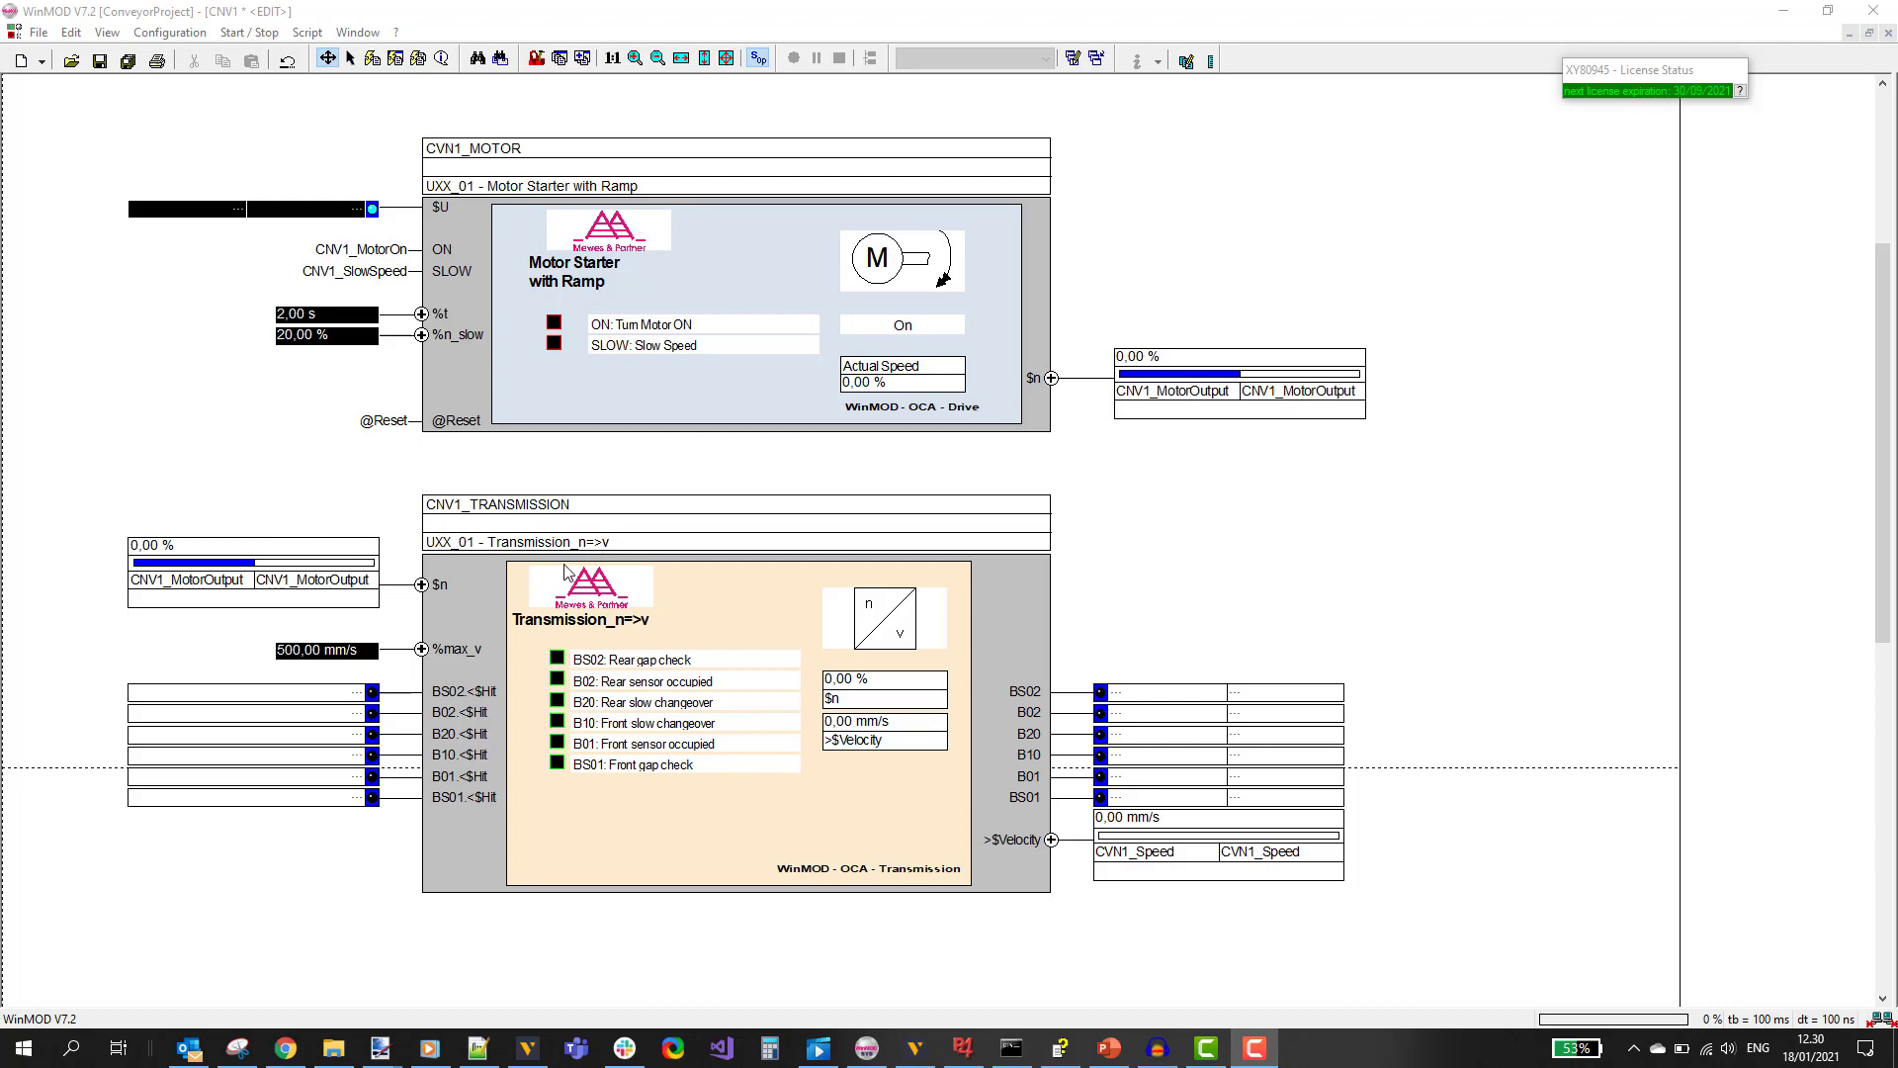
{"action": "right_click", "coordinate": [590, 594]}
{"action": "left_click", "coordinate": [297, 508]}
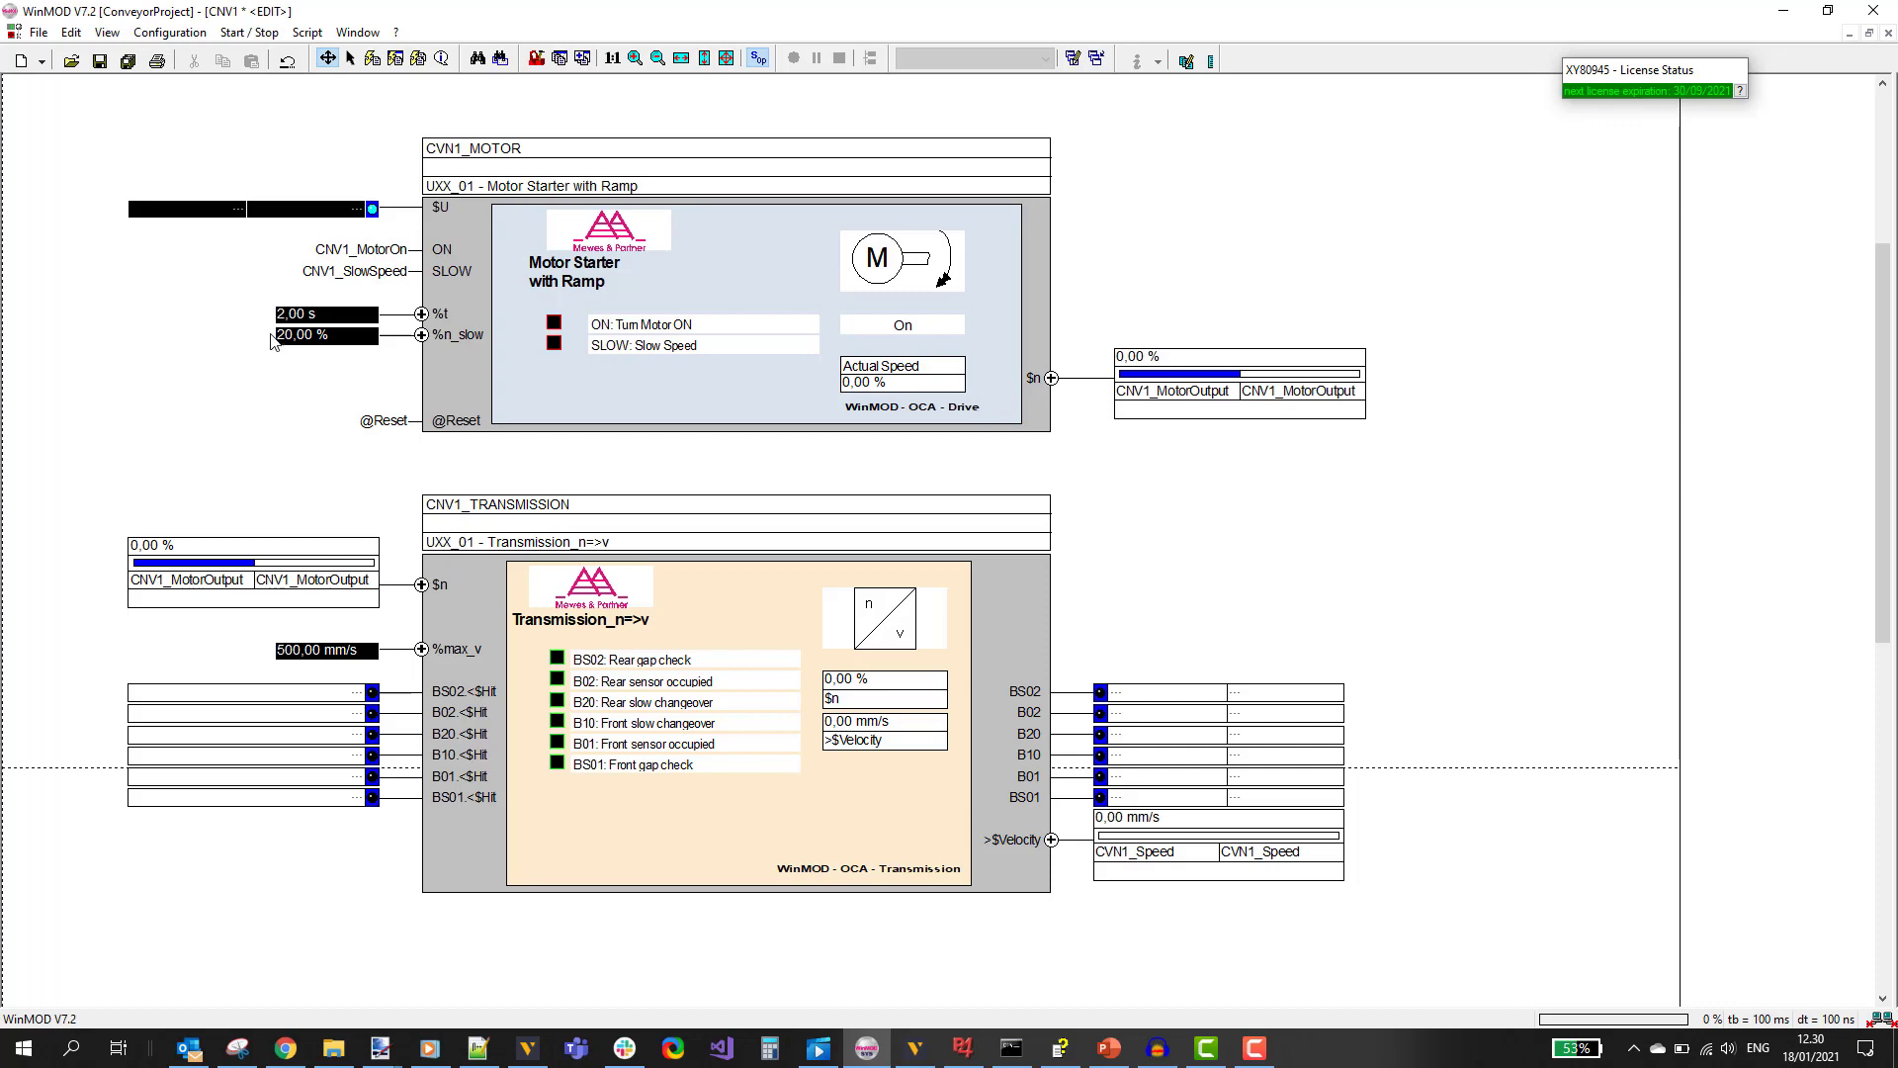
{"action": "right_click", "coordinate": [363, 286]}
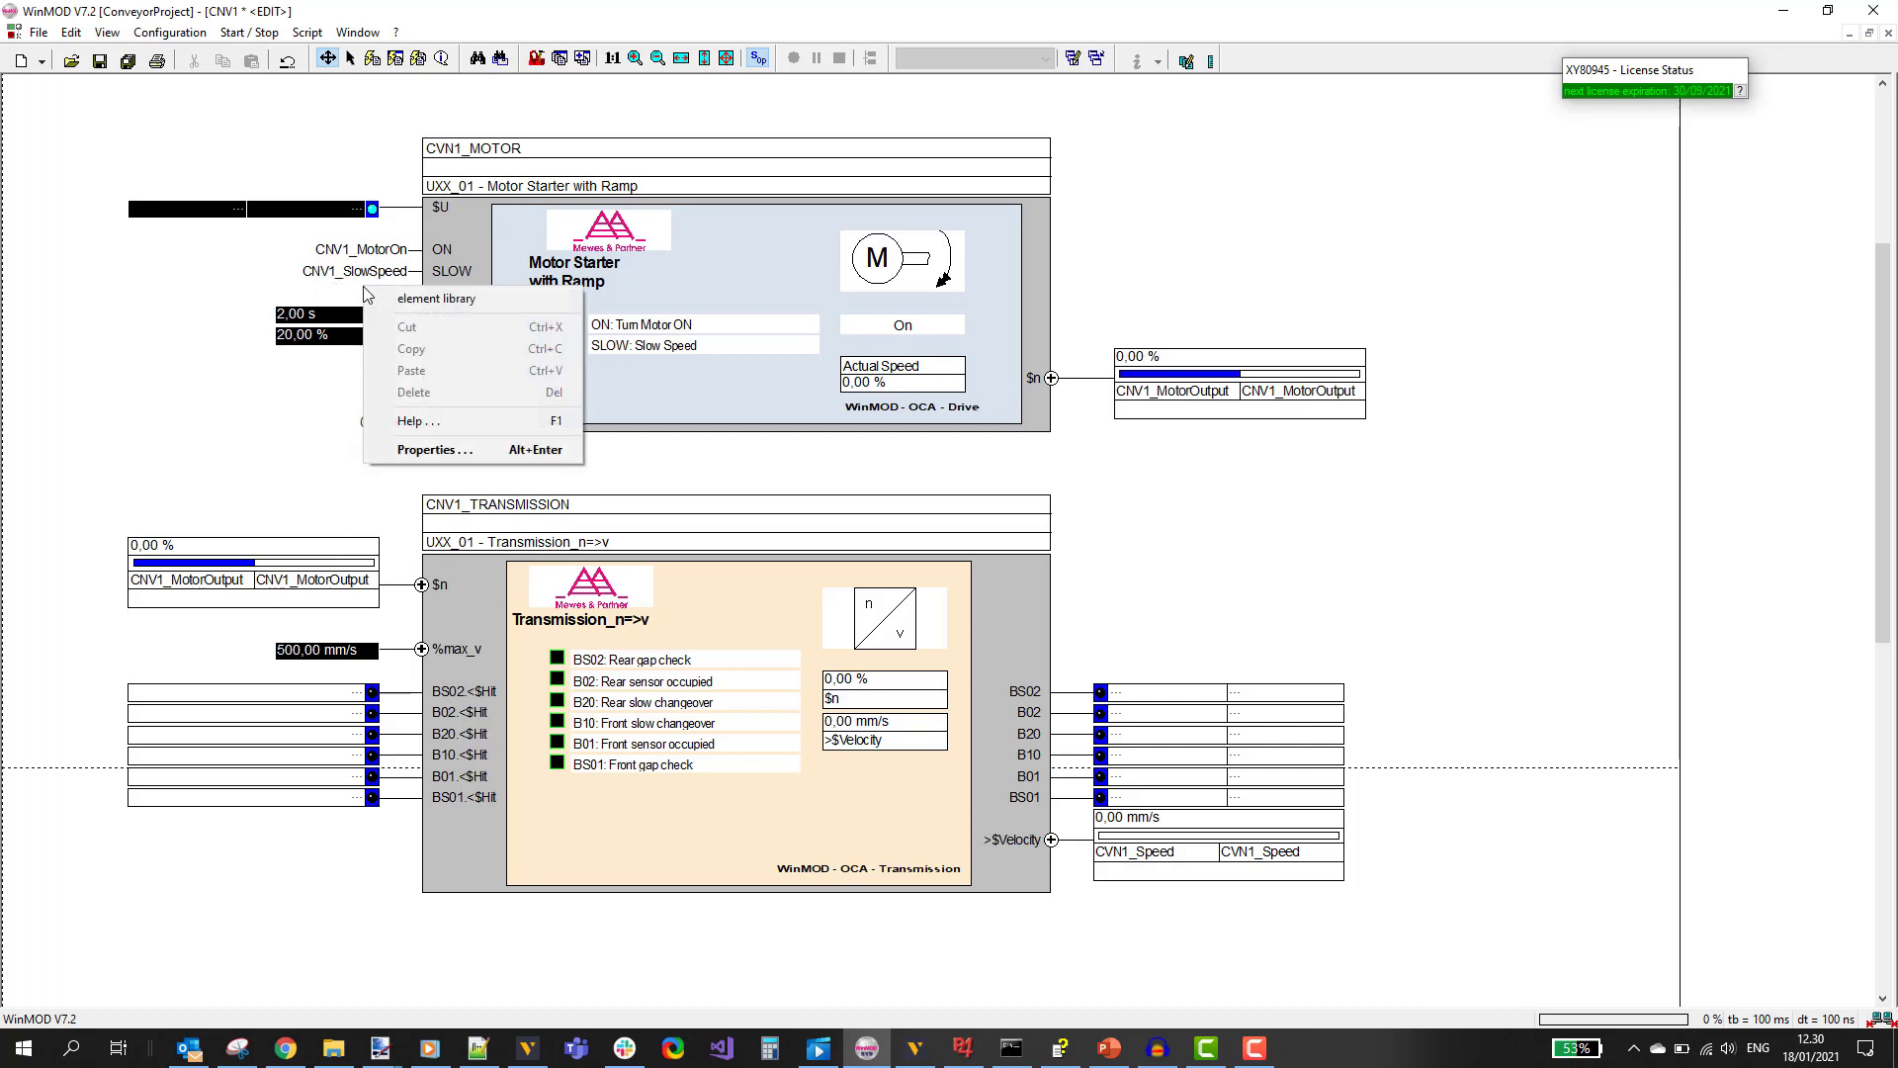
{"action": "left_click", "coordinate": [196, 289]}
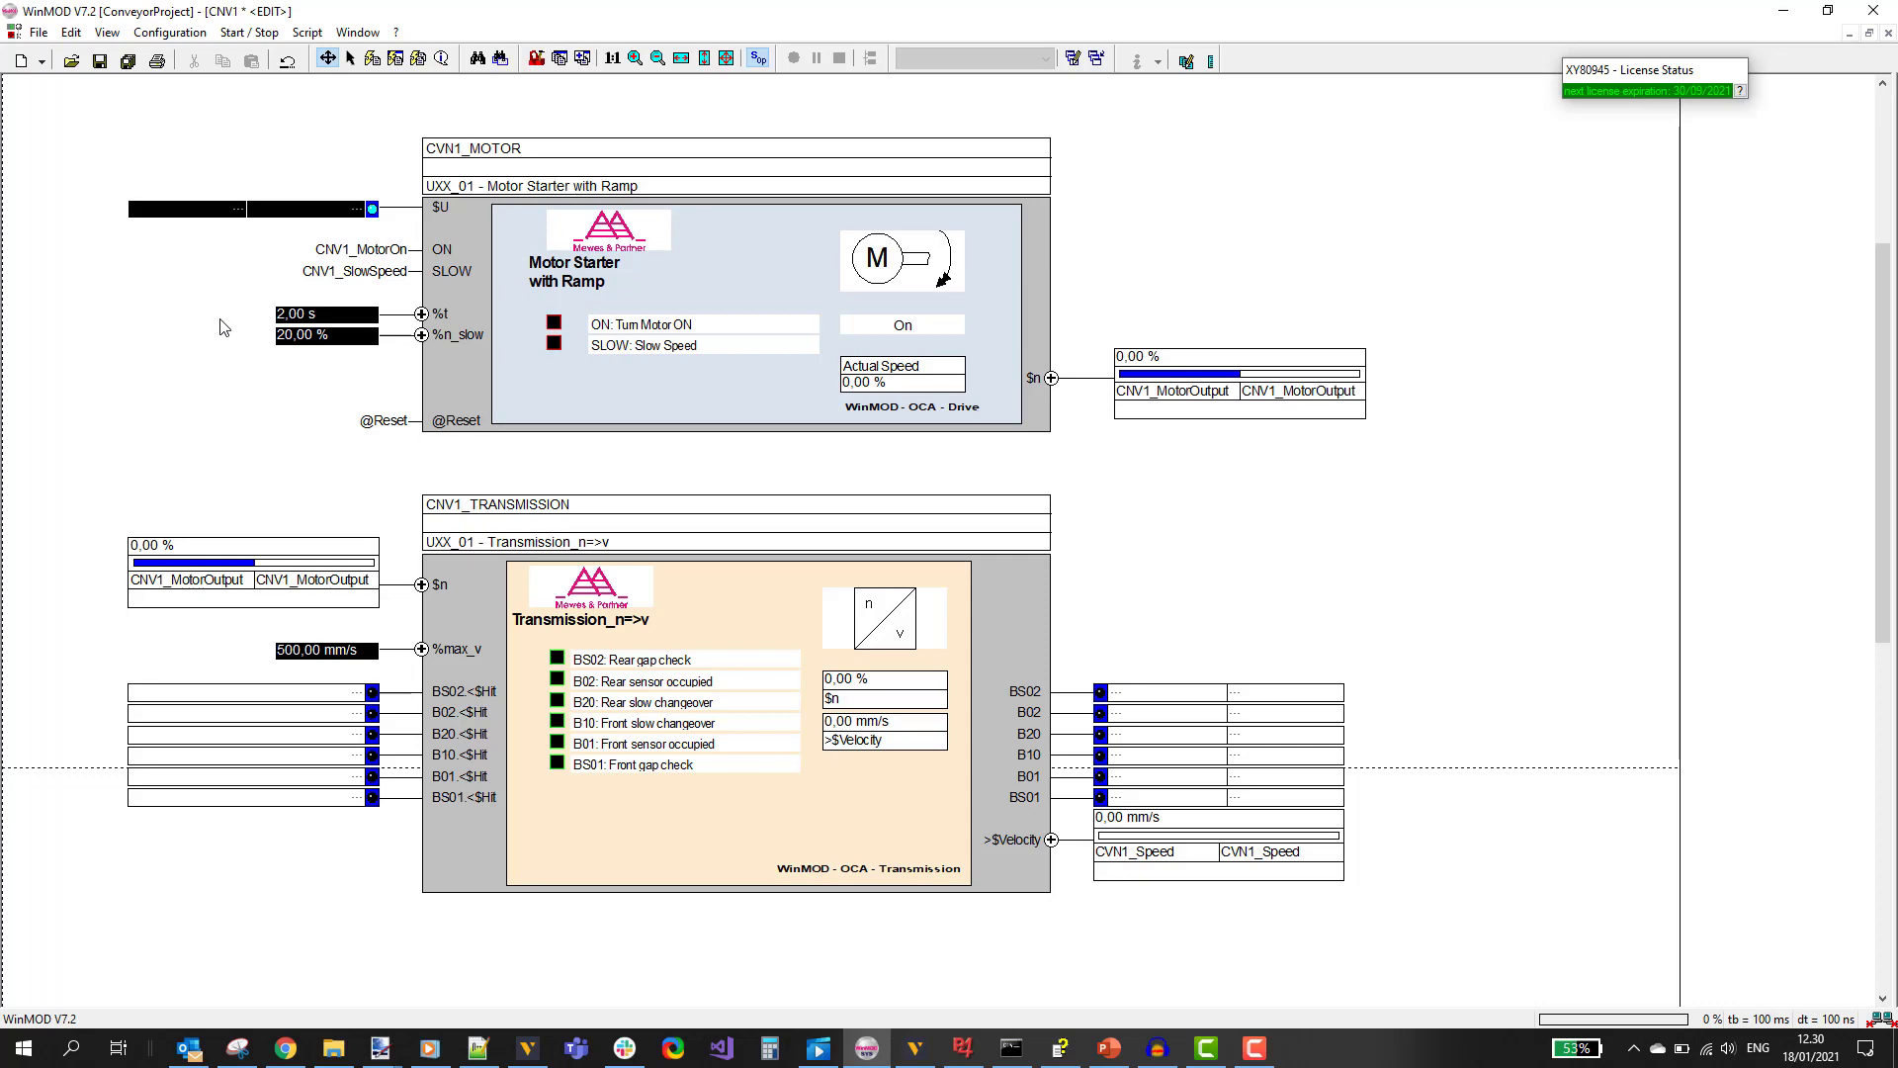
Run the CNV1 simulation, turn the CVN1 ON switch on and check the motor output and conveyor velocity.
{"action": "scroll", "coordinate": [227, 327], "scroll_direction": "up", "scroll_amount": 3}
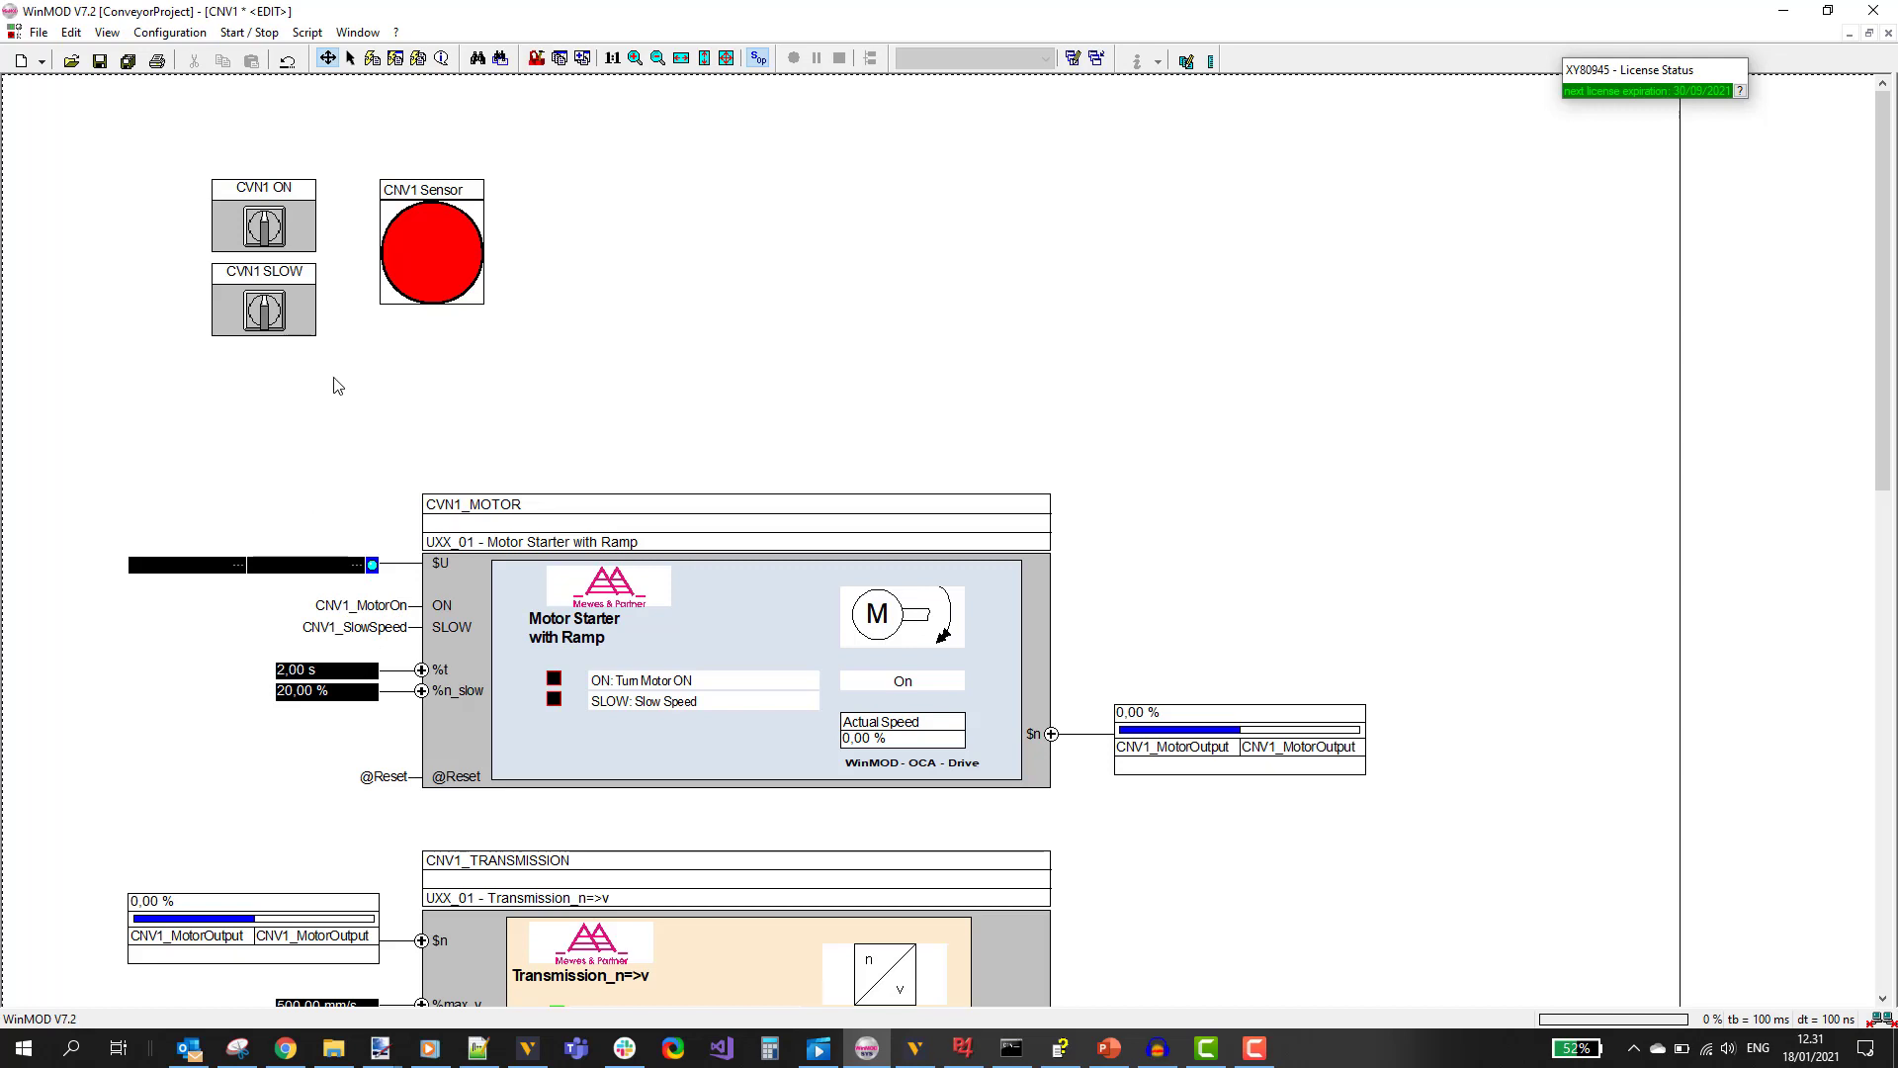
{"action": "left_click", "coordinate": [397, 62]}
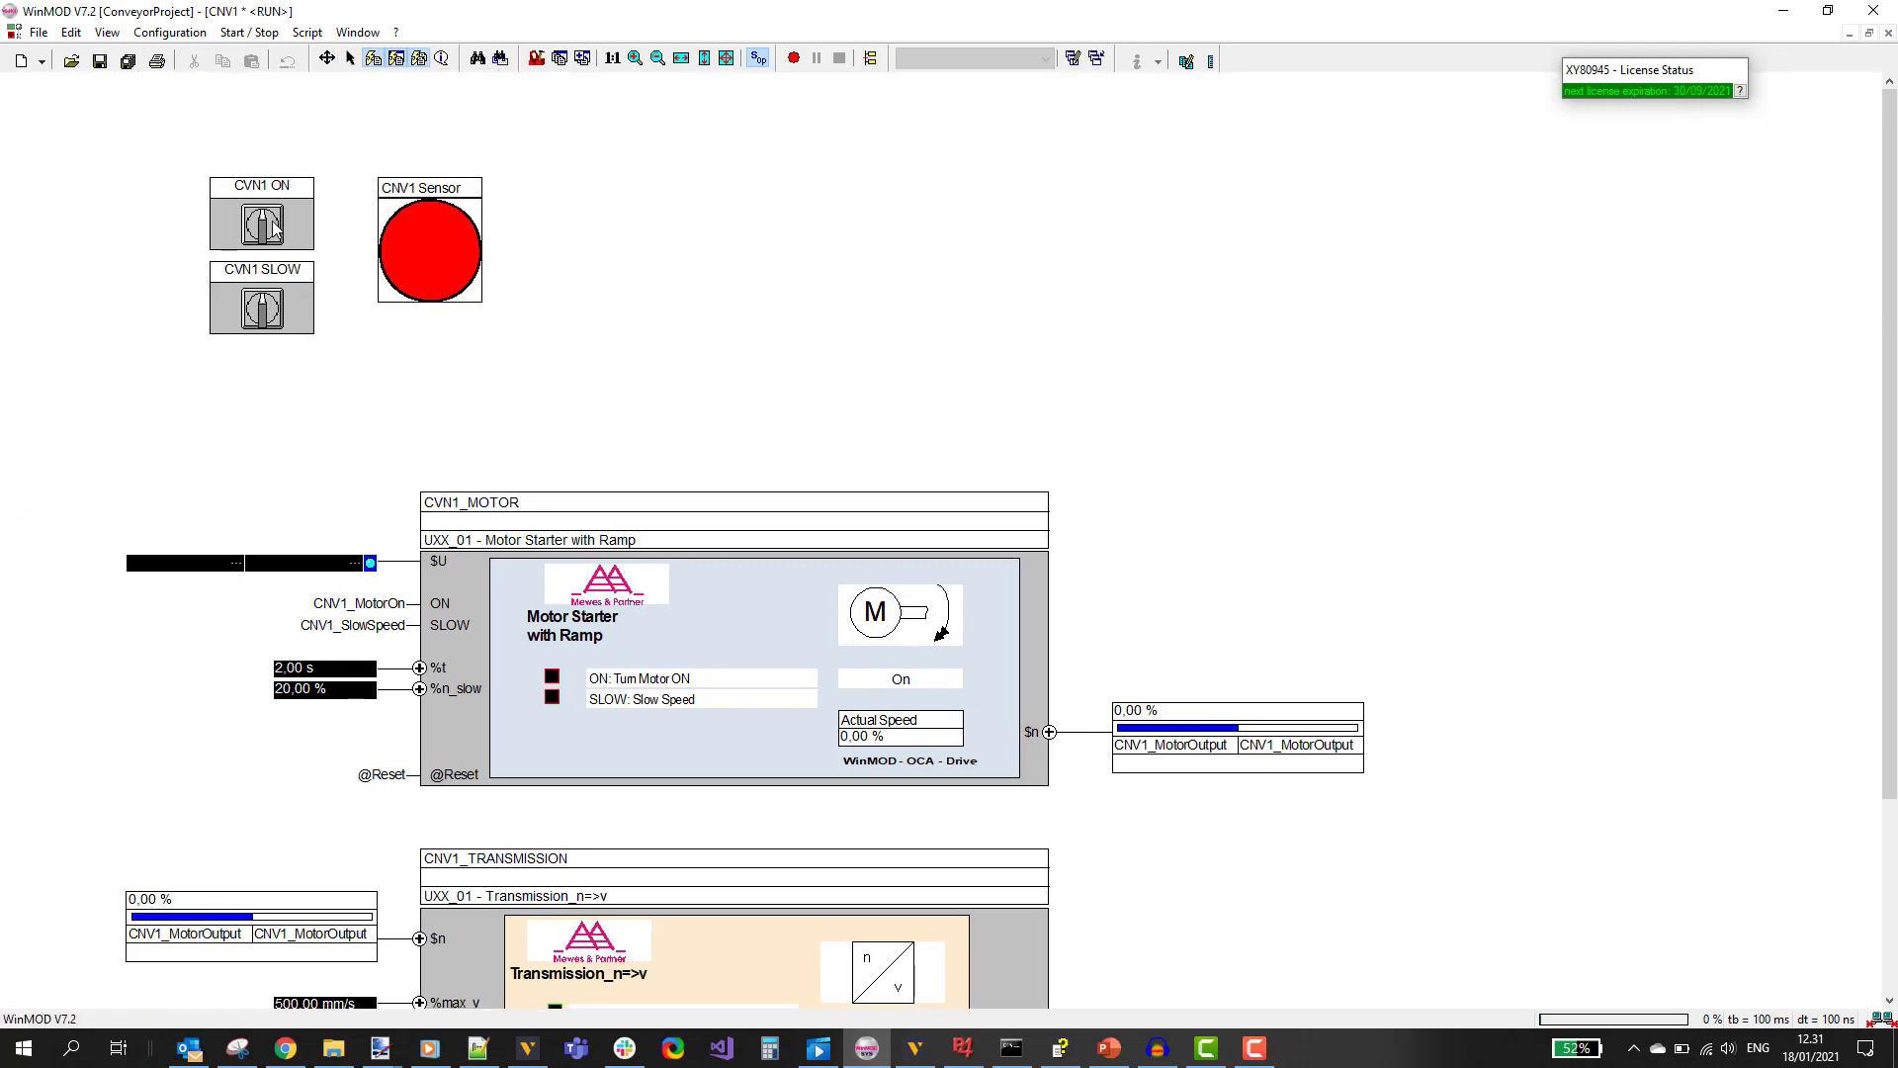
{"action": "left_click", "coordinate": [263, 225]}
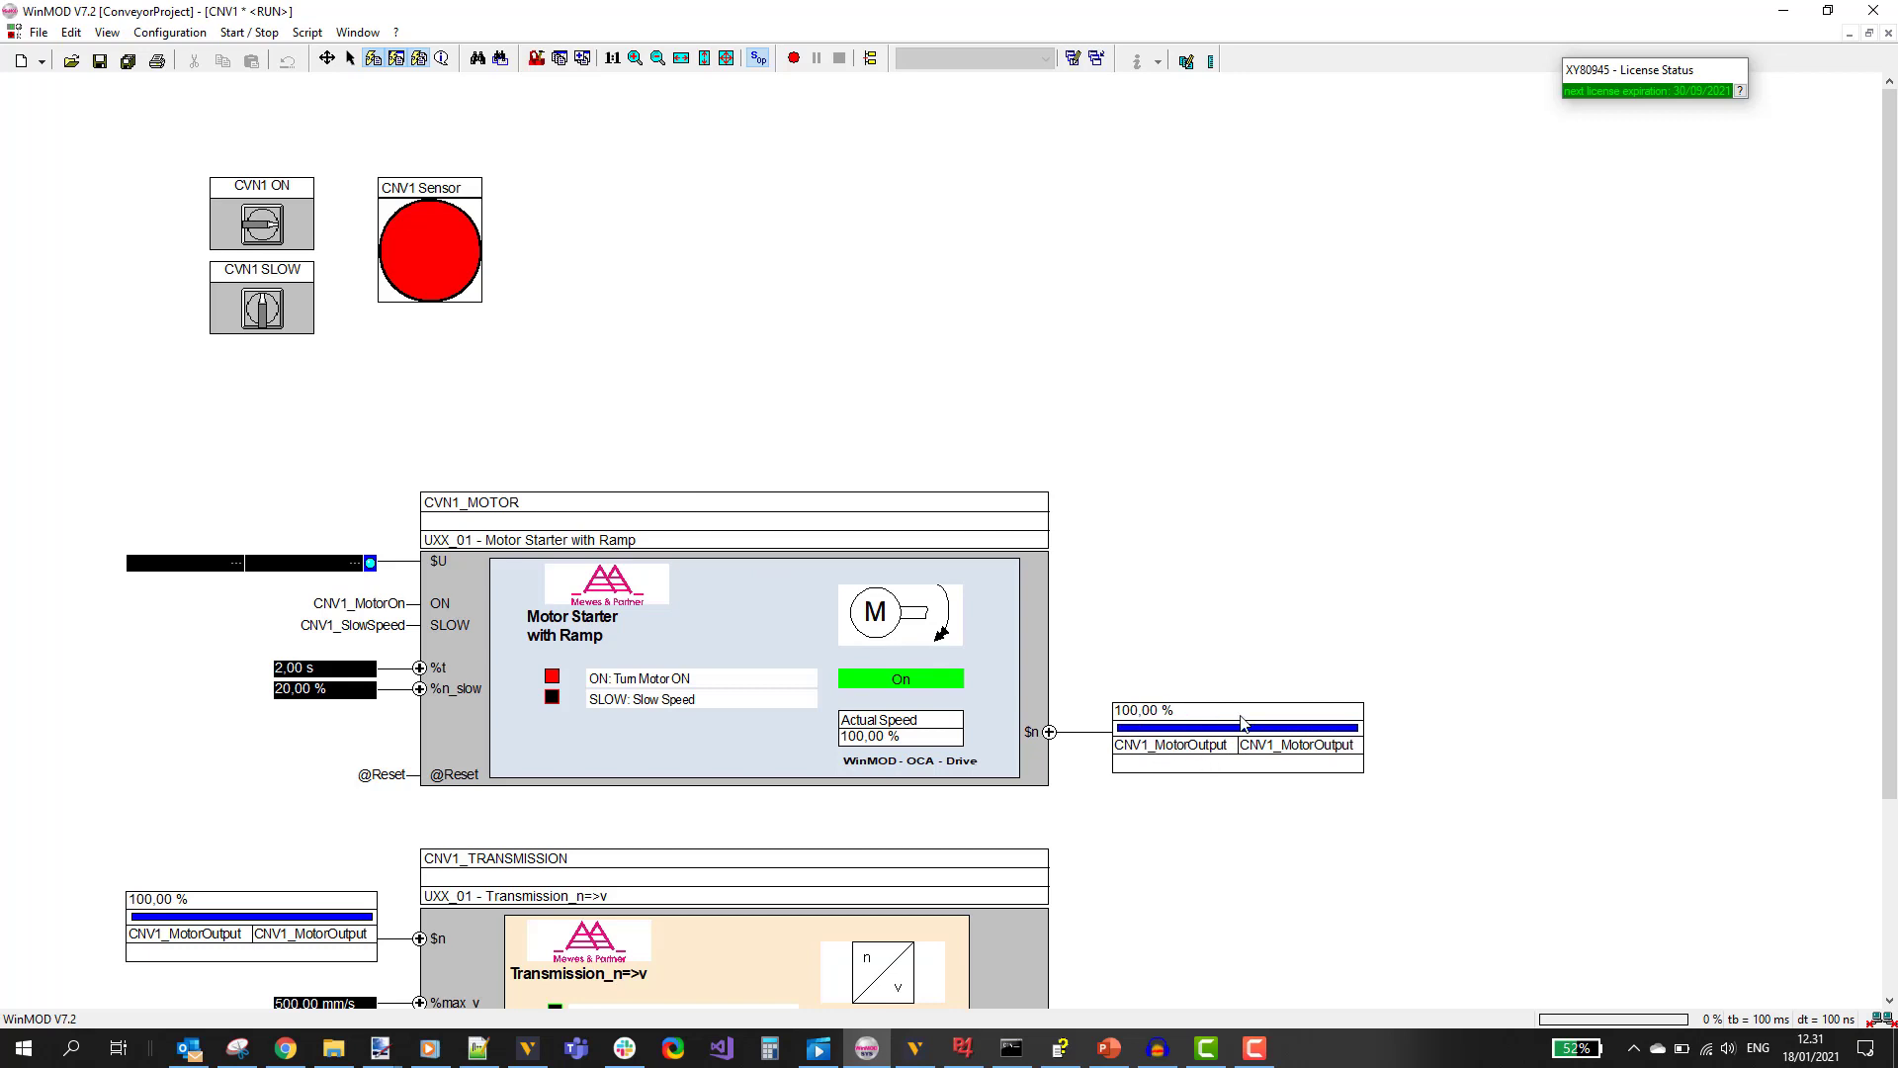
{"action": "scroll", "coordinate": [1218, 703], "scroll_direction": "down", "scroll_amount": 3}
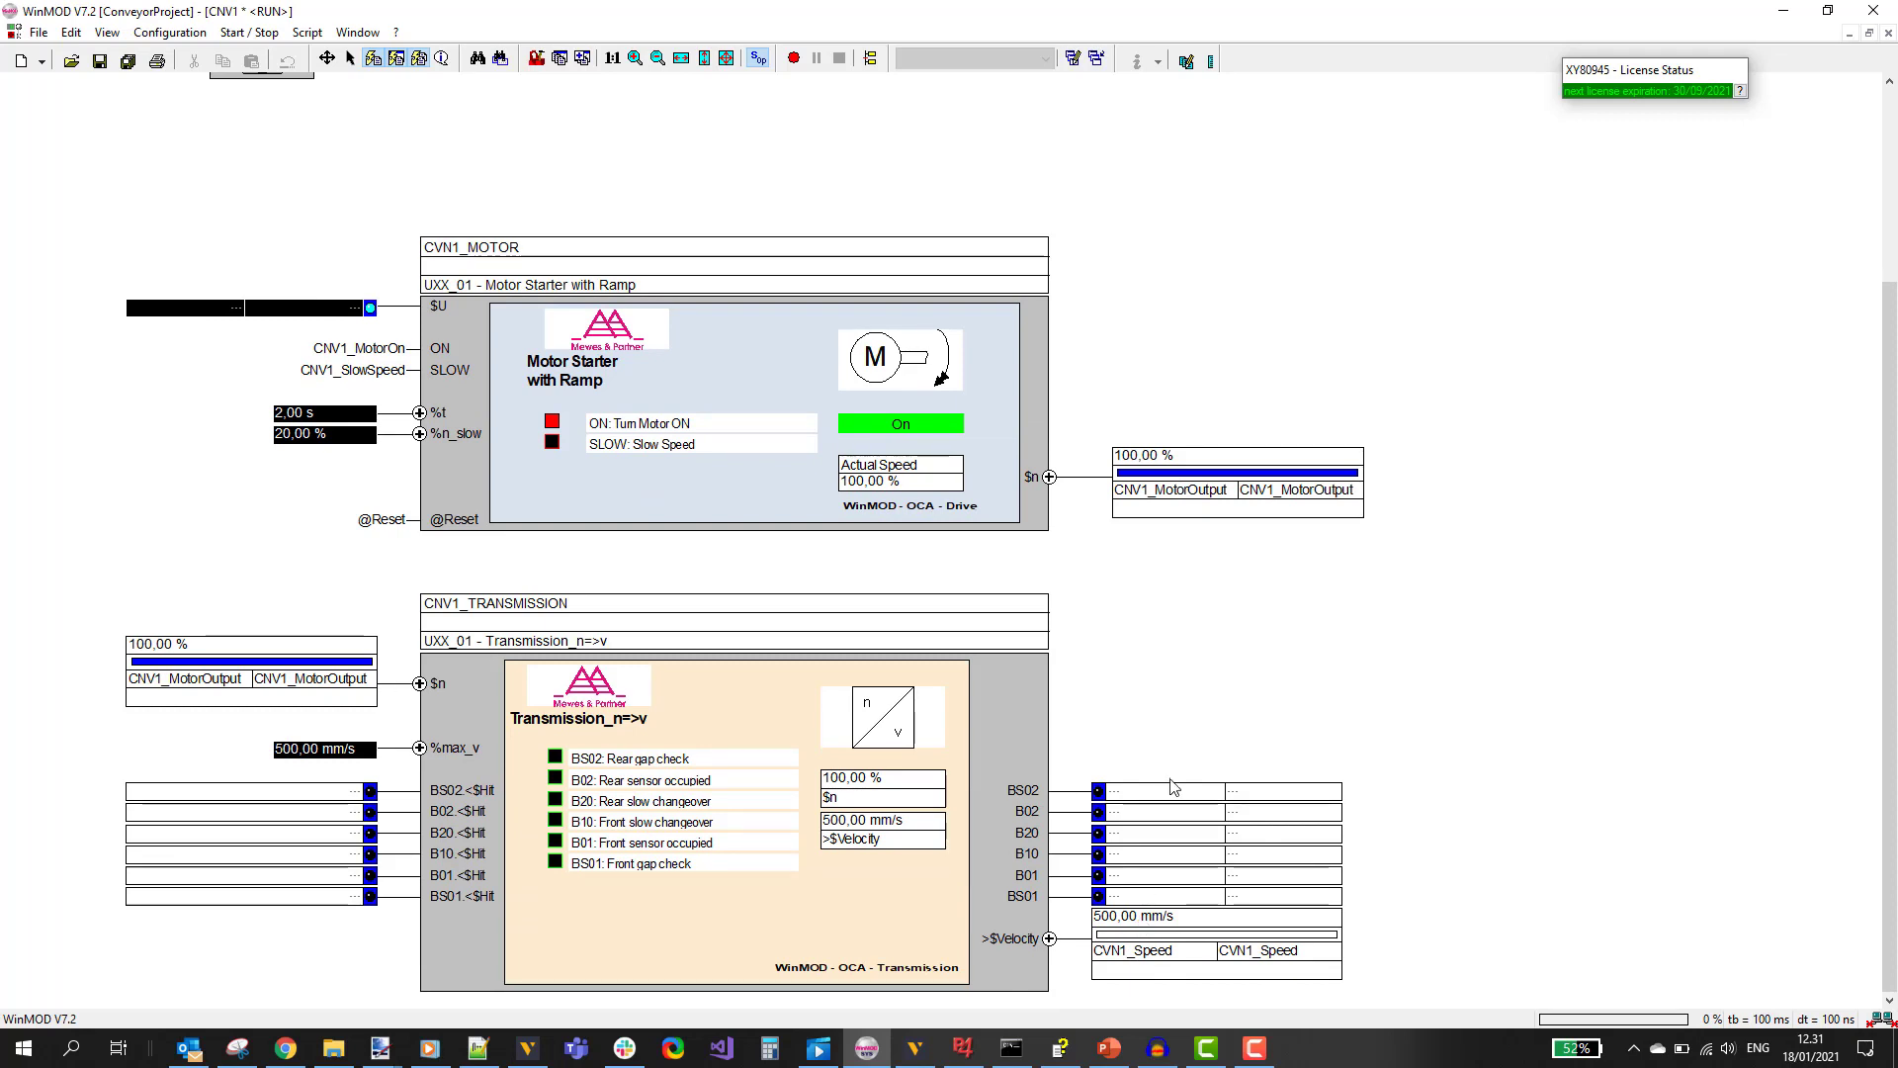
Turn the CVN1 SLOW switch on and check the reduced motor output and conveyor velocity.
{"action": "scroll", "coordinate": [1137, 751], "scroll_direction": "up", "scroll_amount": 3}
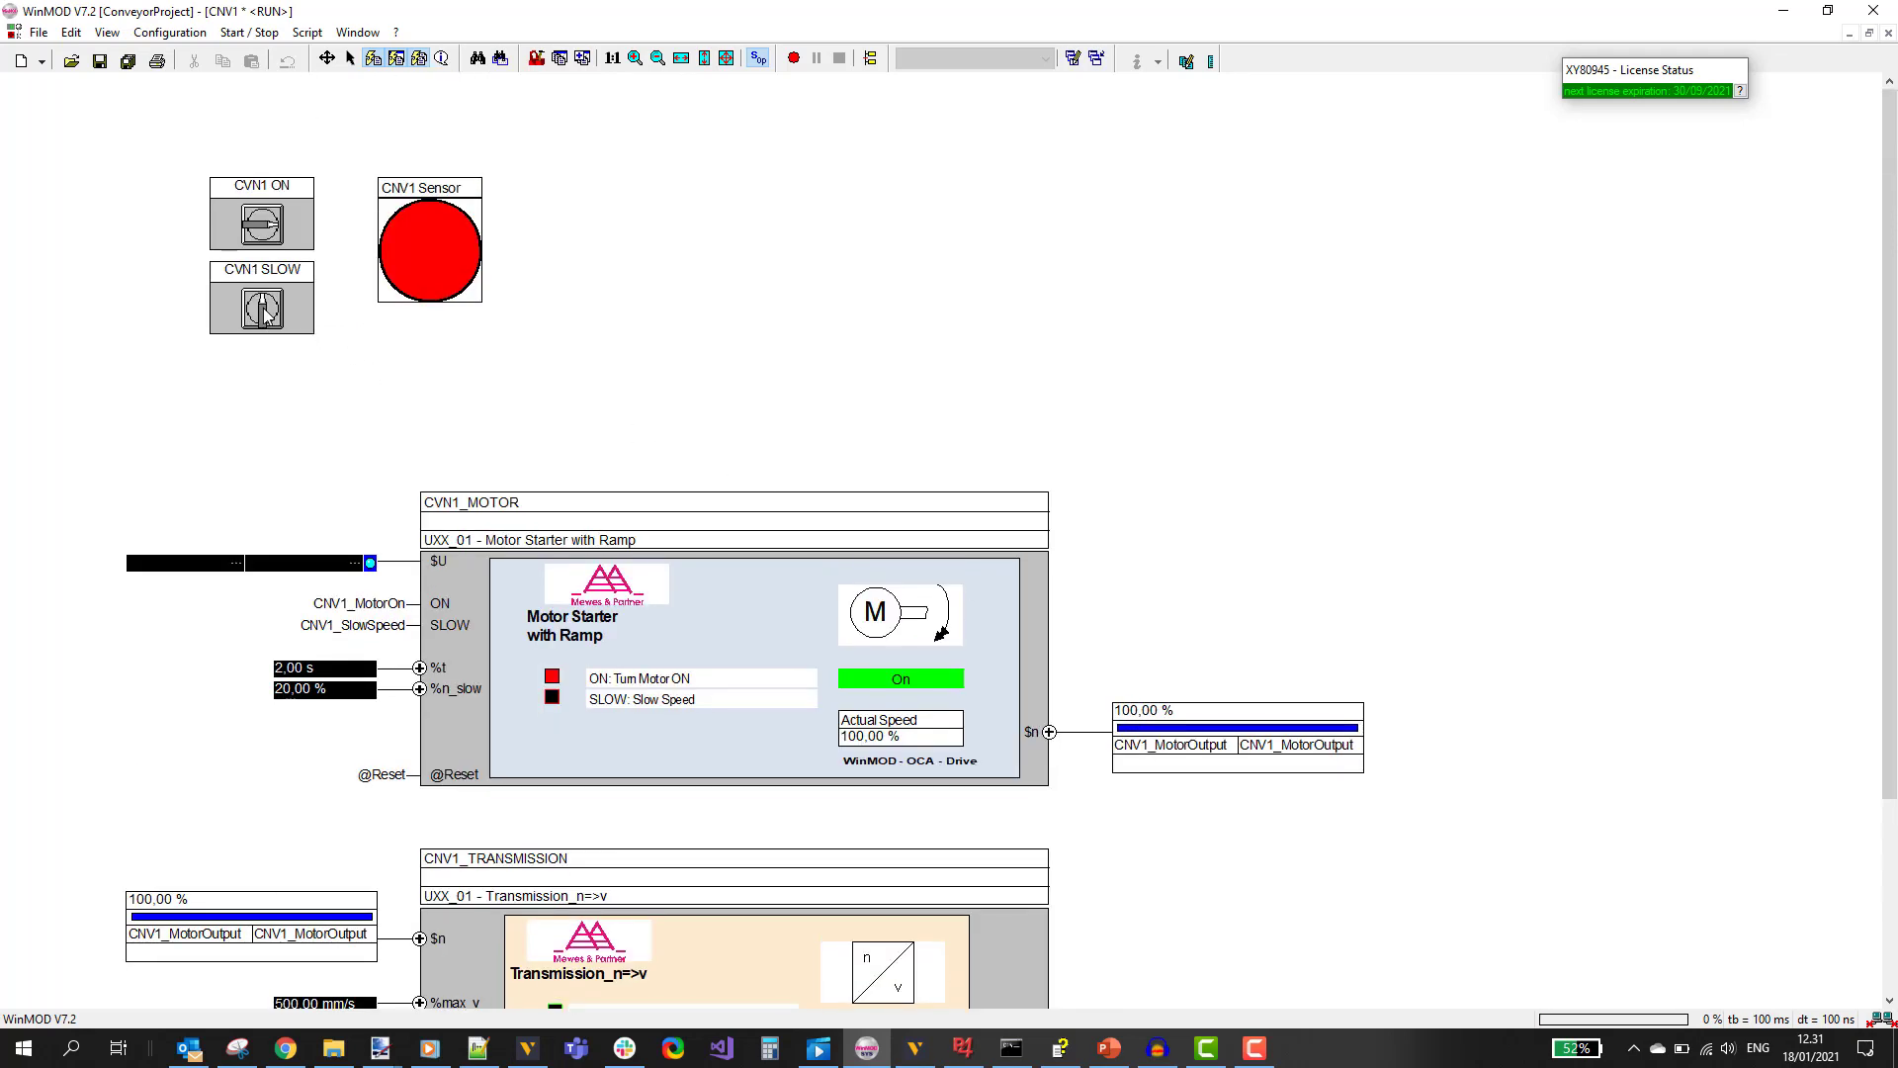
{"action": "left_click", "coordinate": [264, 310]}
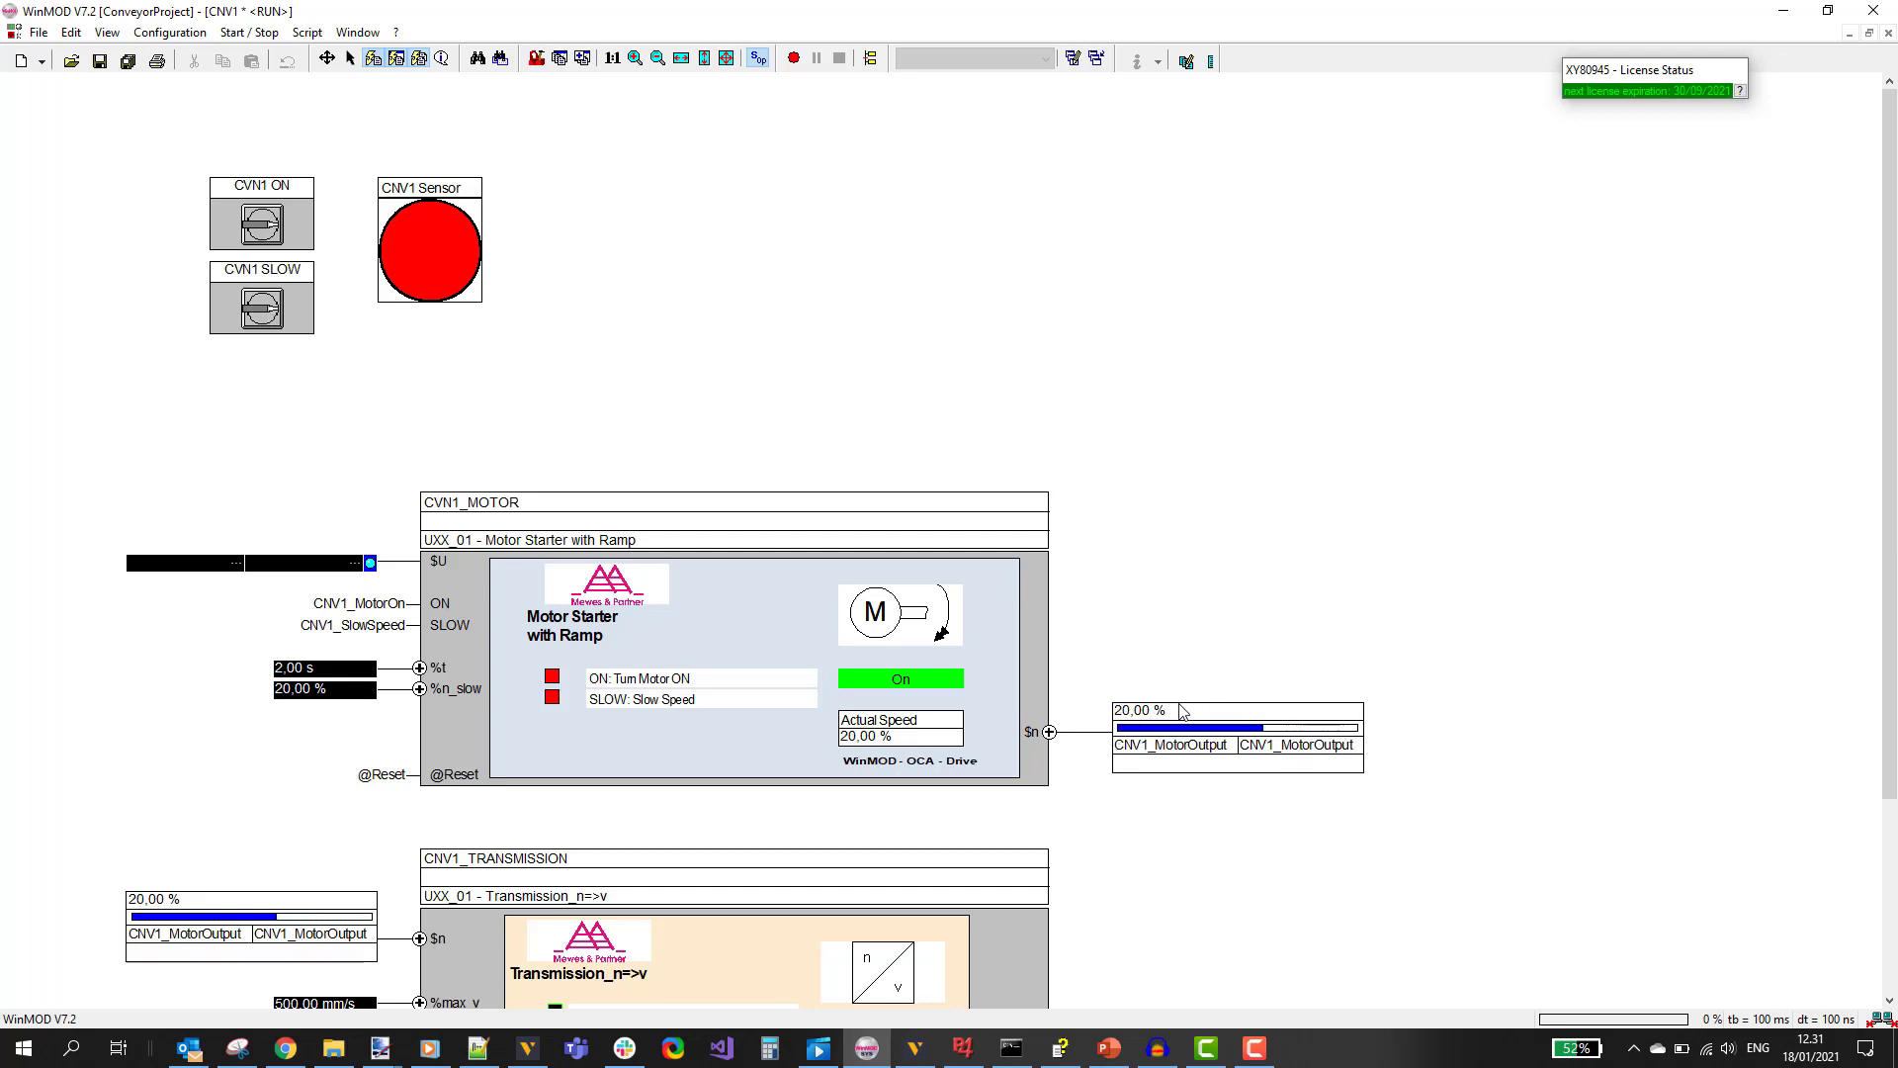
{"action": "scroll", "coordinate": [1183, 711], "scroll_direction": "down", "scroll_amount": 3}
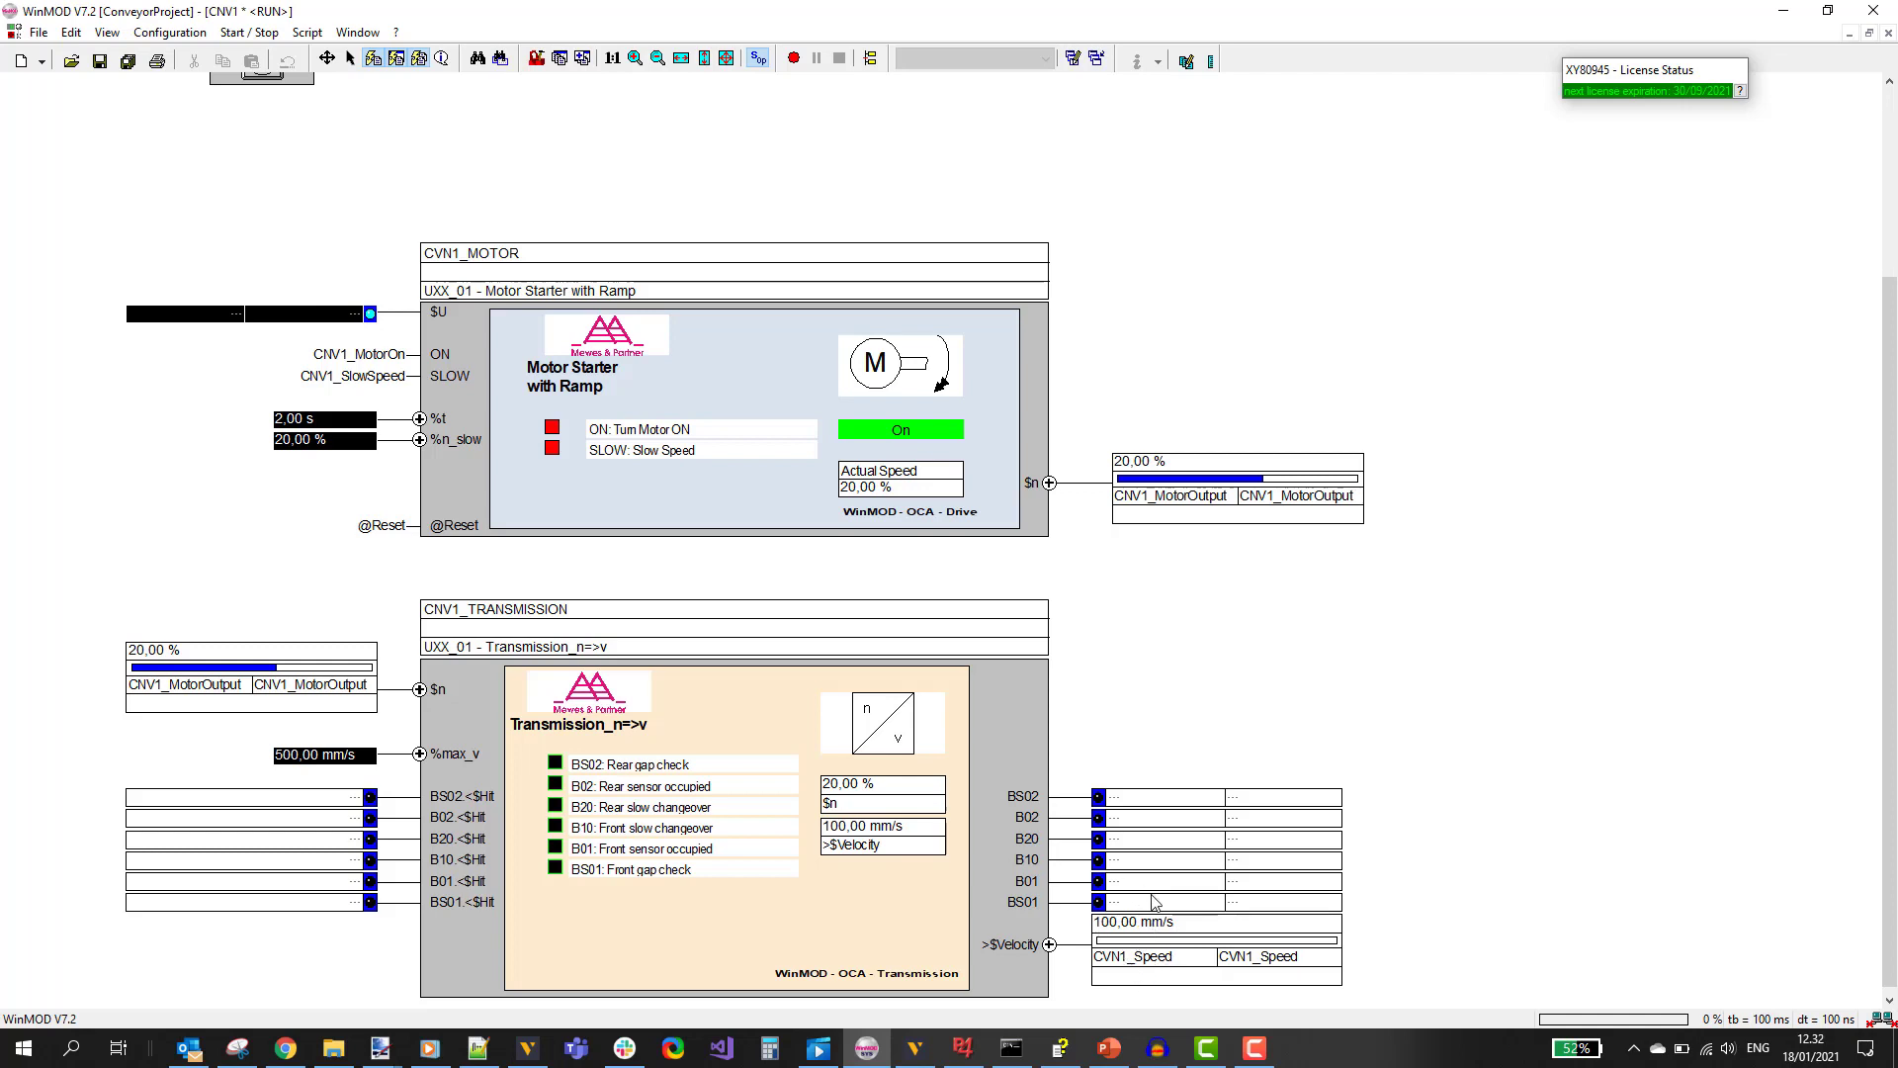
Turn off the CVN1 SLOW and CVN1 ON switches and return the simulation to edit mode.
{"action": "scroll", "coordinate": [1174, 900], "scroll_direction": "up", "scroll_amount": 3}
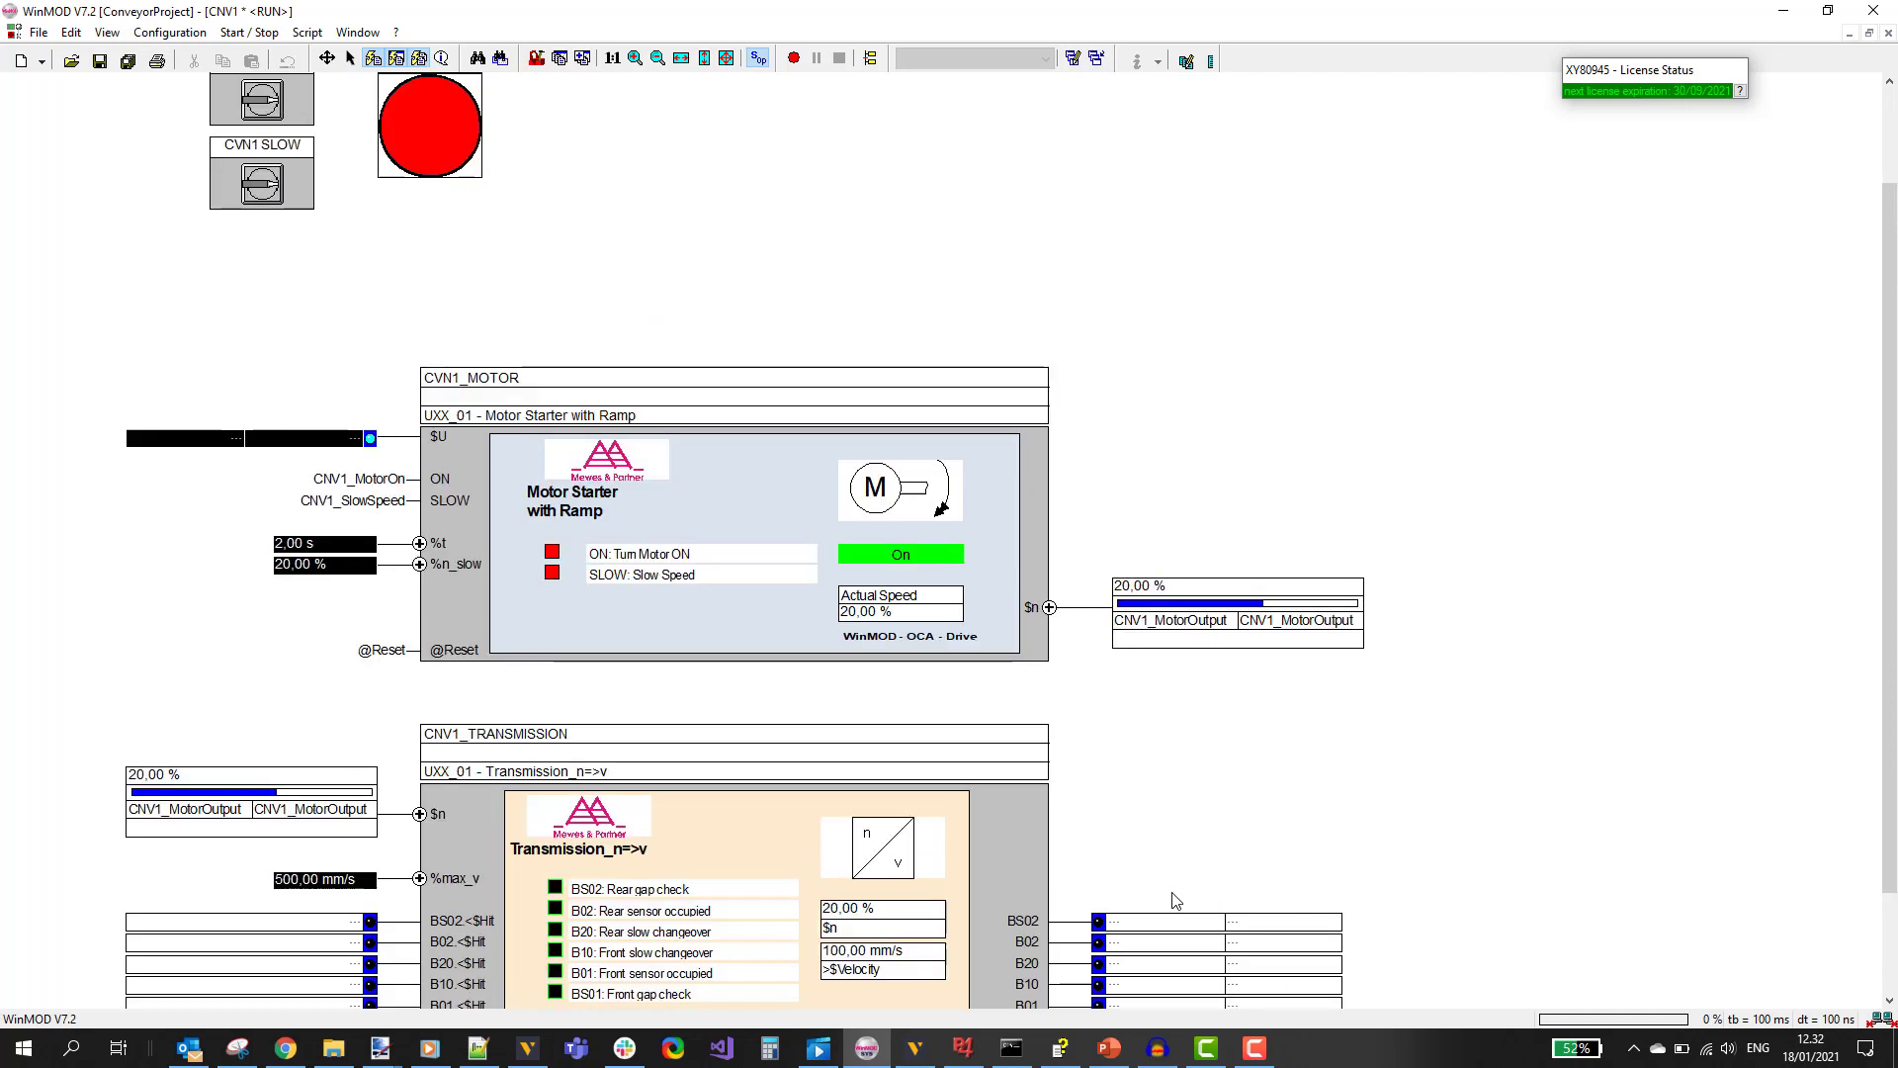
{"action": "left_click", "coordinate": [263, 306]}
{"action": "left_click", "coordinate": [262, 224]}
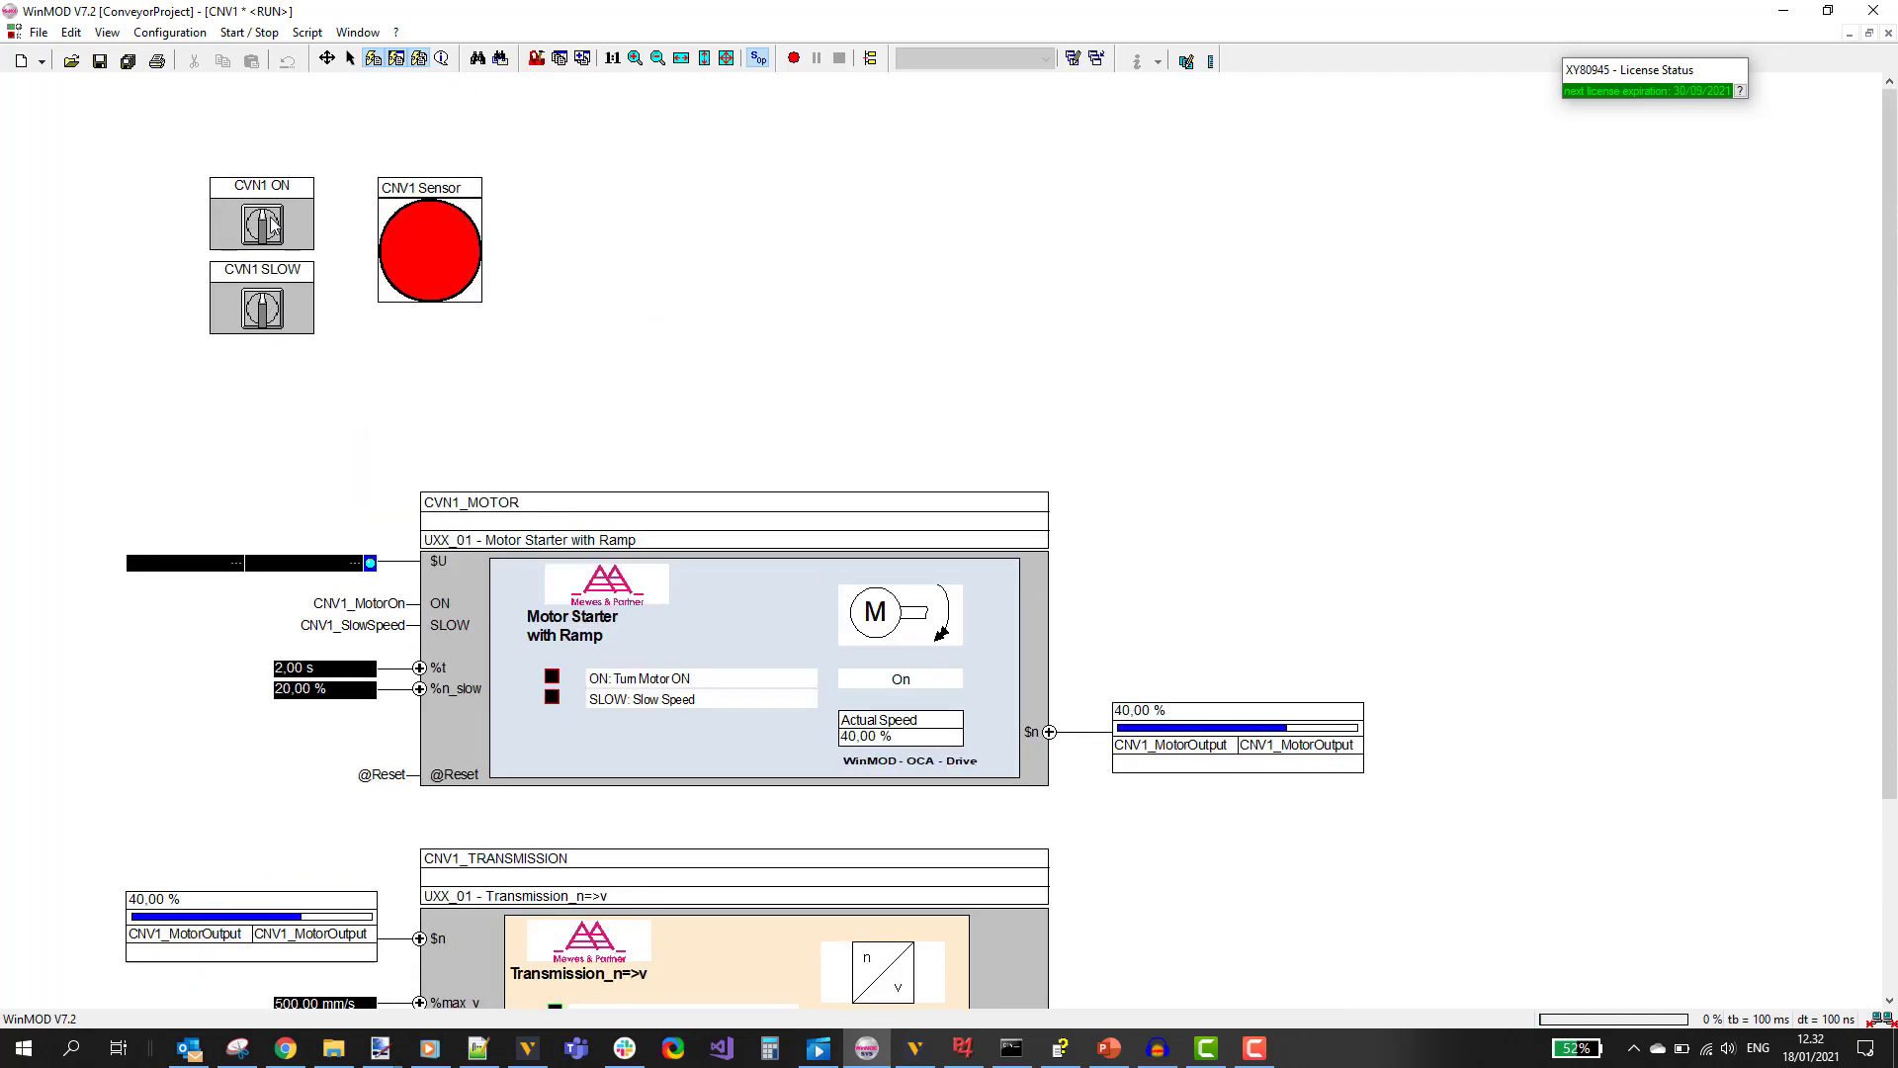
{"action": "left_click", "coordinate": [396, 59]}
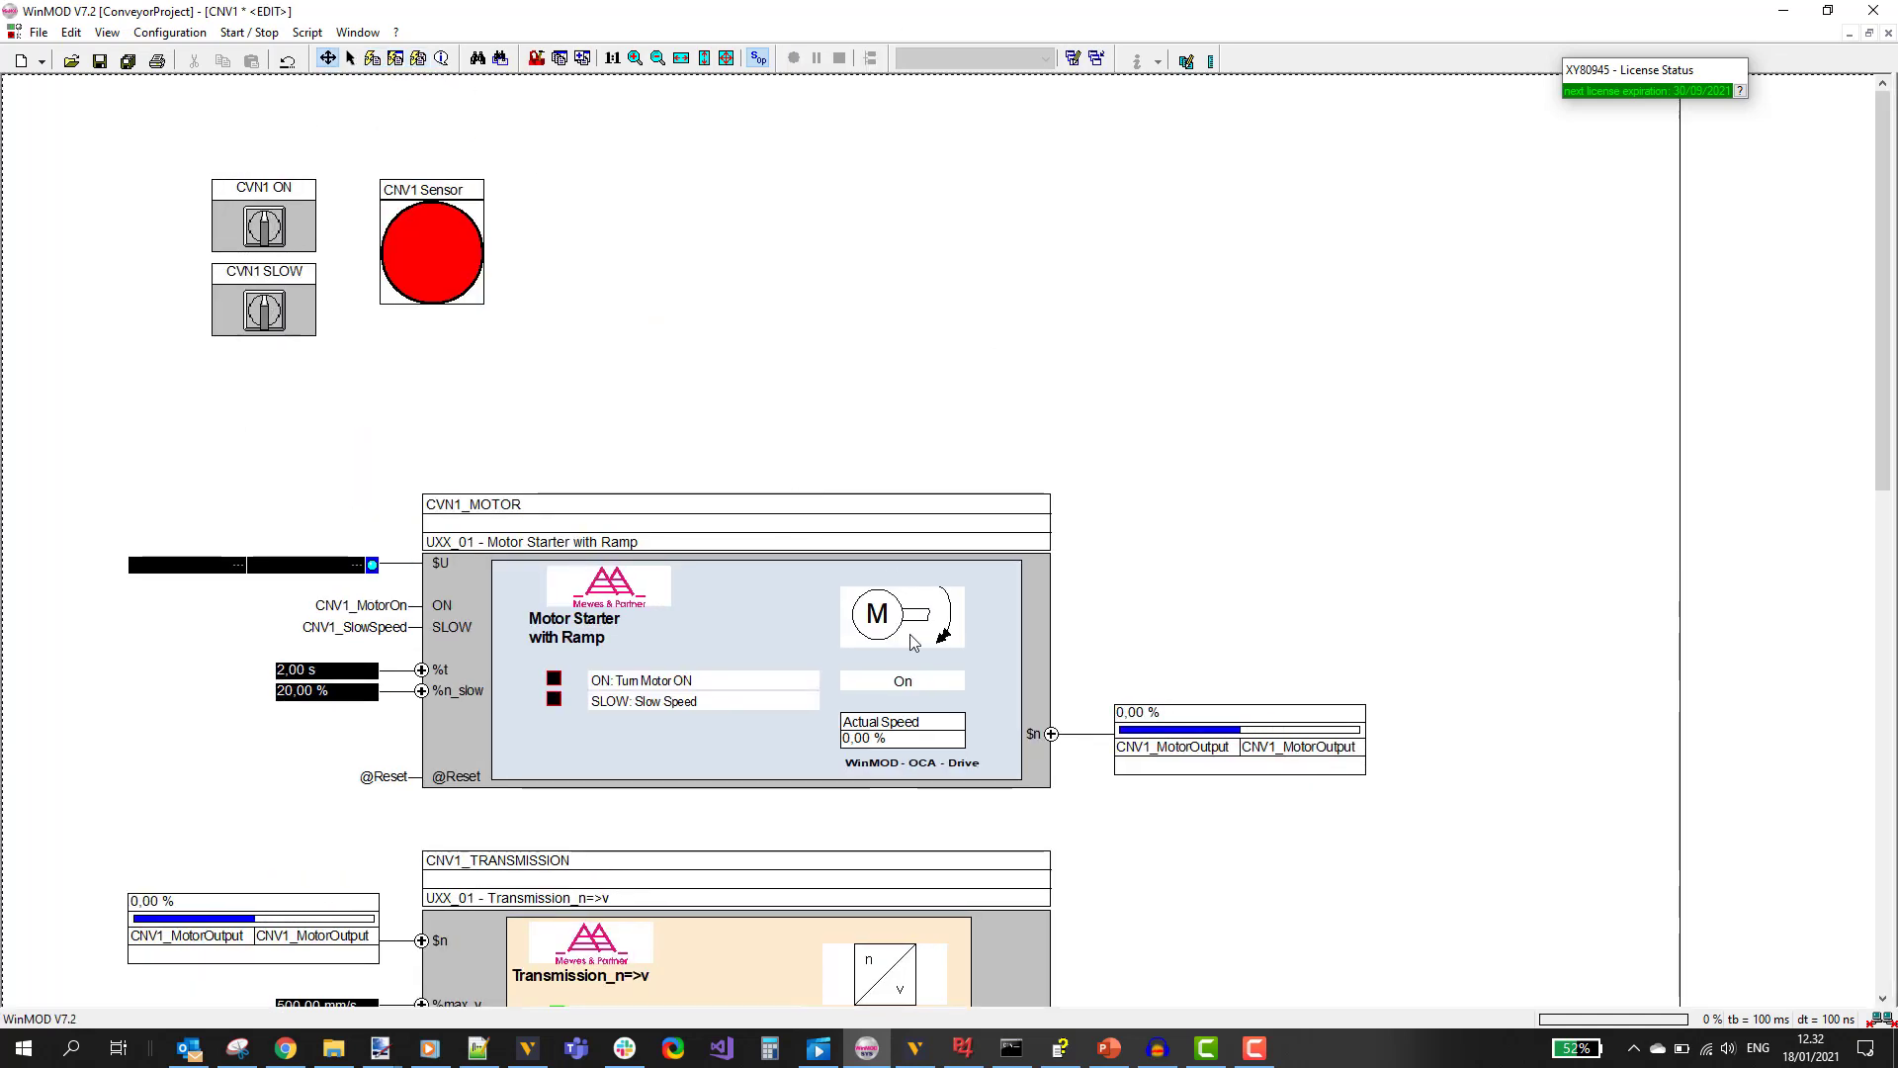
Switch to Visual Components and examine the conveyor layout and the properties of the sensor at the conveyor's far end.
{"action": "left_click", "coordinate": [916, 1049]}
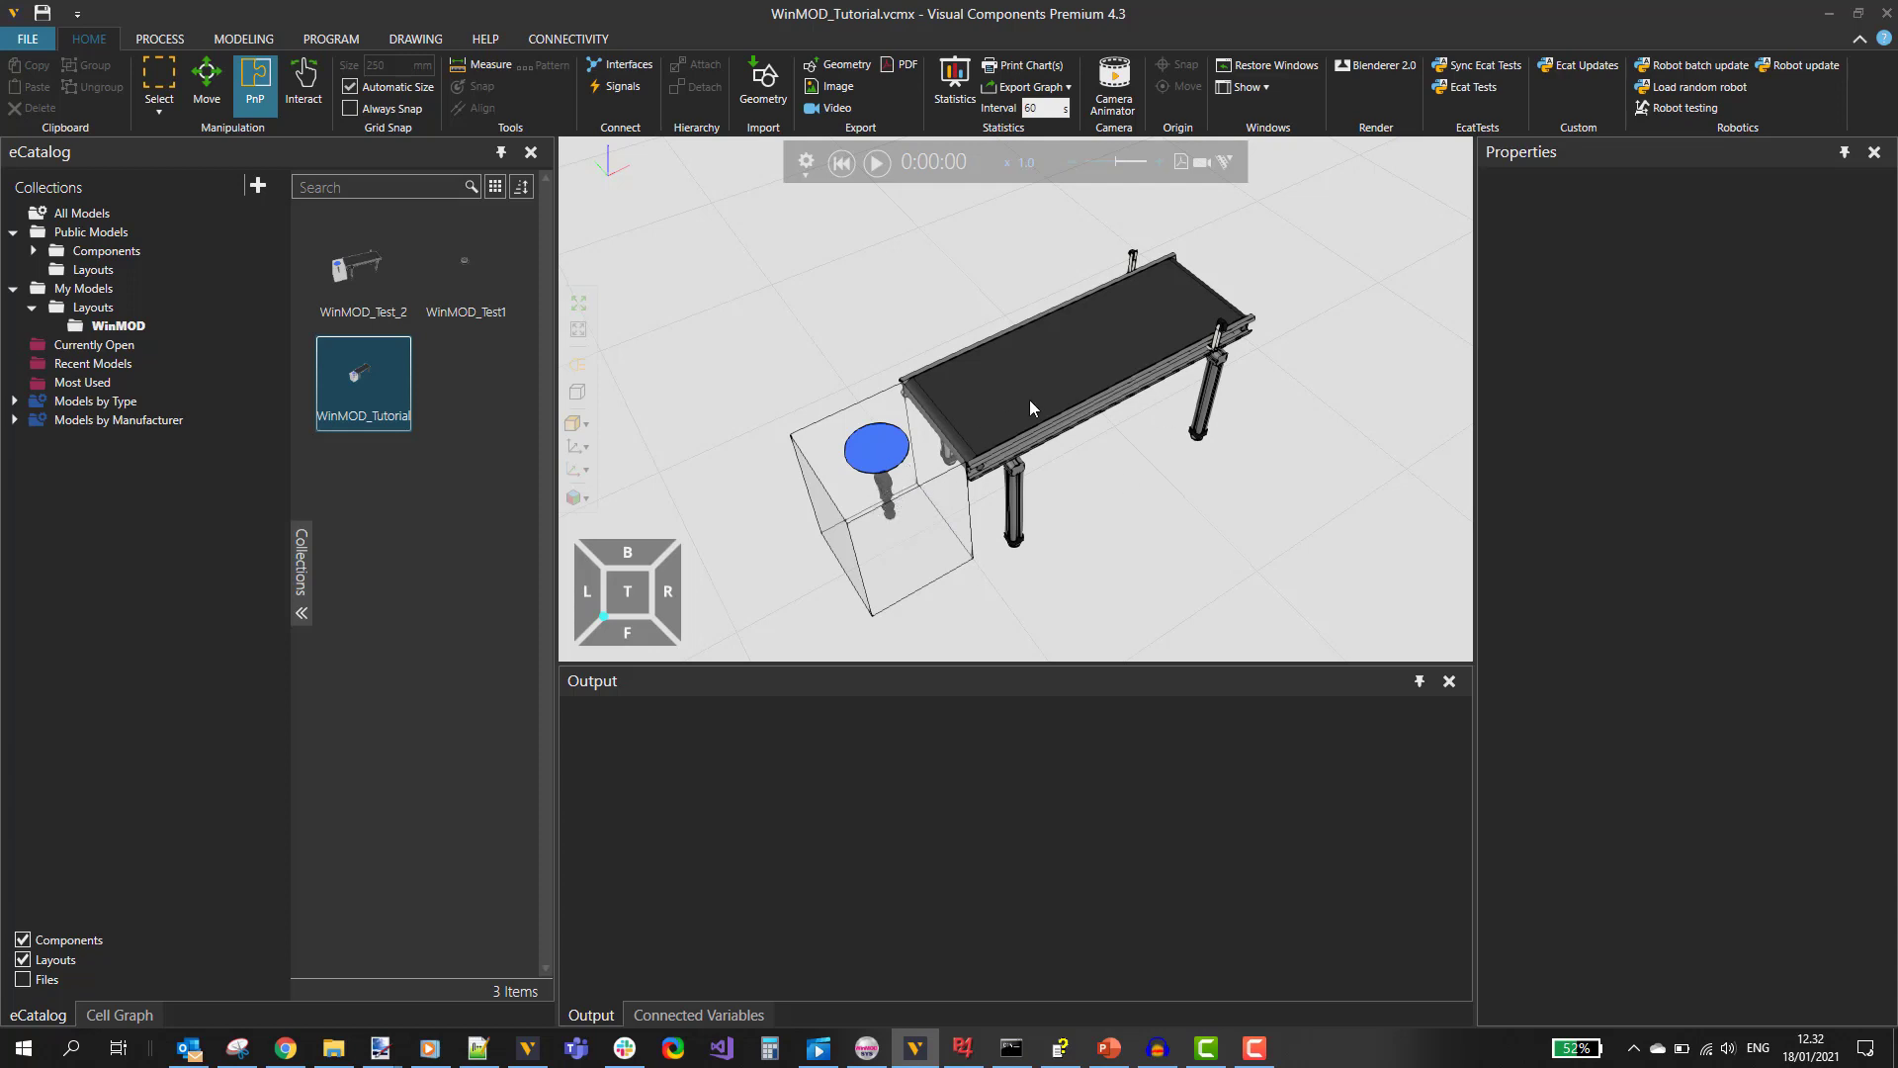
{"action": "scroll", "coordinate": [1048, 378], "scroll_direction": "up", "scroll_amount": 3}
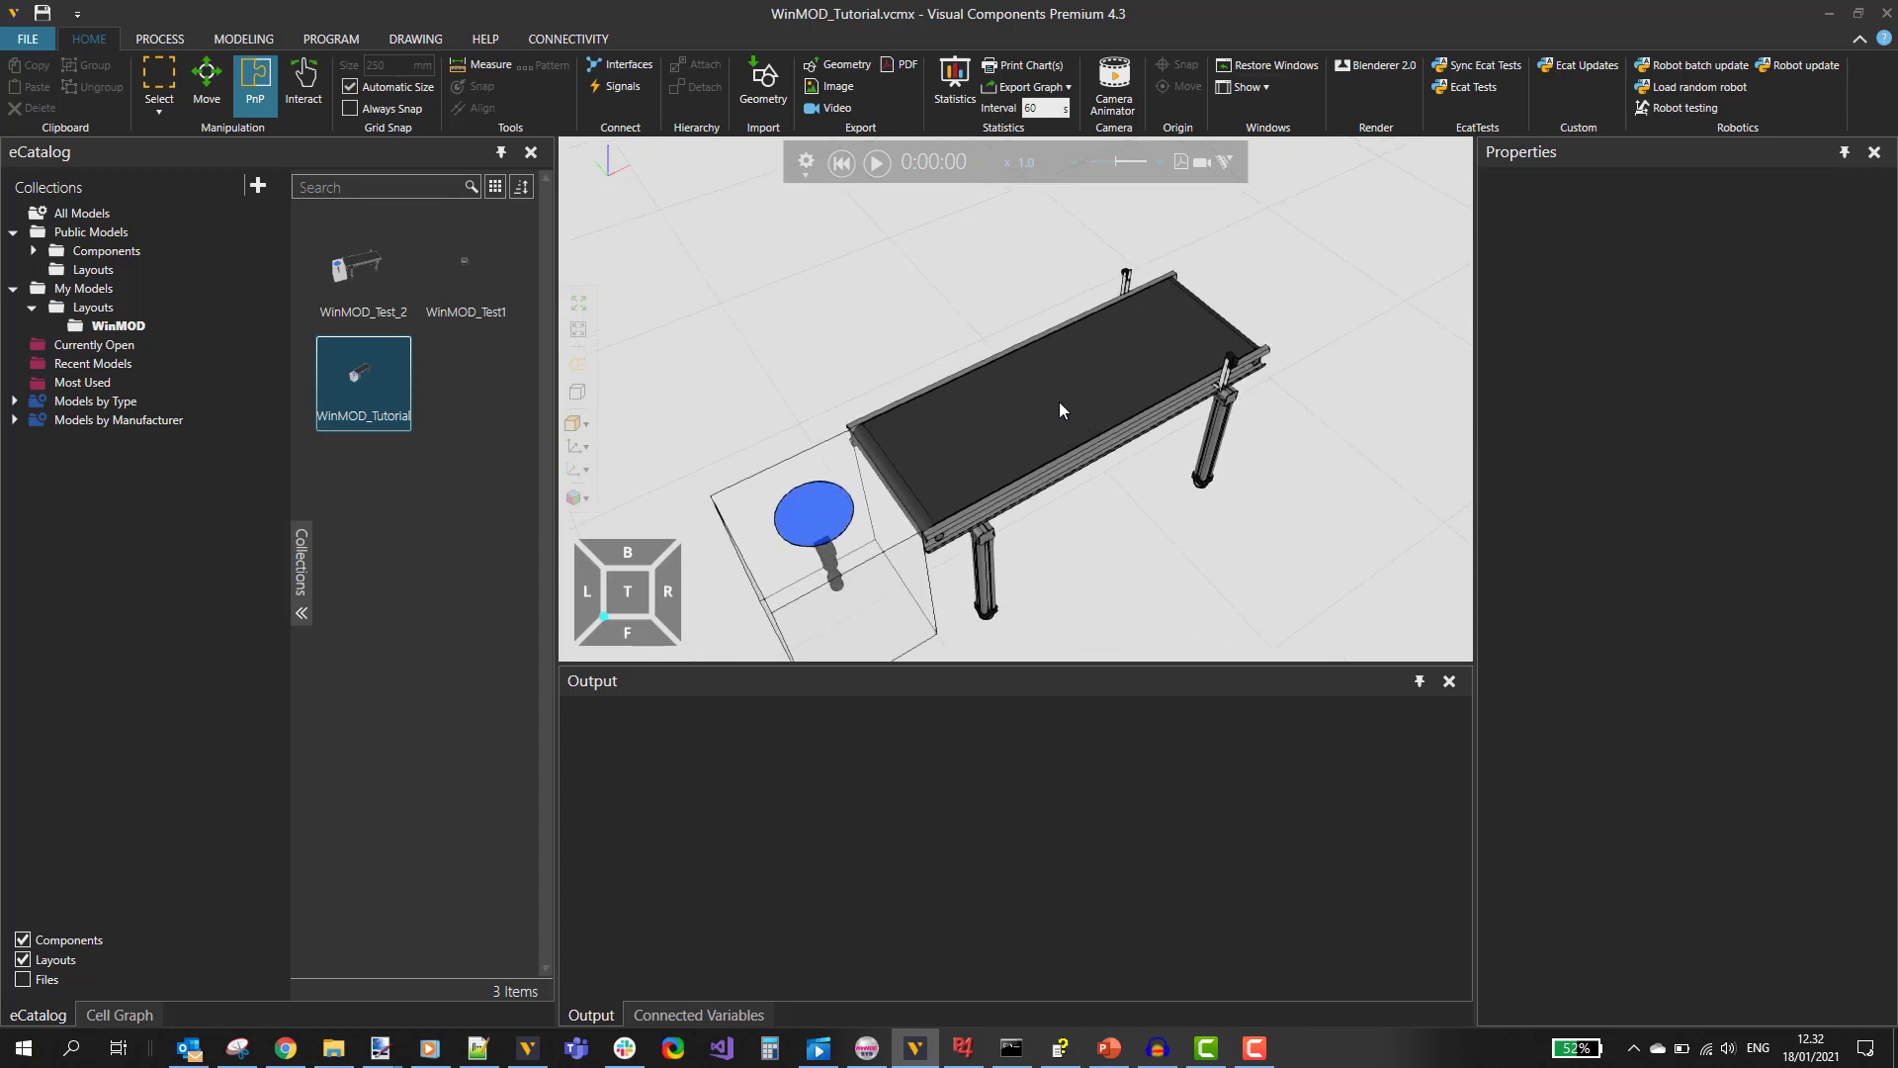
{"action": "right_click_drag", "start_coordinate": [1109, 387], "coordinate": [1097, 473]}
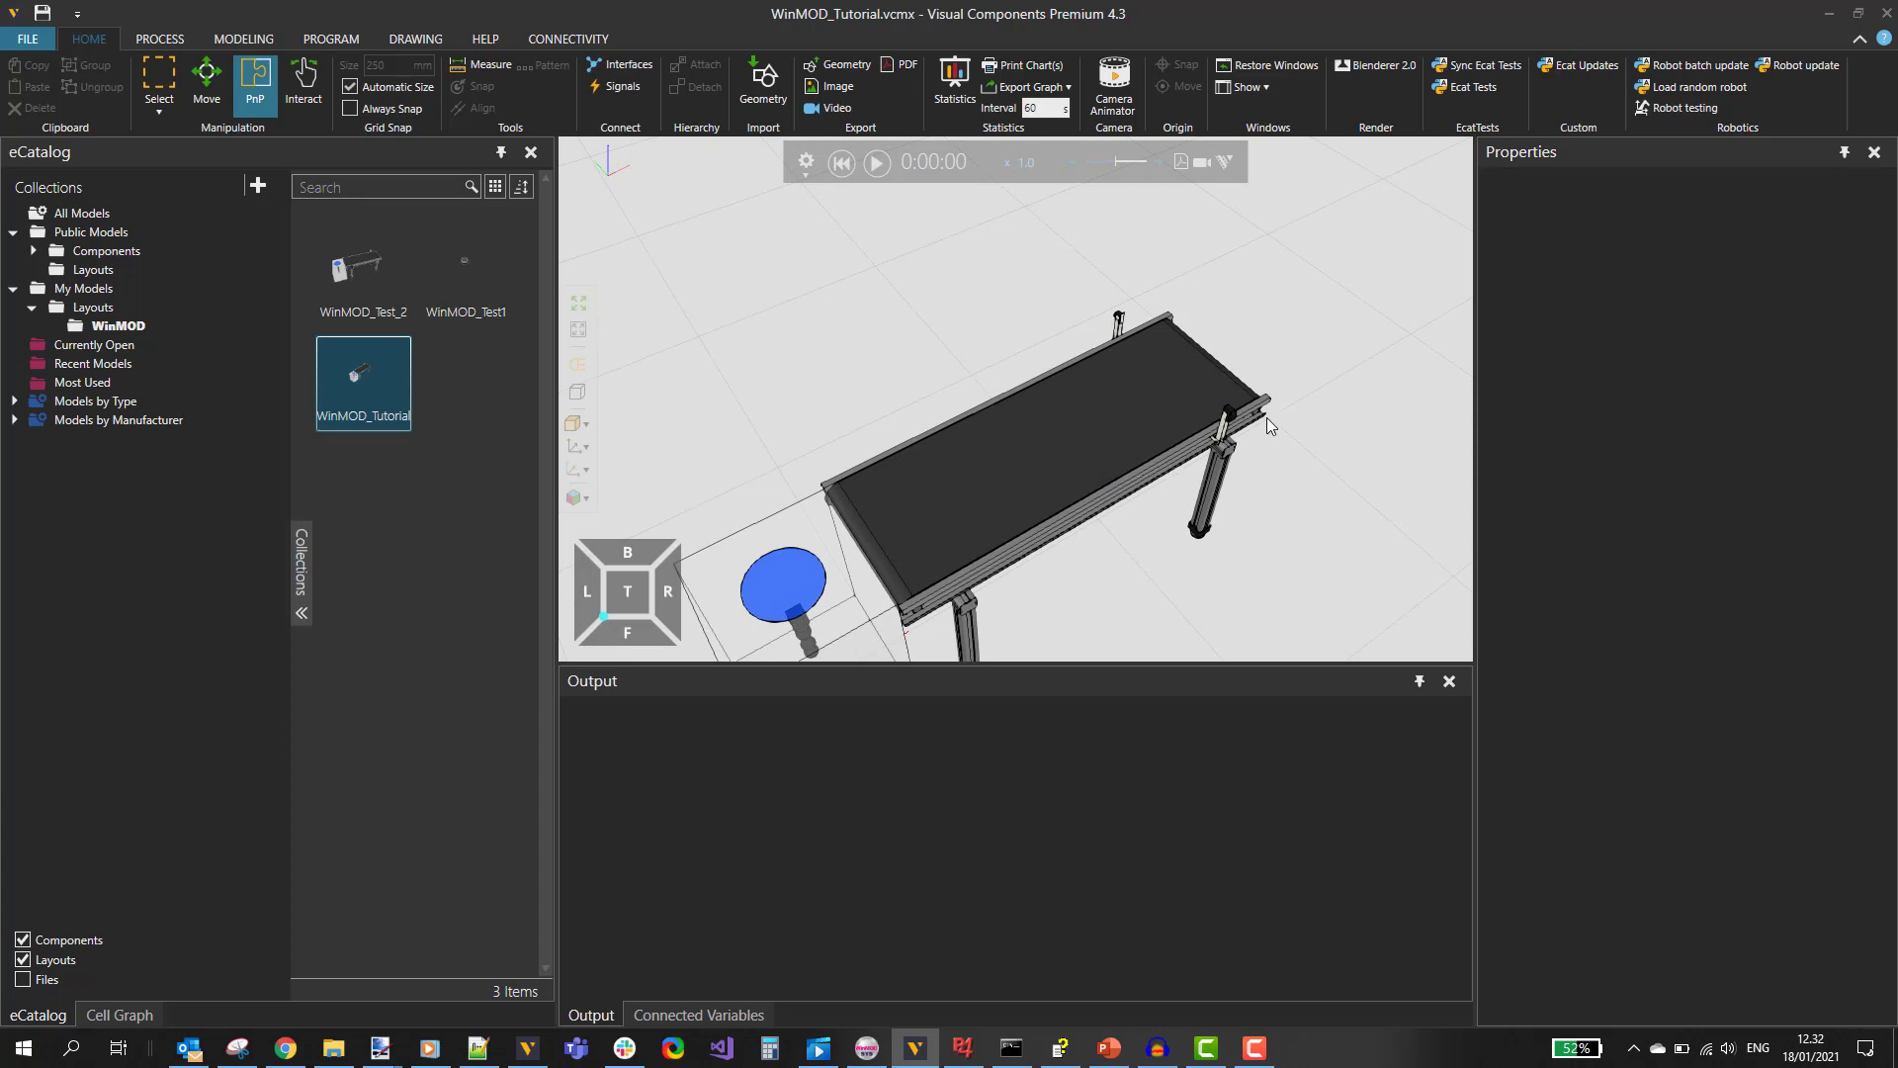
{"action": "scroll", "coordinate": [1261, 444], "scroll_direction": "up", "scroll_amount": 4}
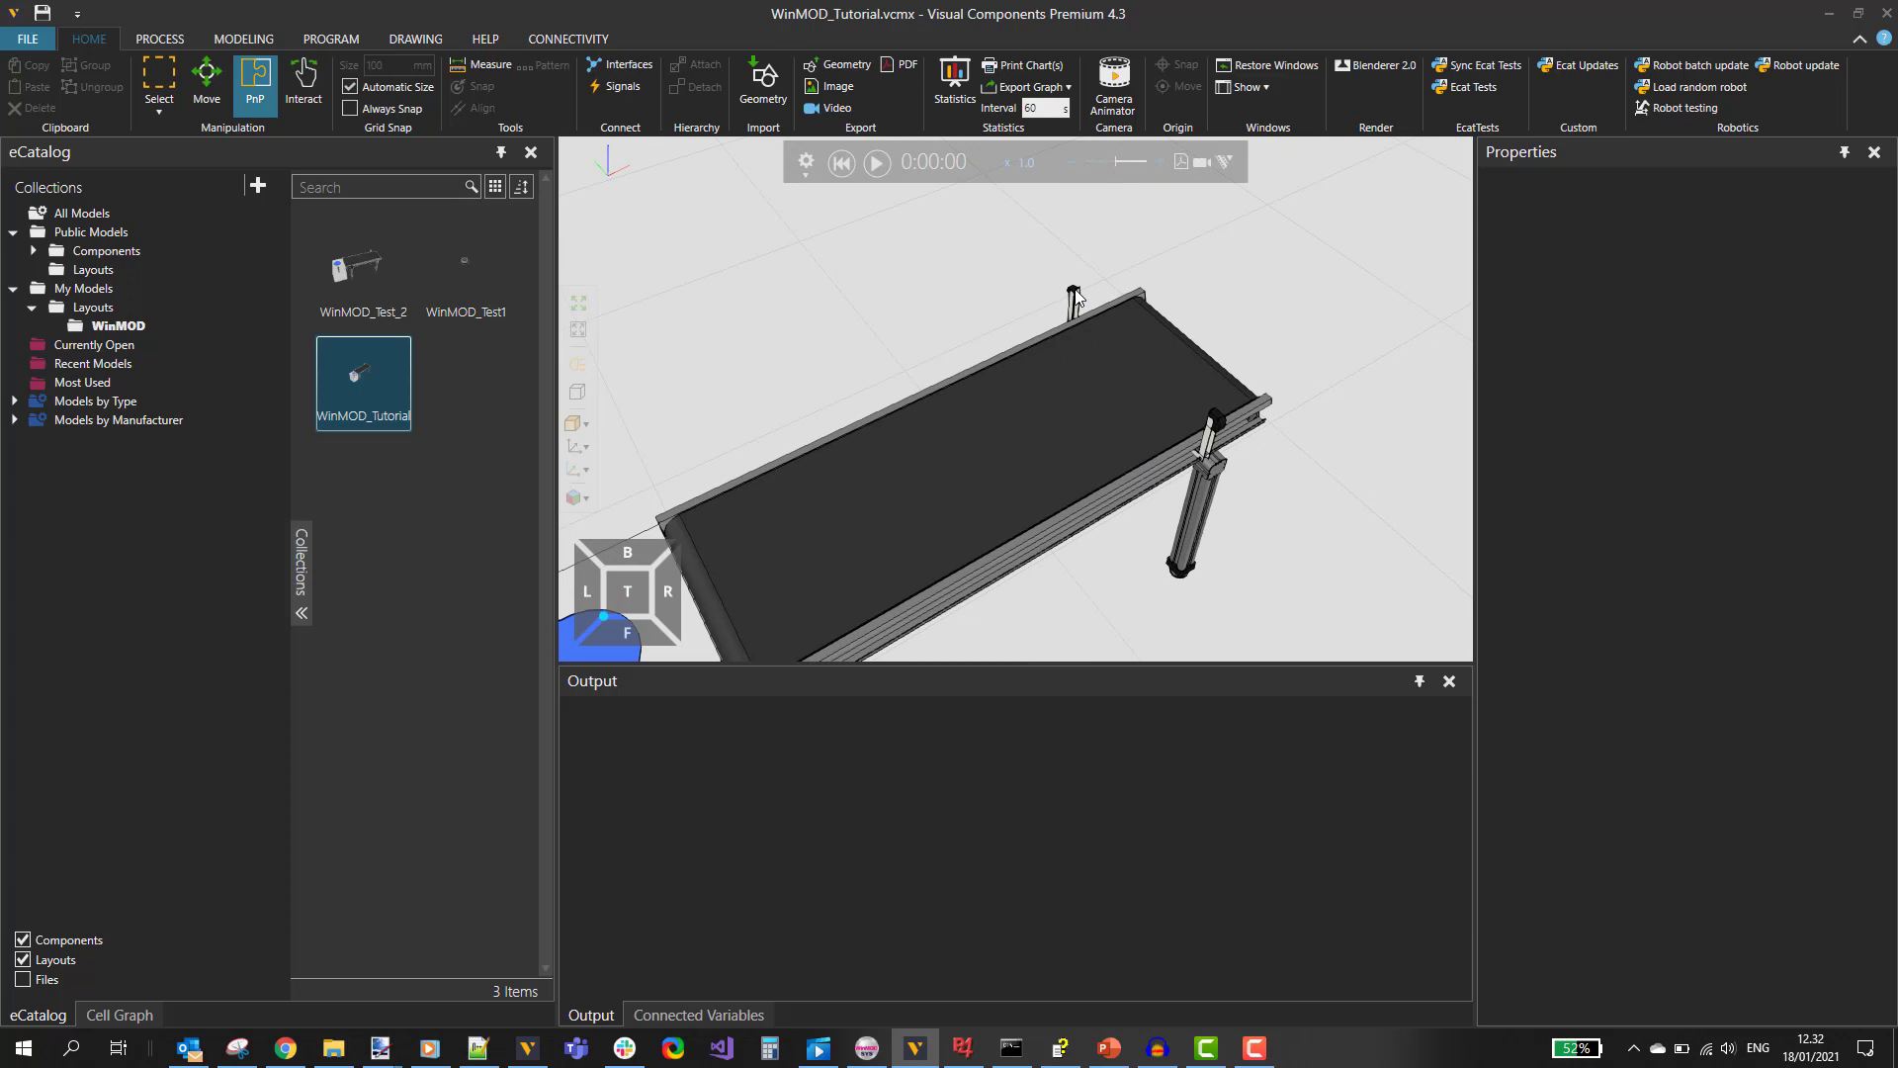
{"action": "left_click", "coordinate": [1075, 299]}
{"action": "right_click_drag", "start_coordinate": [999, 533], "coordinate": [1017, 441]}
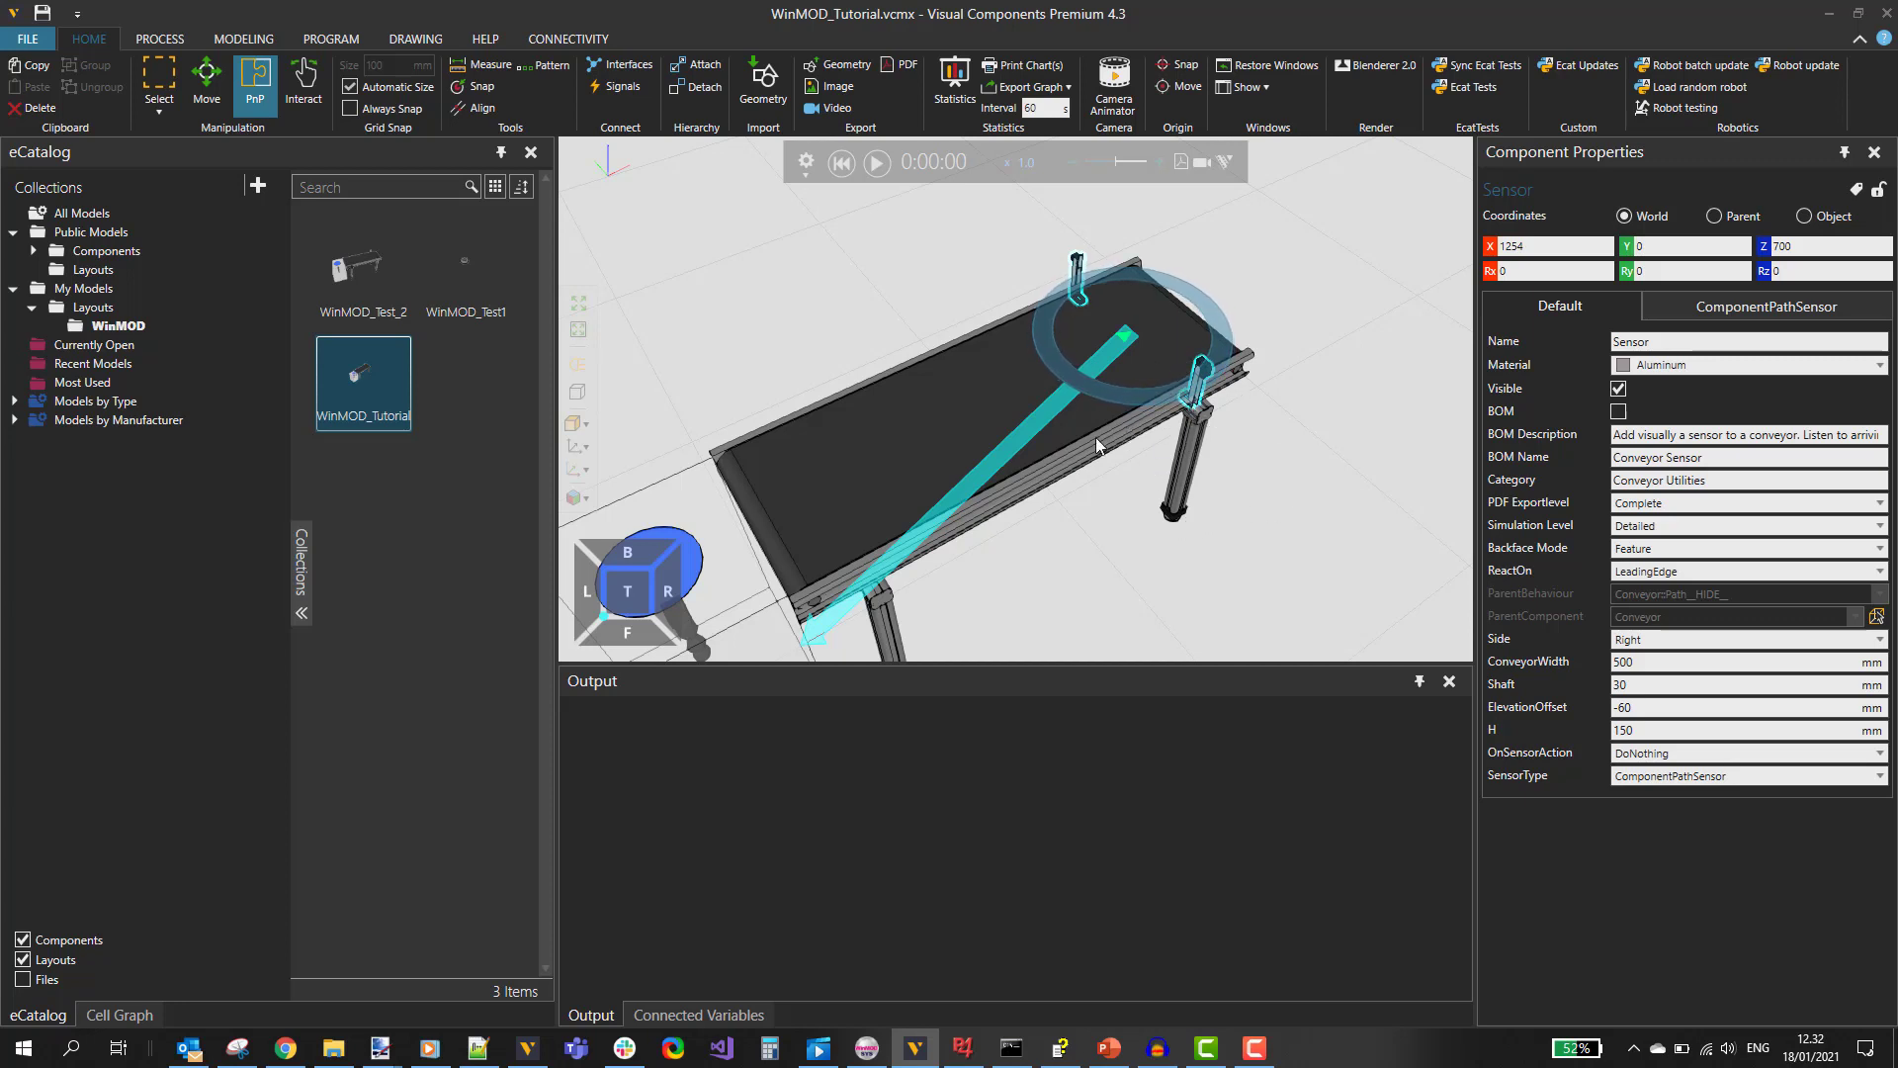
{"action": "right_click_drag", "start_coordinate": [1101, 466], "coordinate": [1176, 585]}
{"action": "left_click", "coordinate": [1163, 539]}
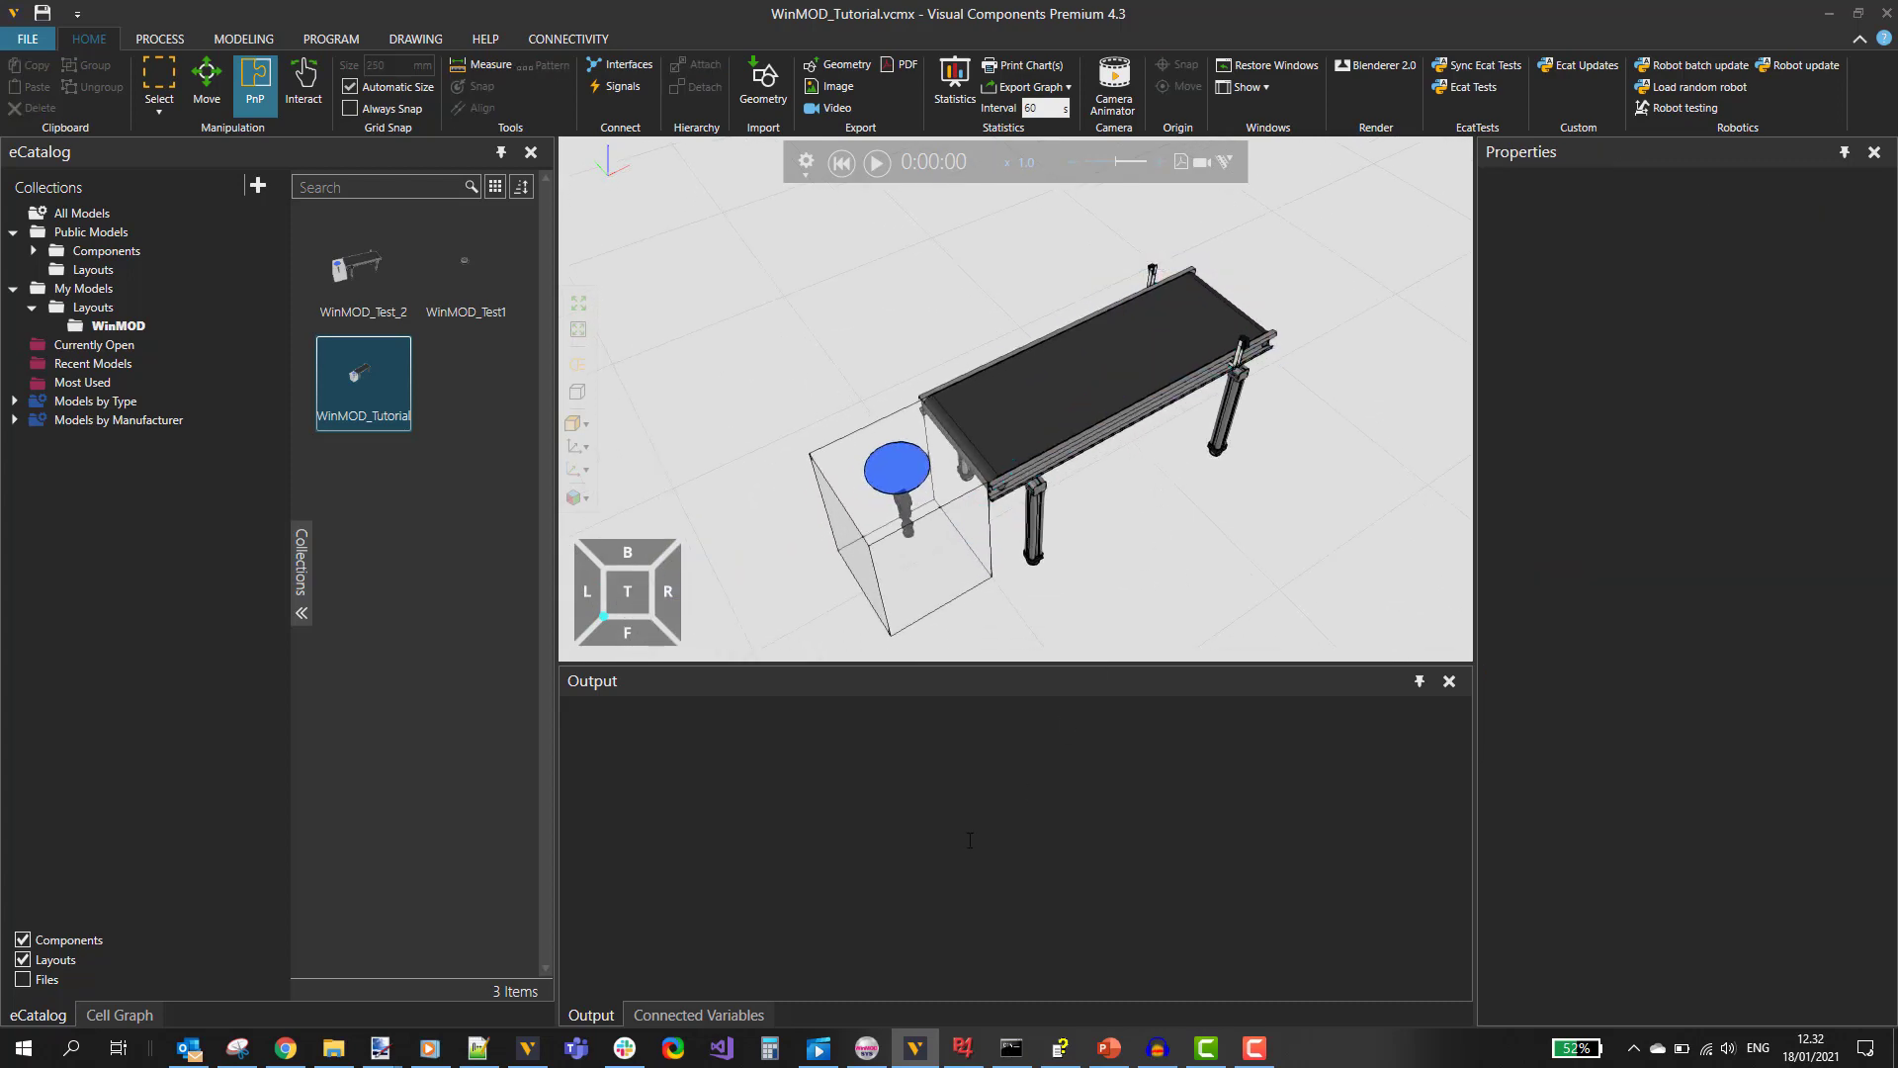
Switch back to WinMOD and open the project overview window, moving it up over the empty area of the CNV1 sheet.
{"action": "left_click", "coordinate": [883, 1052]}
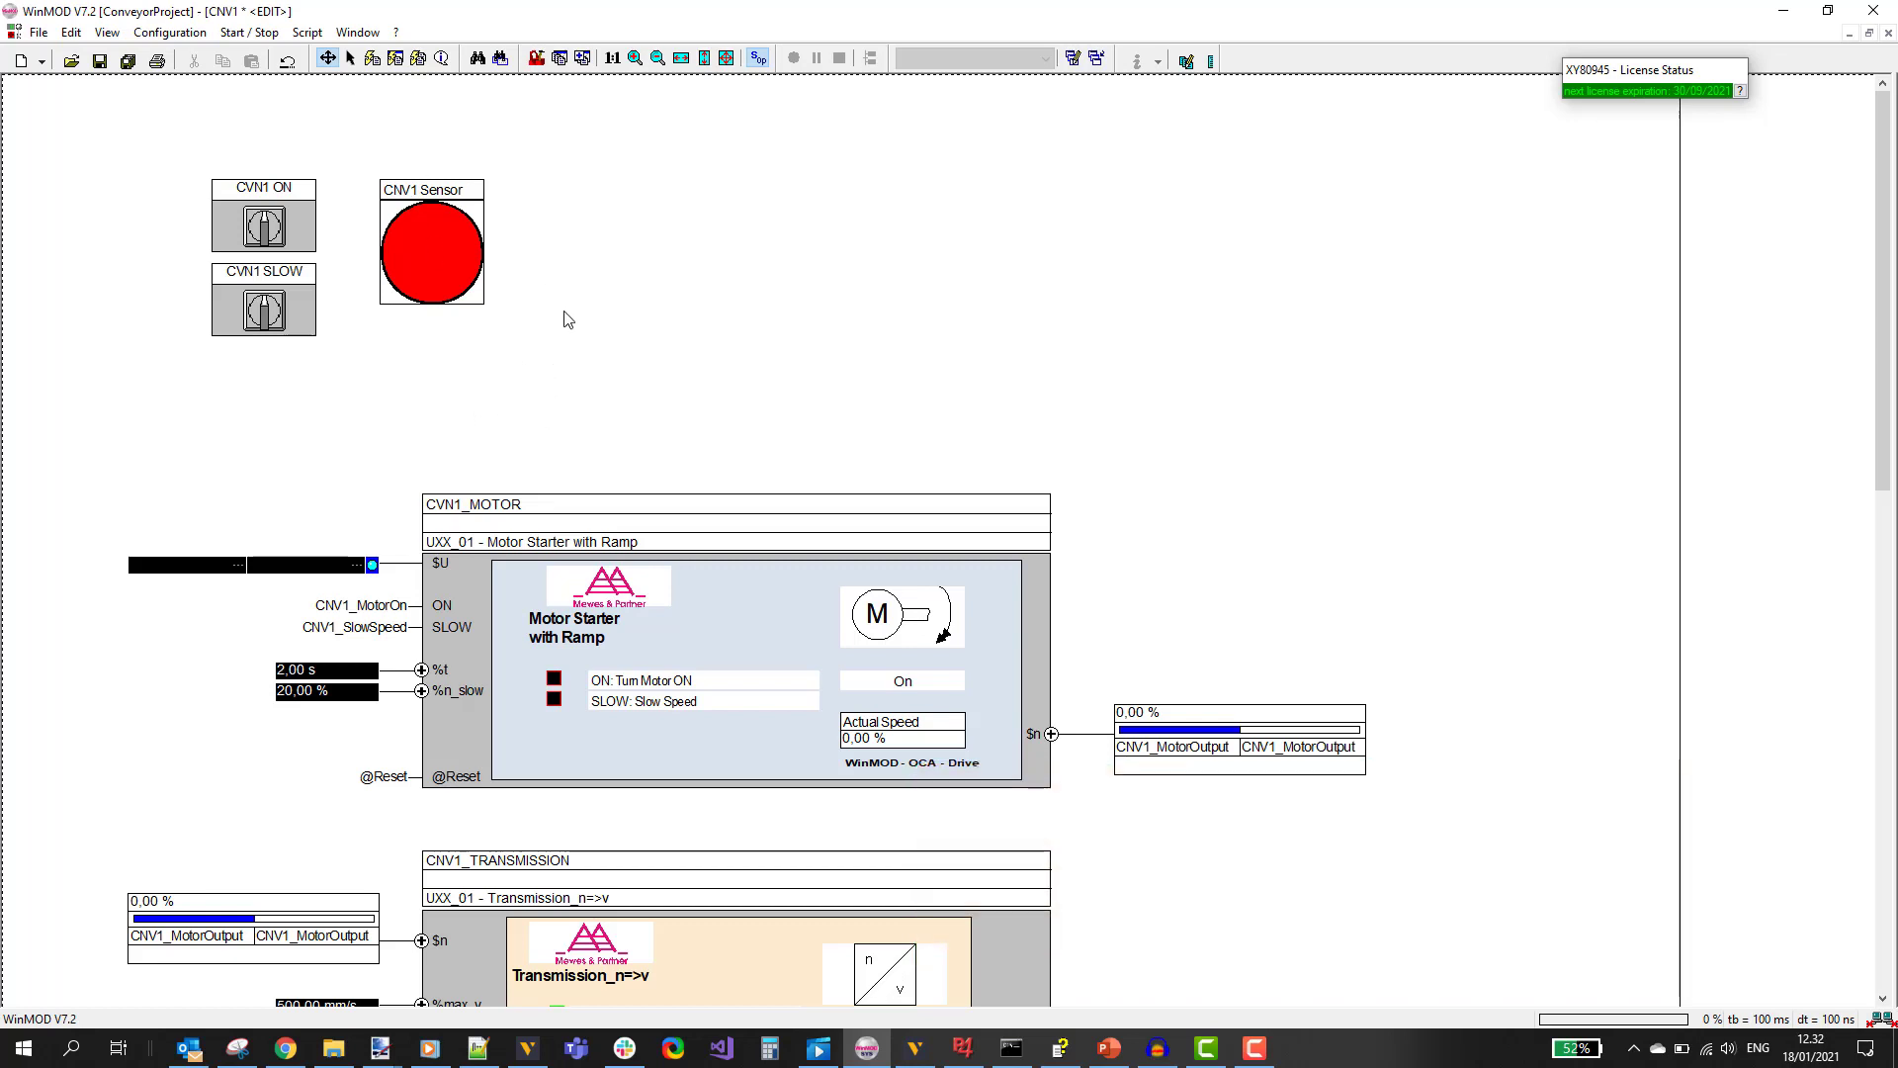
{"action": "left_click", "coordinate": [560, 60]}
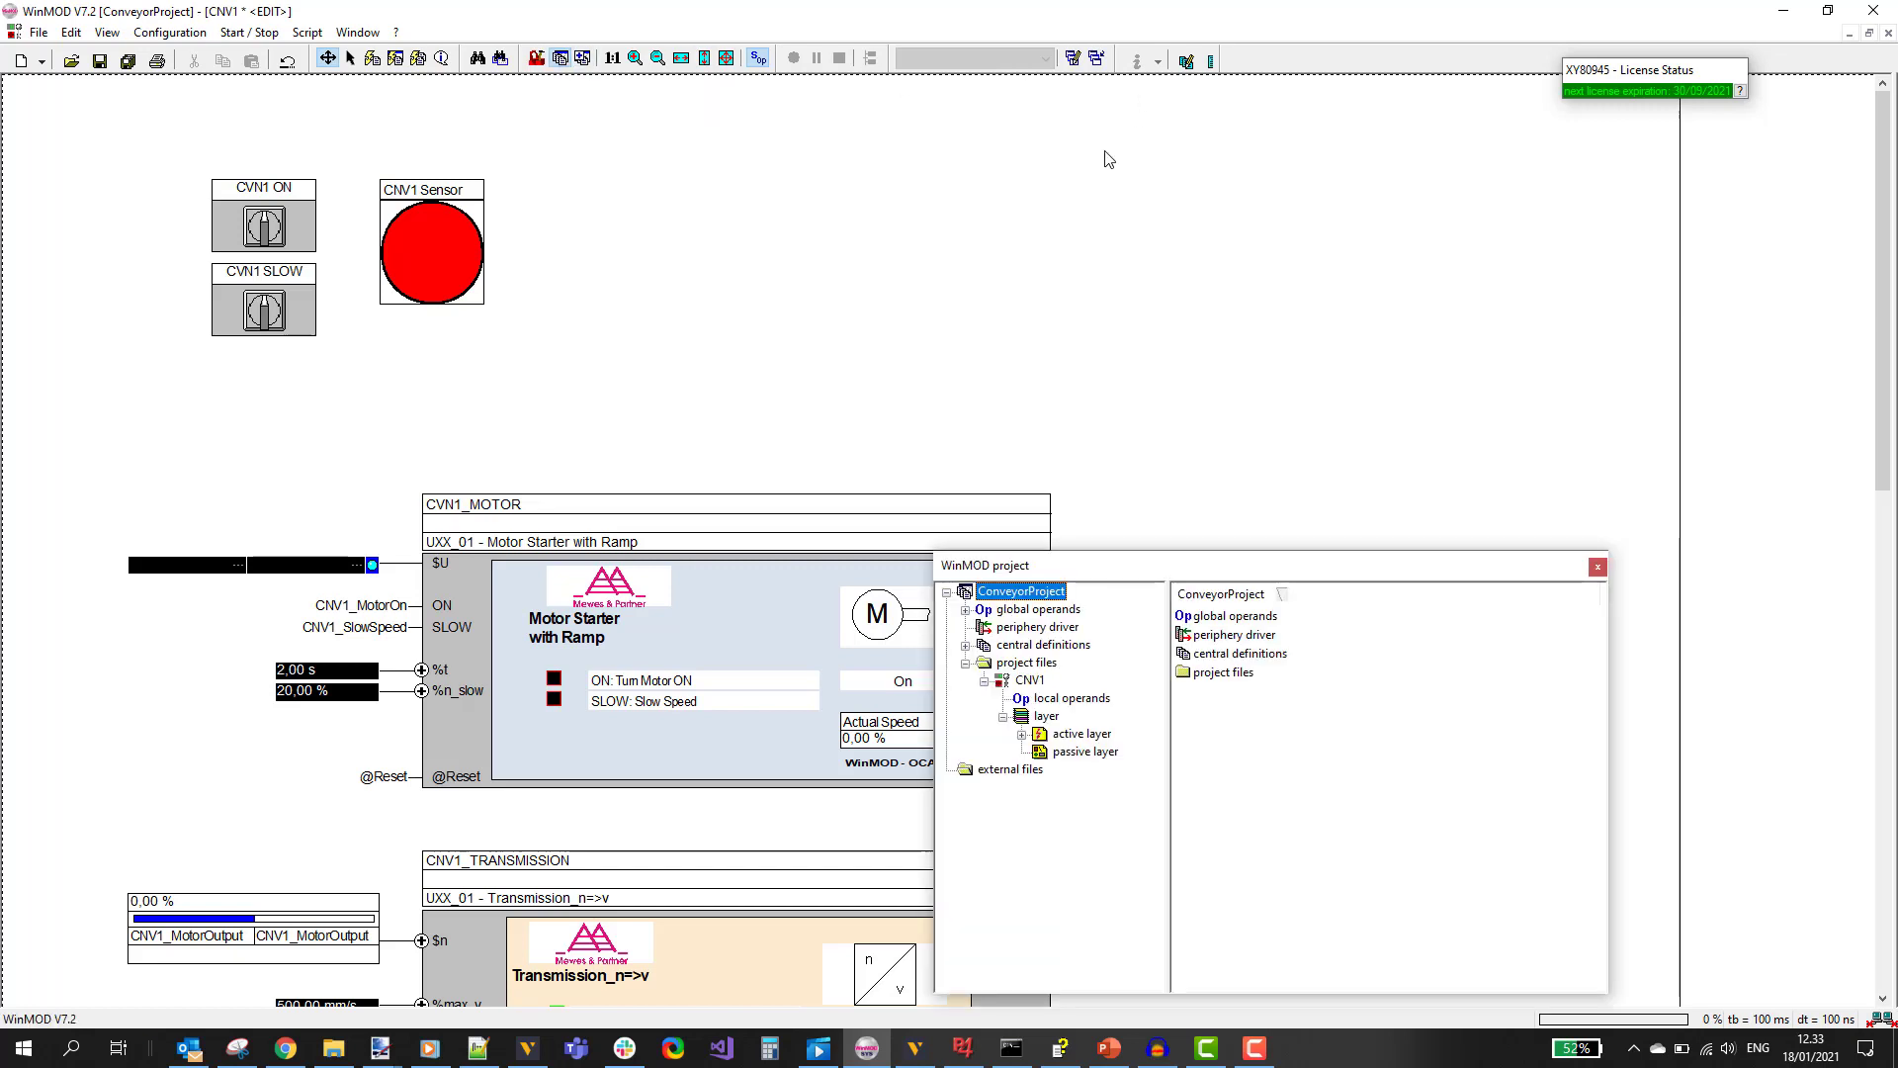
{"action": "left_click_drag", "start_coordinate": [1106, 566], "coordinate": [1098, 251]}
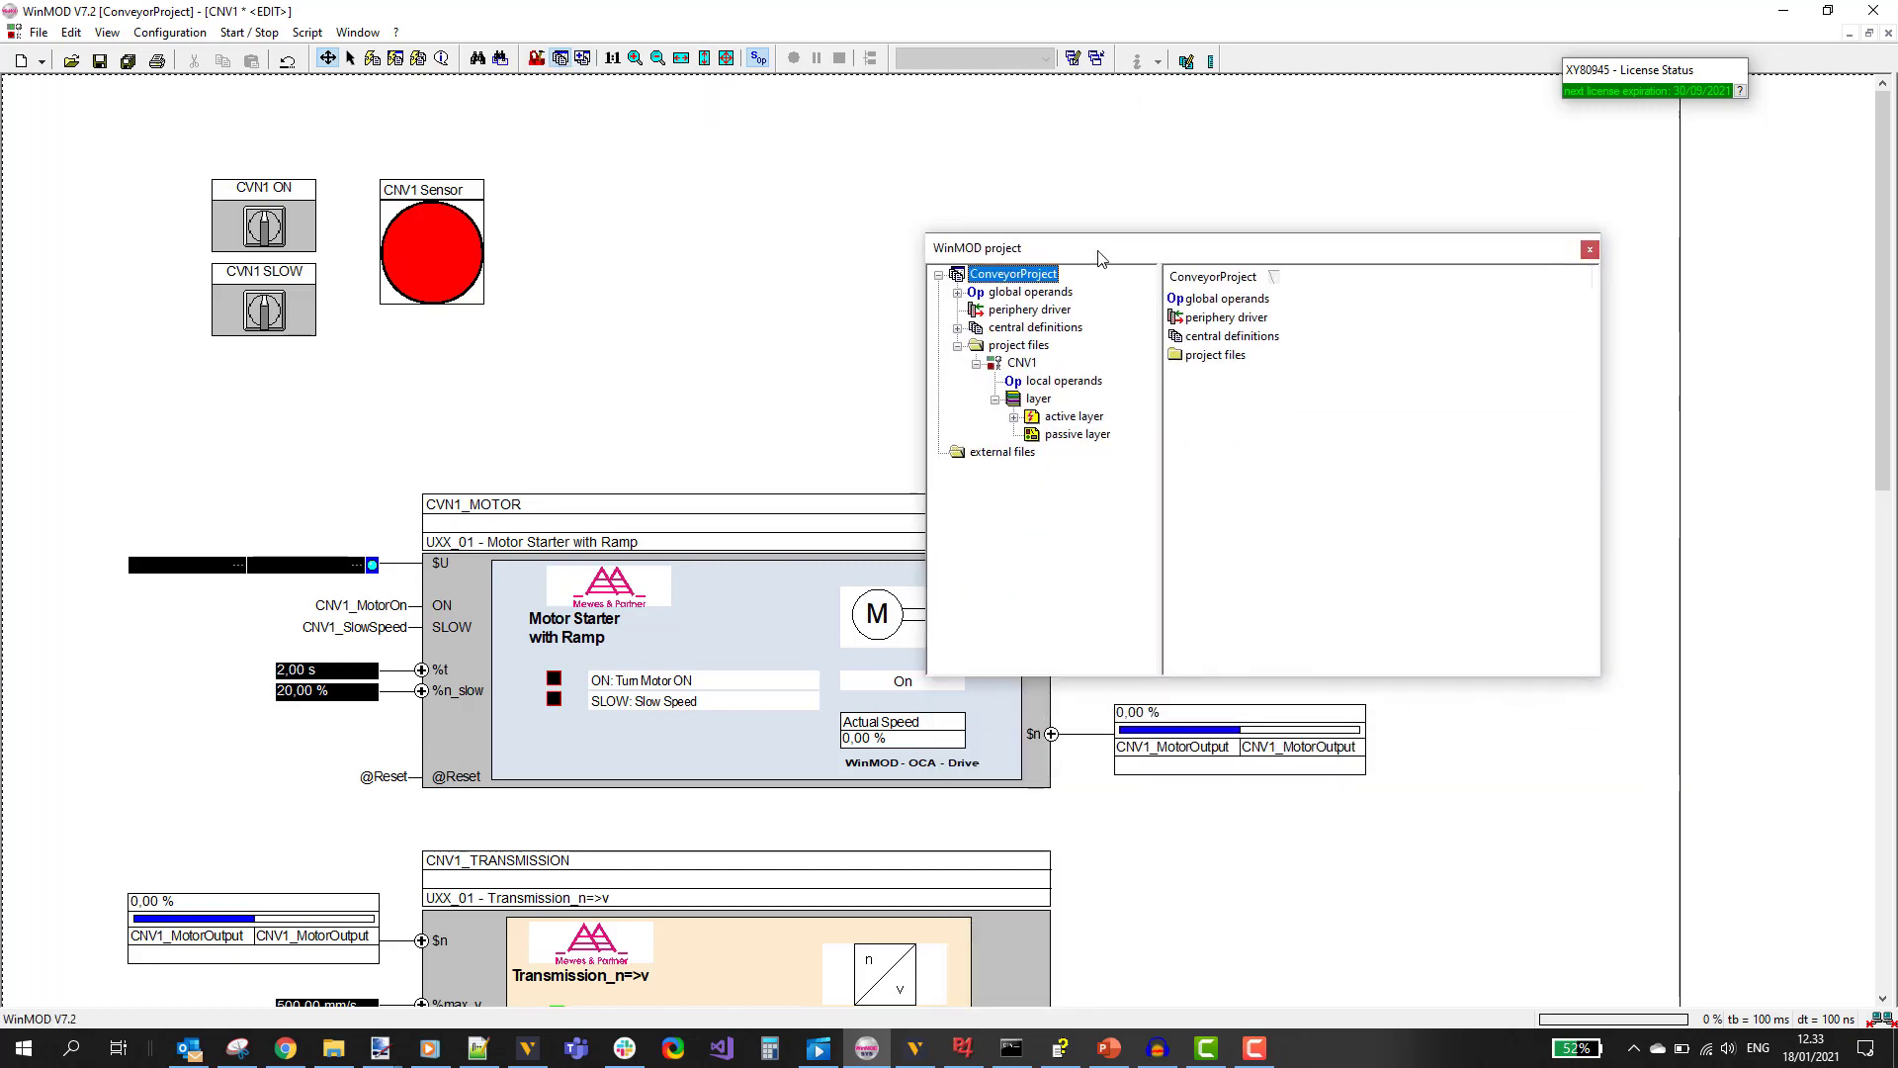
Enable accepting incoming connections in ConveyorProject's communication settings.
{"action": "right_click", "coordinate": [1021, 281]}
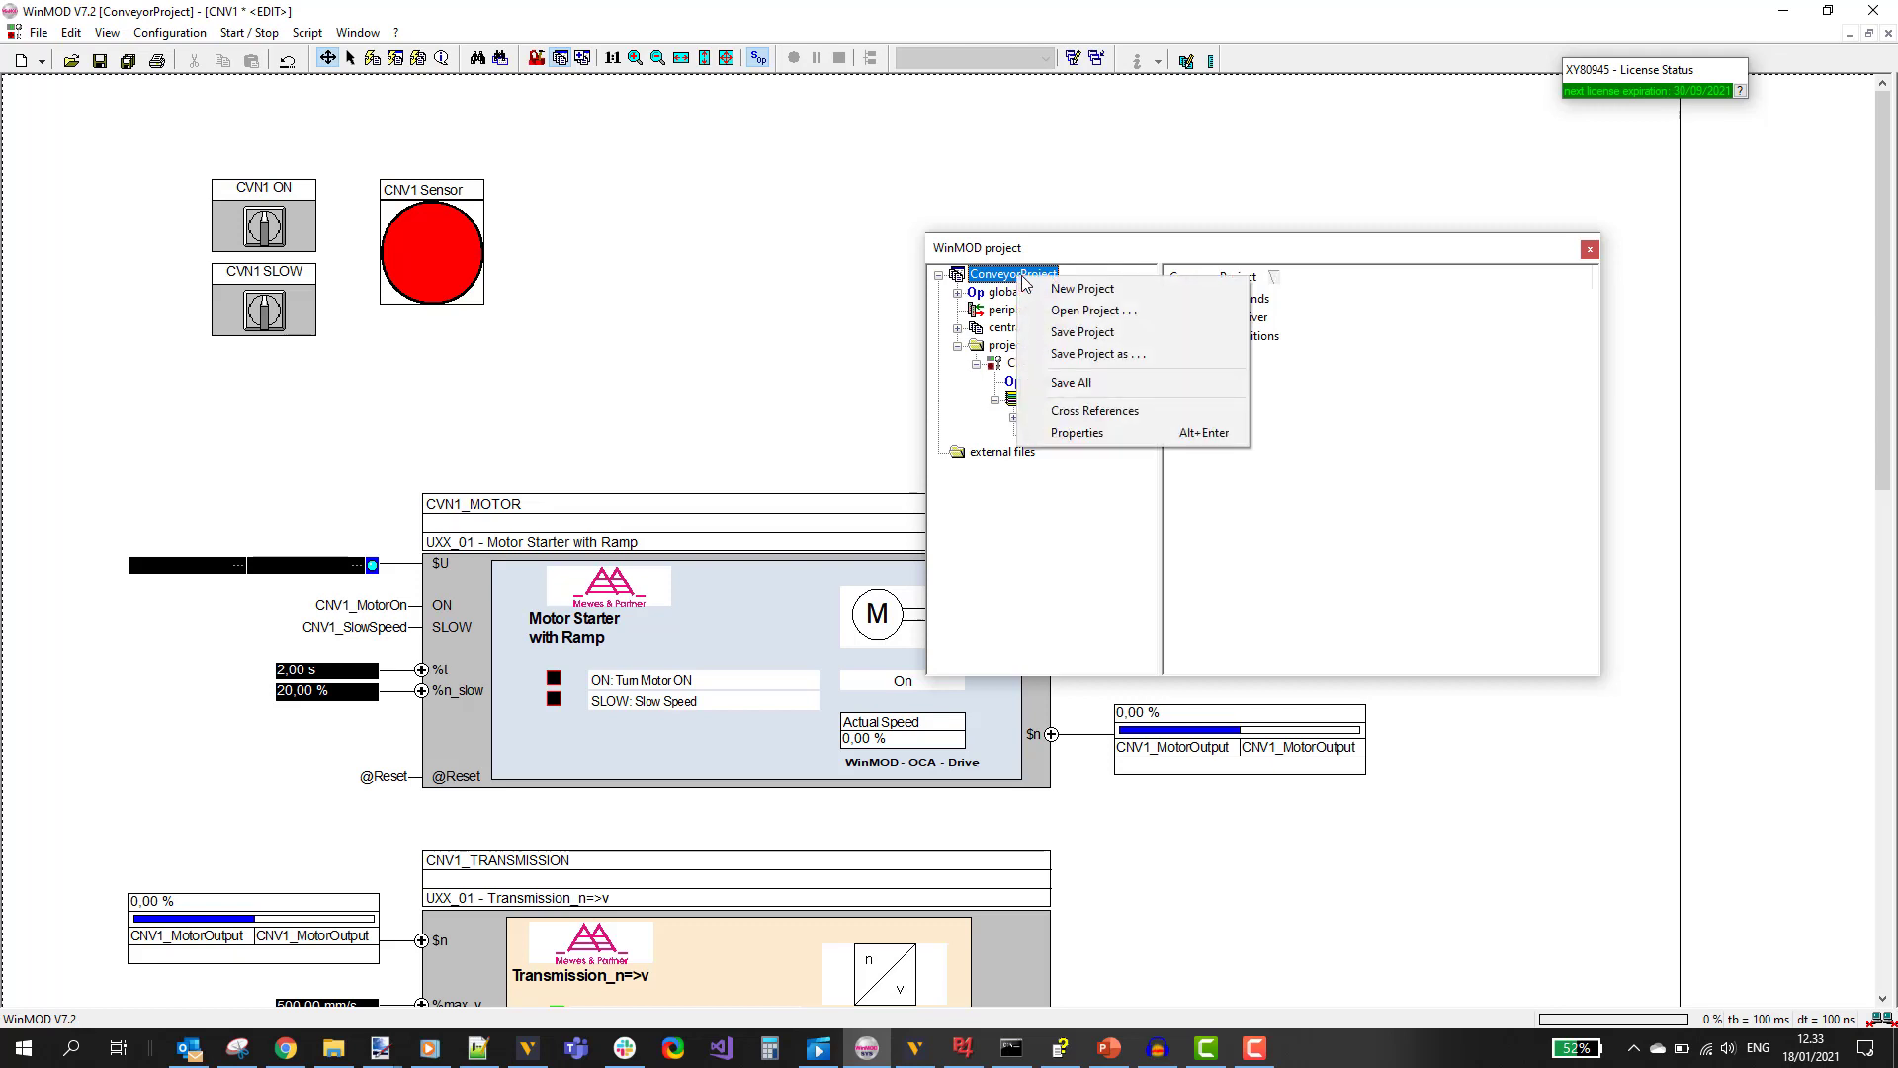
{"action": "left_click", "coordinate": [1077, 433]}
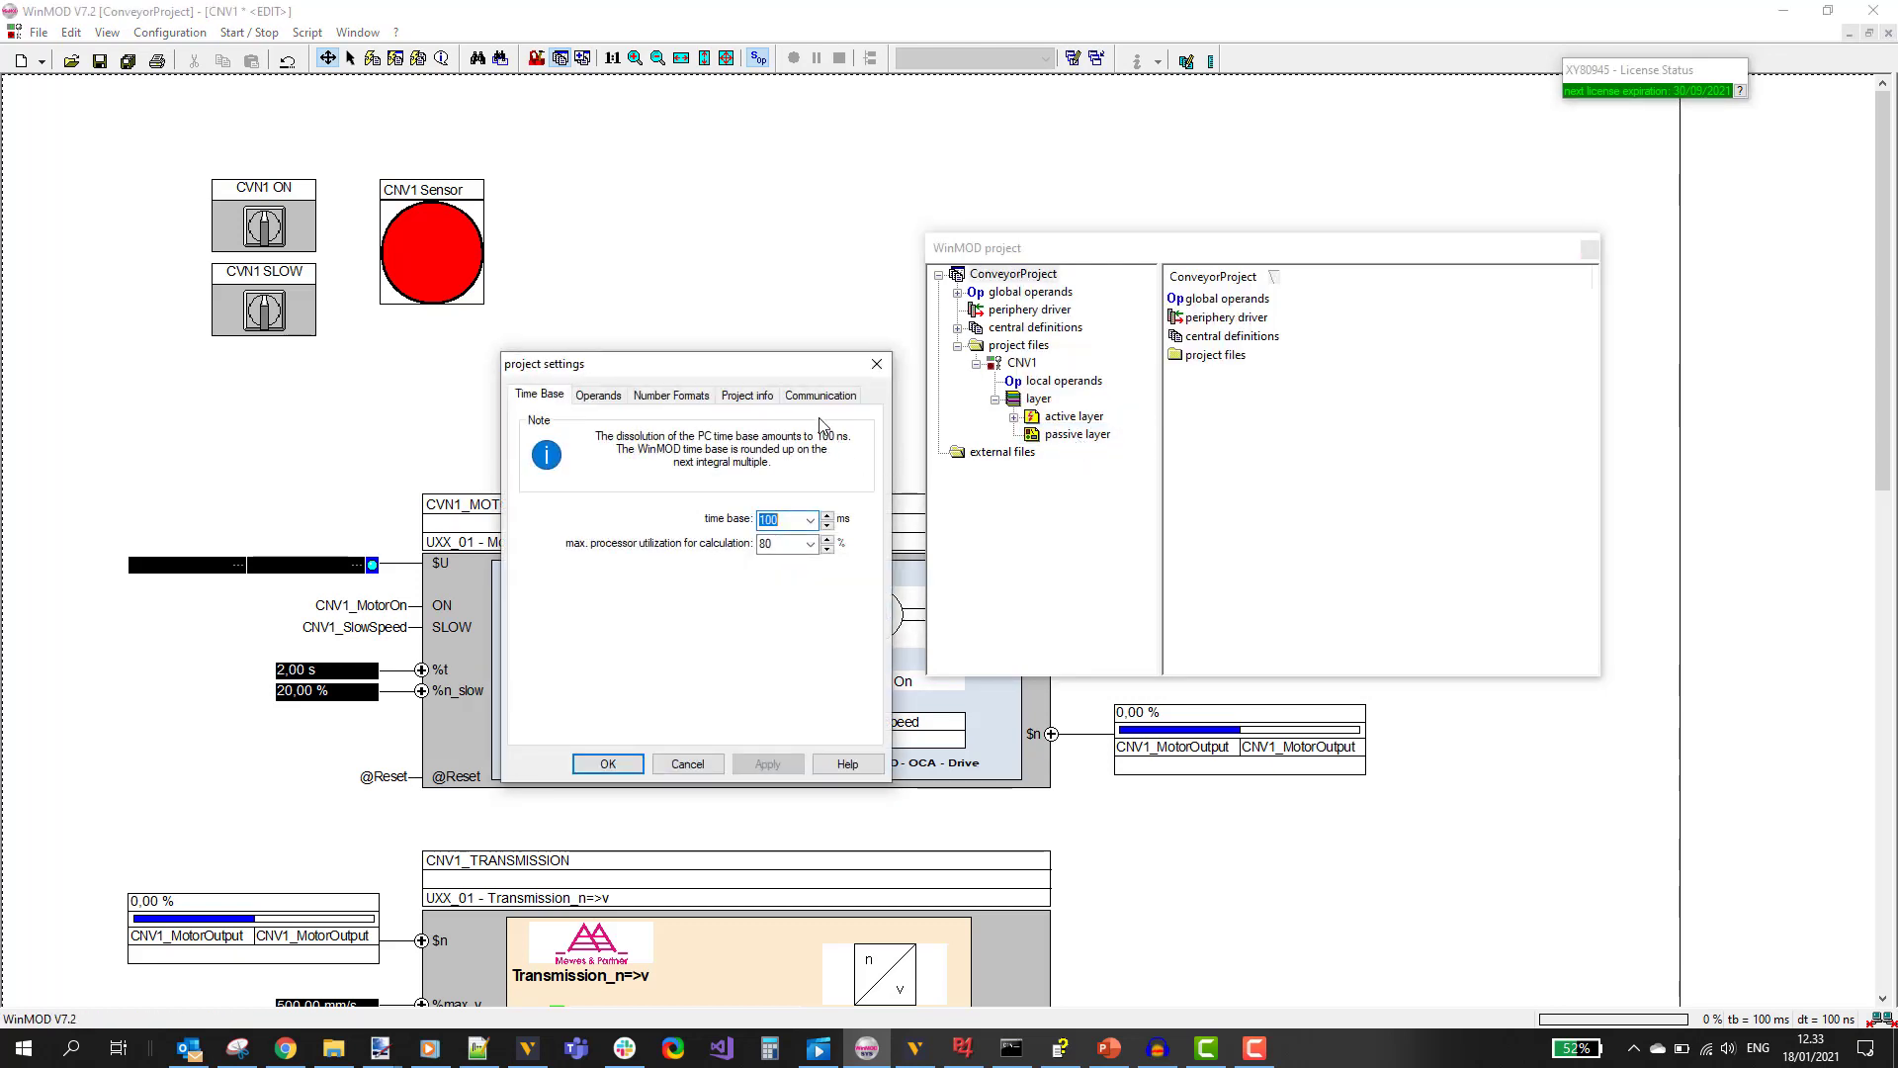
{"action": "left_click", "coordinate": [820, 397]}
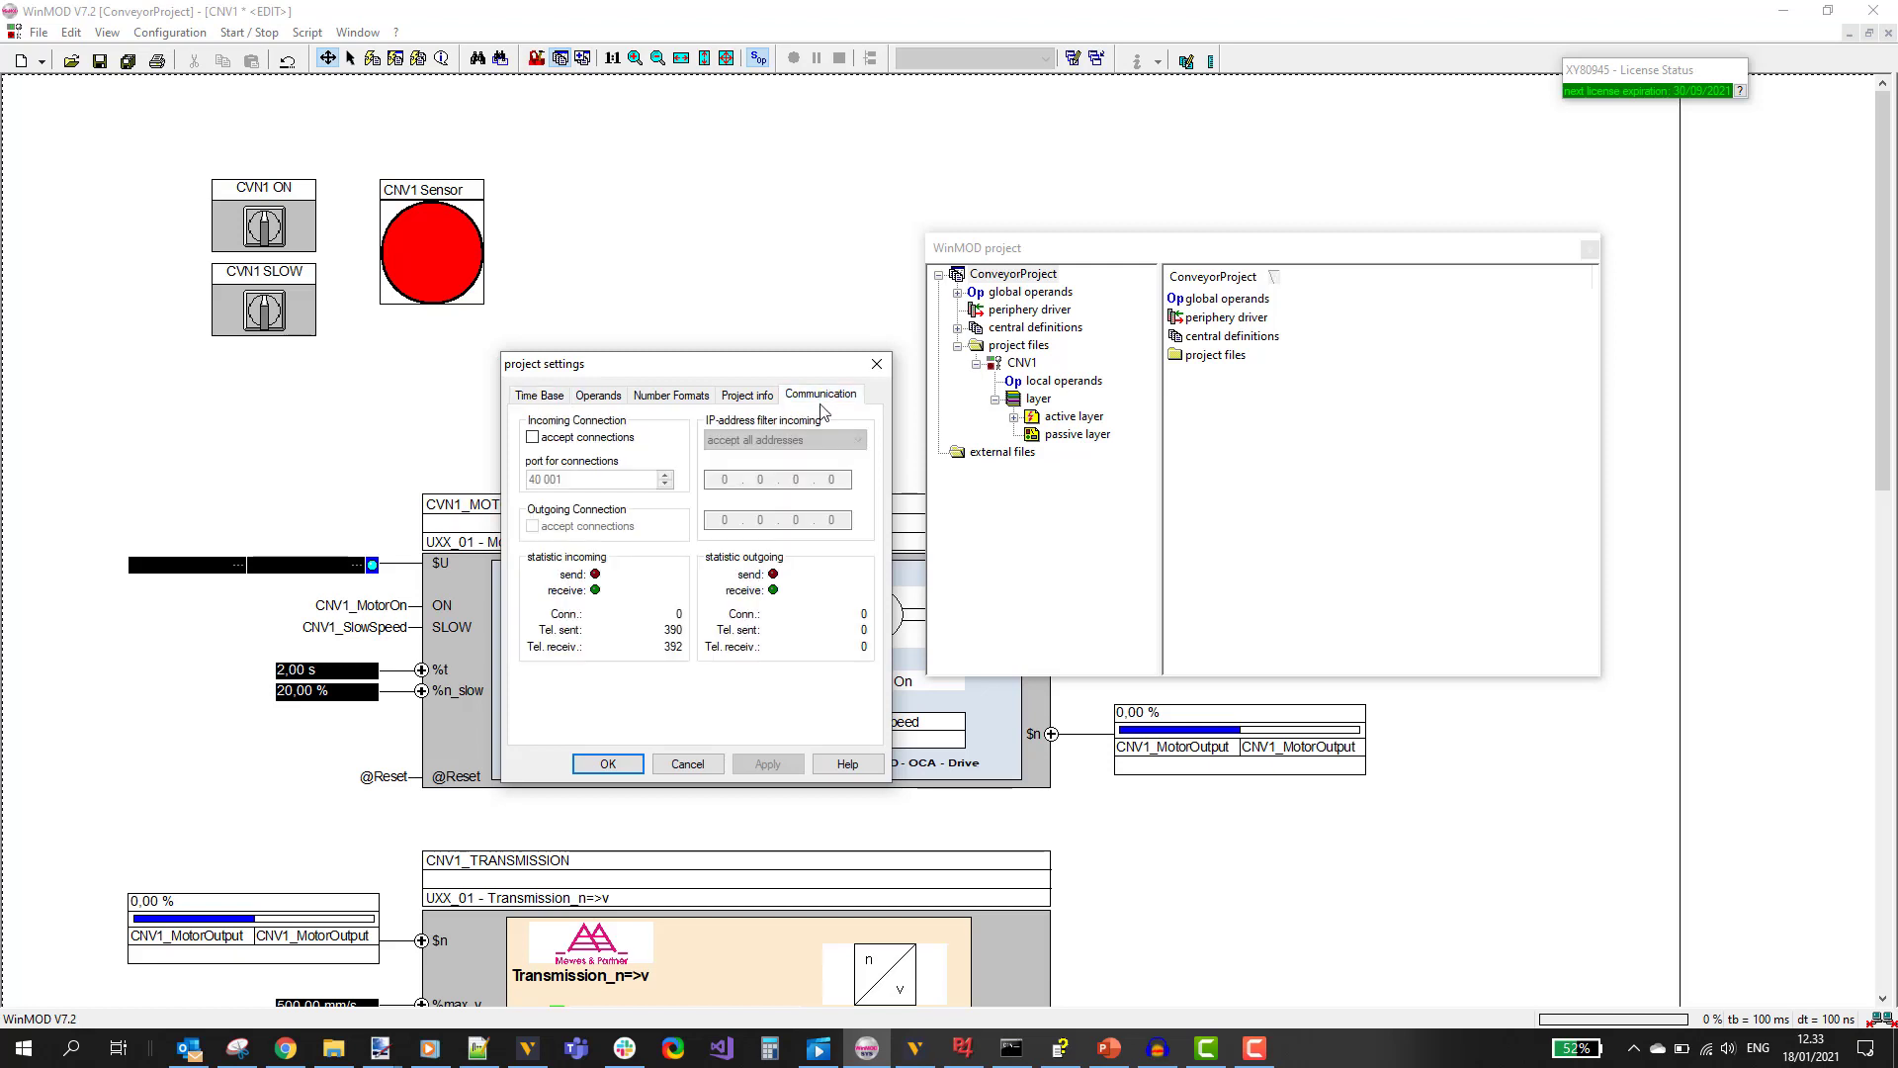
{"action": "left_click", "coordinate": [534, 438]}
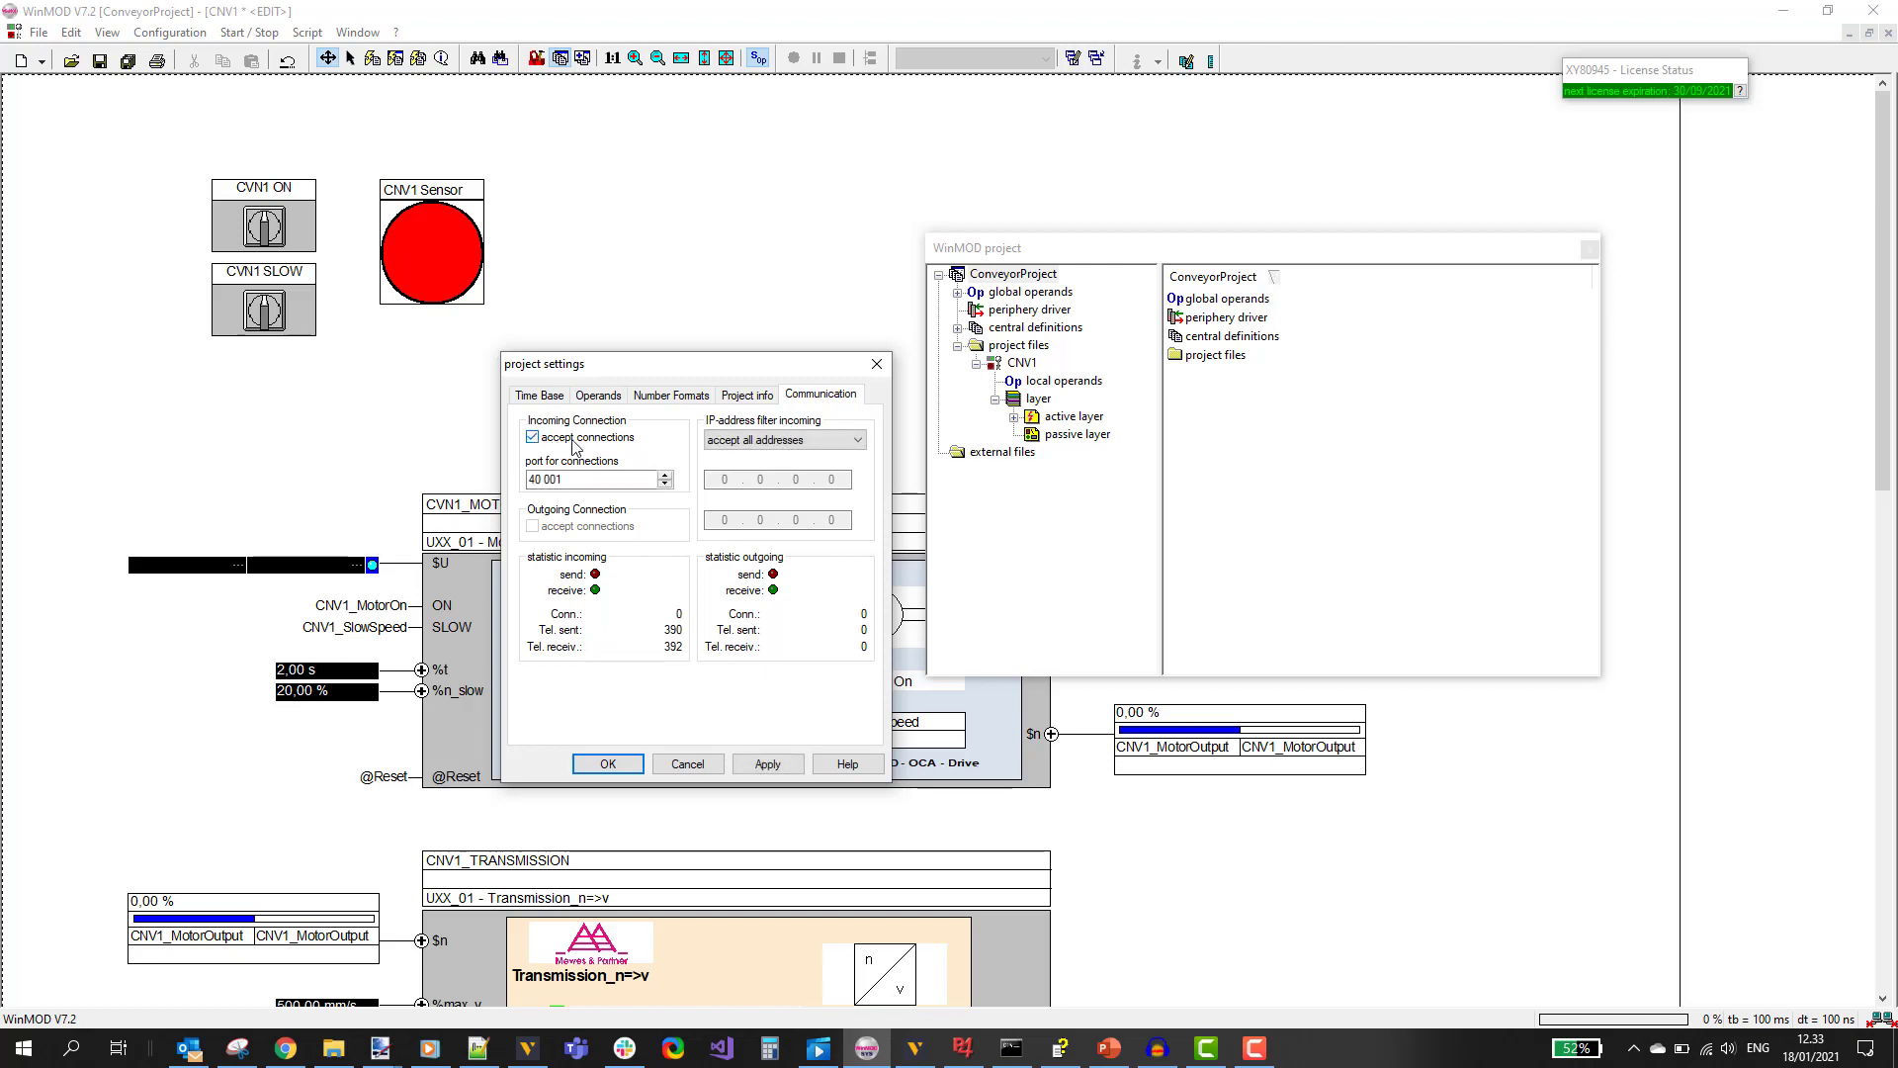
{"action": "left_click_drag", "start_coordinate": [593, 480], "coordinate": [504, 481]}
{"action": "left_click", "coordinate": [598, 440]}
{"action": "left_click", "coordinate": [577, 440]}
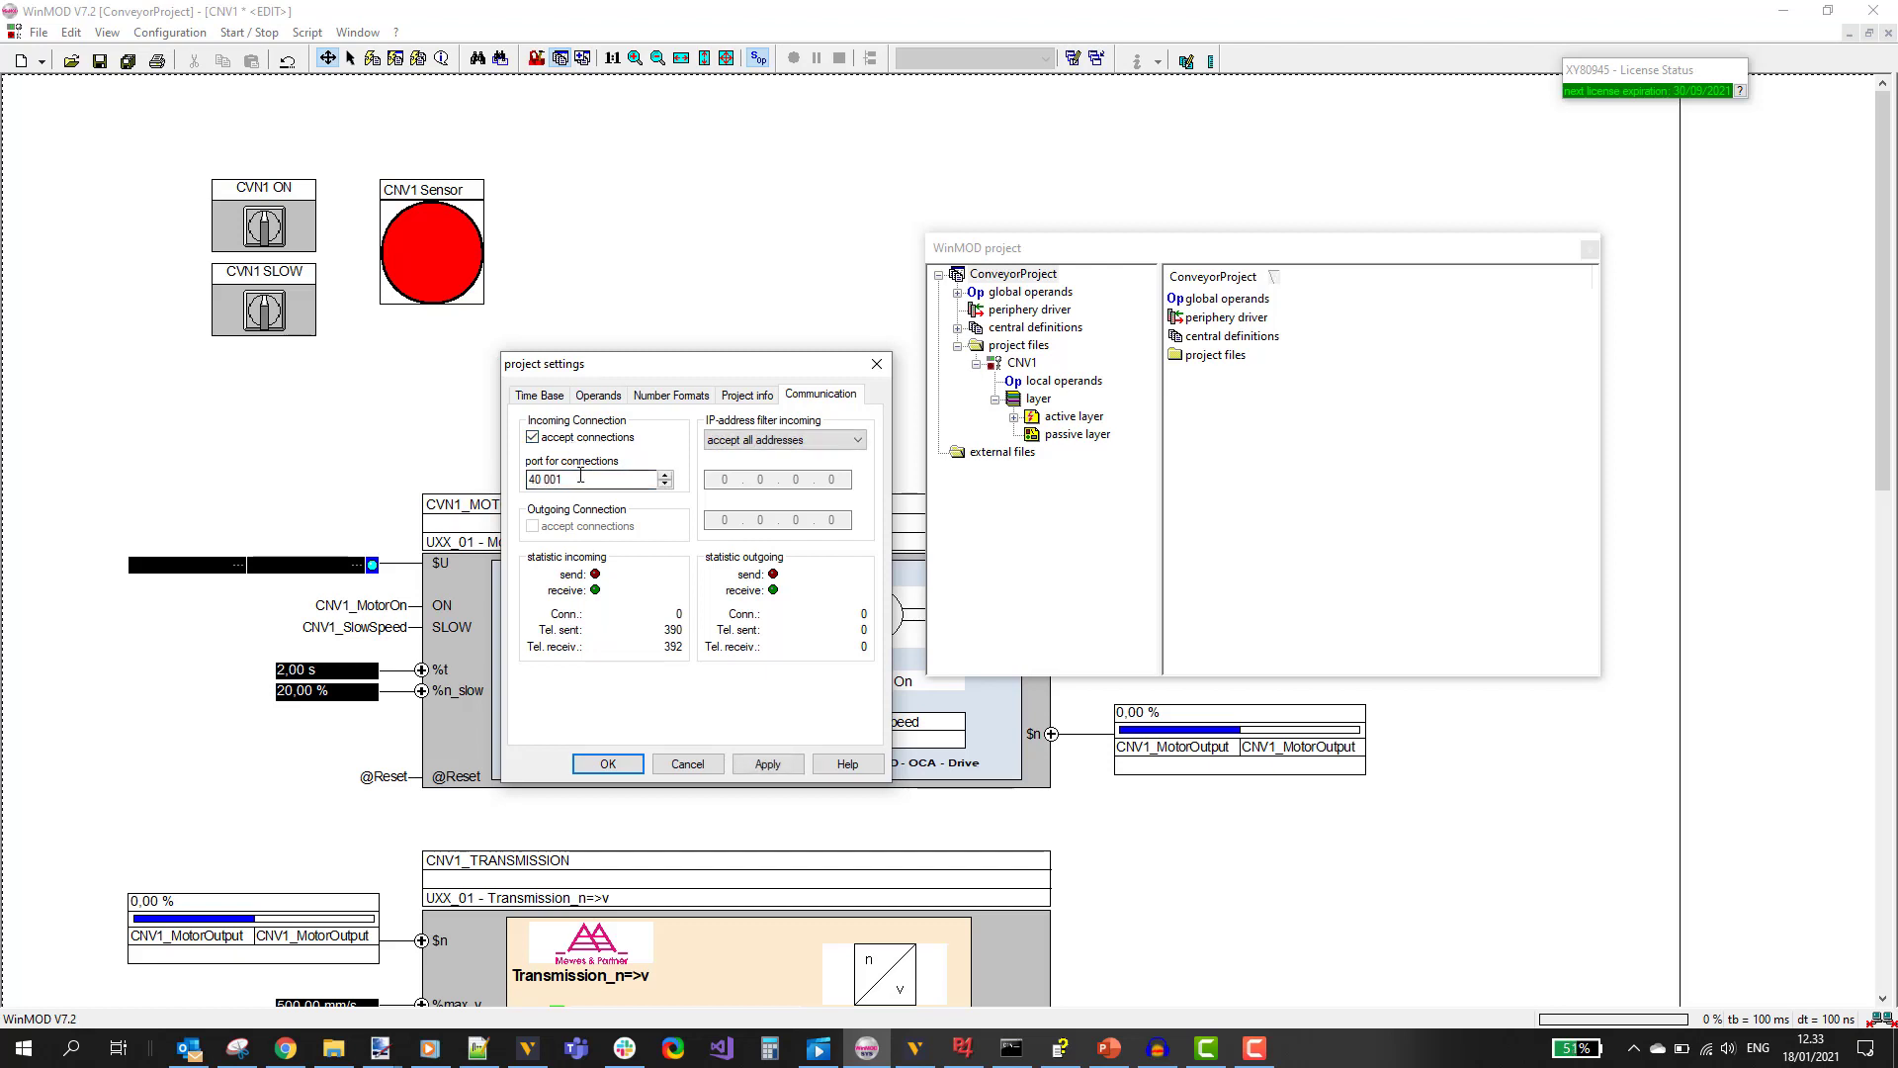
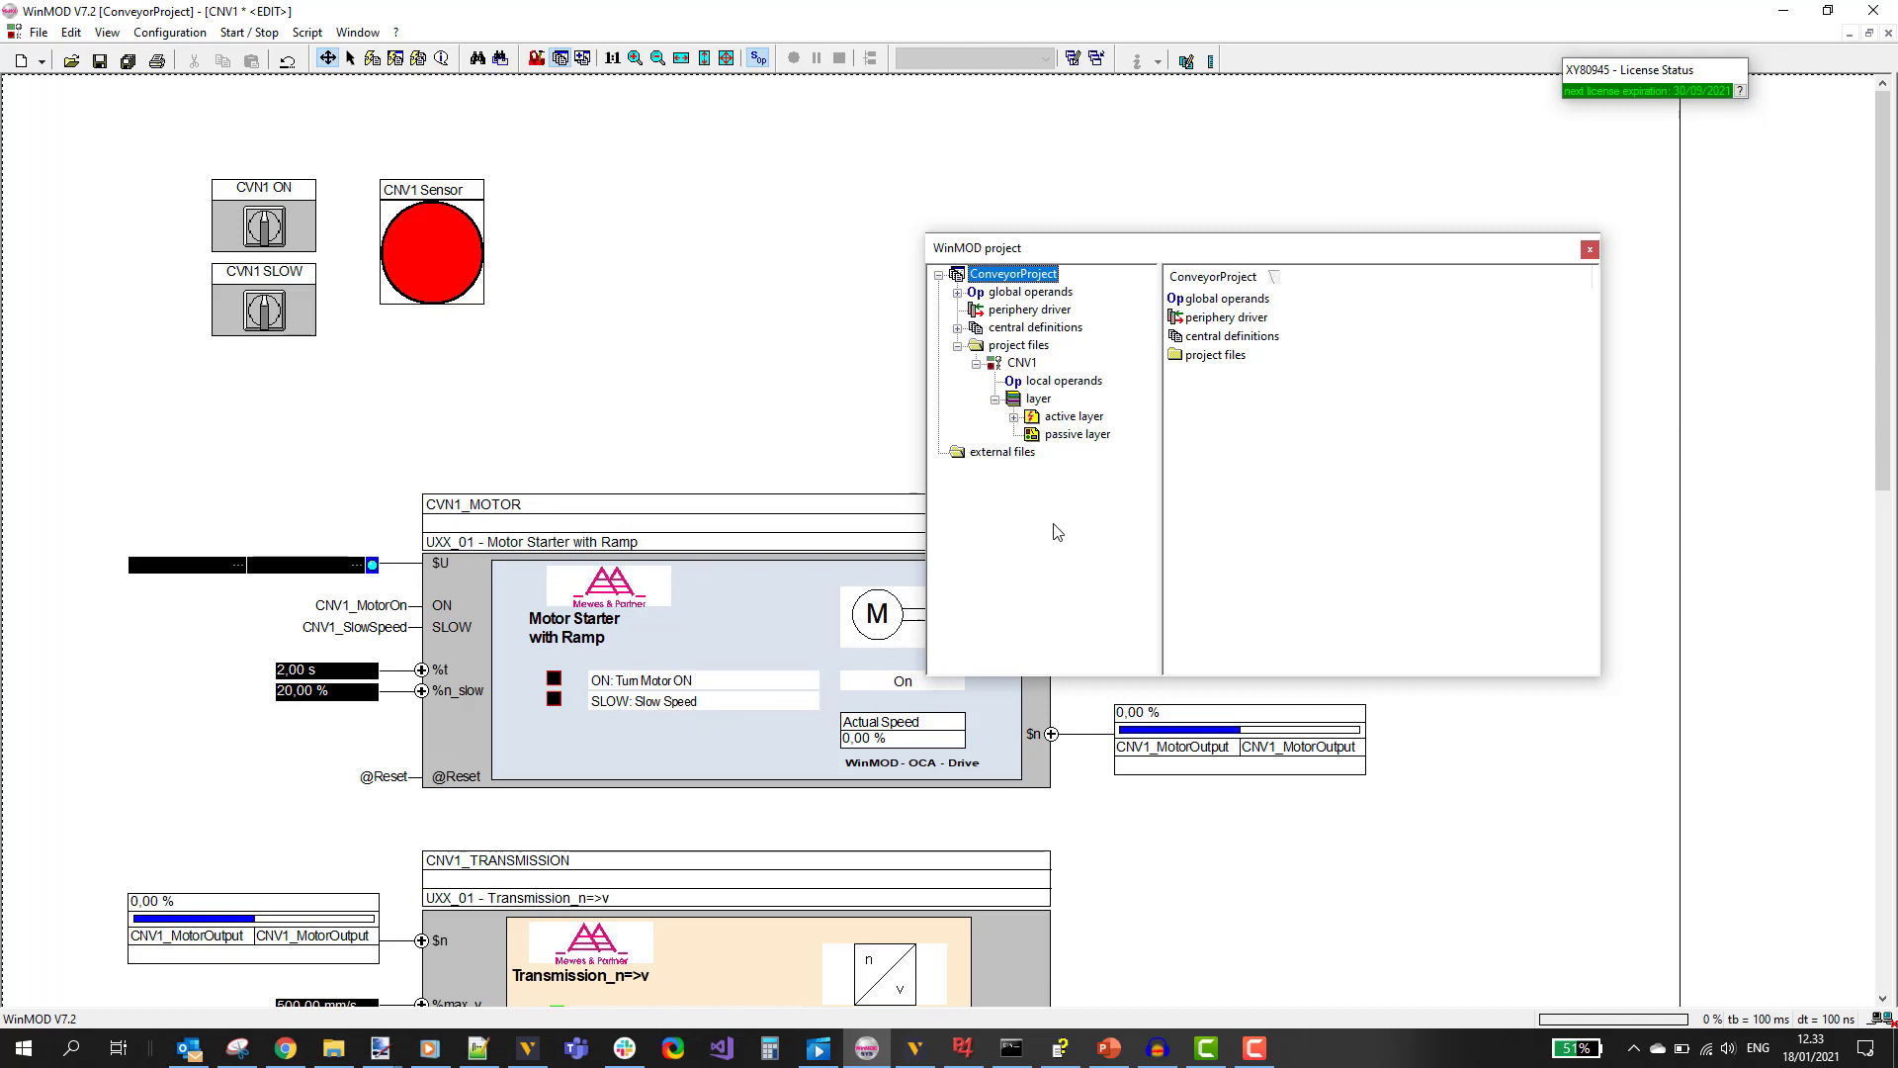
Display CNV1's local operands and examine the list, focusing on CVN1_Sensor and CVN1_Speed.
{"action": "left_click", "coordinate": [1049, 384]}
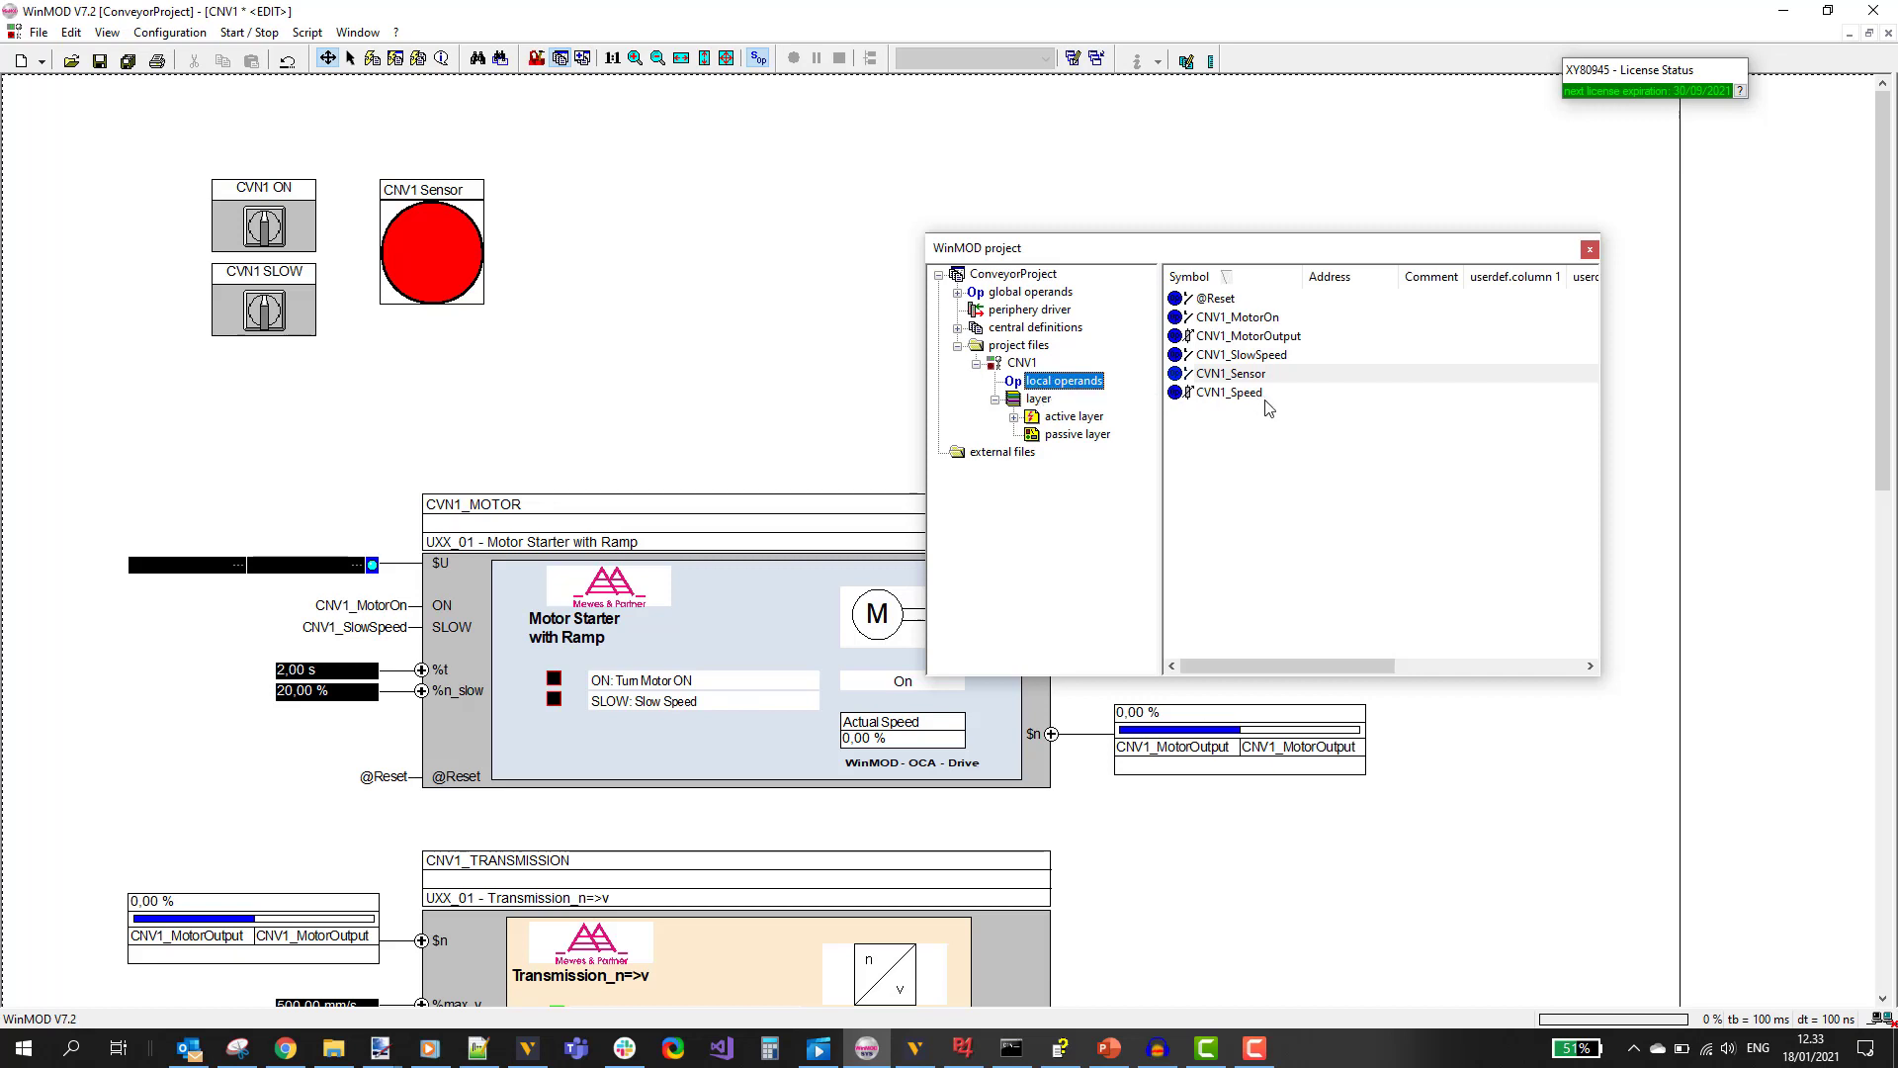
{"action": "left_click_drag", "start_coordinate": [1254, 467], "coordinate": [1218, 309]}
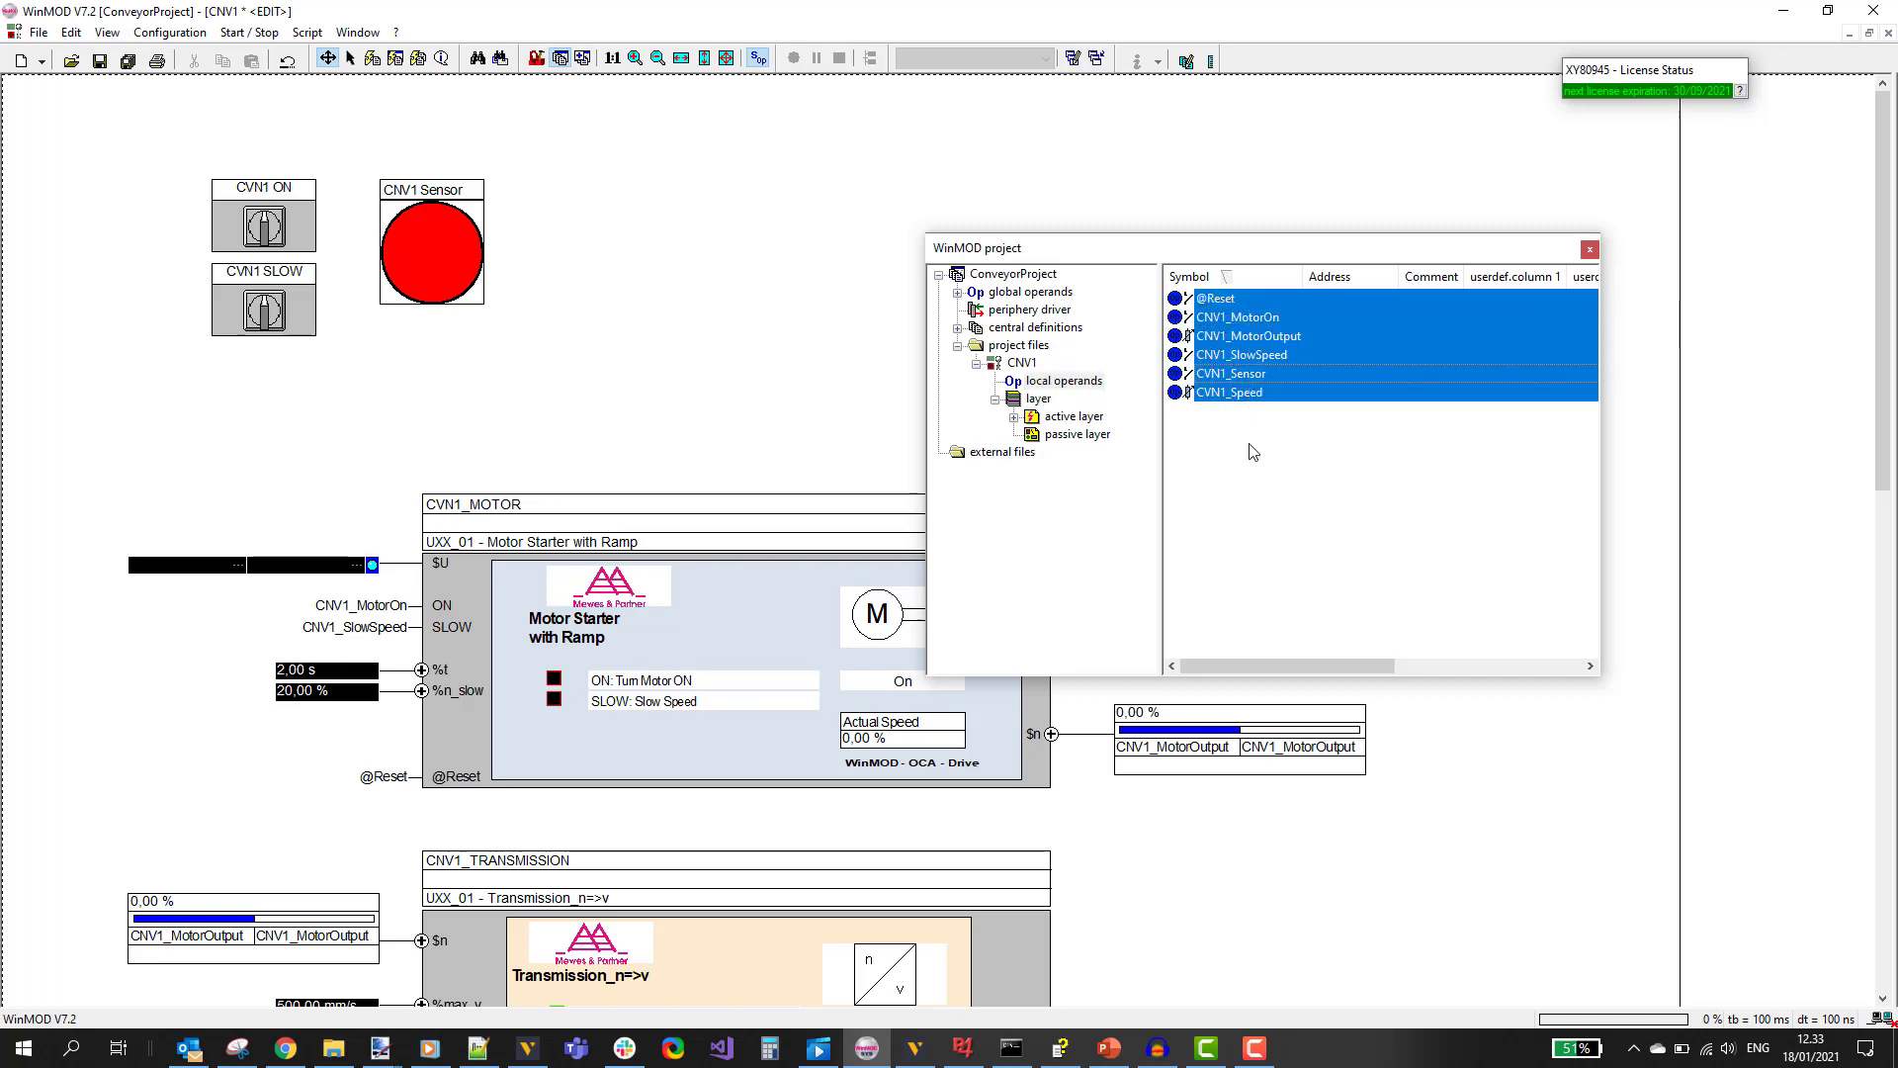
{"action": "left_click", "coordinate": [1264, 511]}
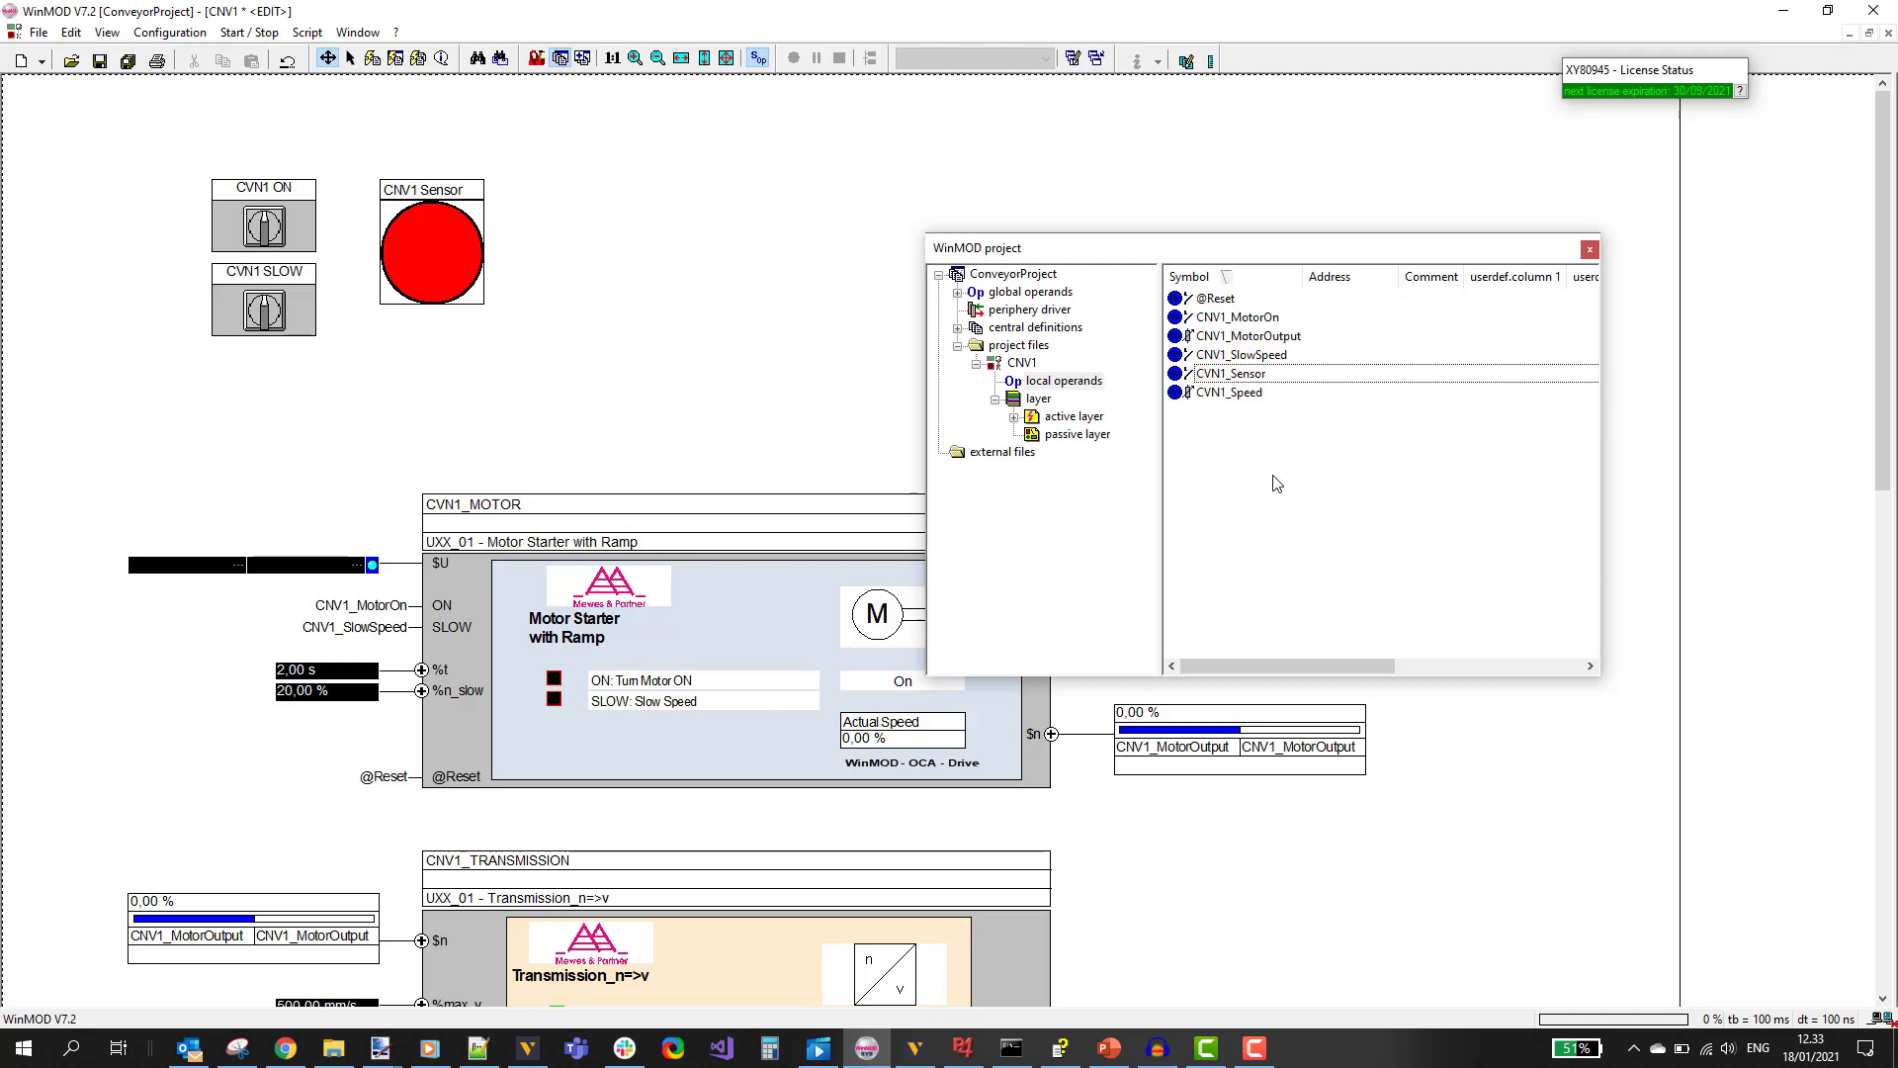
{"action": "left_click_drag", "start_coordinate": [1278, 468], "coordinate": [1248, 382]}
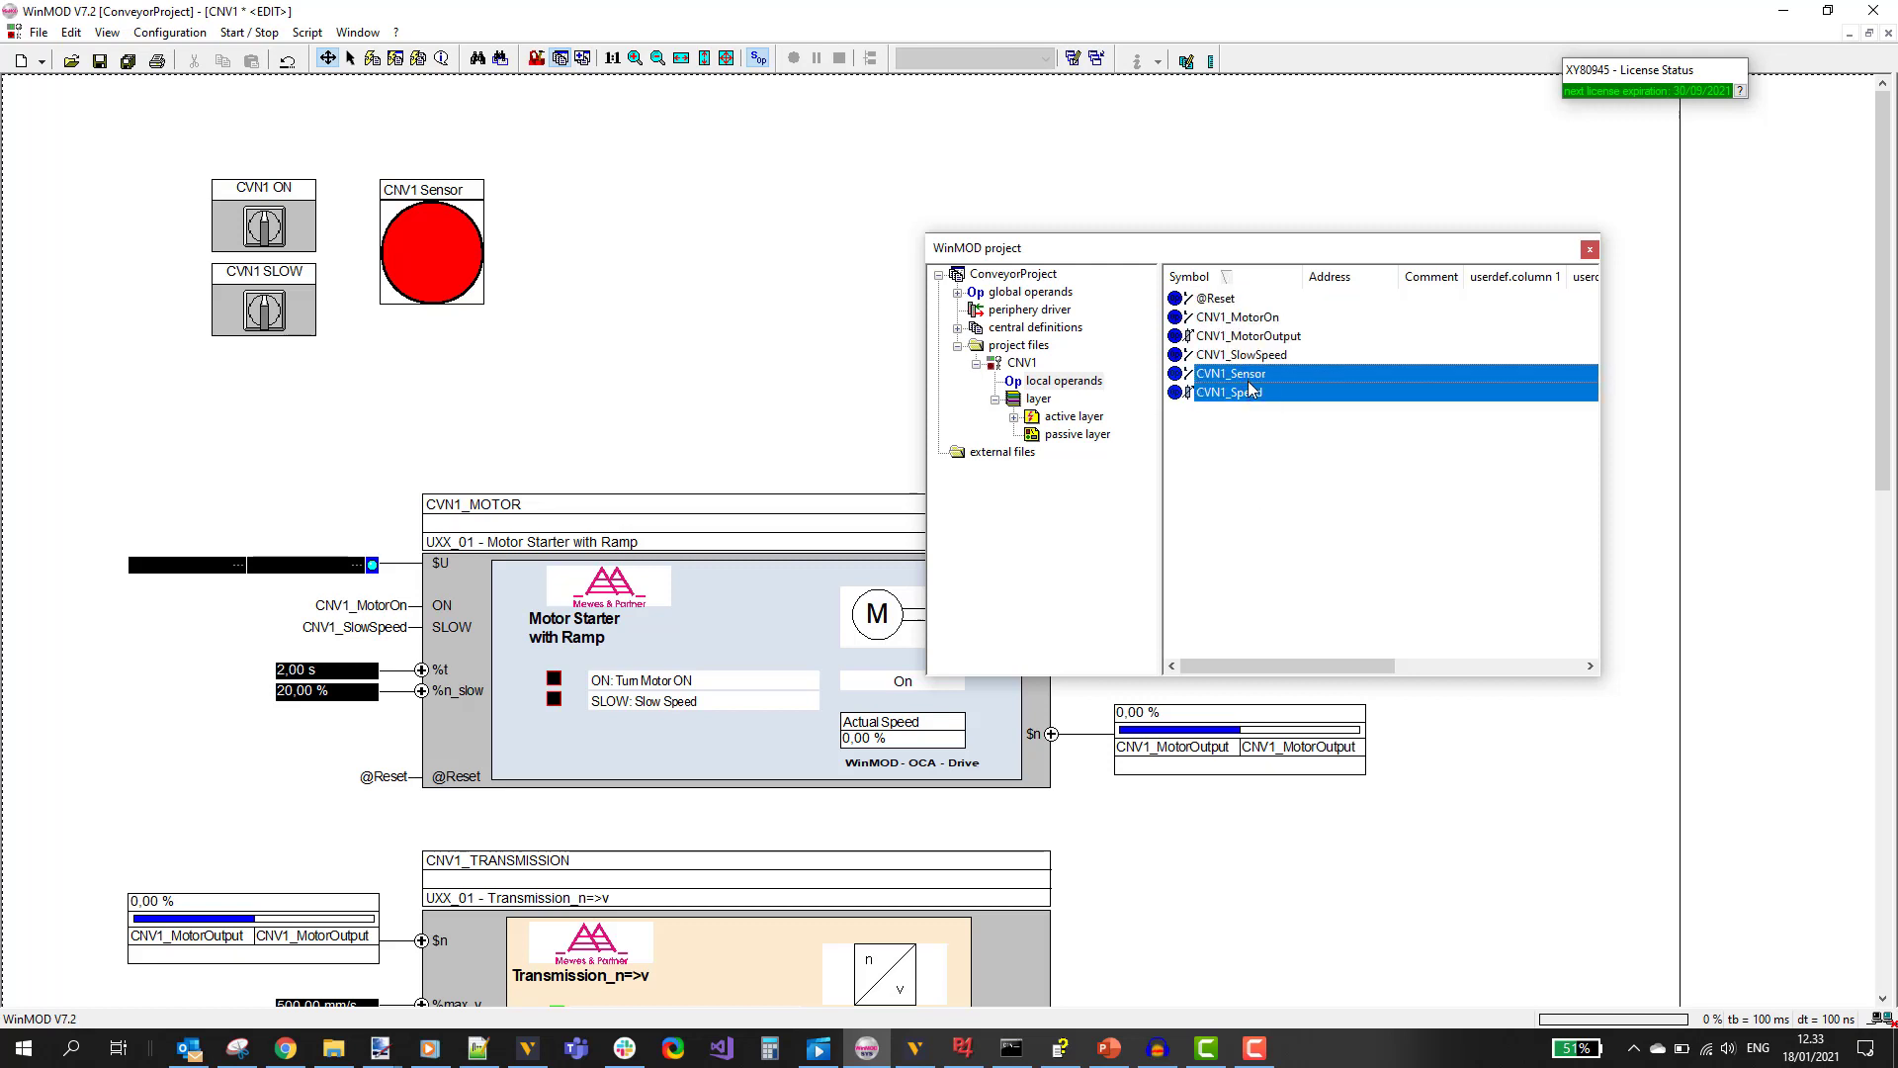
{"action": "left_click", "coordinate": [1233, 452]}
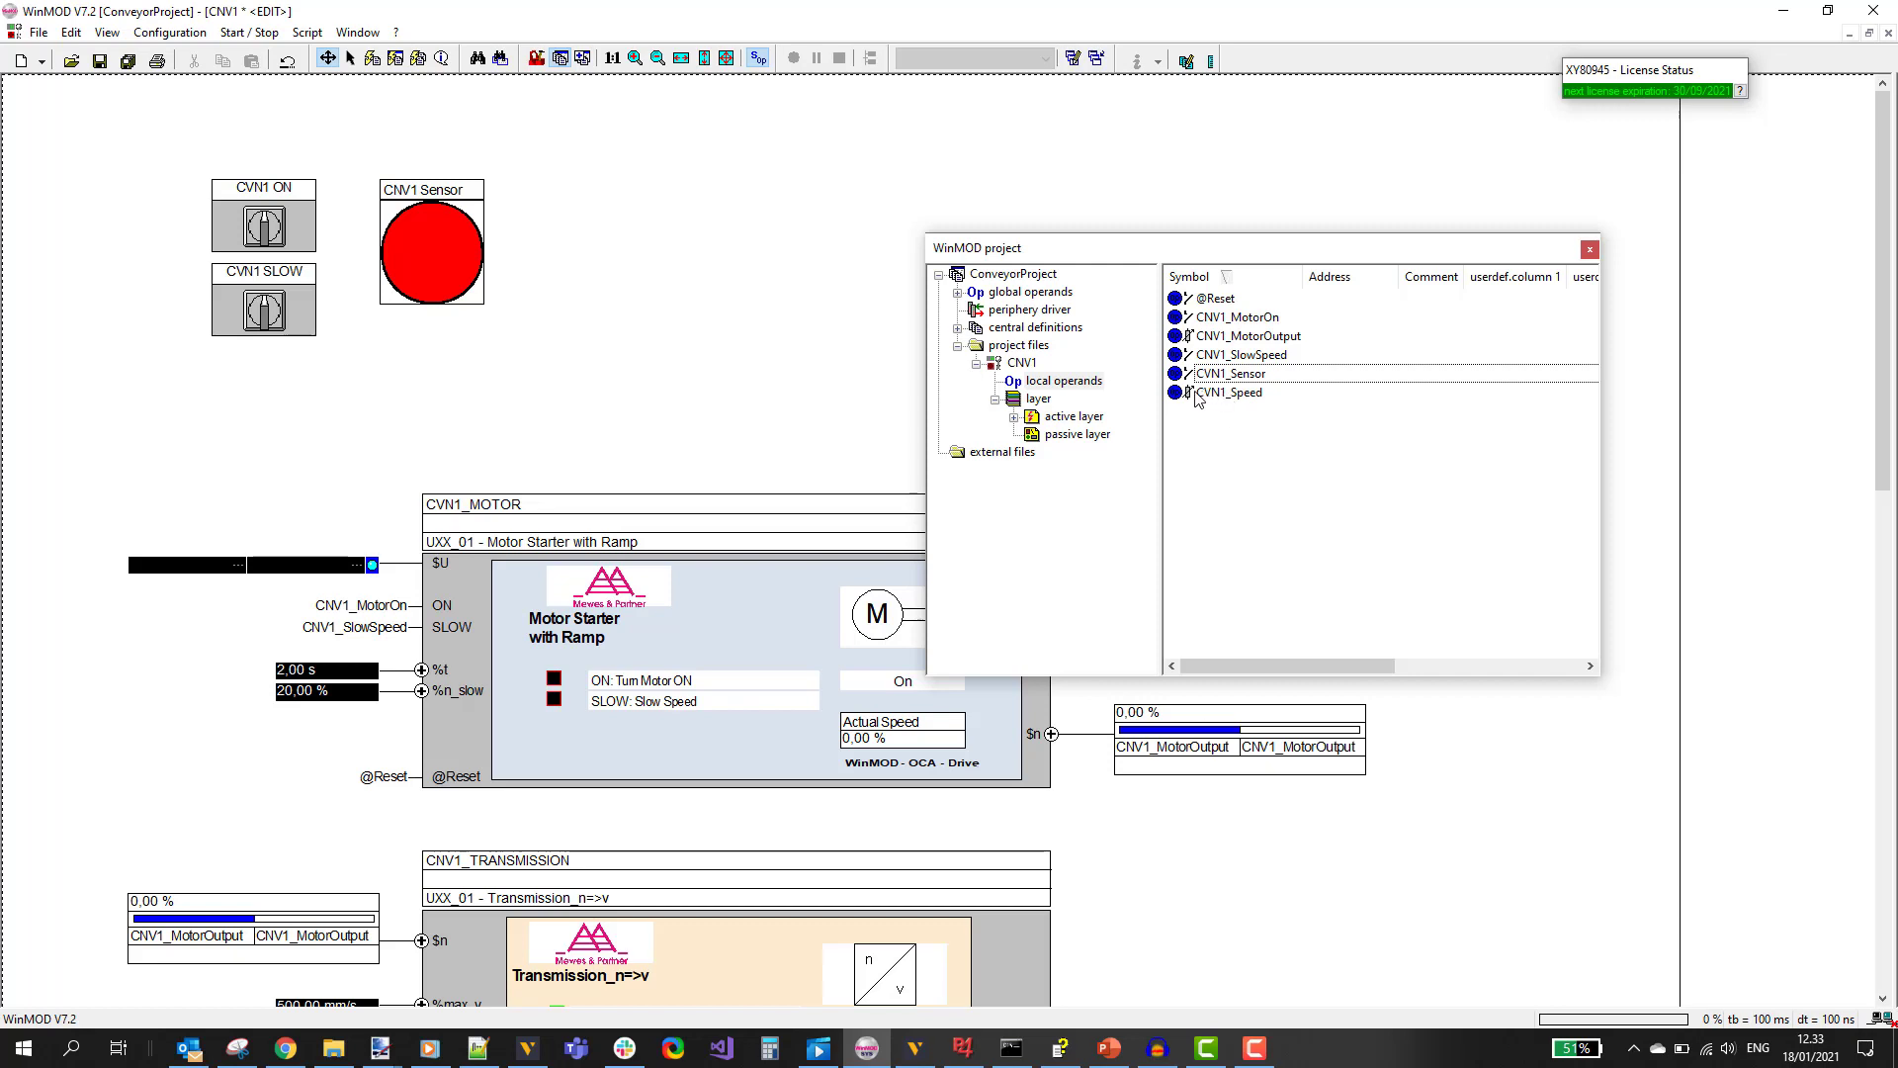
{"action": "left_click", "coordinate": [1252, 378]}
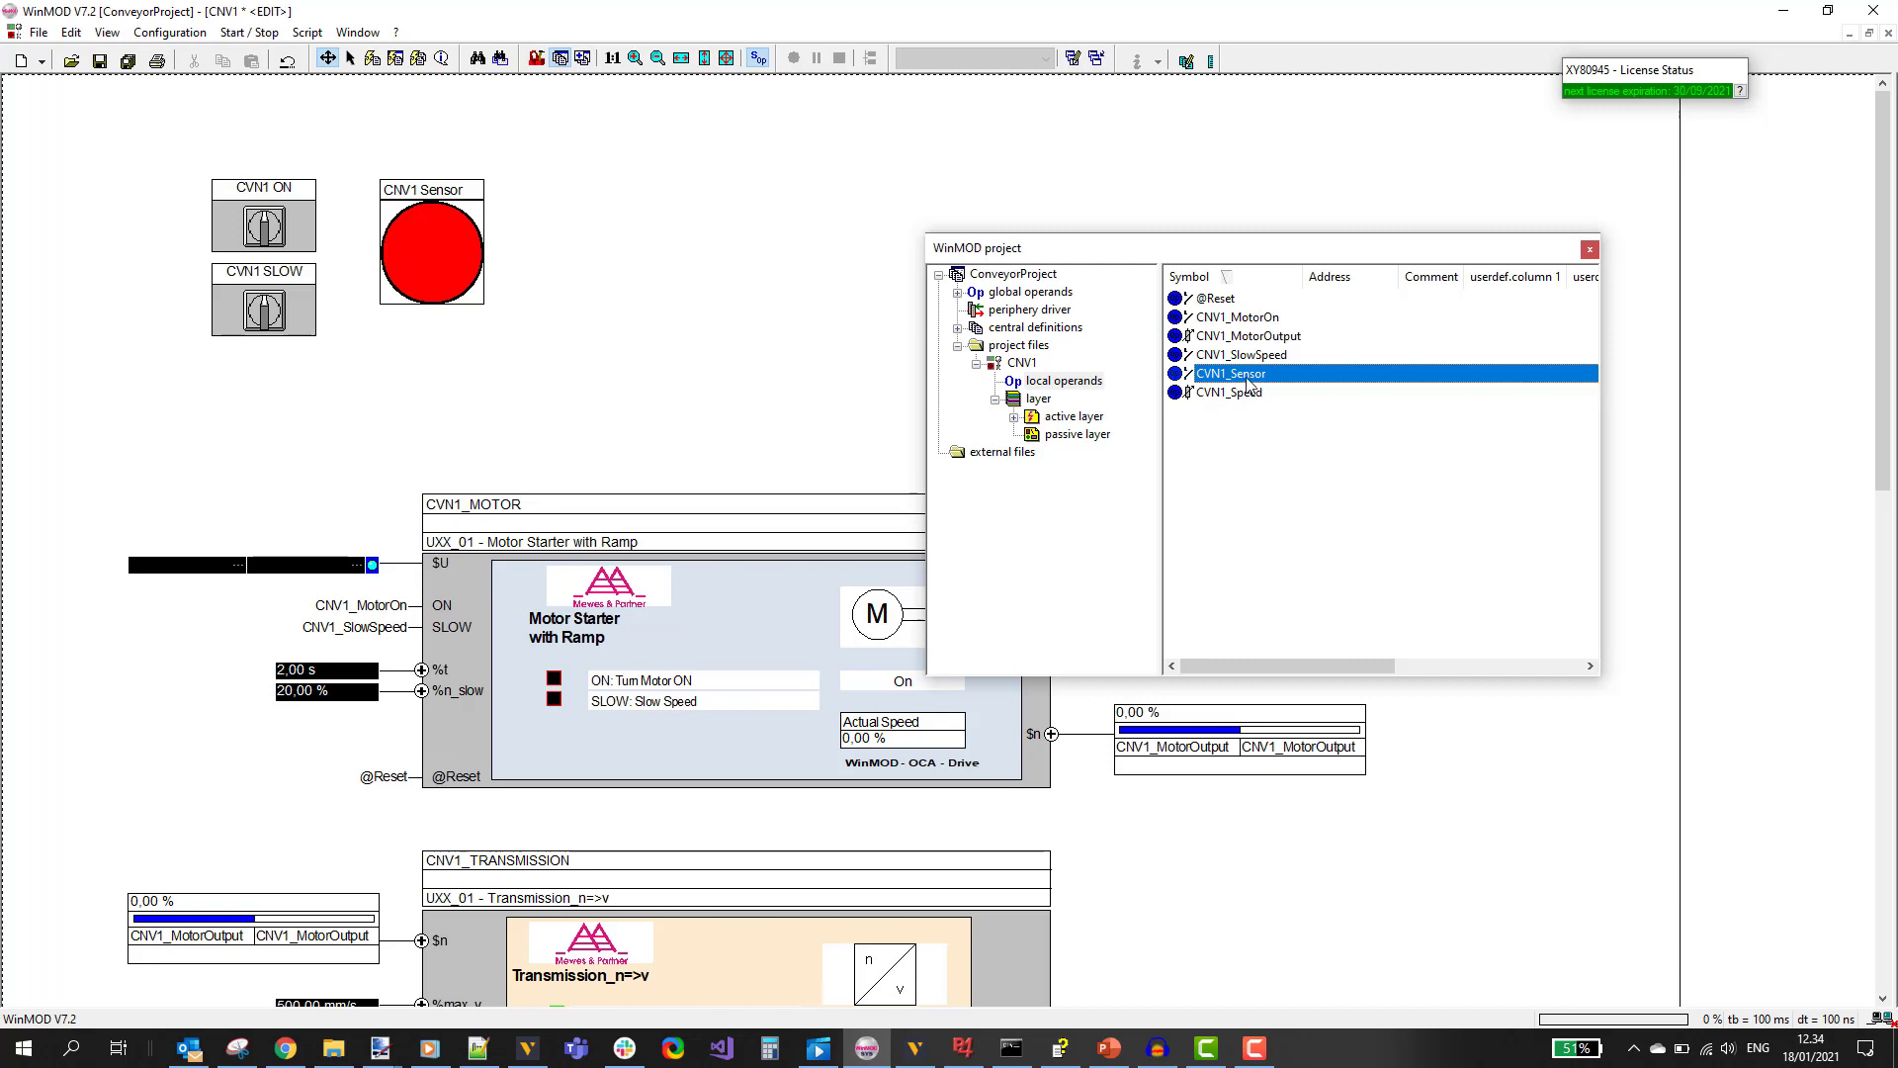
{"action": "right_click", "coordinate": [1253, 421]}
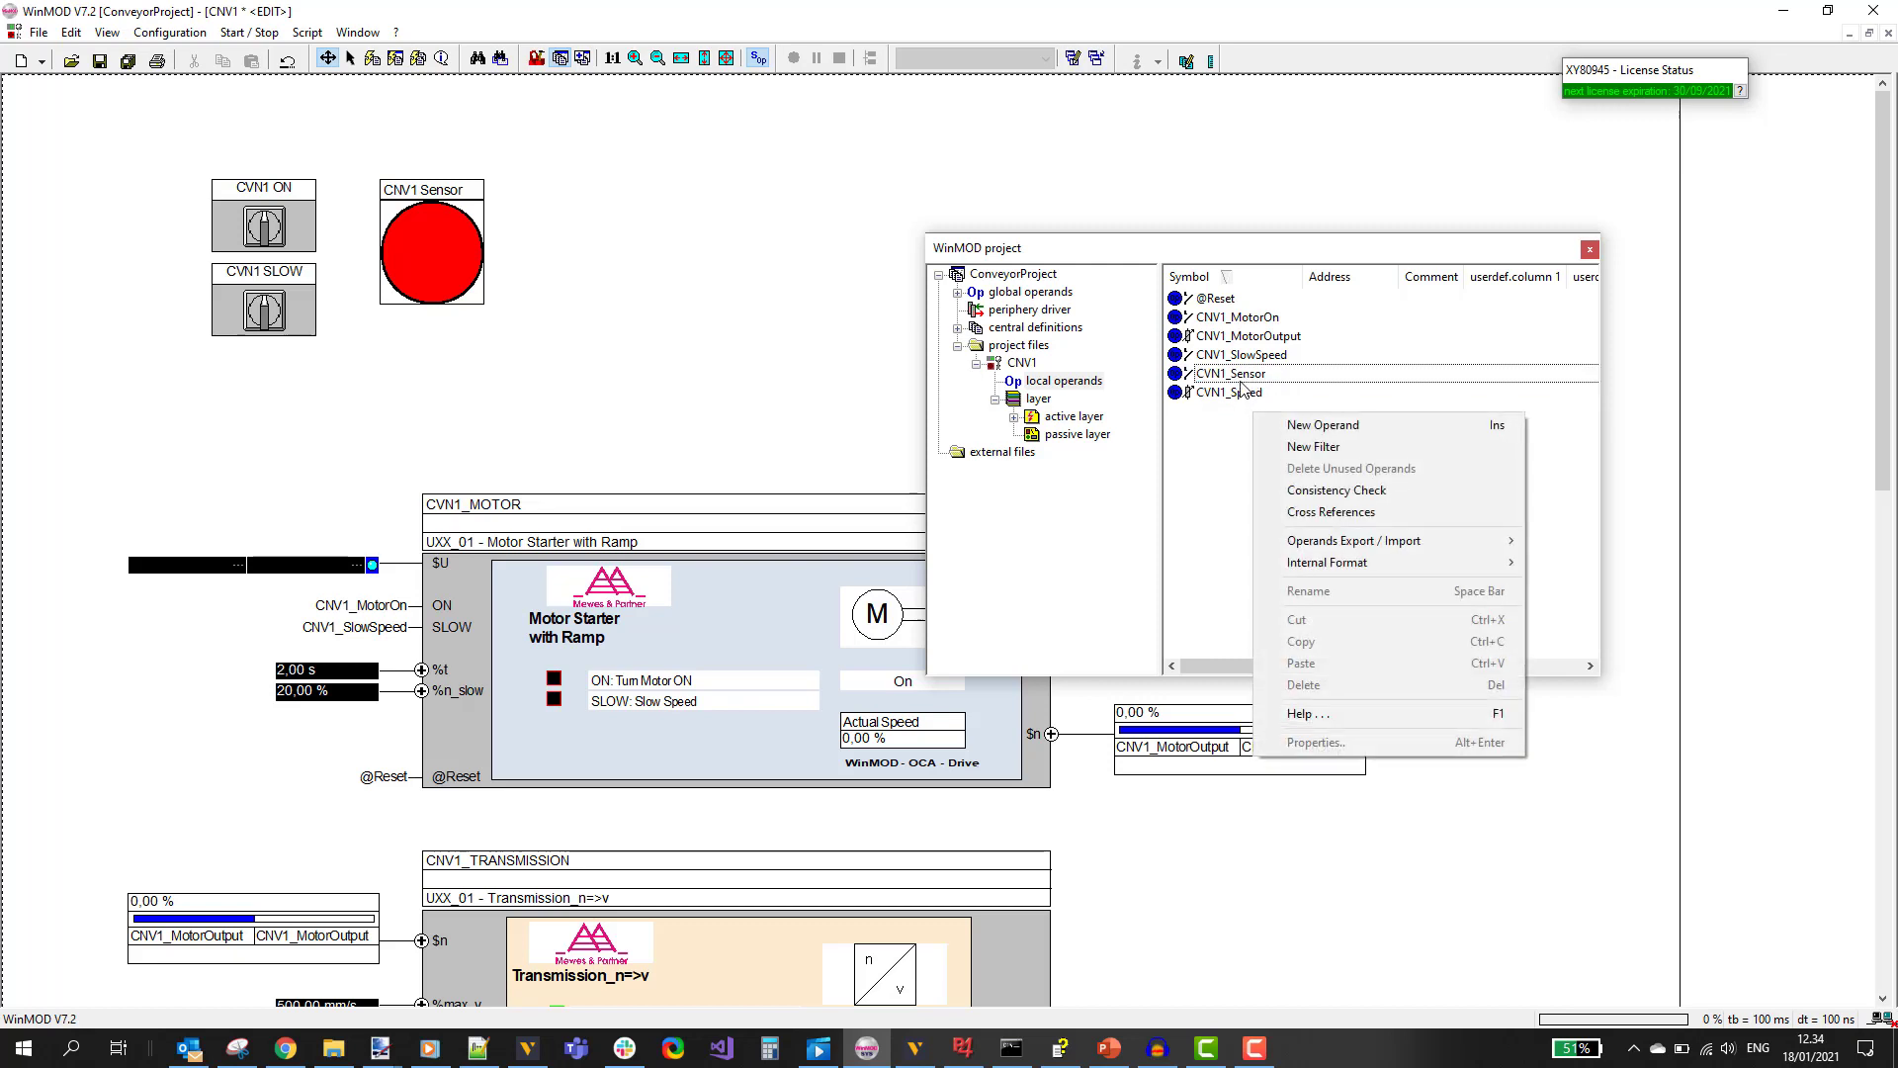
{"action": "left_click", "coordinate": [1246, 381]}
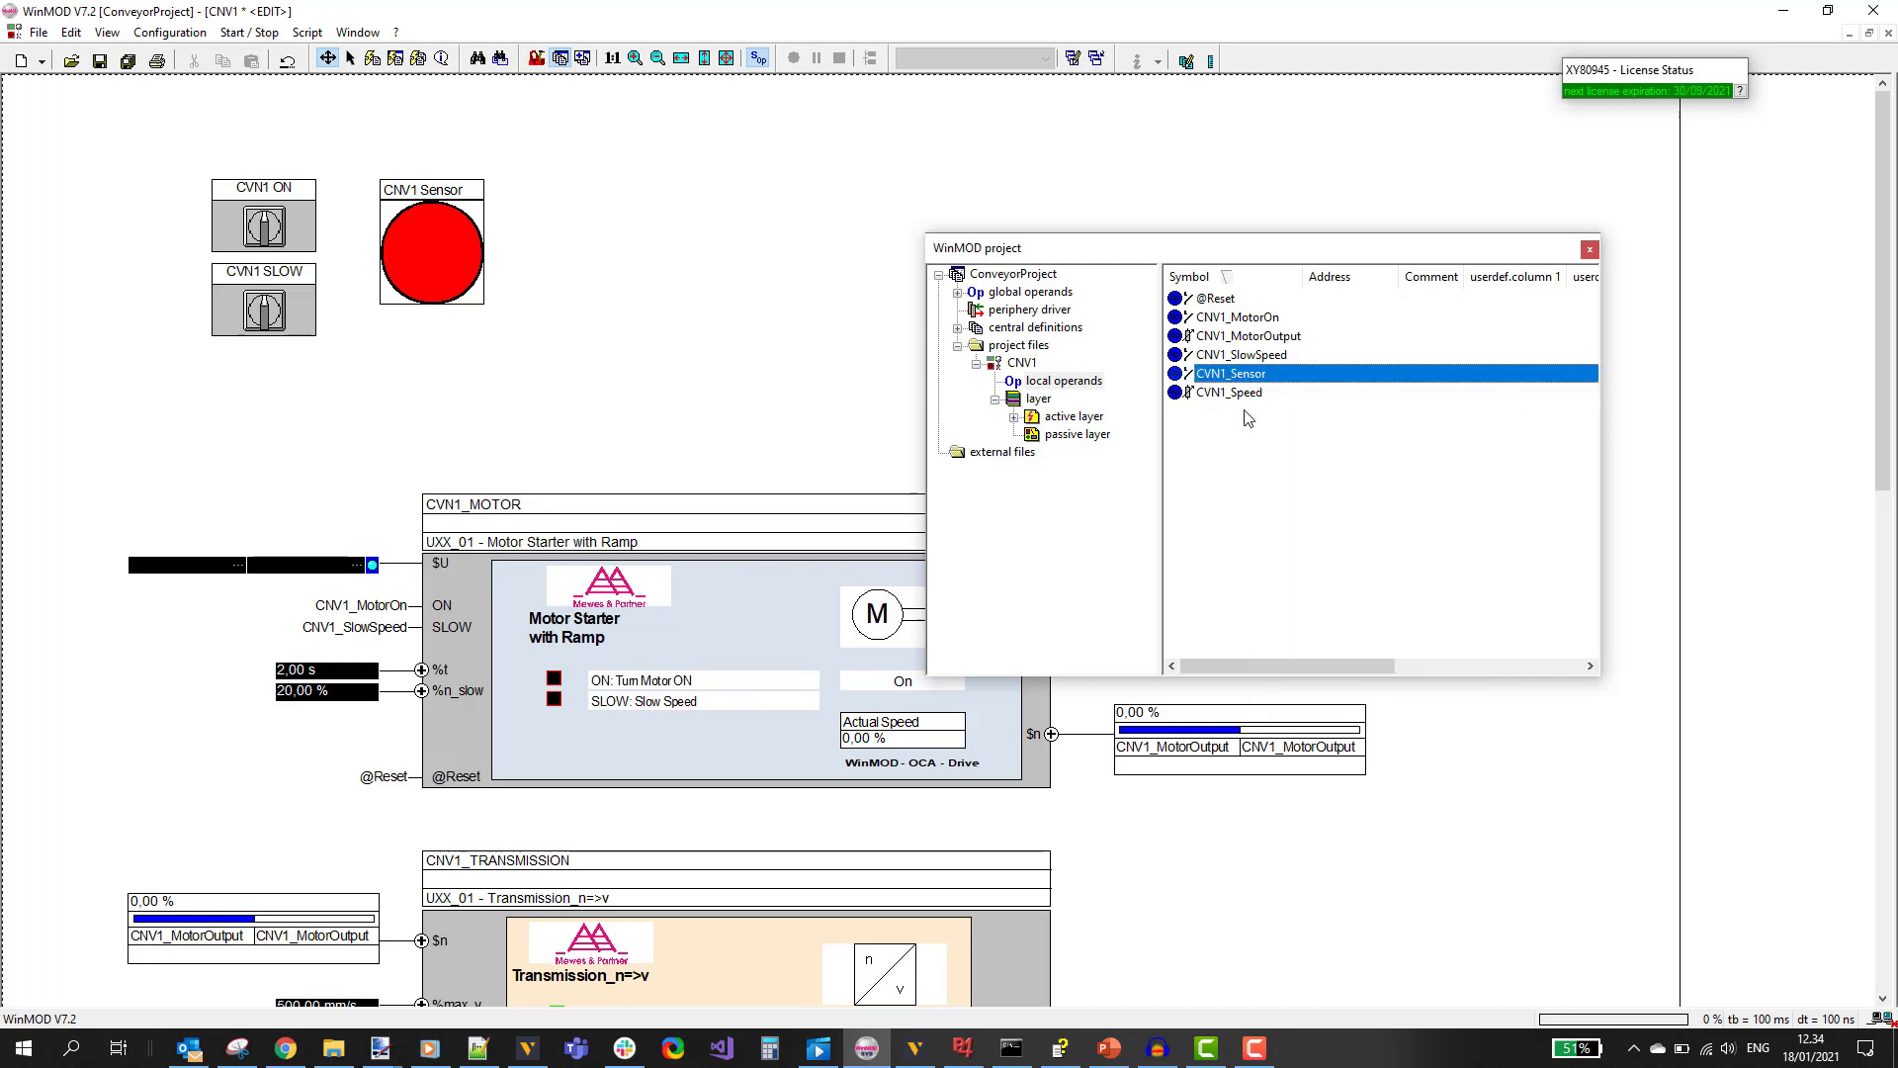
{"action": "left_click", "coordinate": [1234, 393], "text": "shift"}
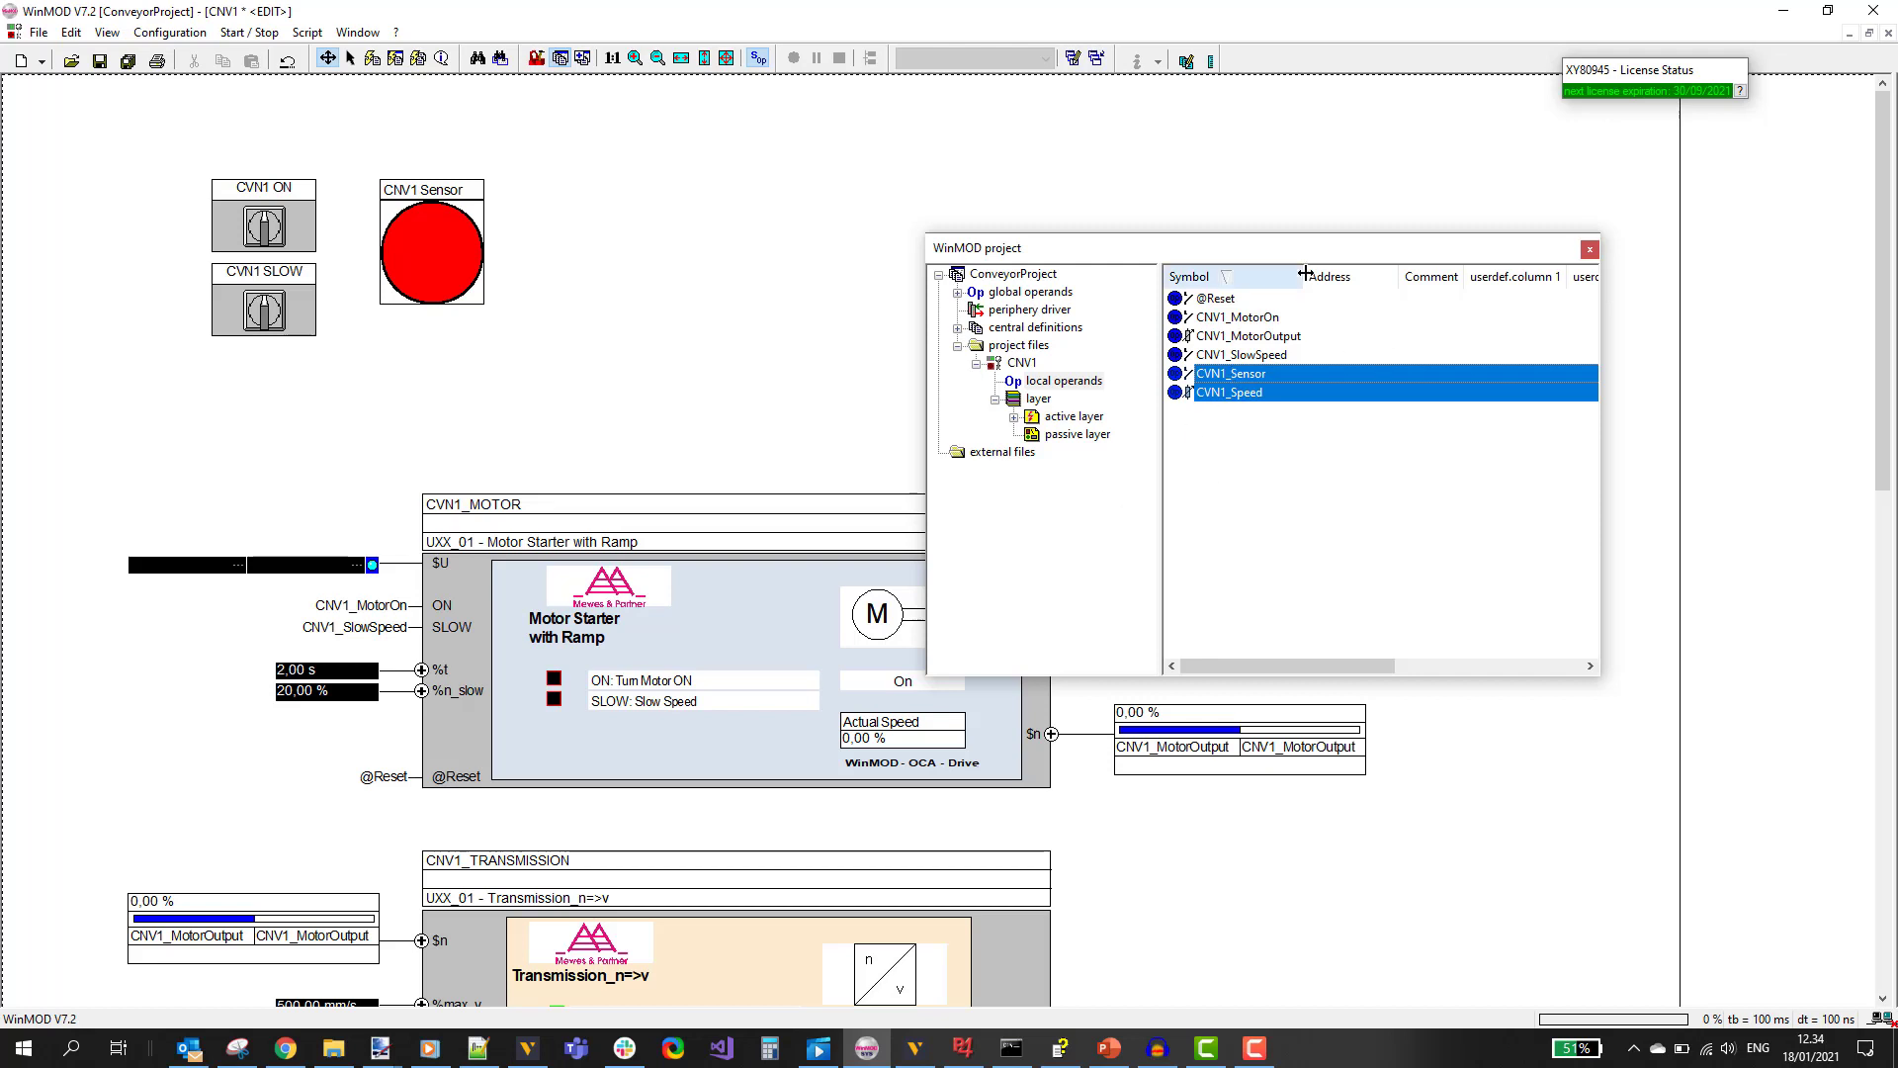
Move the project window clear of the sheet's empty upper area and place a COM_01 communication element there, beside the CNV1 Sensor lamp.
{"action": "left_click_drag", "start_coordinate": [1286, 247], "coordinate": [1068, 533]}
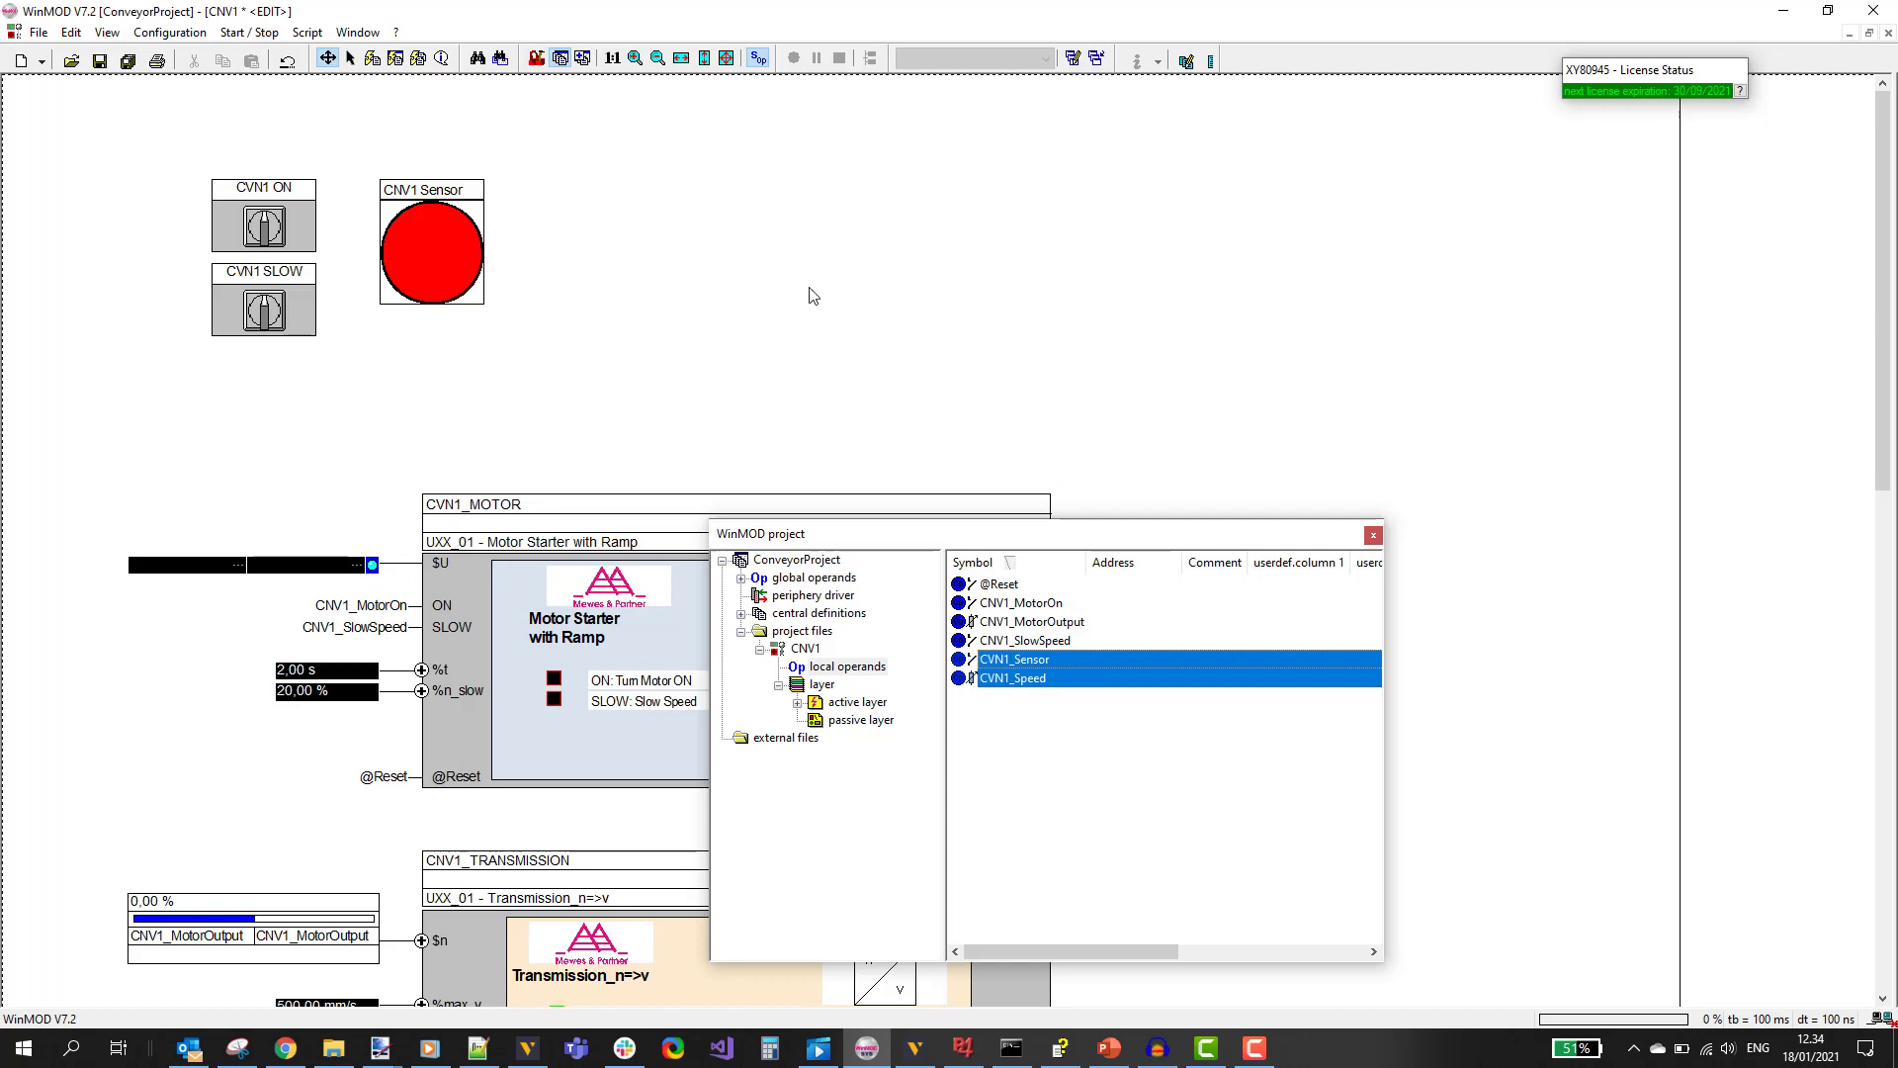
{"action": "left_click", "coordinate": [536, 59]}
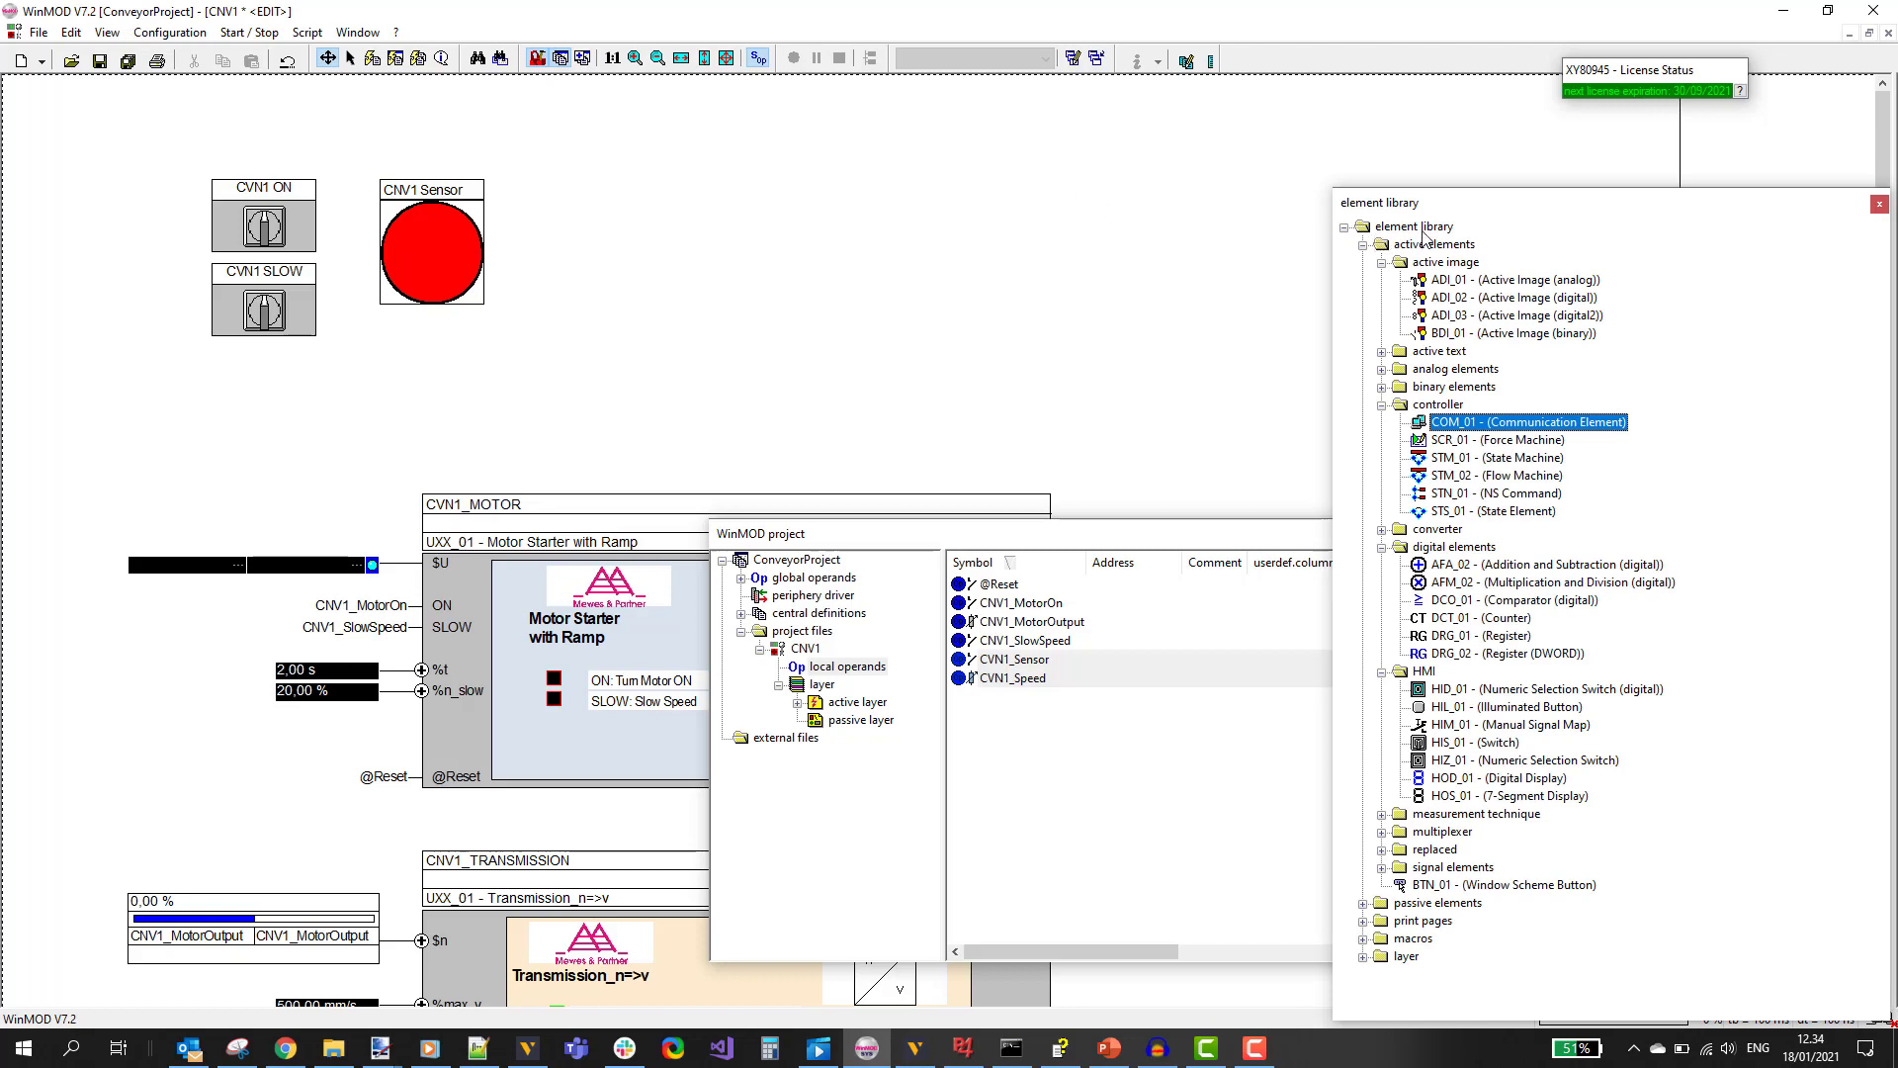
{"action": "left_click", "coordinate": [1416, 230]}
{"action": "left_click", "coordinate": [1429, 244]}
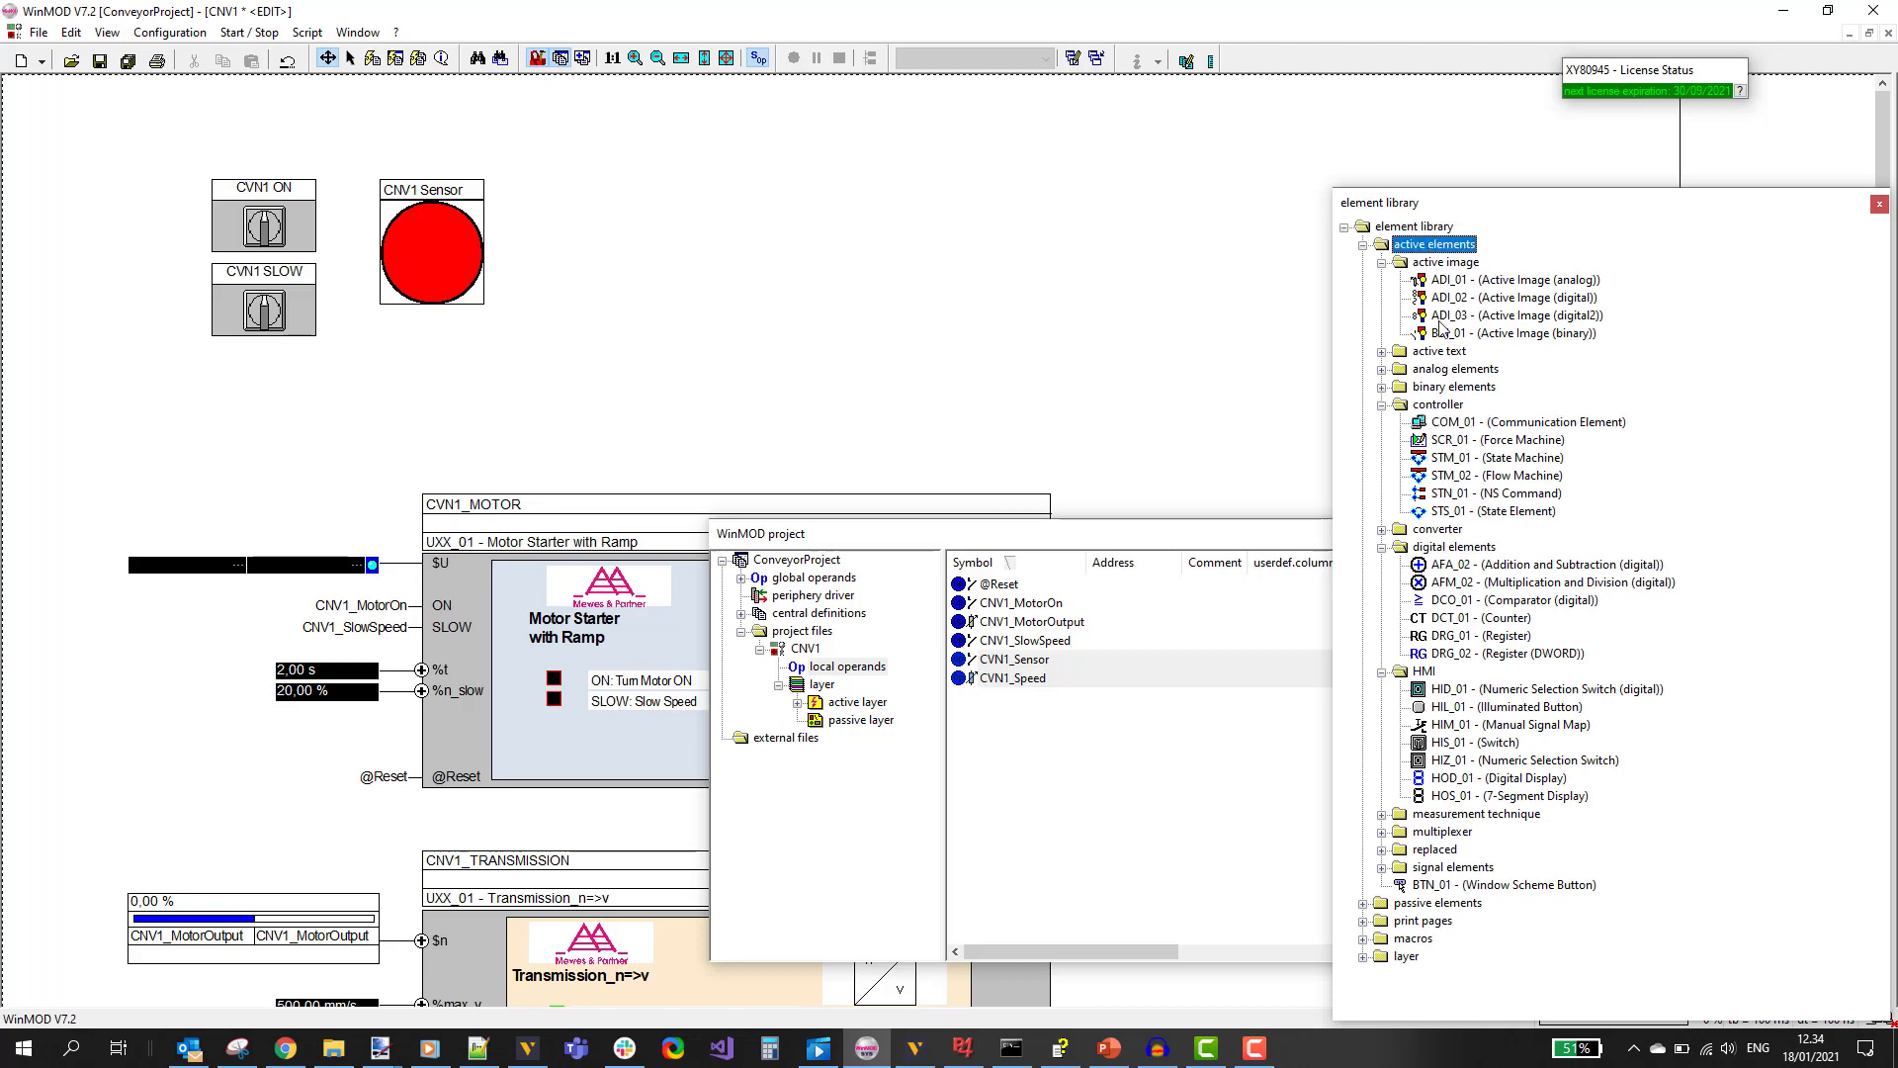
{"action": "left_click", "coordinate": [1438, 405]}
{"action": "left_click", "coordinate": [1545, 431]}
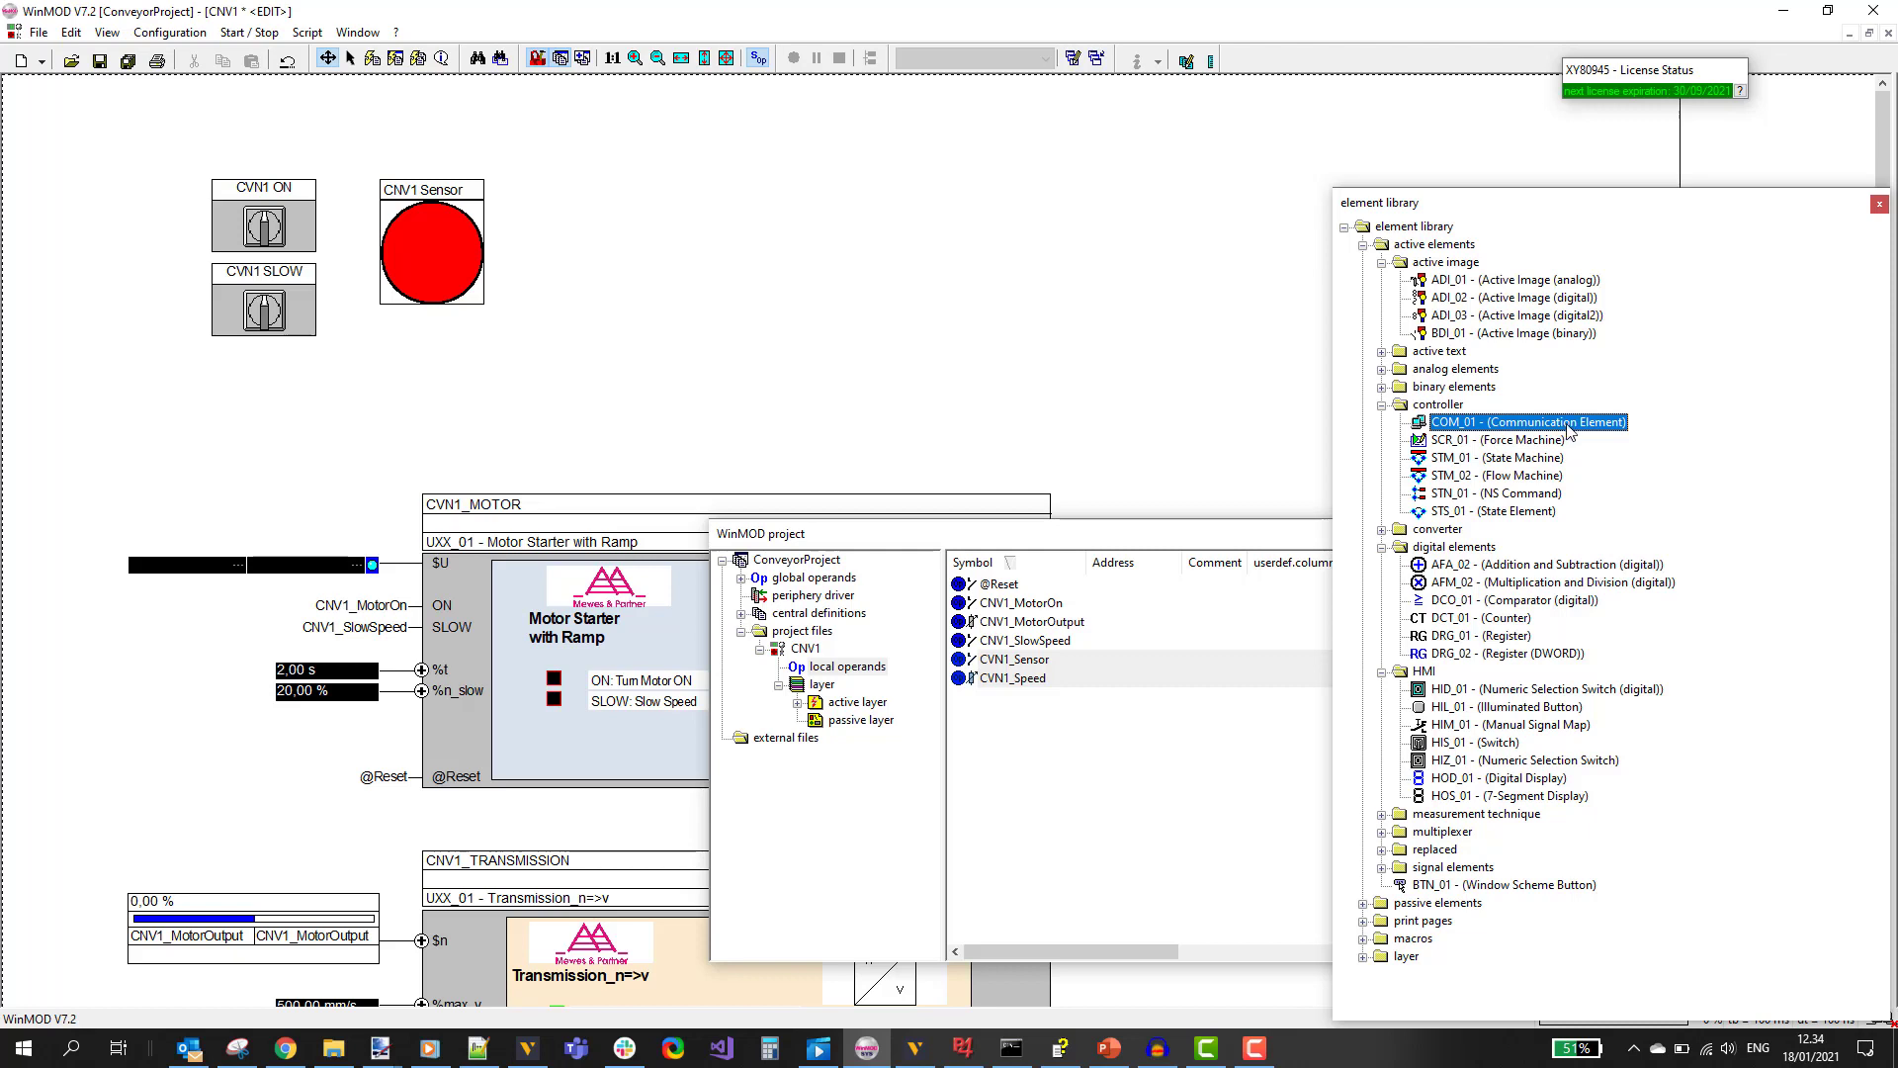
{"action": "left_click_drag", "start_coordinate": [1569, 431], "coordinate": [1026, 284]}
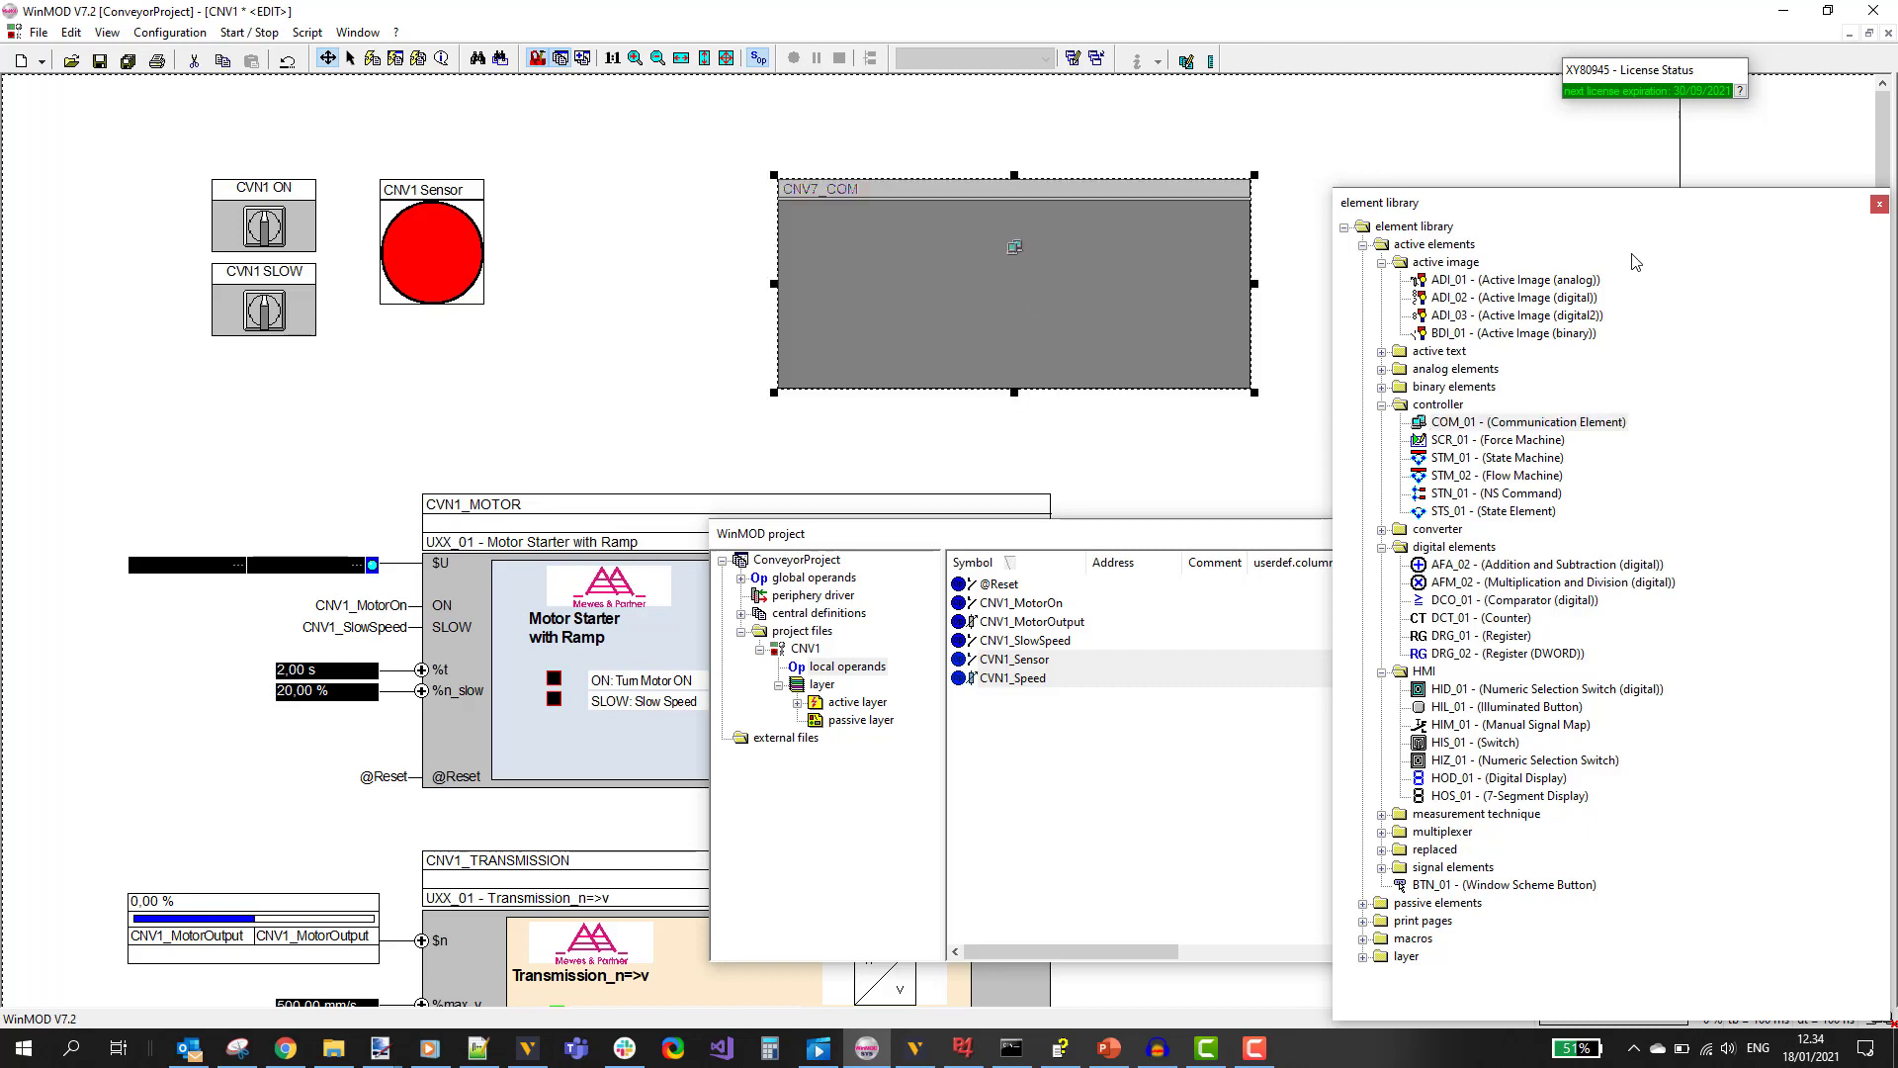
{"action": "left_click", "coordinate": [537, 60]}
{"action": "left_click", "coordinate": [702, 262]}
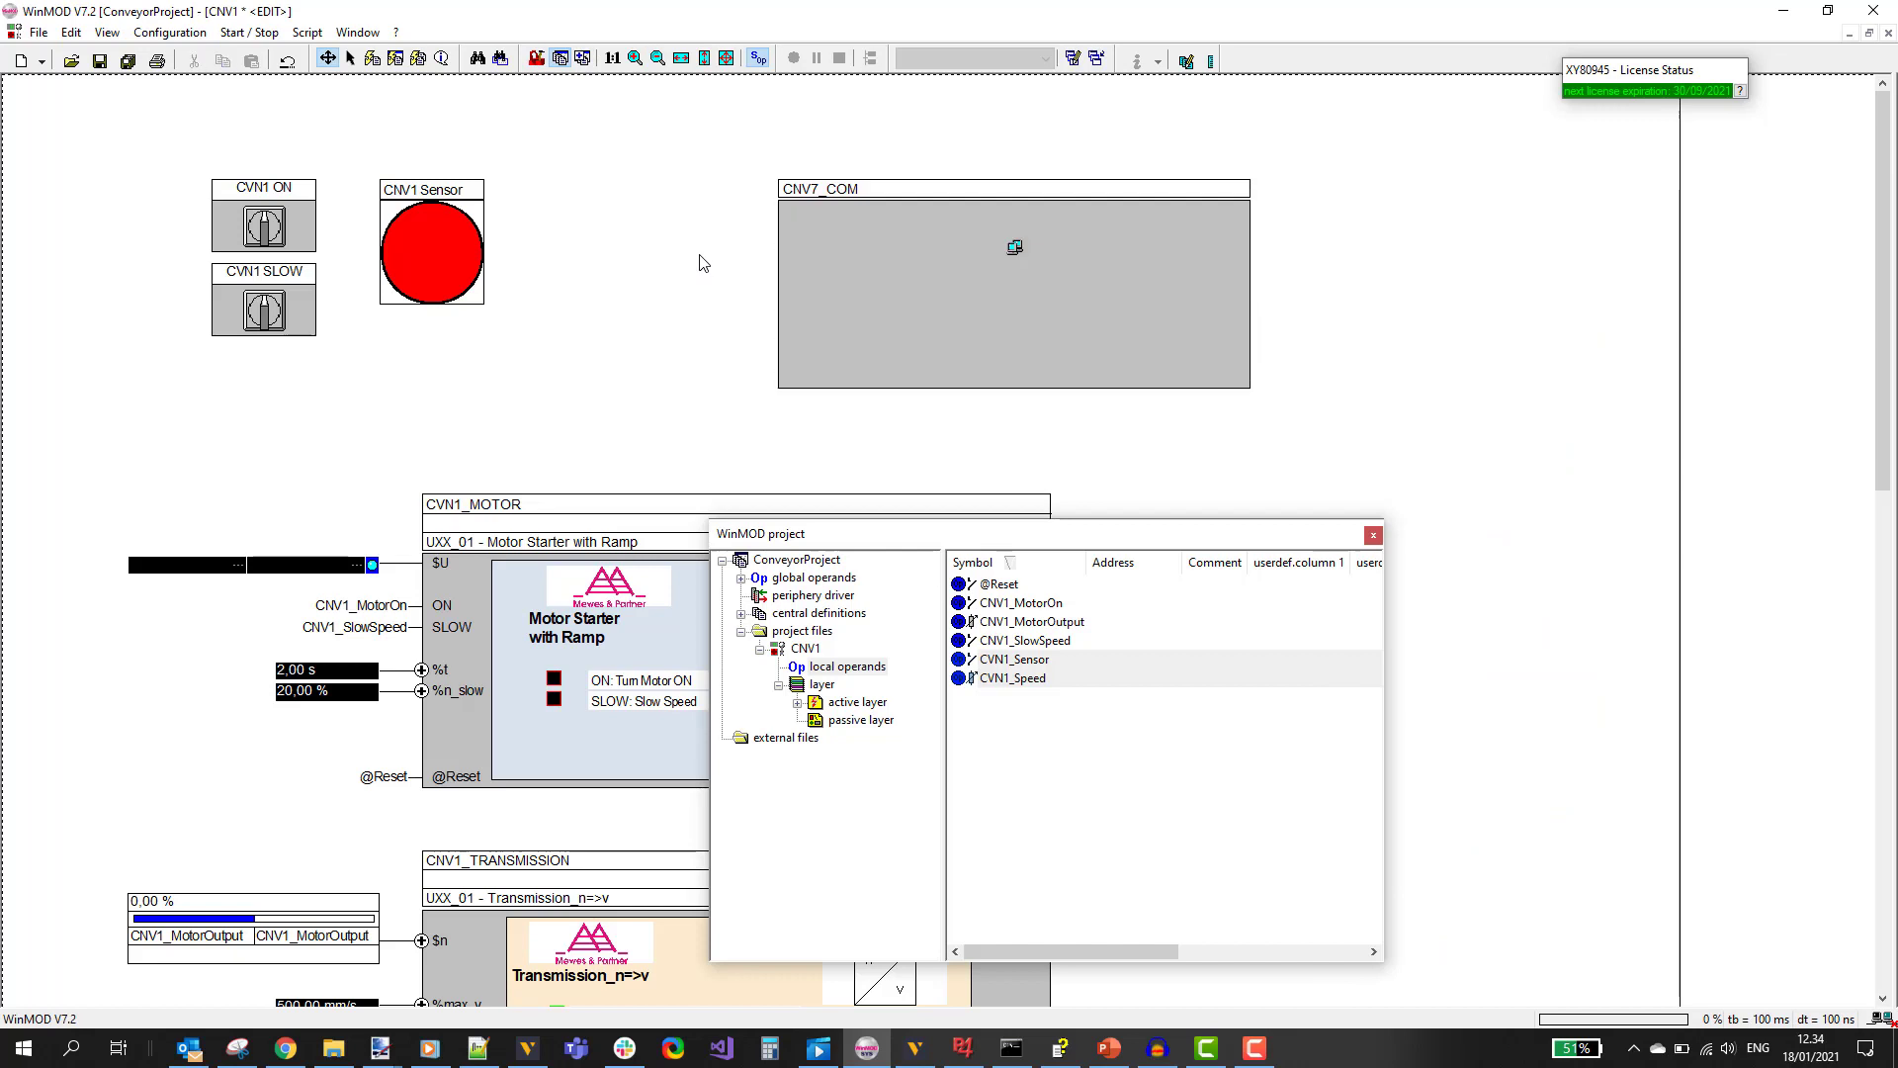
Add an analog transmit signal to the communication element and assign it the operand CVN1_Speed.
{"action": "left_click", "coordinate": [907, 254]}
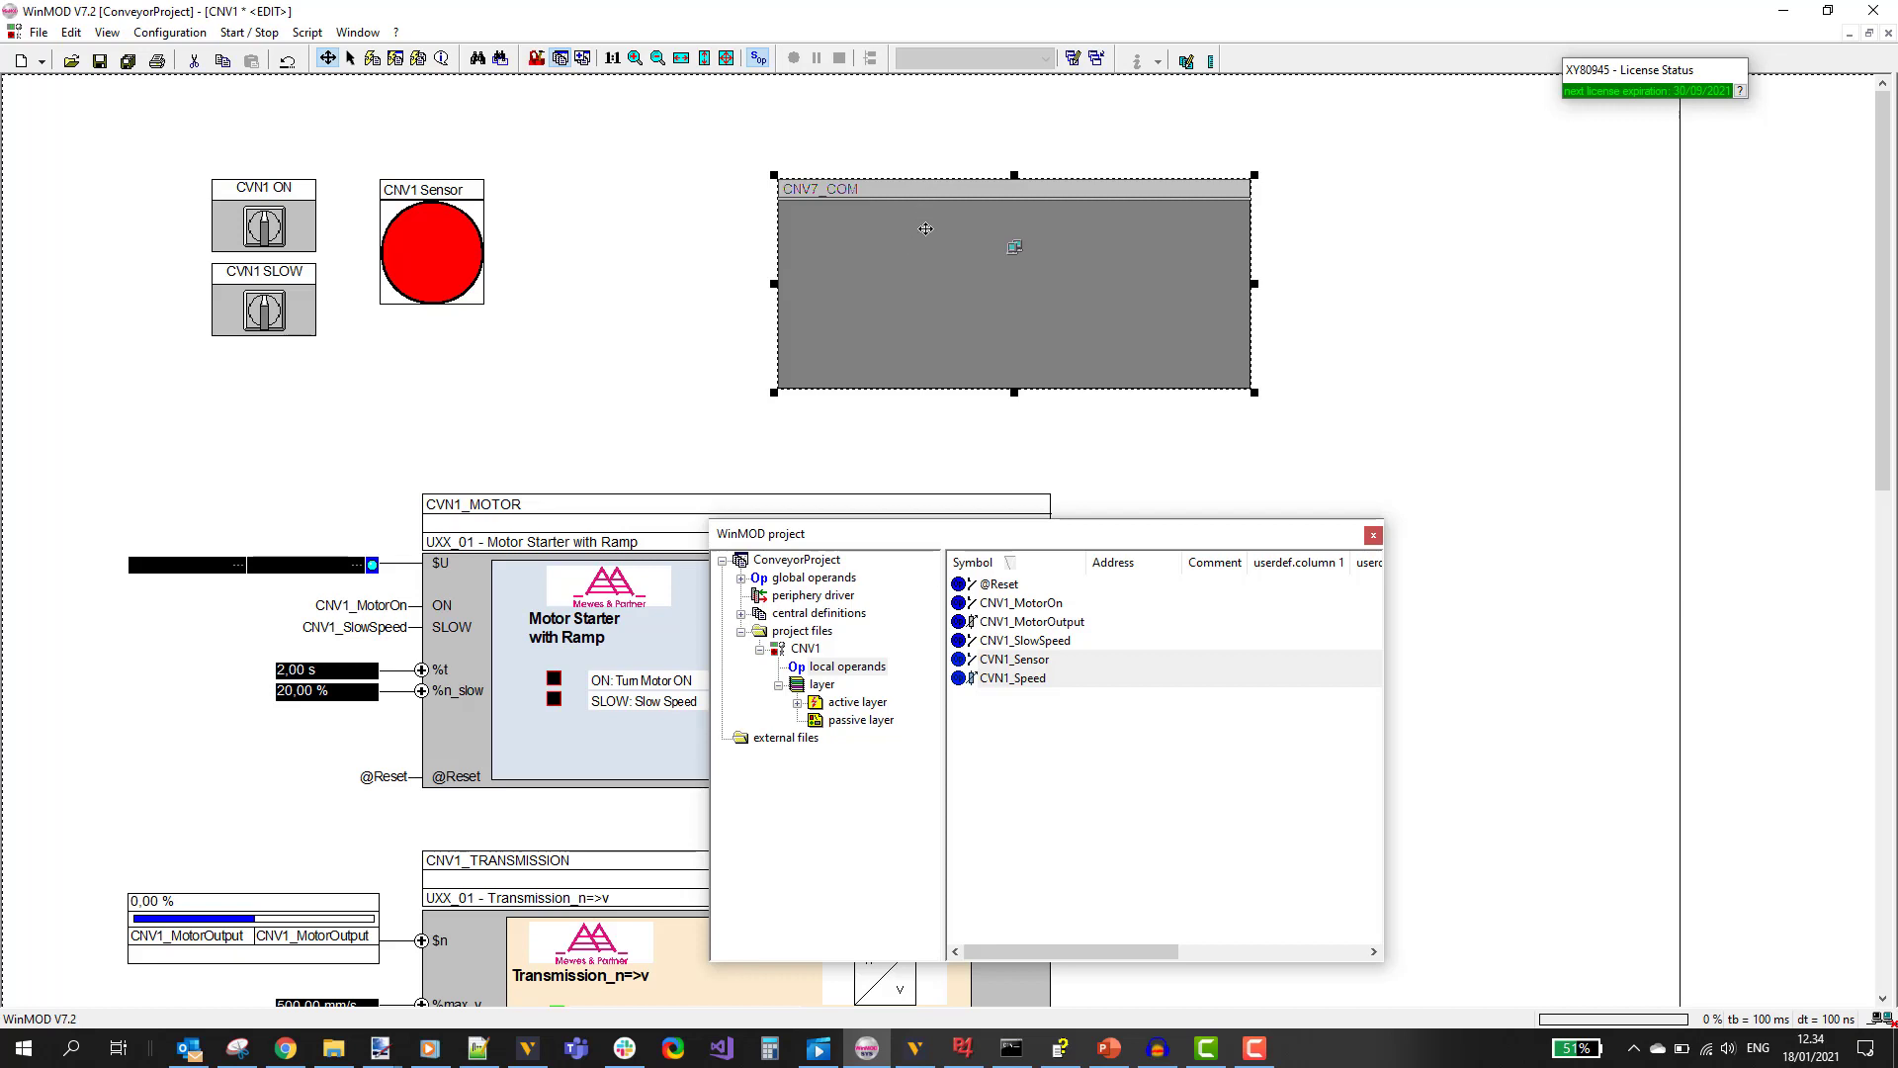
{"action": "right_click", "coordinate": [926, 228]}
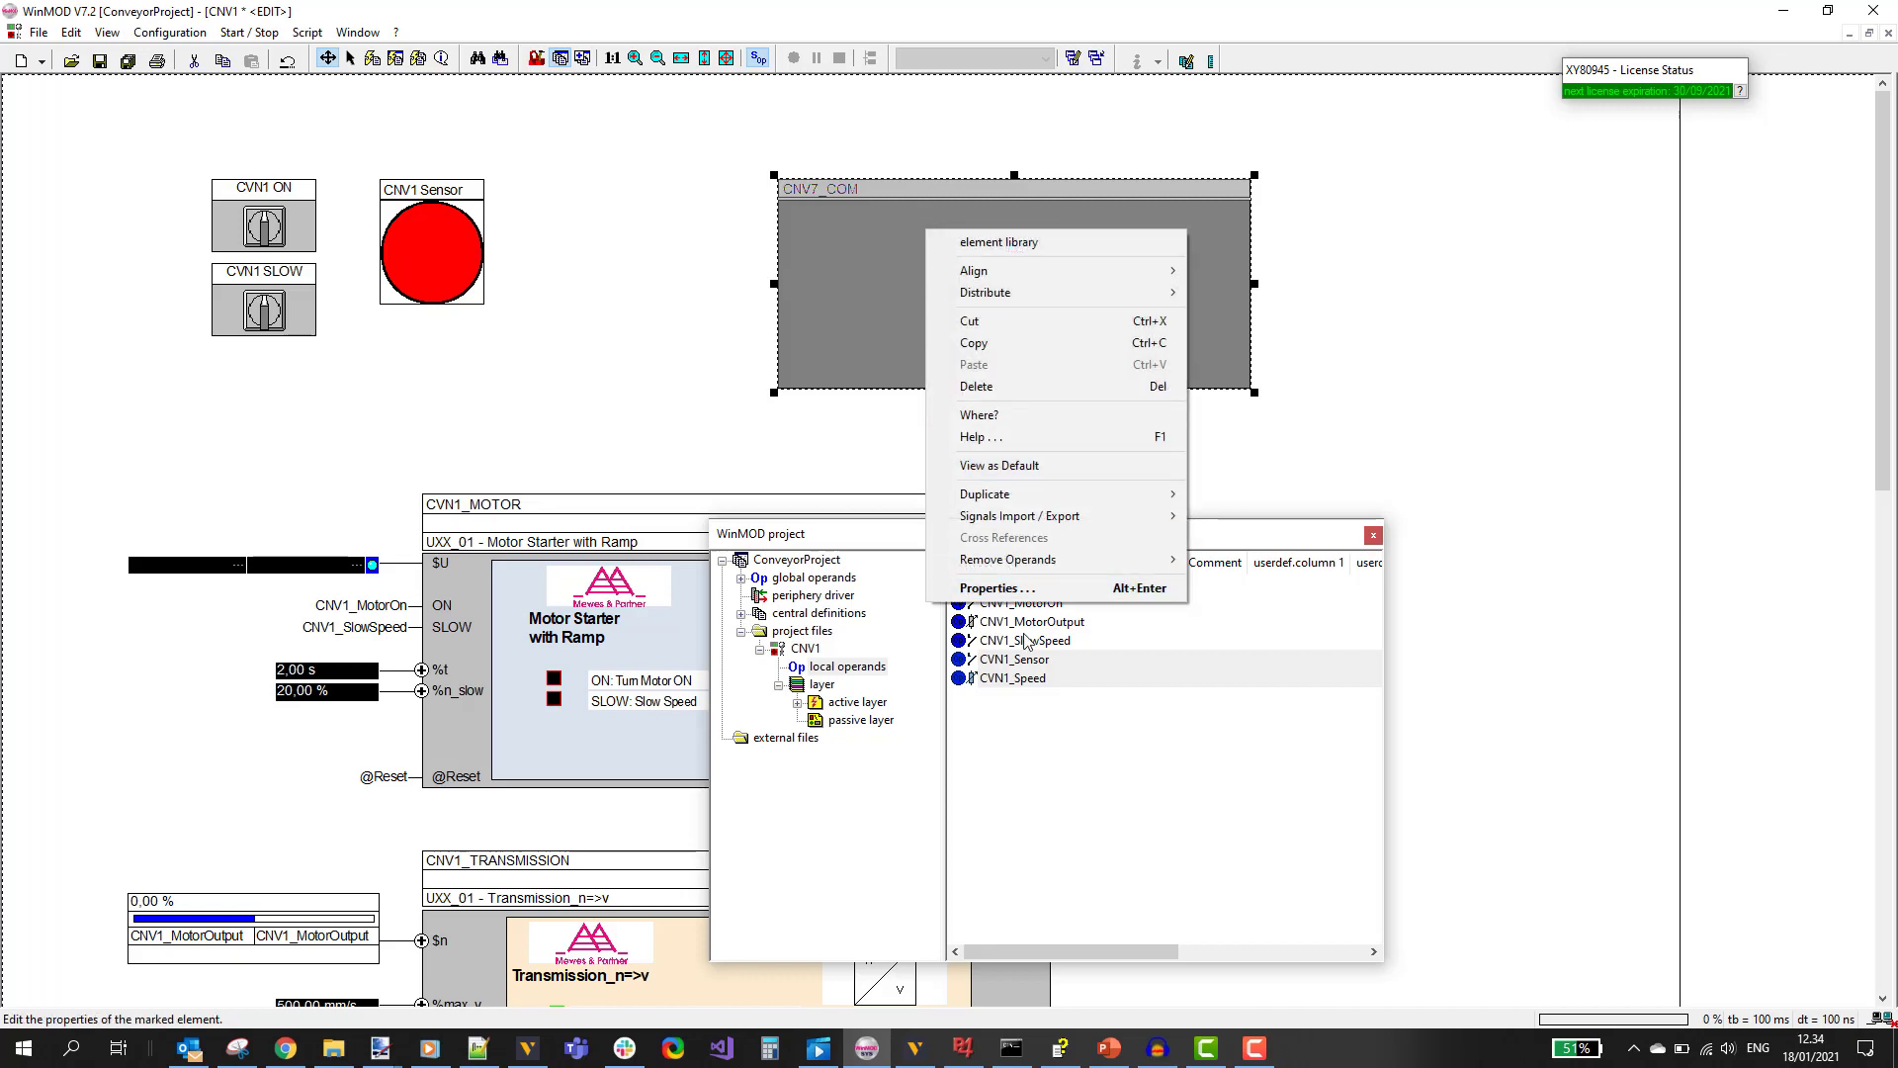
{"action": "left_click", "coordinate": [1018, 592]}
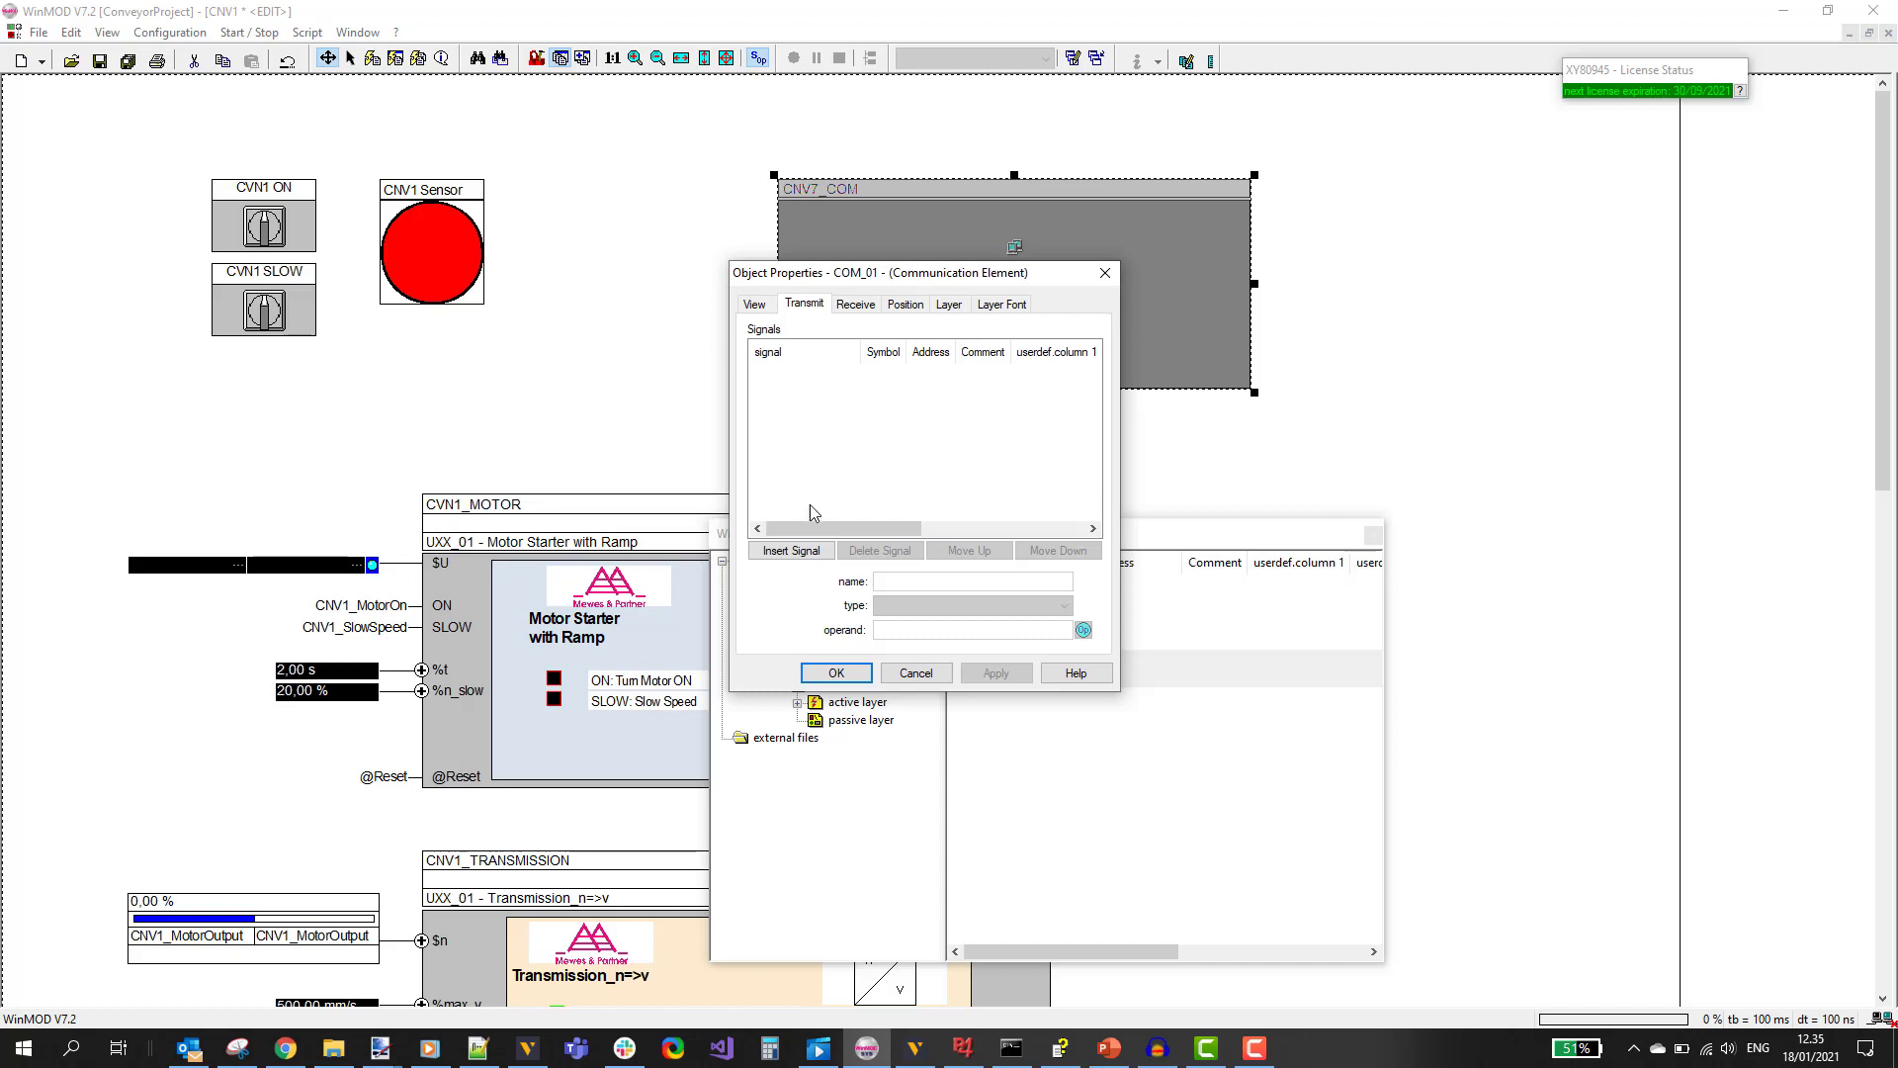
{"action": "left_click", "coordinate": [794, 553]}
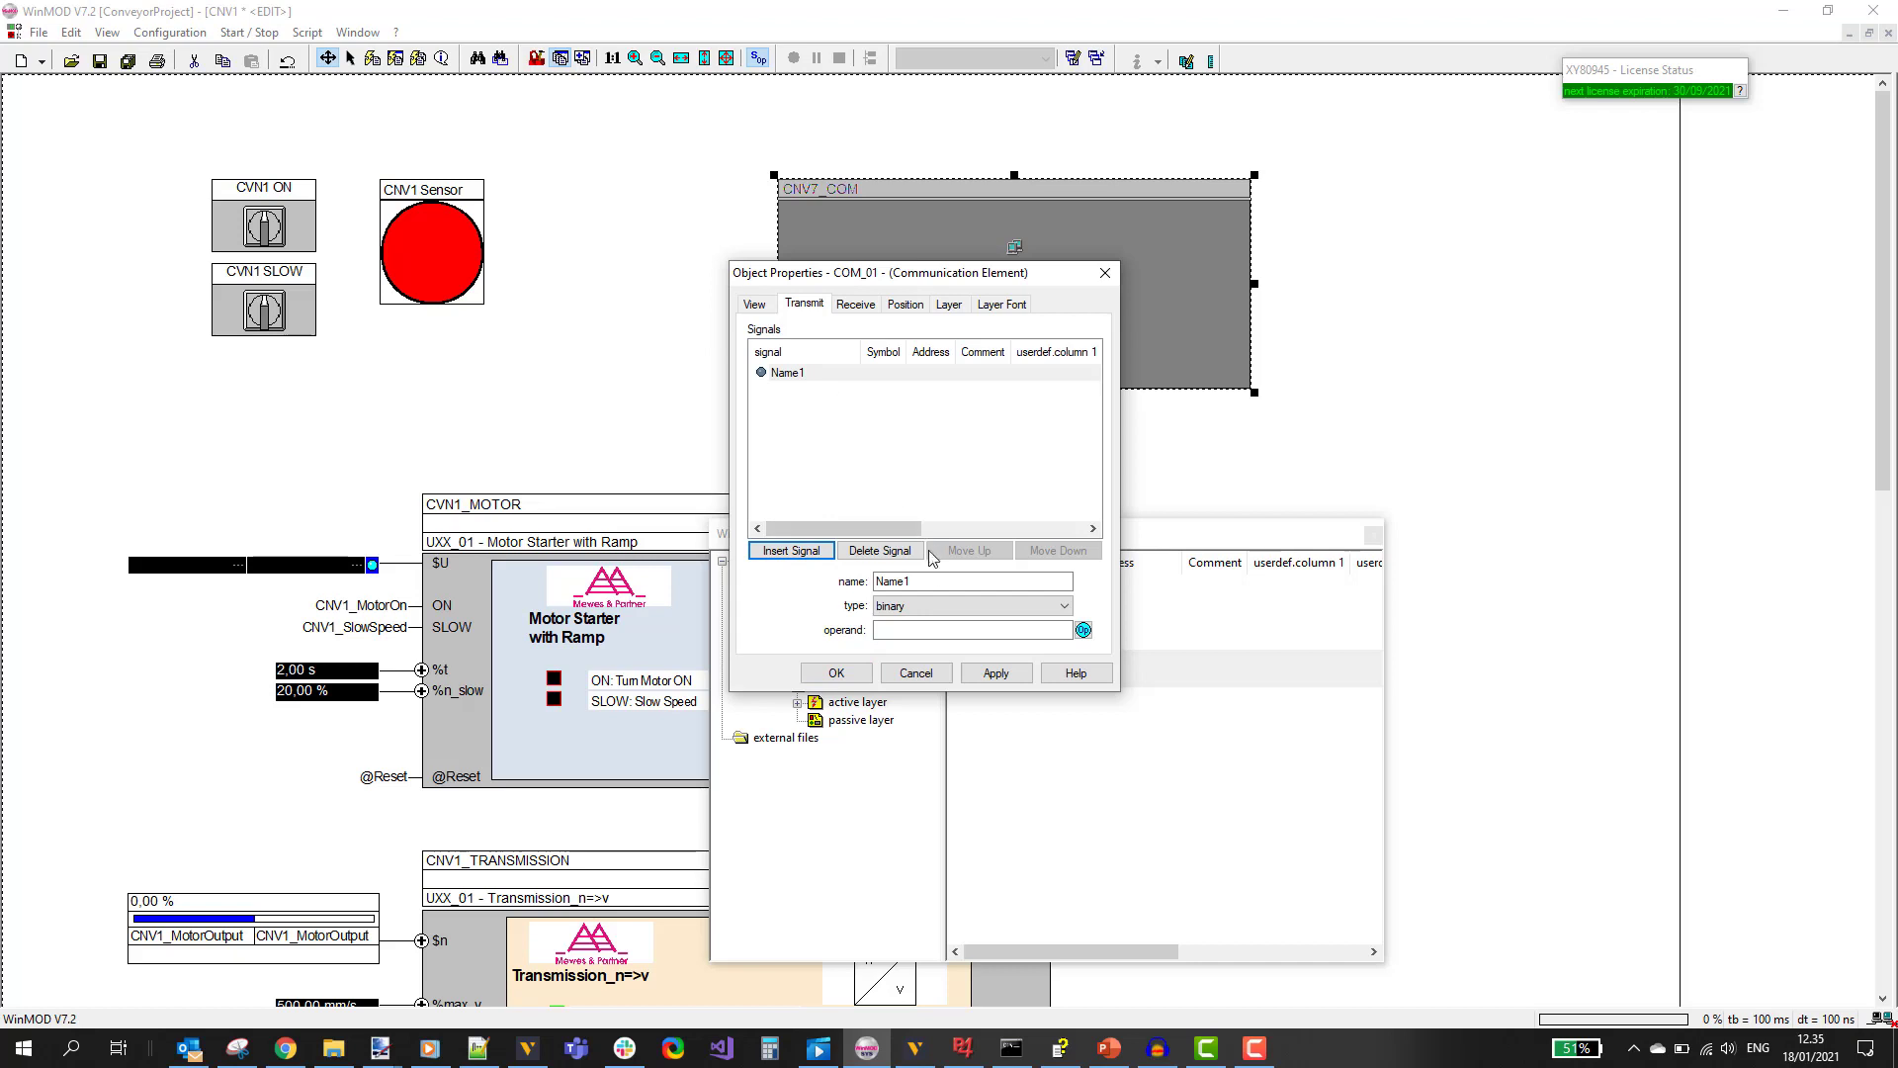
{"action": "left_click", "coordinate": [939, 606]}
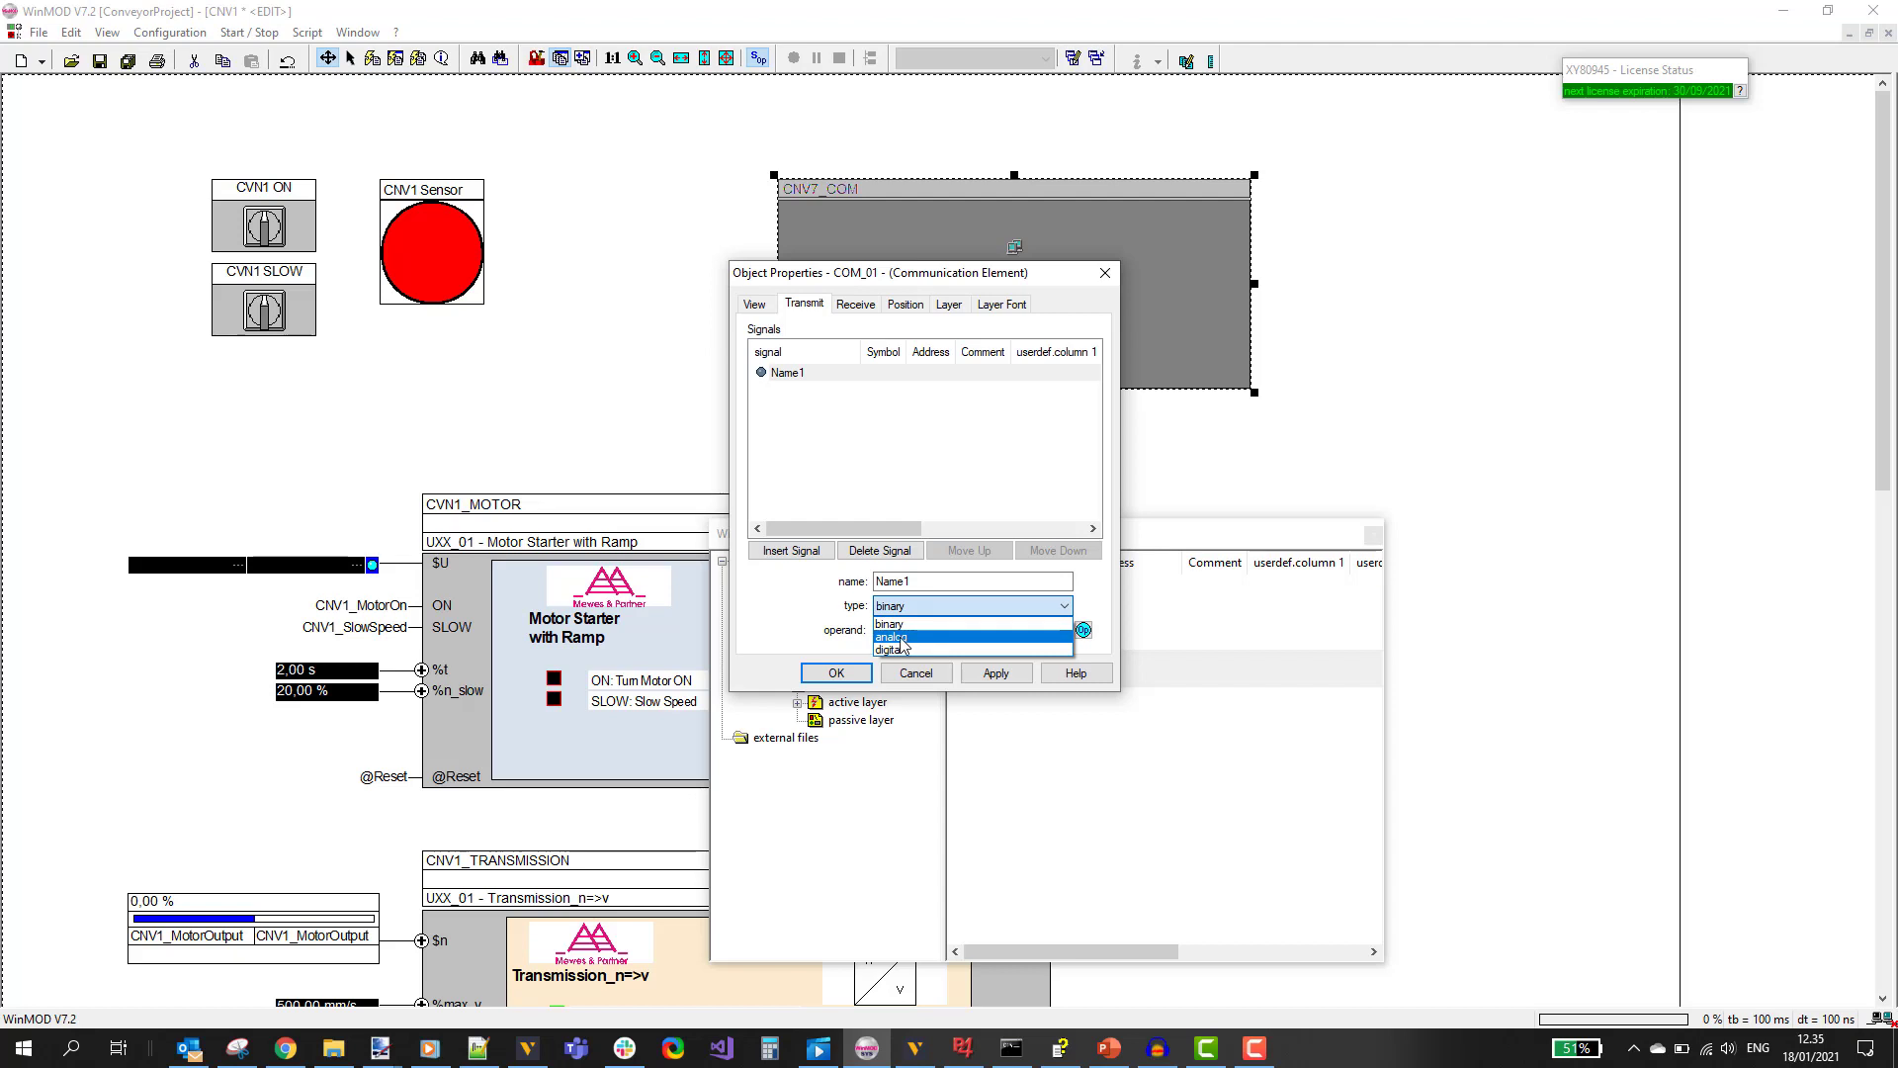
{"action": "left_click", "coordinate": [902, 639]}
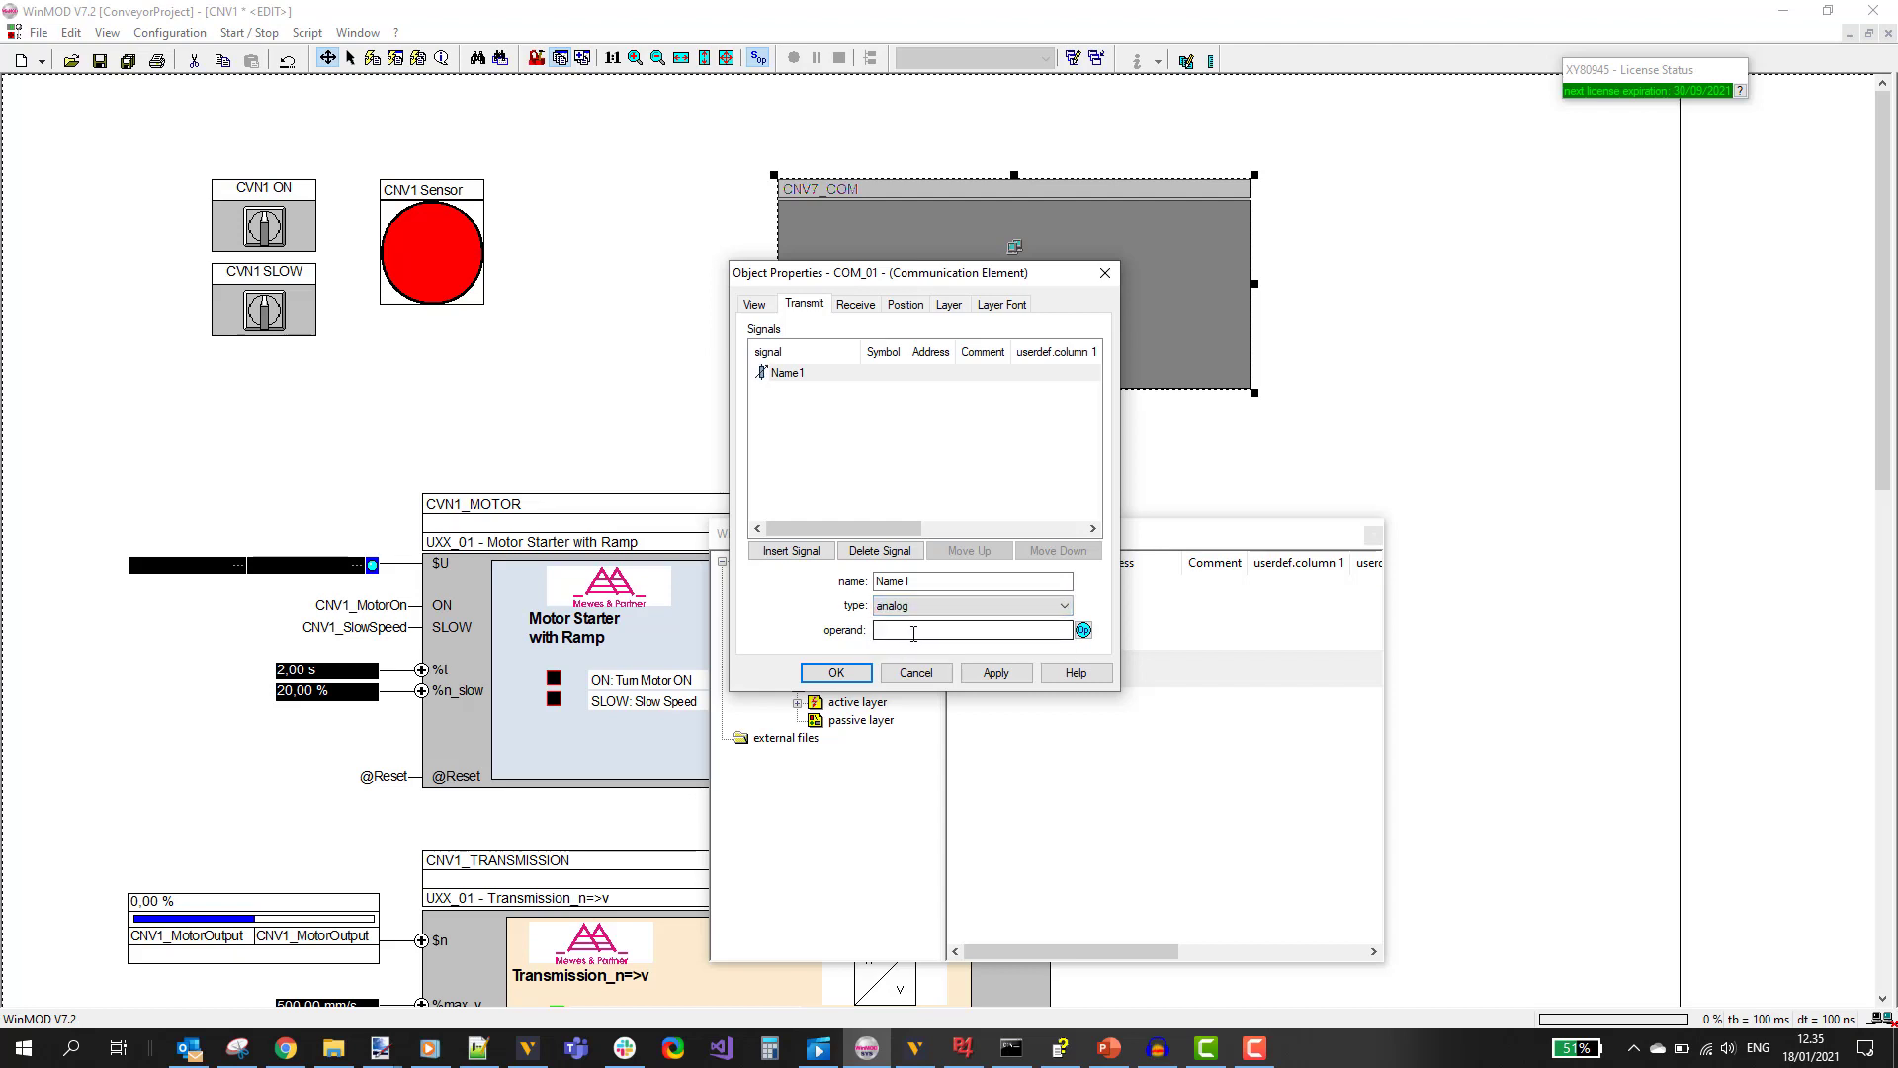
{"action": "left_click", "coordinate": [915, 633]}
{"action": "left_click", "coordinate": [915, 630]}
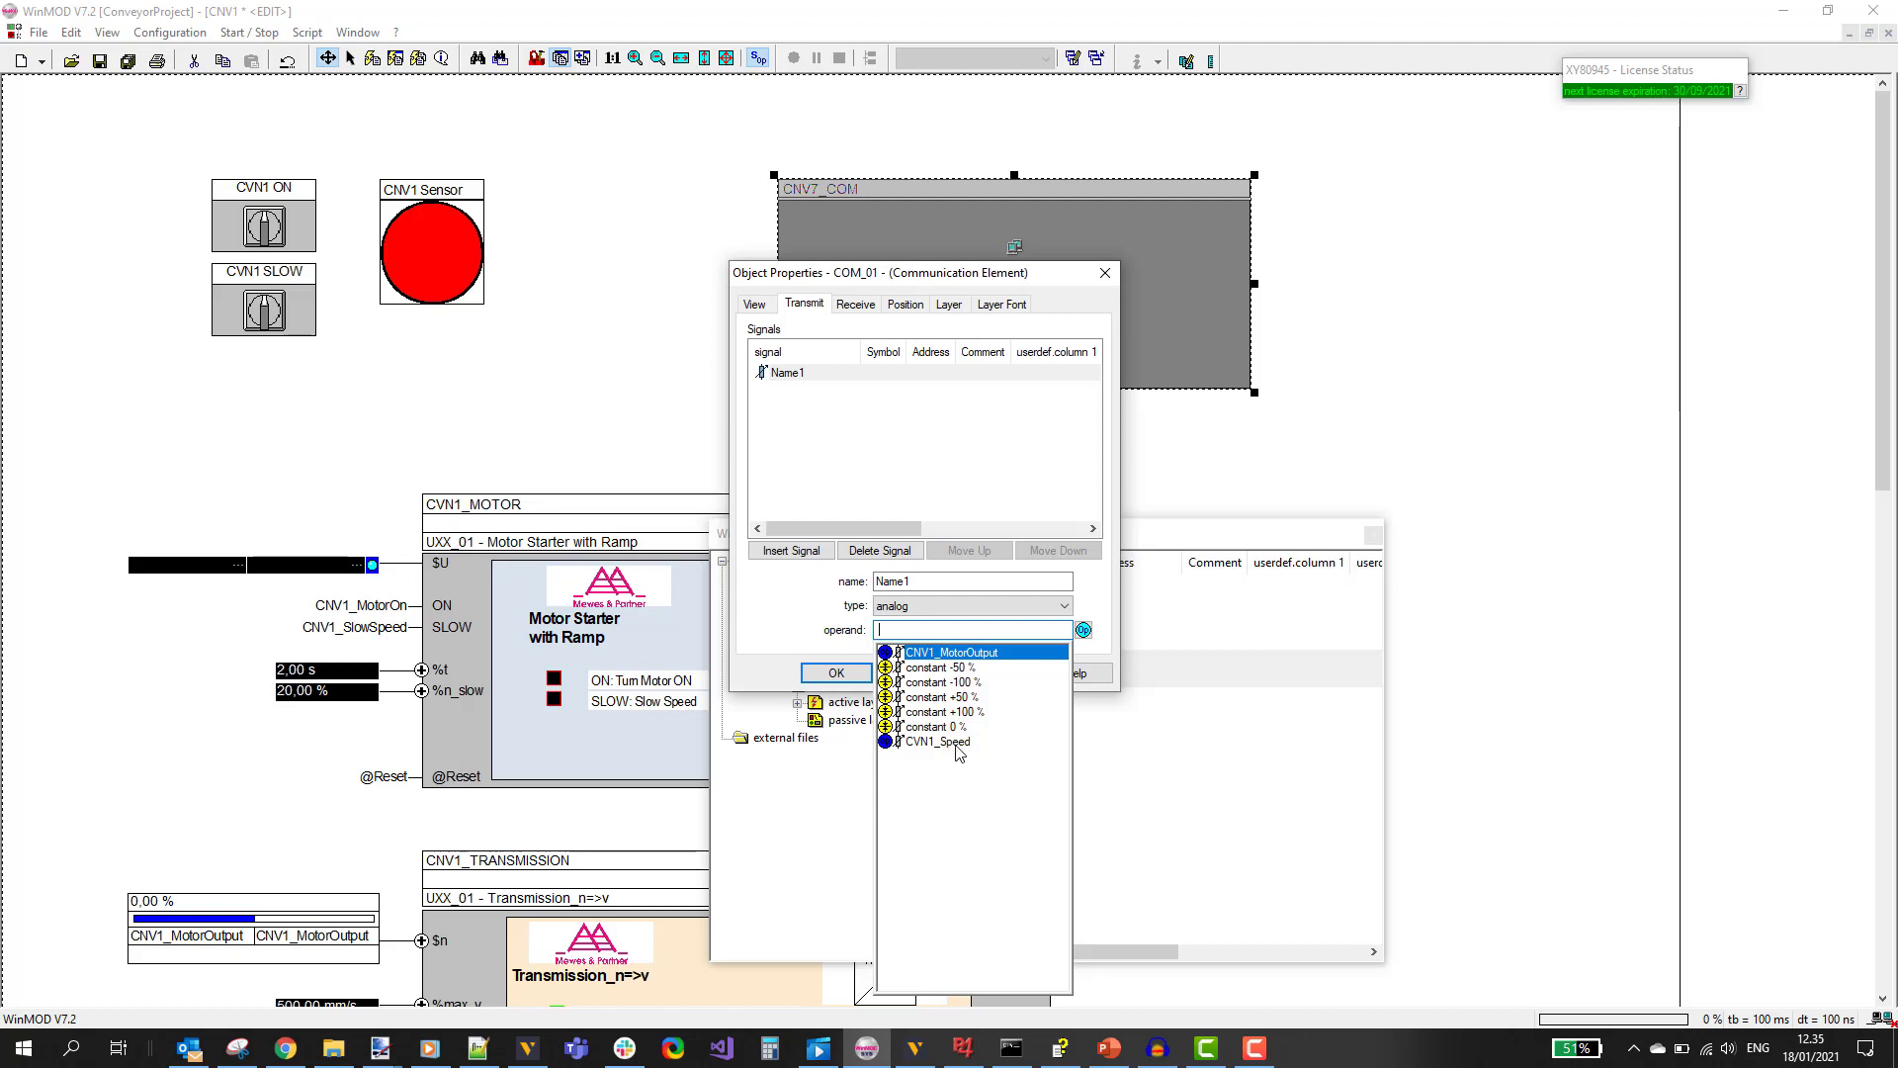
{"action": "left_click", "coordinate": [956, 743]}
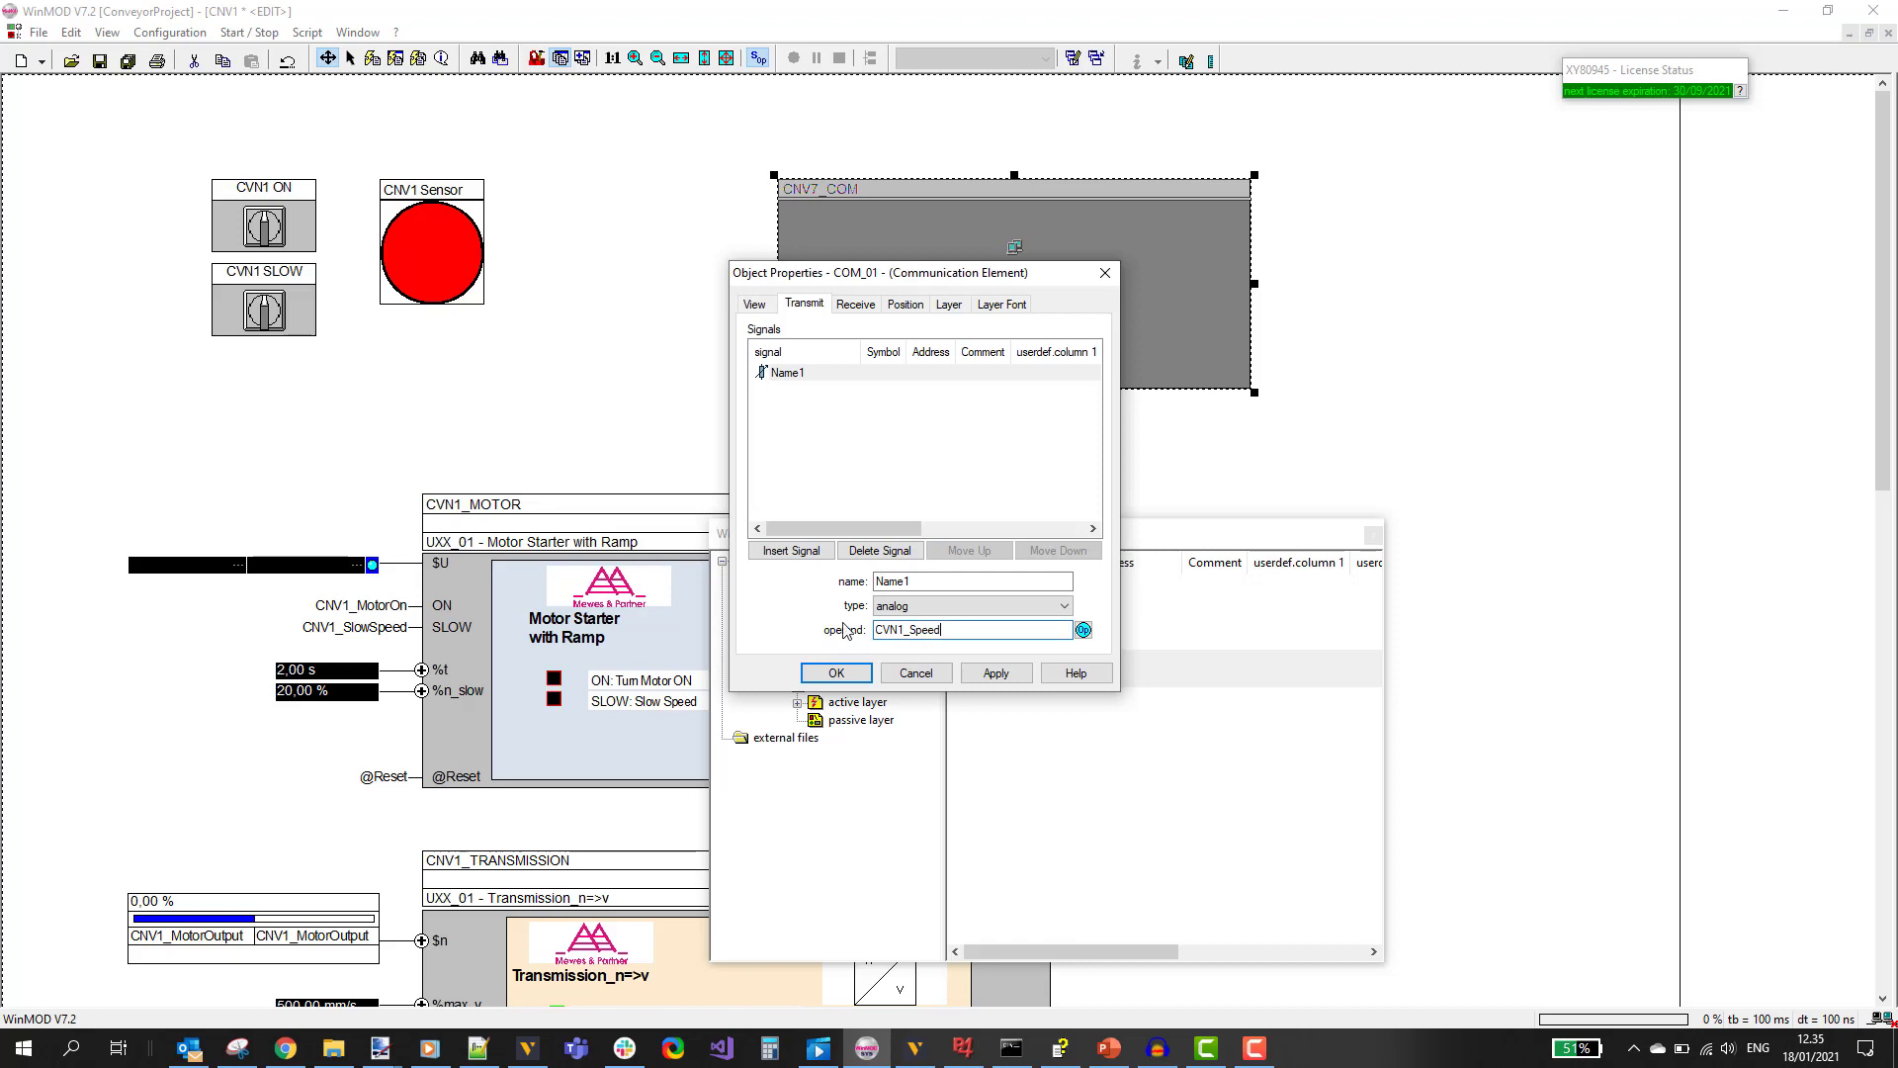
Rename the transmit signal to CVN1_Speed, copying its operand's name.
{"action": "left_click_drag", "start_coordinate": [914, 581], "coordinate": [847, 583]}
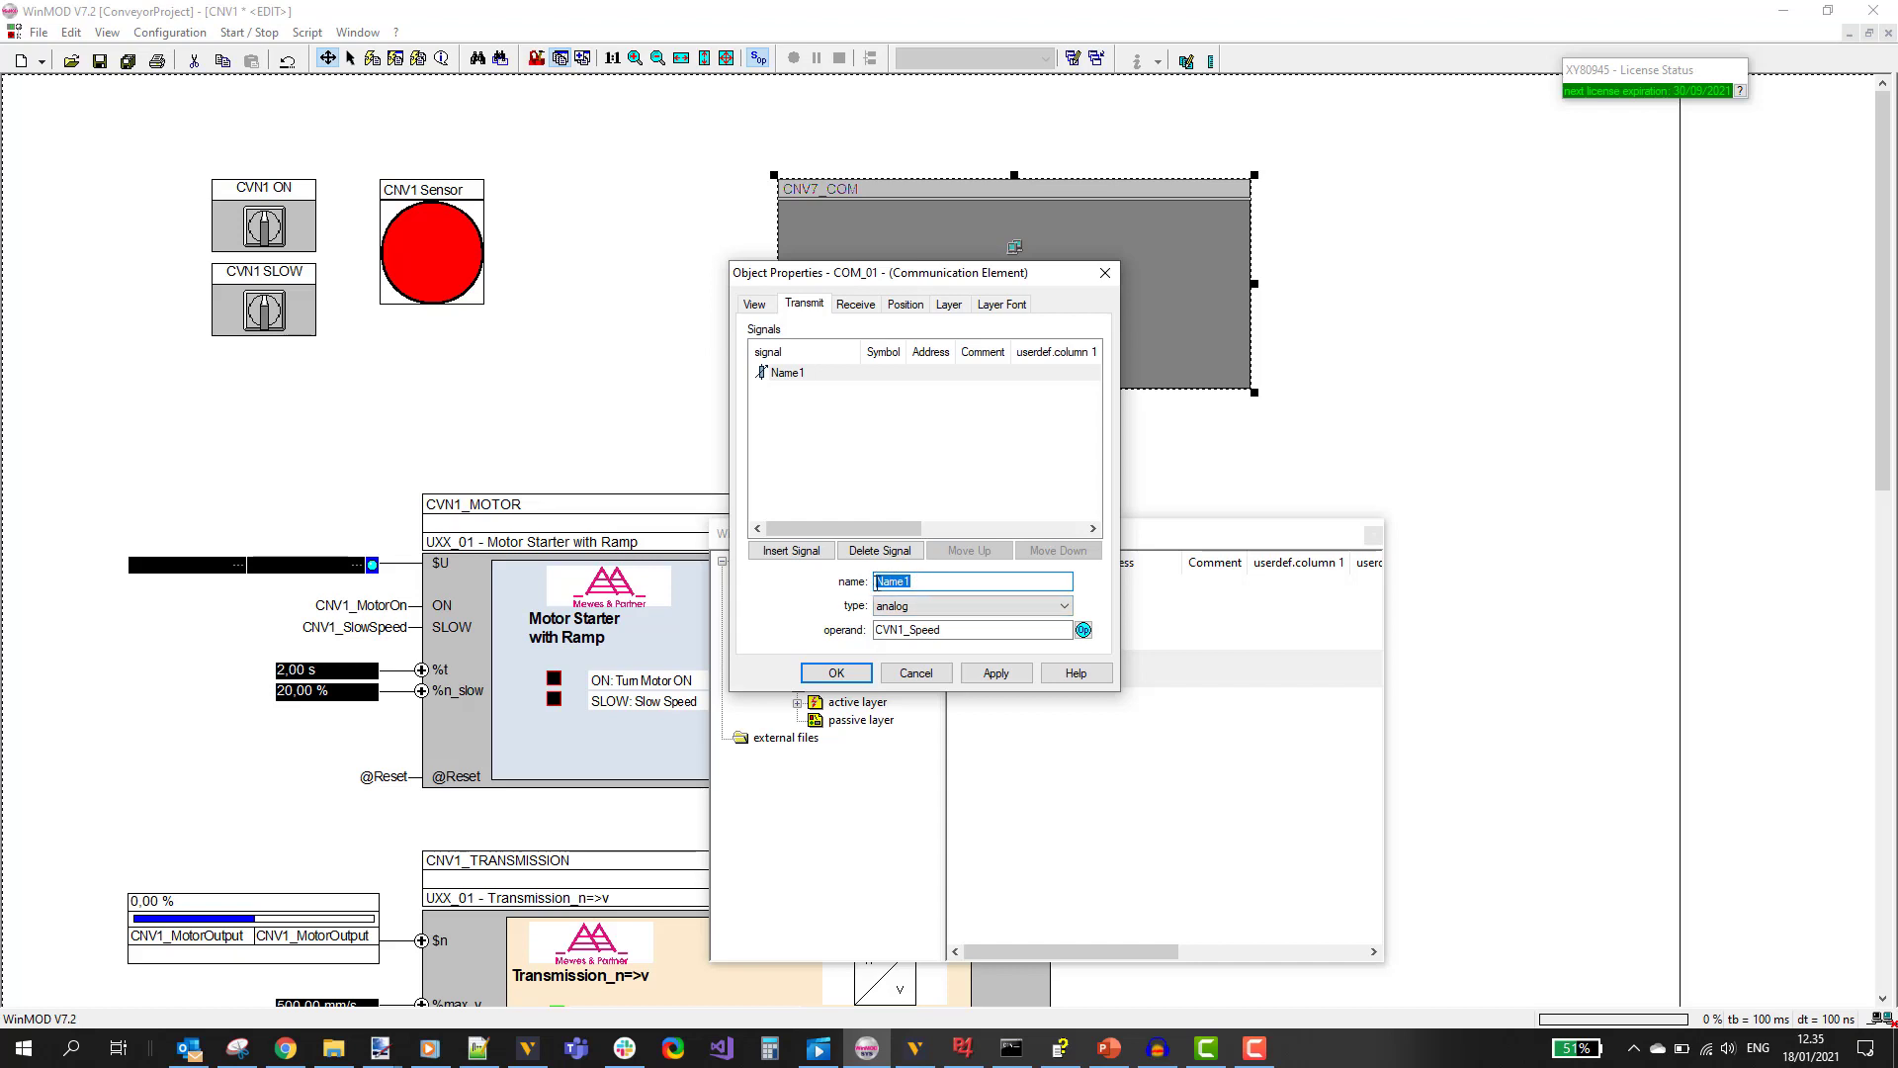
{"action": "left_click_drag", "start_coordinate": [1063, 629], "coordinate": [840, 623]}
{"action": "key", "text": "ctrl+c"}
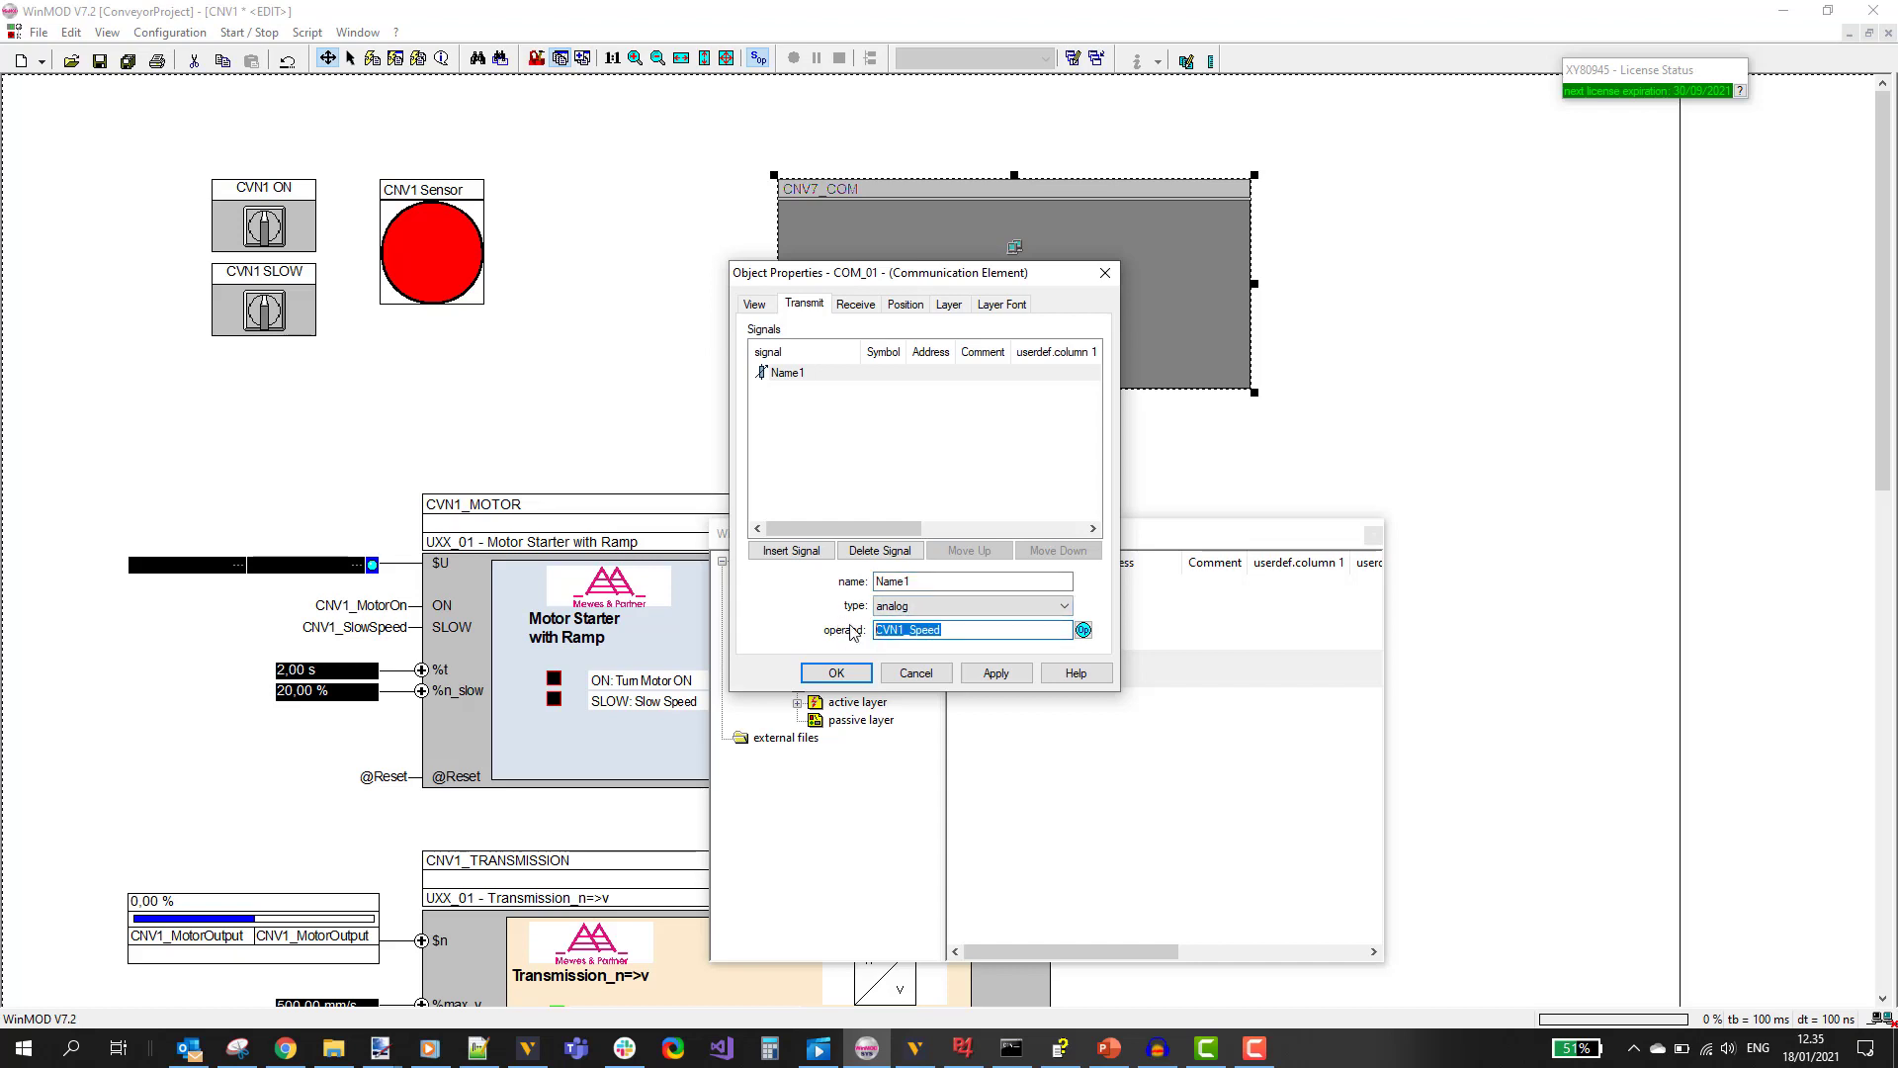
{"action": "double_click", "coordinate": [910, 581]}
{"action": "key", "text": "ctrl+v"}
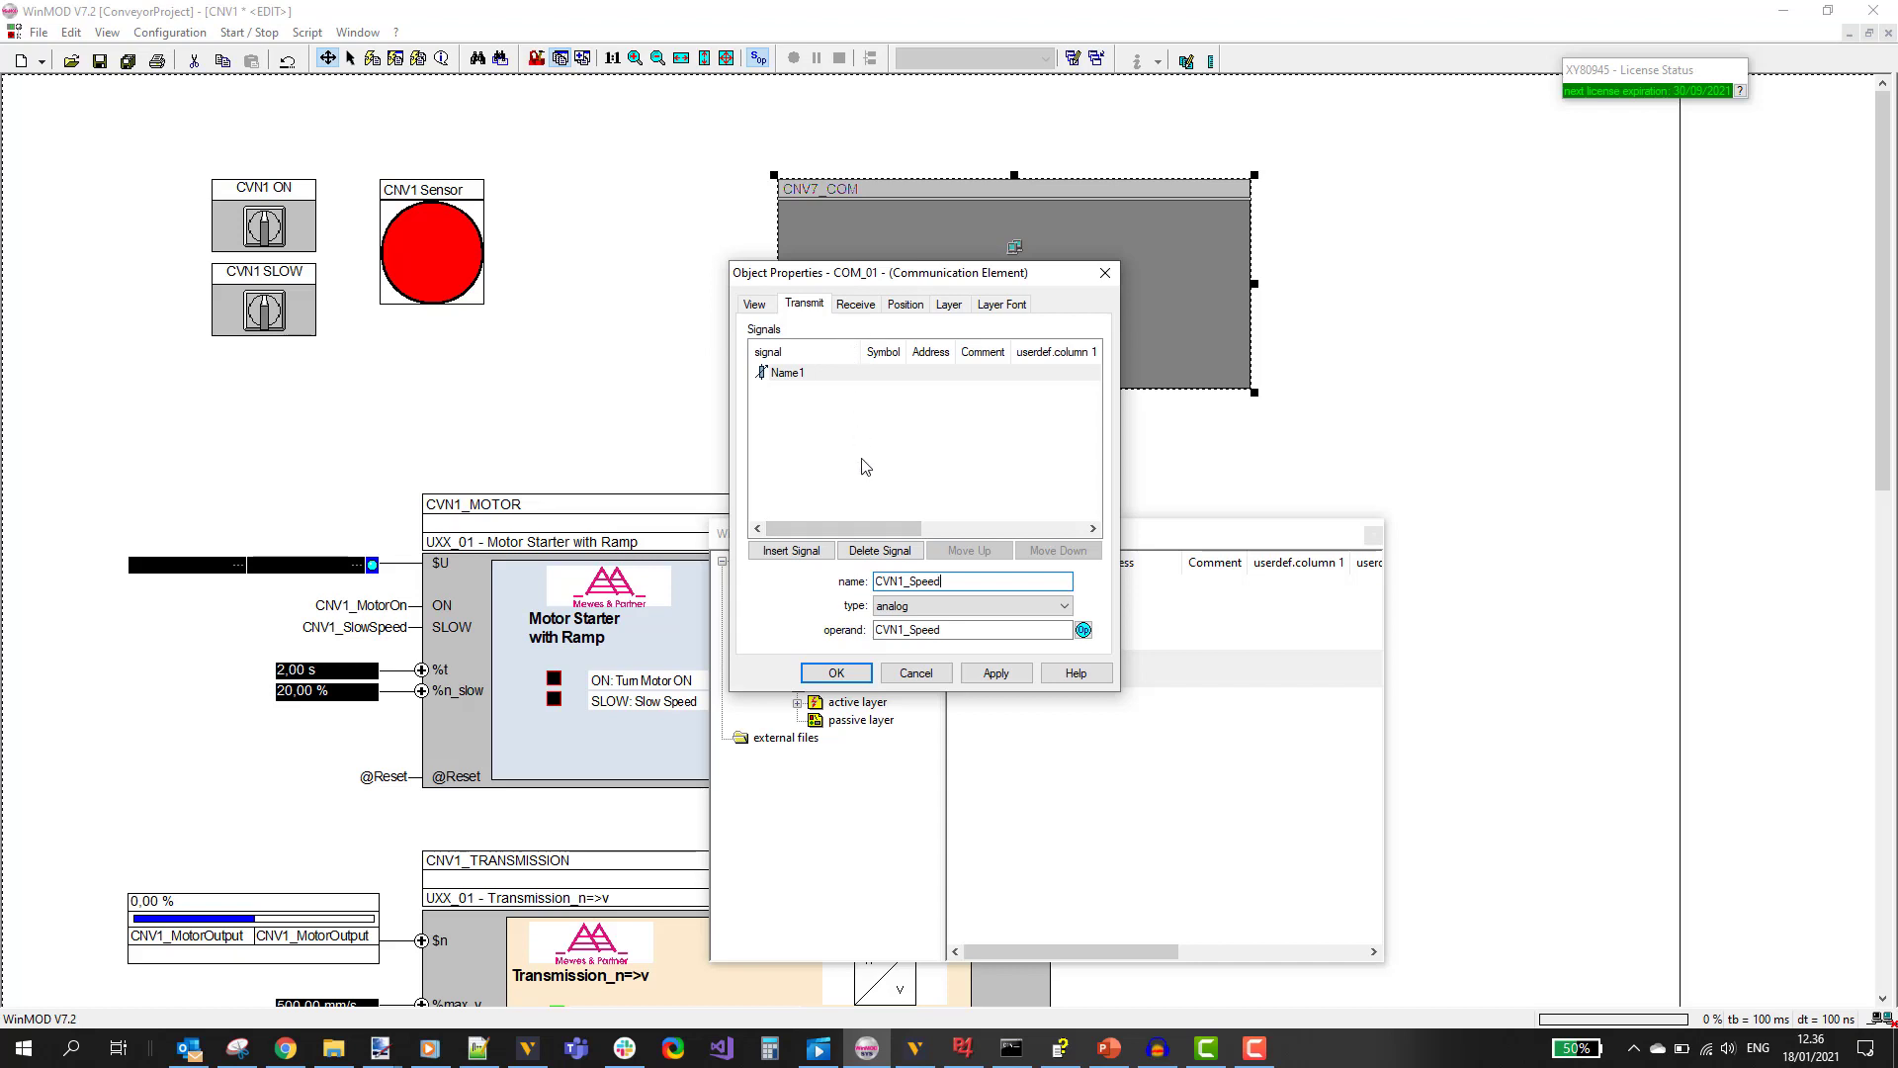
Add a binary receive signal named CVN1_Sensor with the operand CVN1_Sensor, and apply the communication element's properties.
{"action": "left_click", "coordinate": [856, 304]}
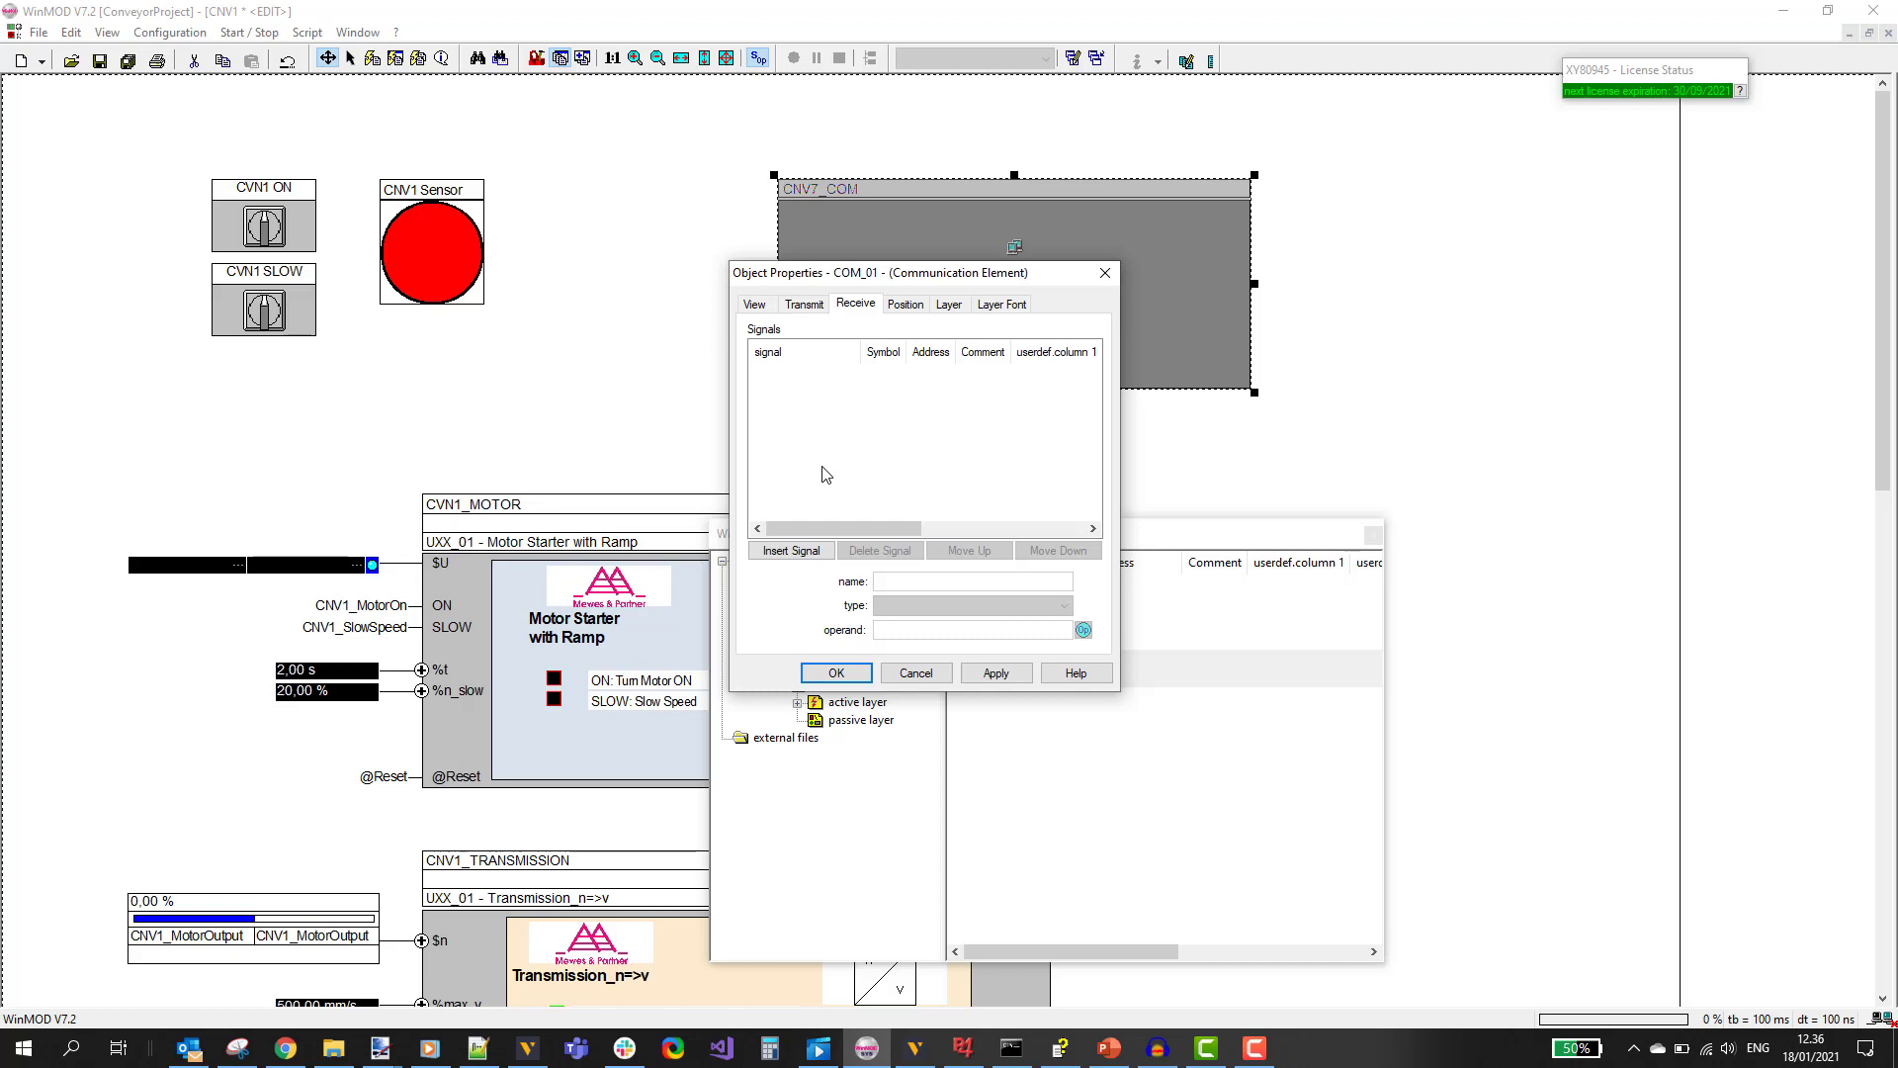
{"action": "left_click", "coordinate": [800, 552]}
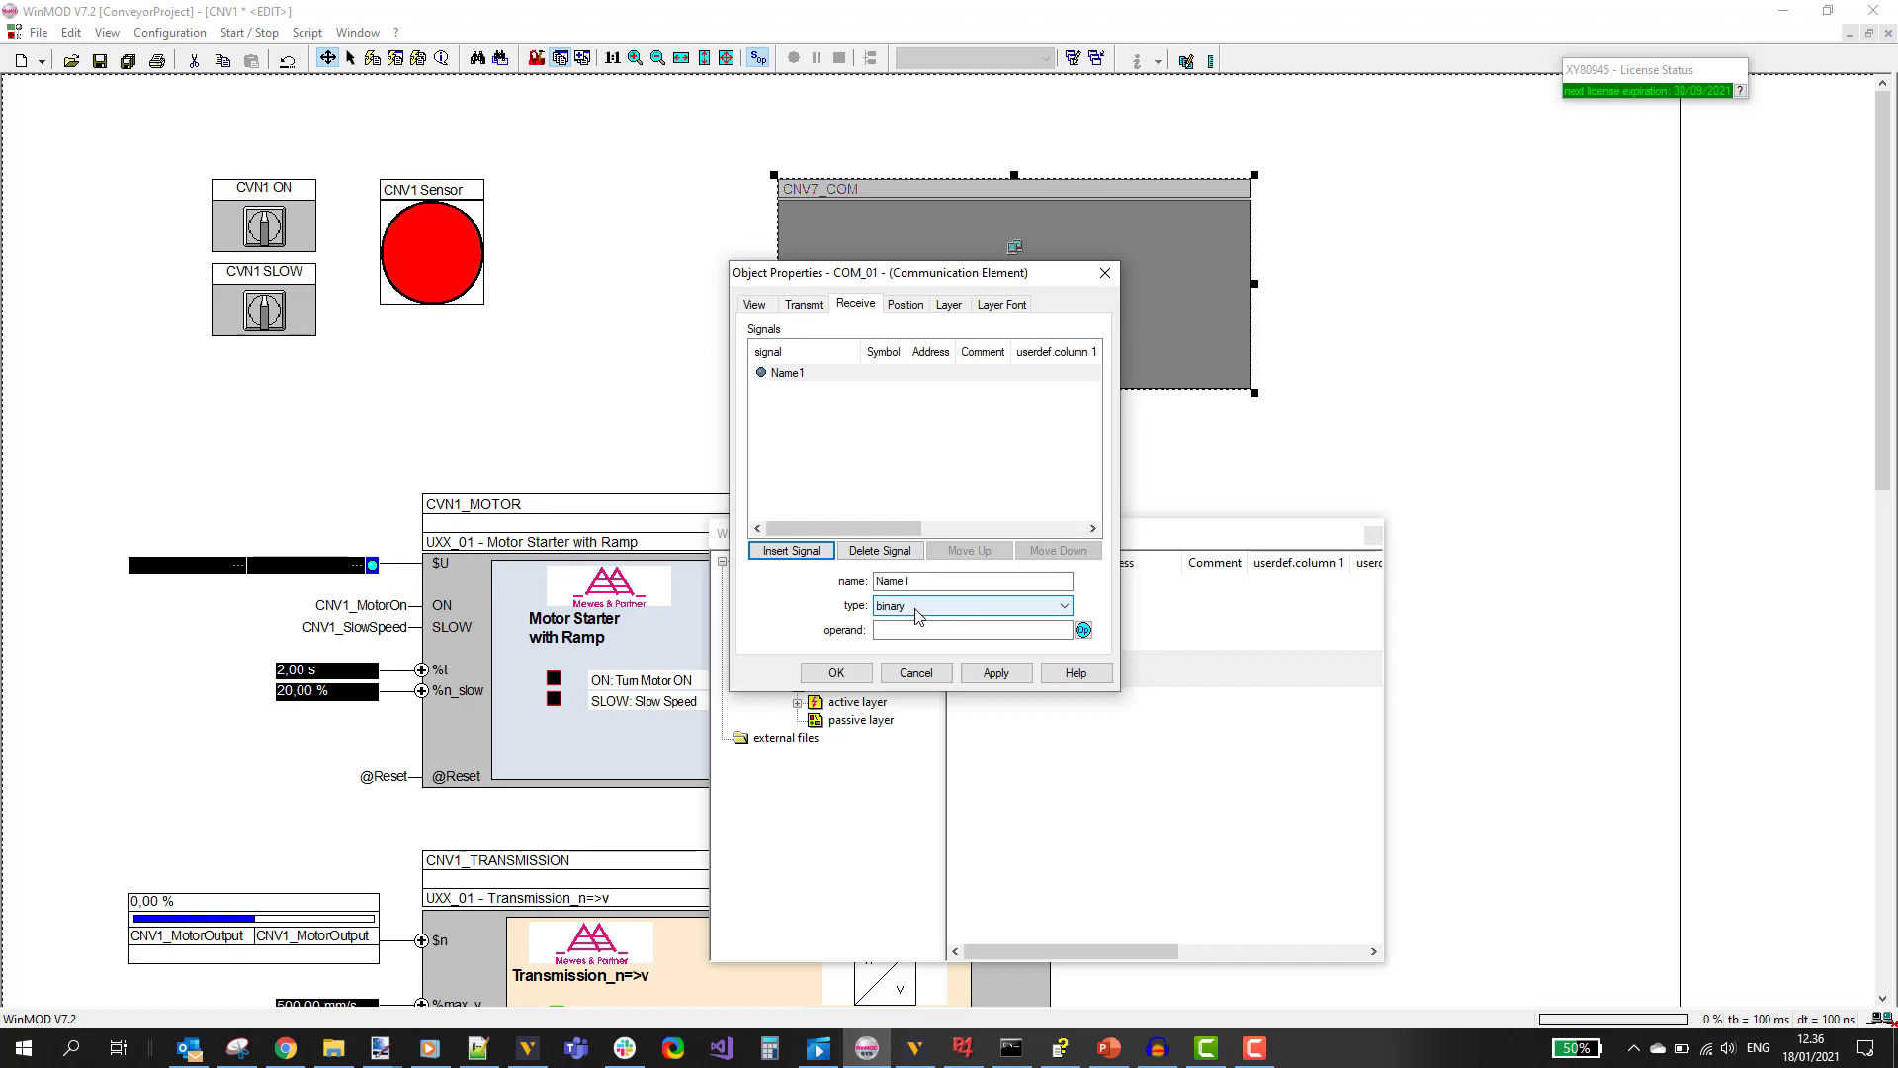
{"action": "left_click", "coordinate": [918, 630]}
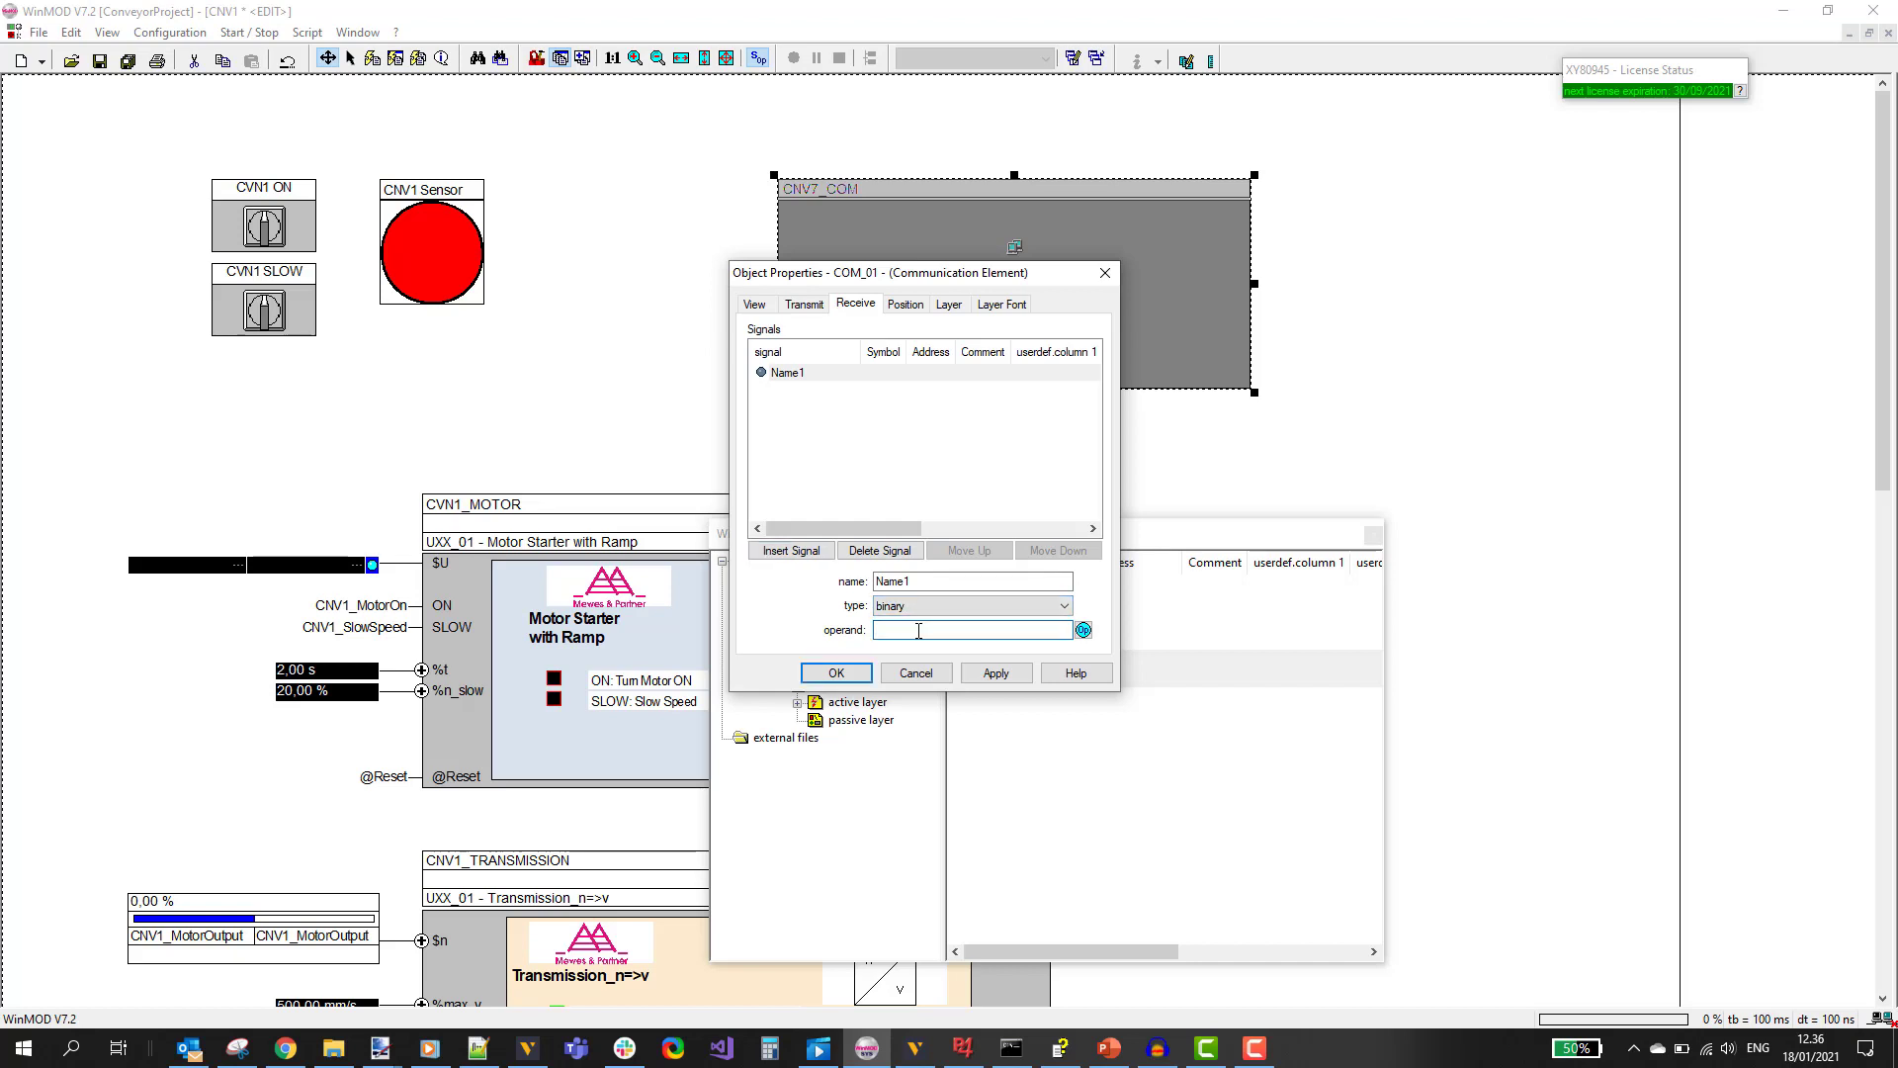
{"action": "left_click", "coordinate": [919, 630]}
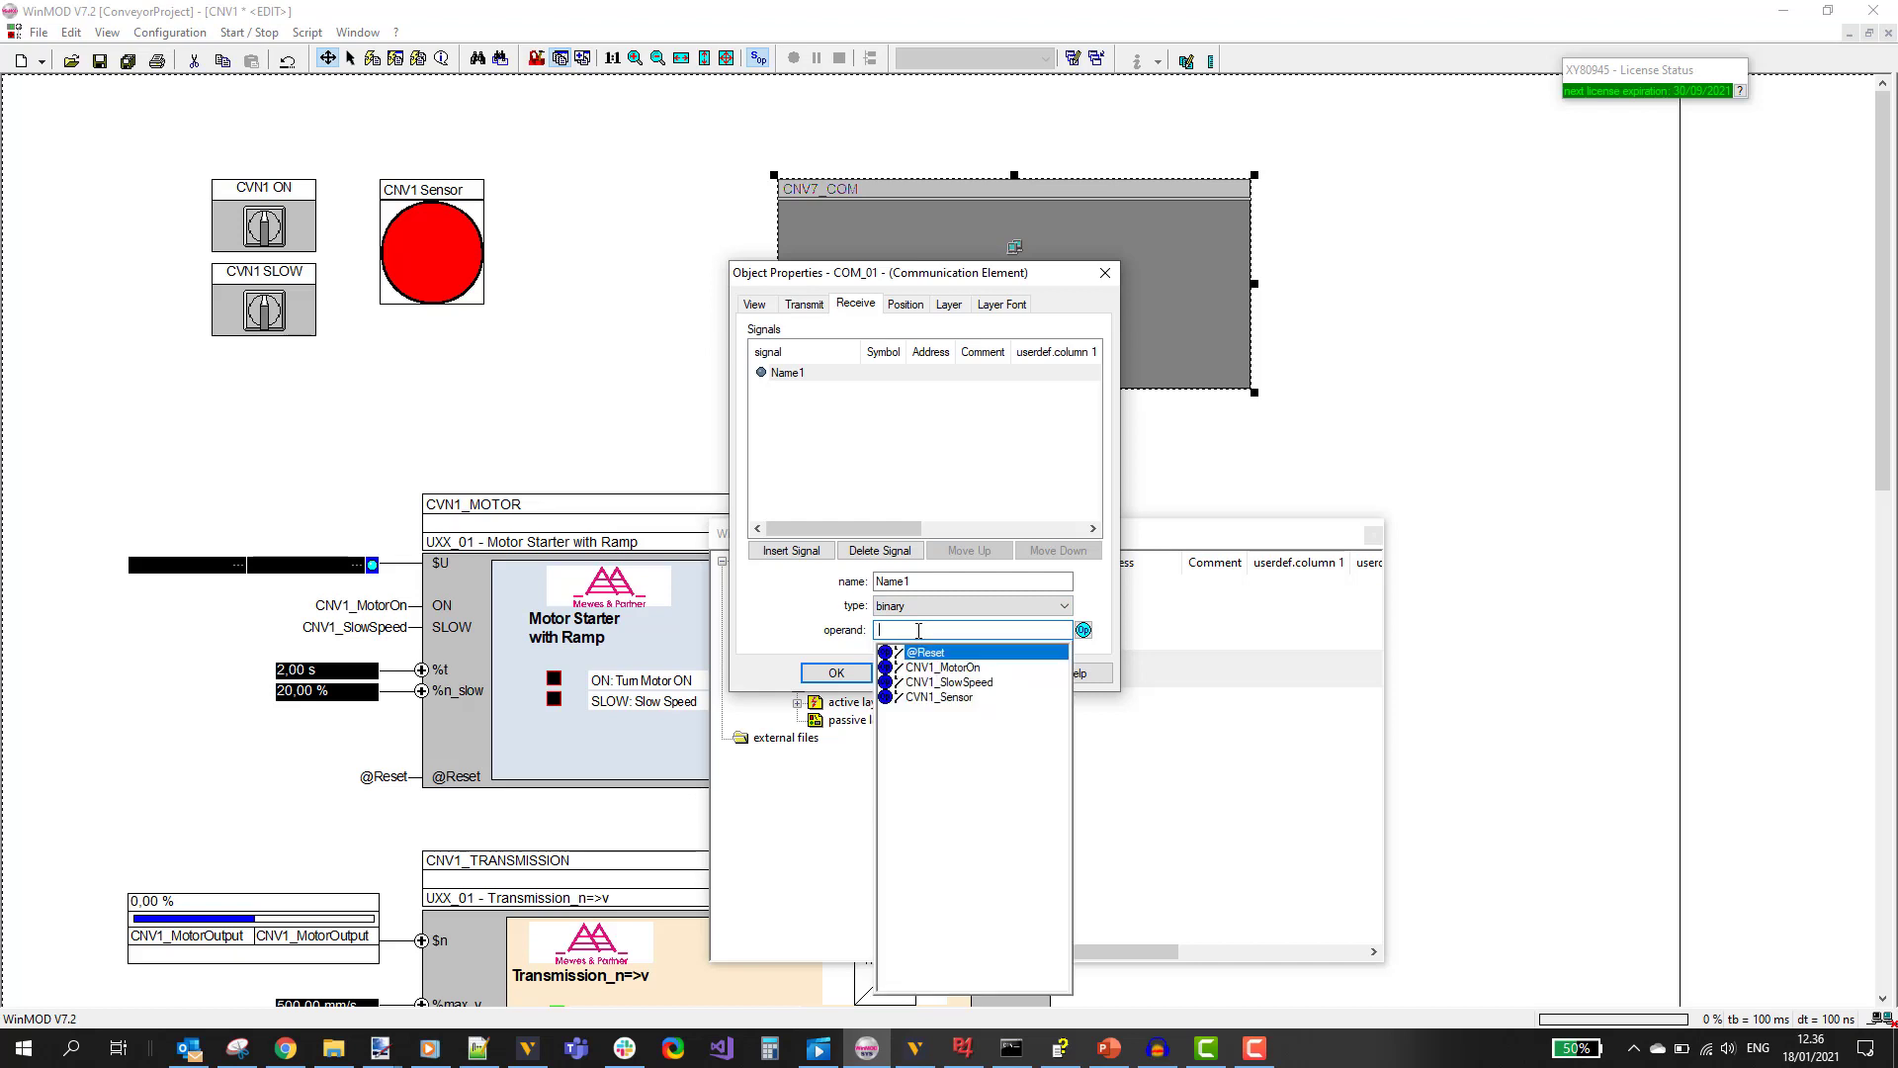
{"action": "left_click", "coordinate": [955, 698]}
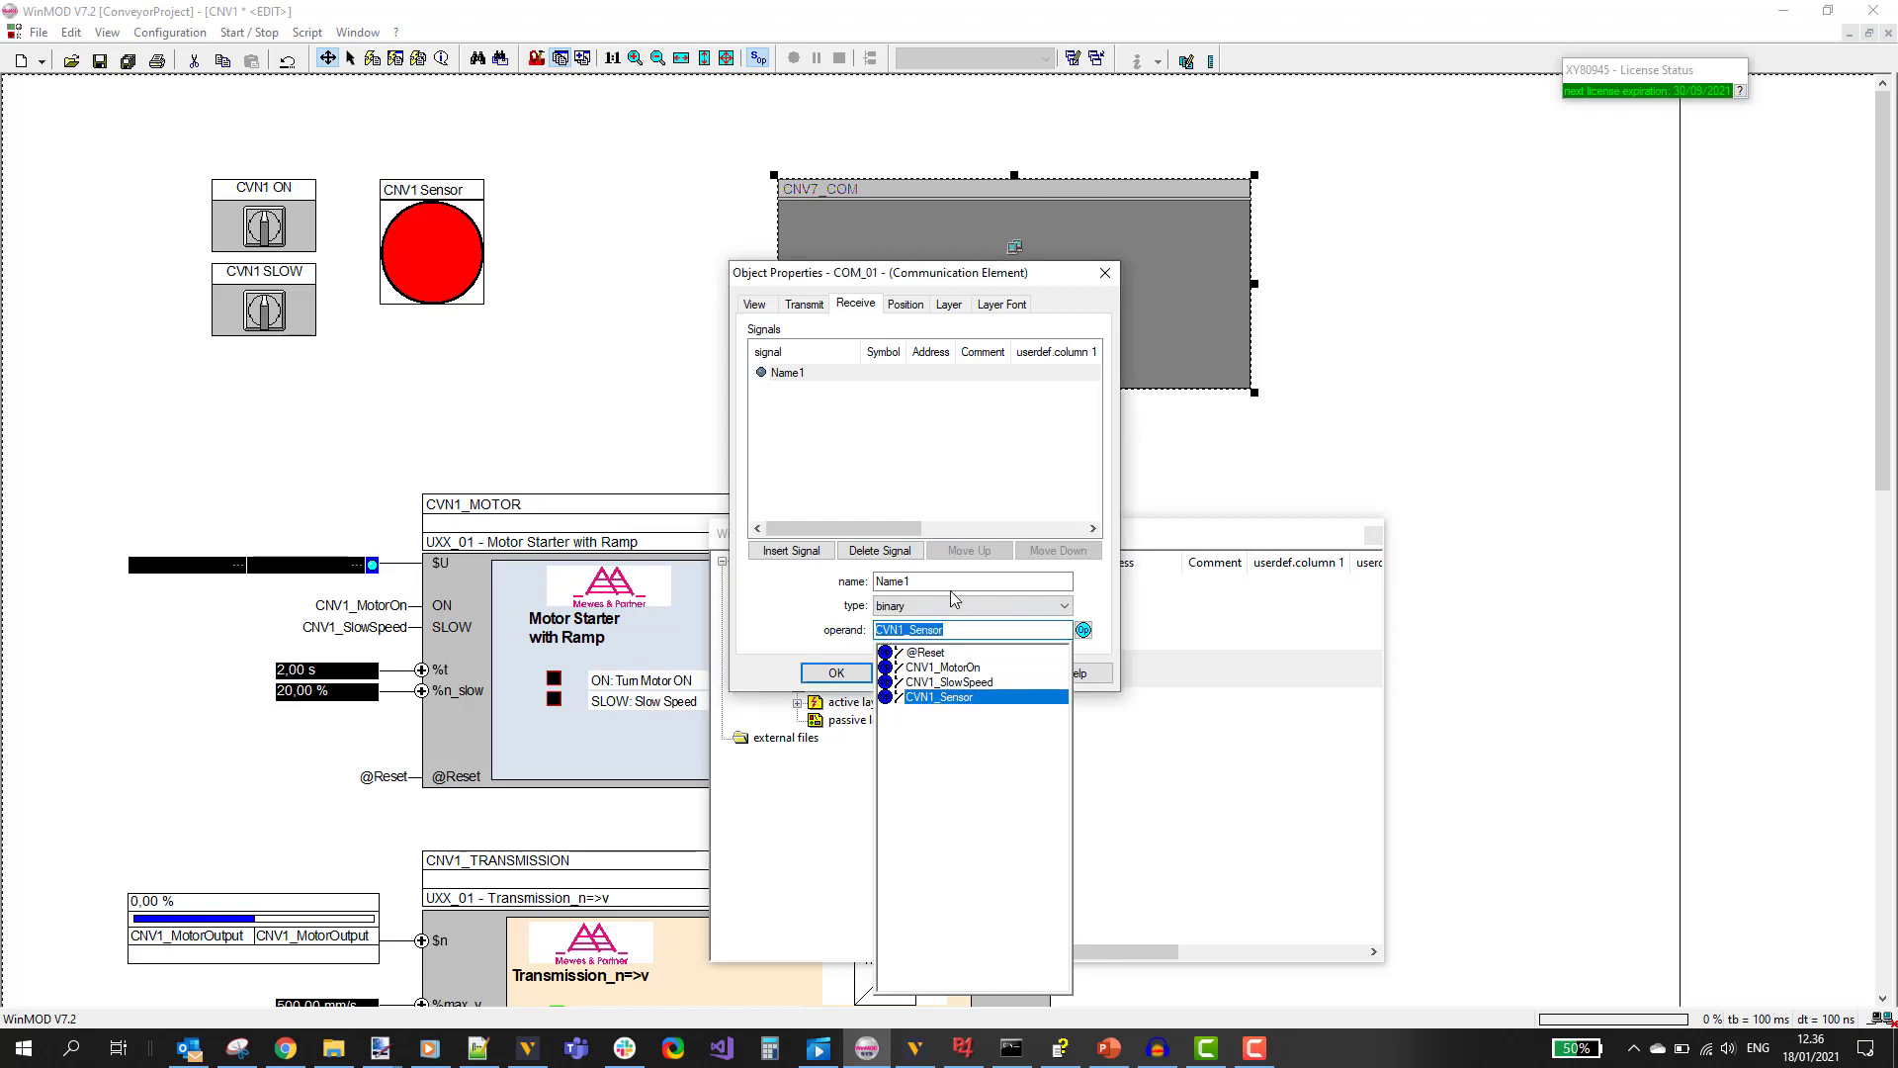
{"action": "left_click", "coordinate": [949, 582]}
{"action": "key", "text": "ctrl+v"}
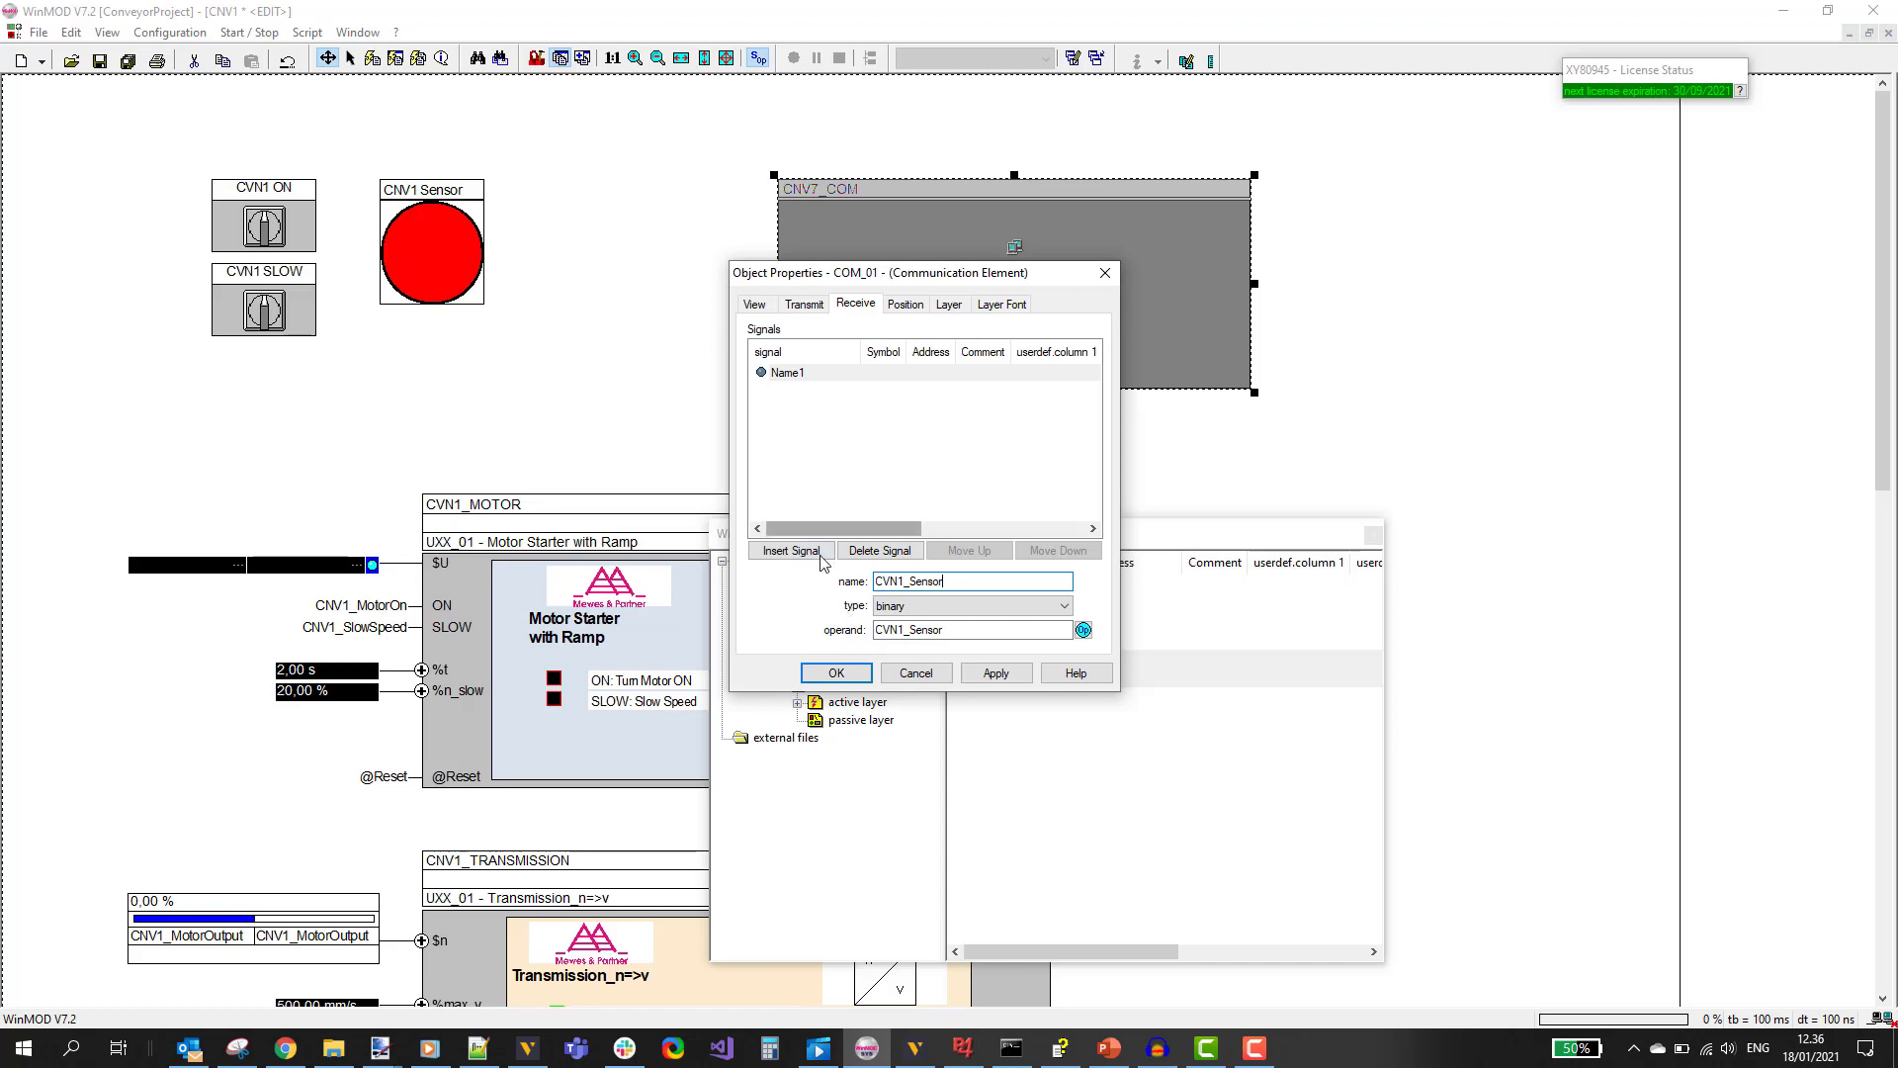
{"action": "left_click", "coordinate": [835, 673]}
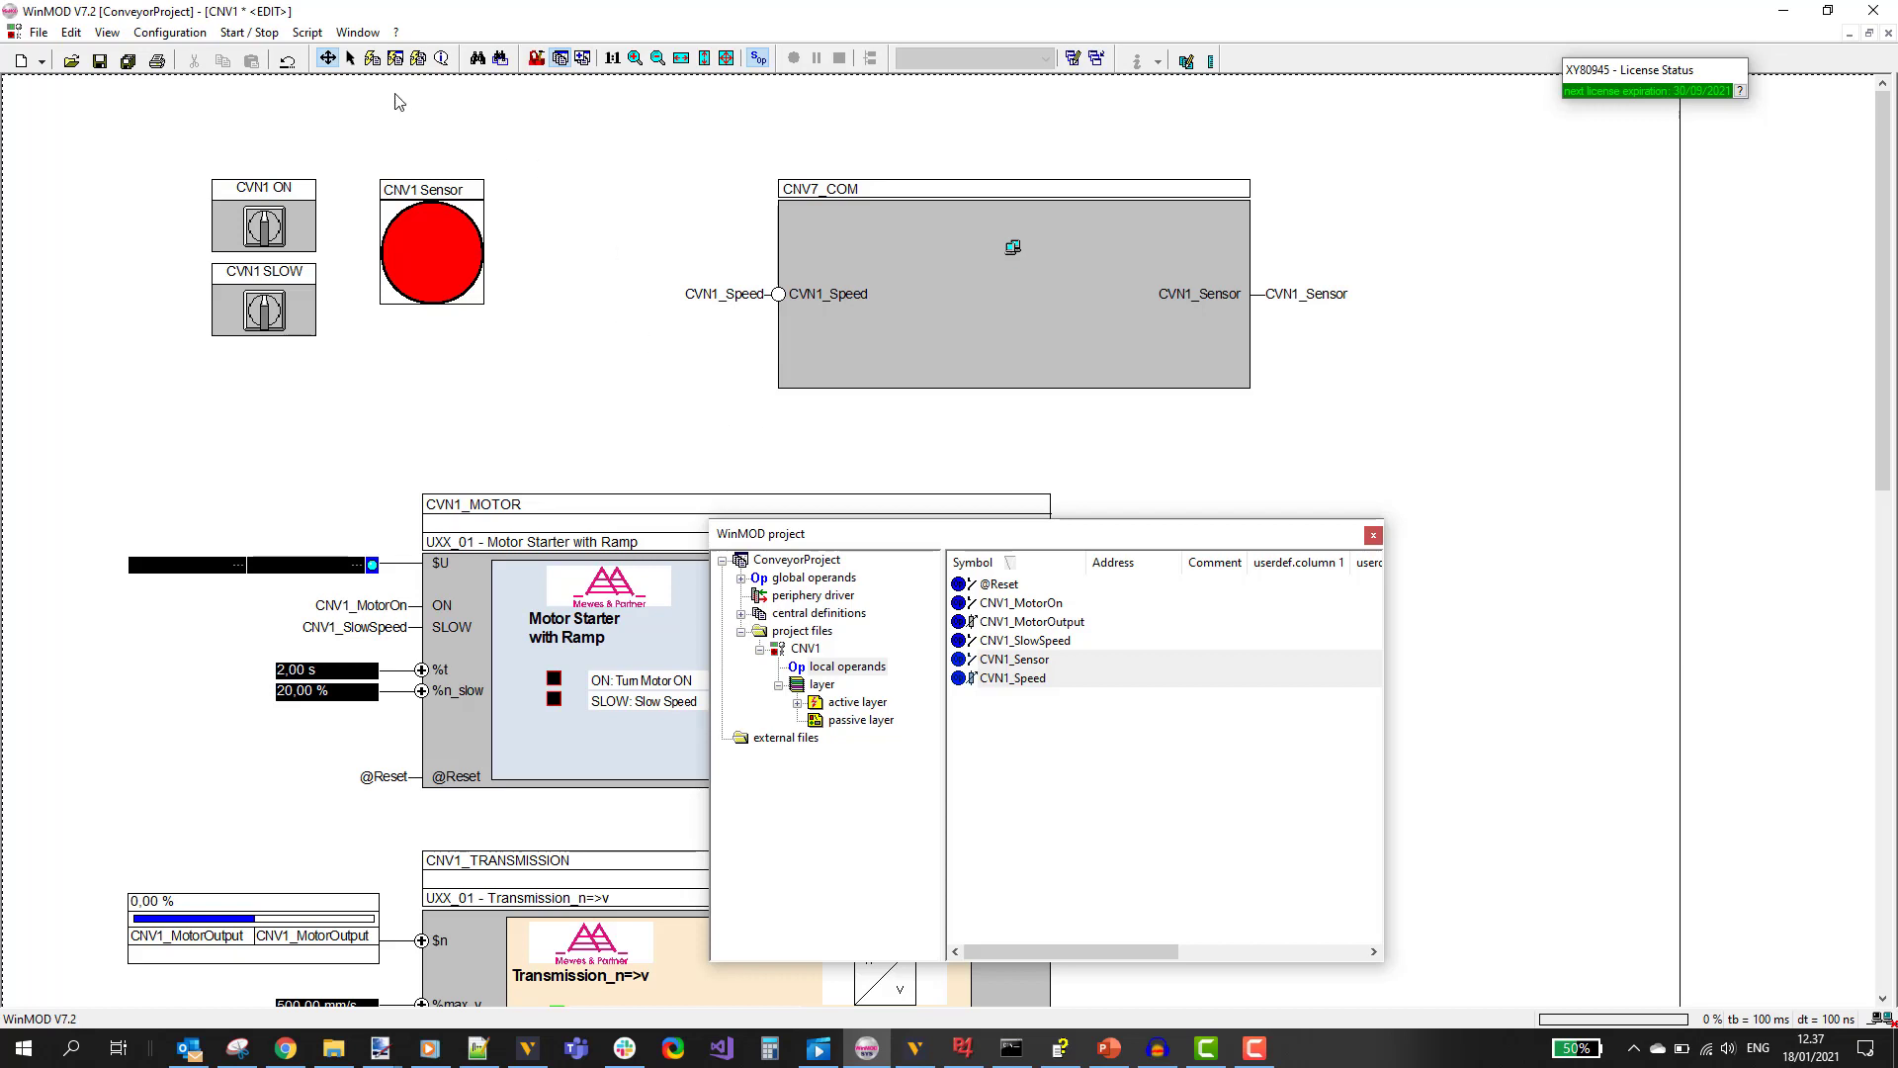
Put the conveyor project into run mode and switch to the WinMOD_Tutorial layout in Visual Components, enlarging its 3D view.
{"action": "left_click", "coordinate": [397, 59]}
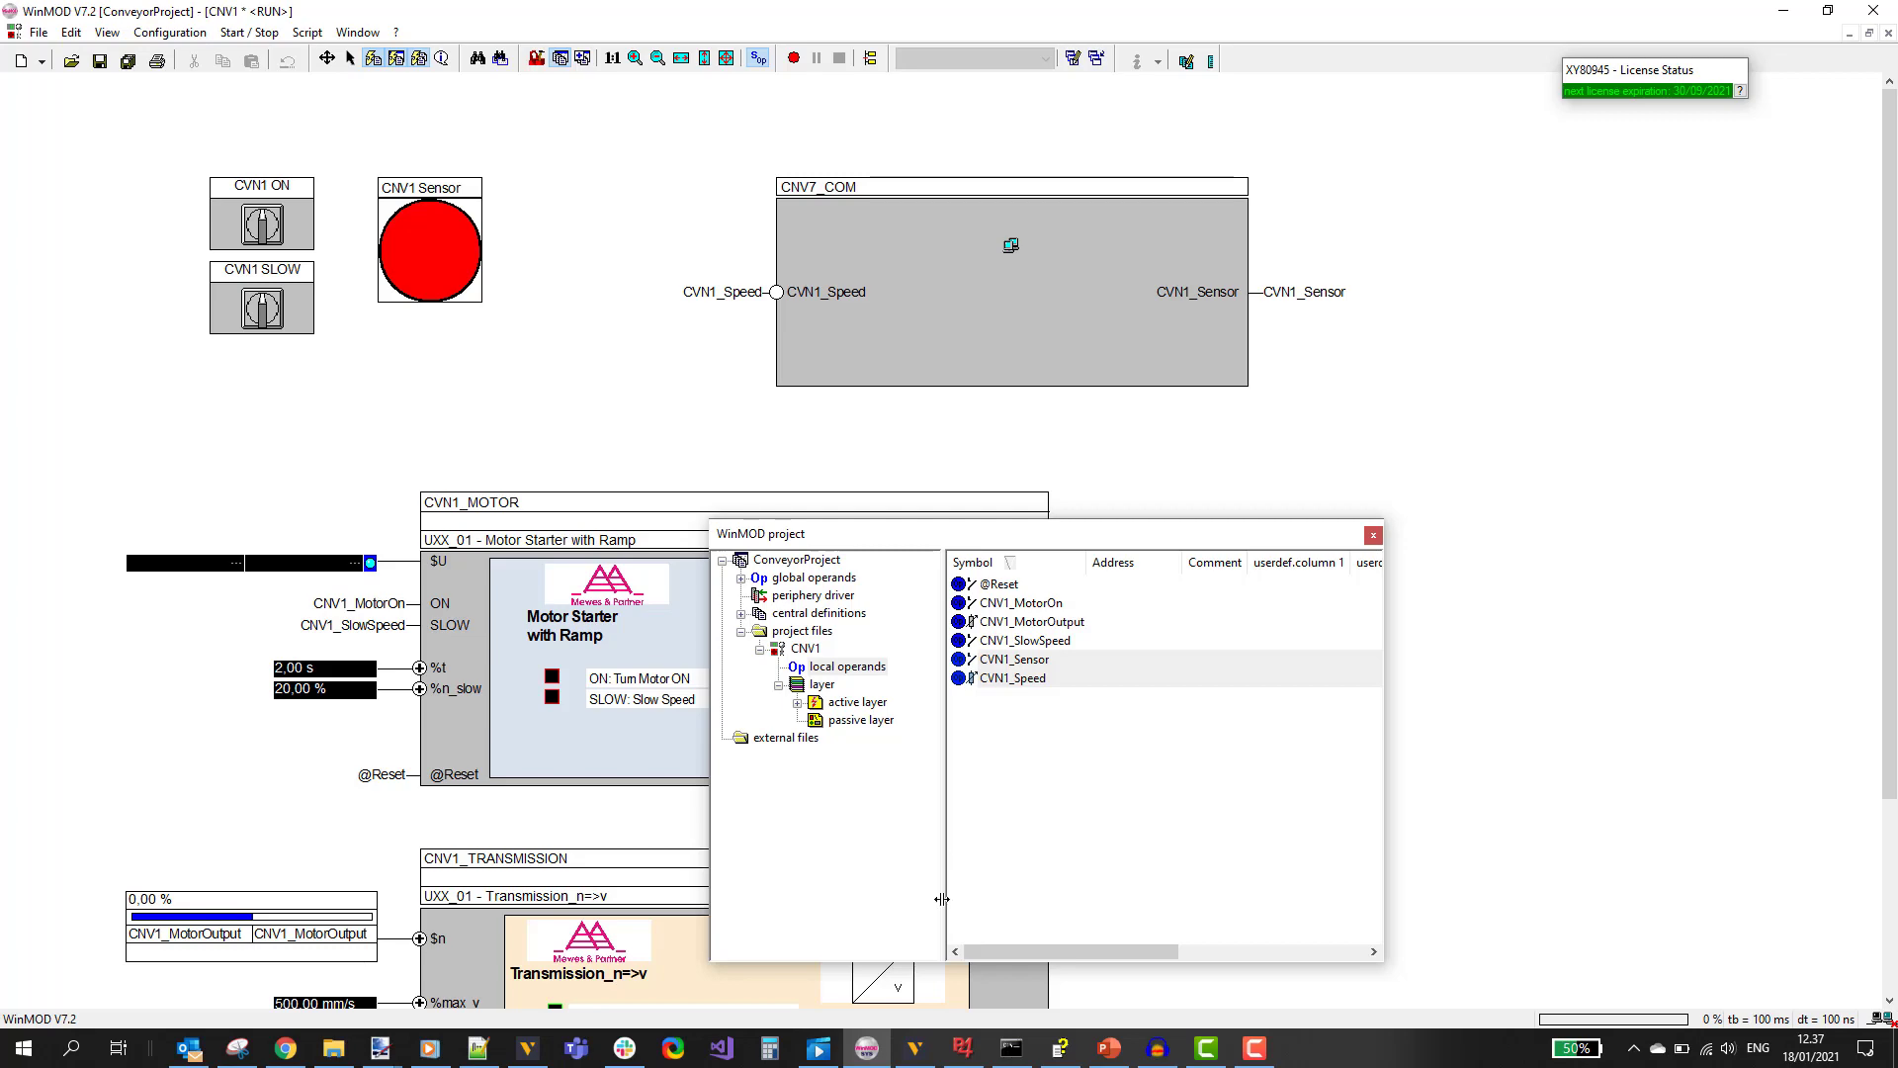
{"action": "mouse_move", "coordinate": [914, 1058]}
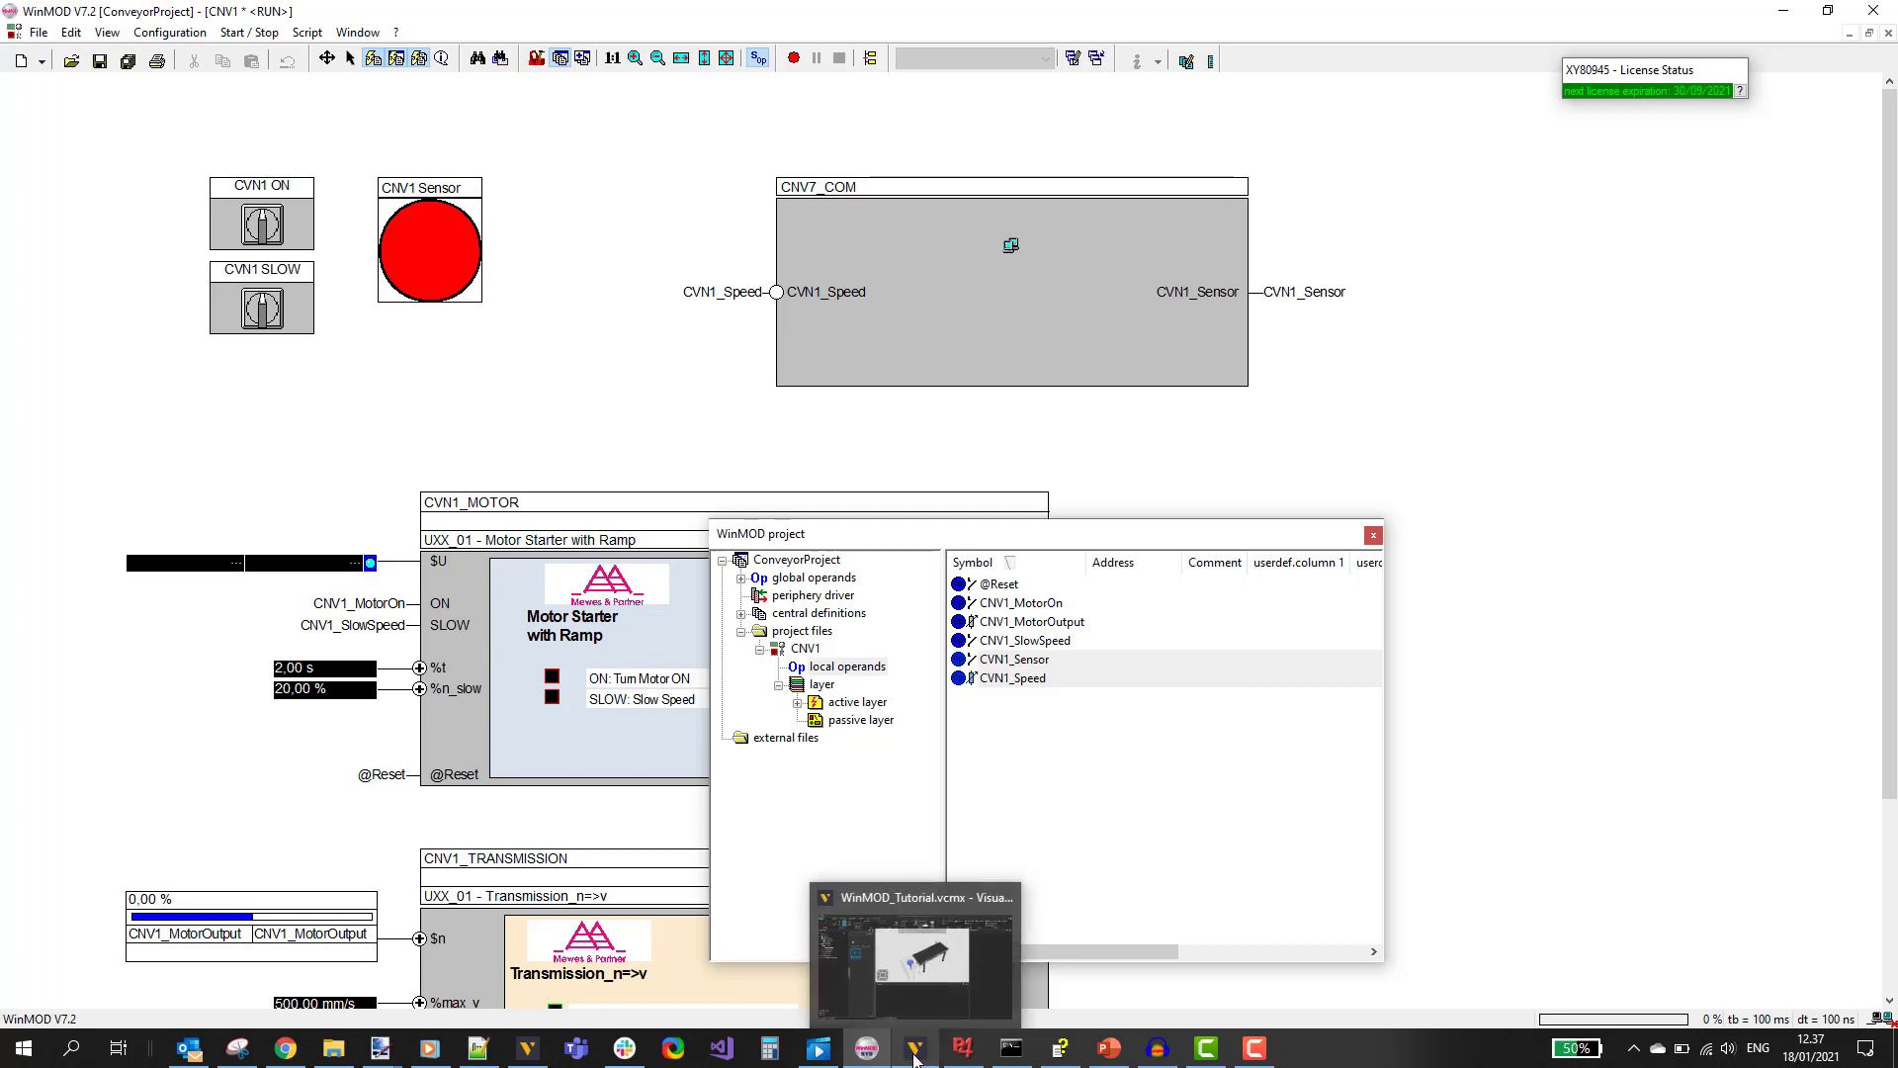
{"action": "left_click", "coordinate": [903, 884]}
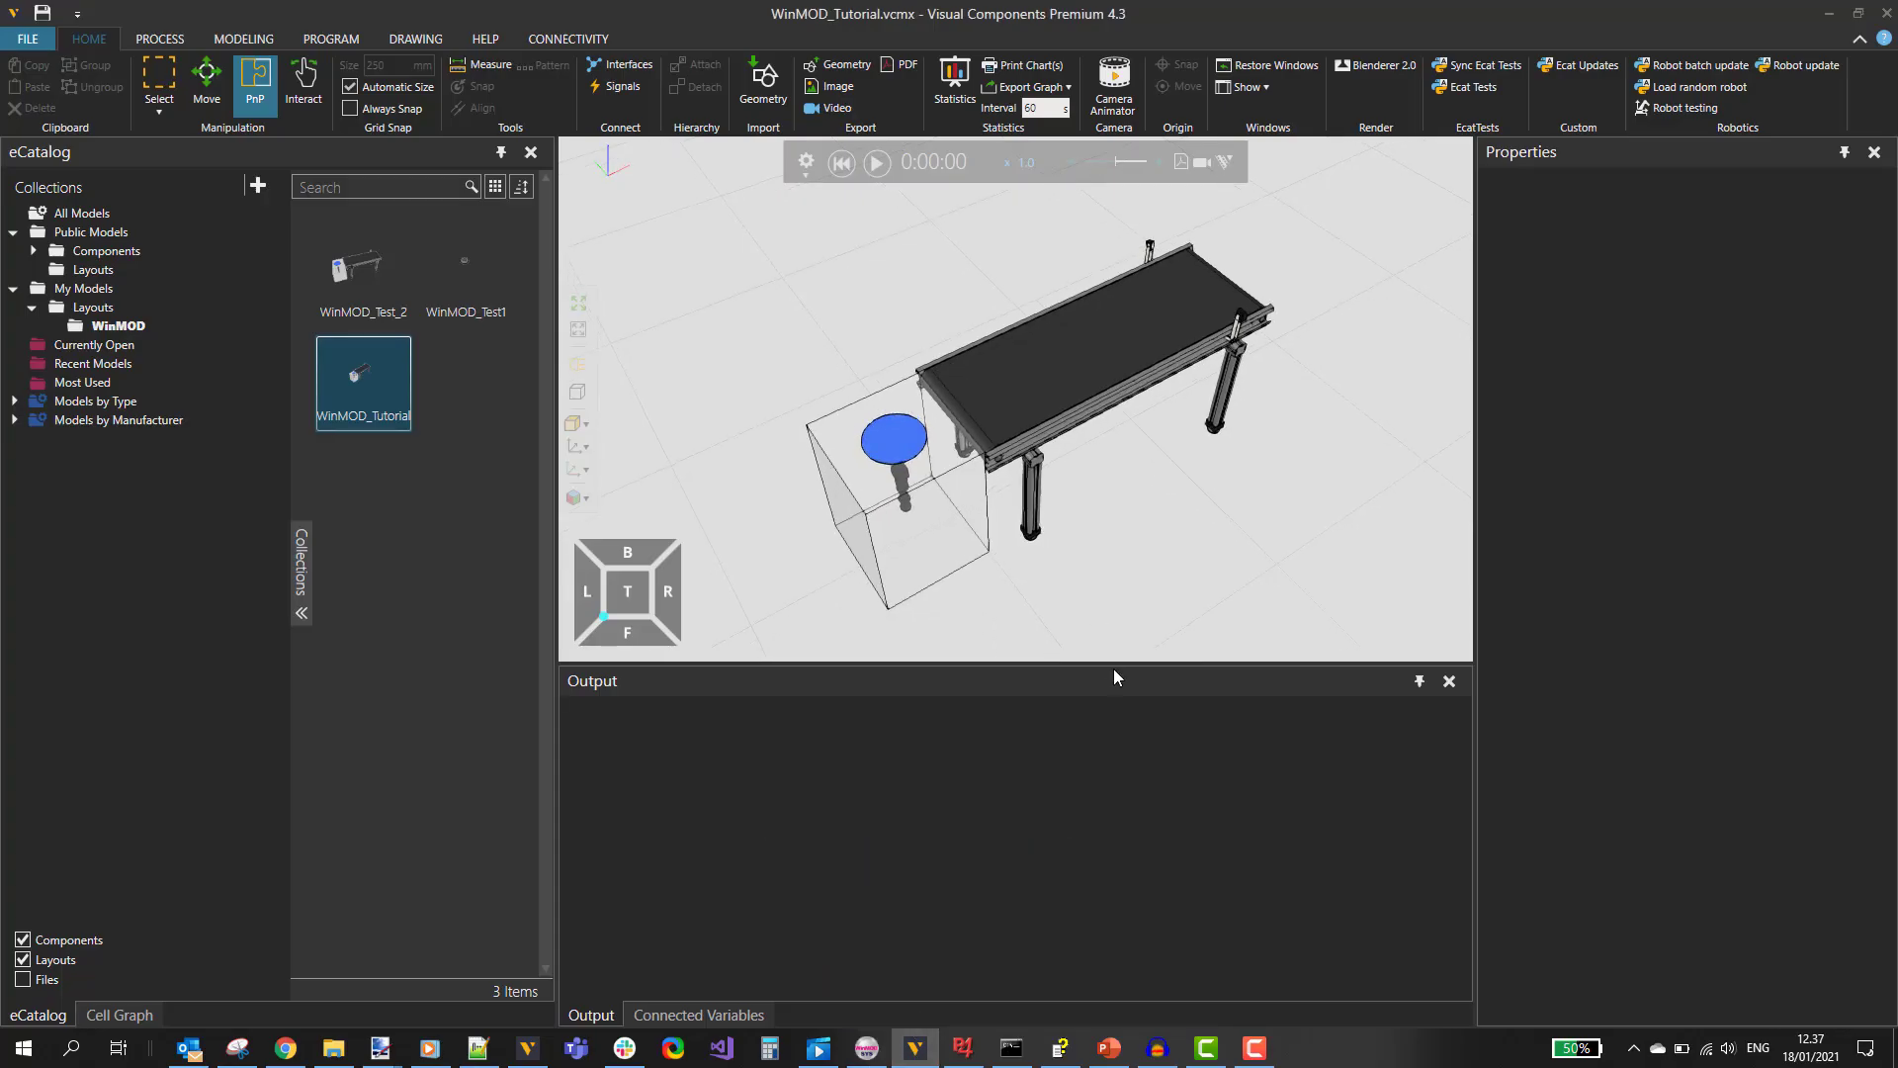
{"action": "left_click_drag", "start_coordinate": [1118, 668], "coordinate": [1116, 890]}
{"action": "scroll", "coordinate": [1065, 660], "scroll_direction": "down", "scroll_amount": 2}
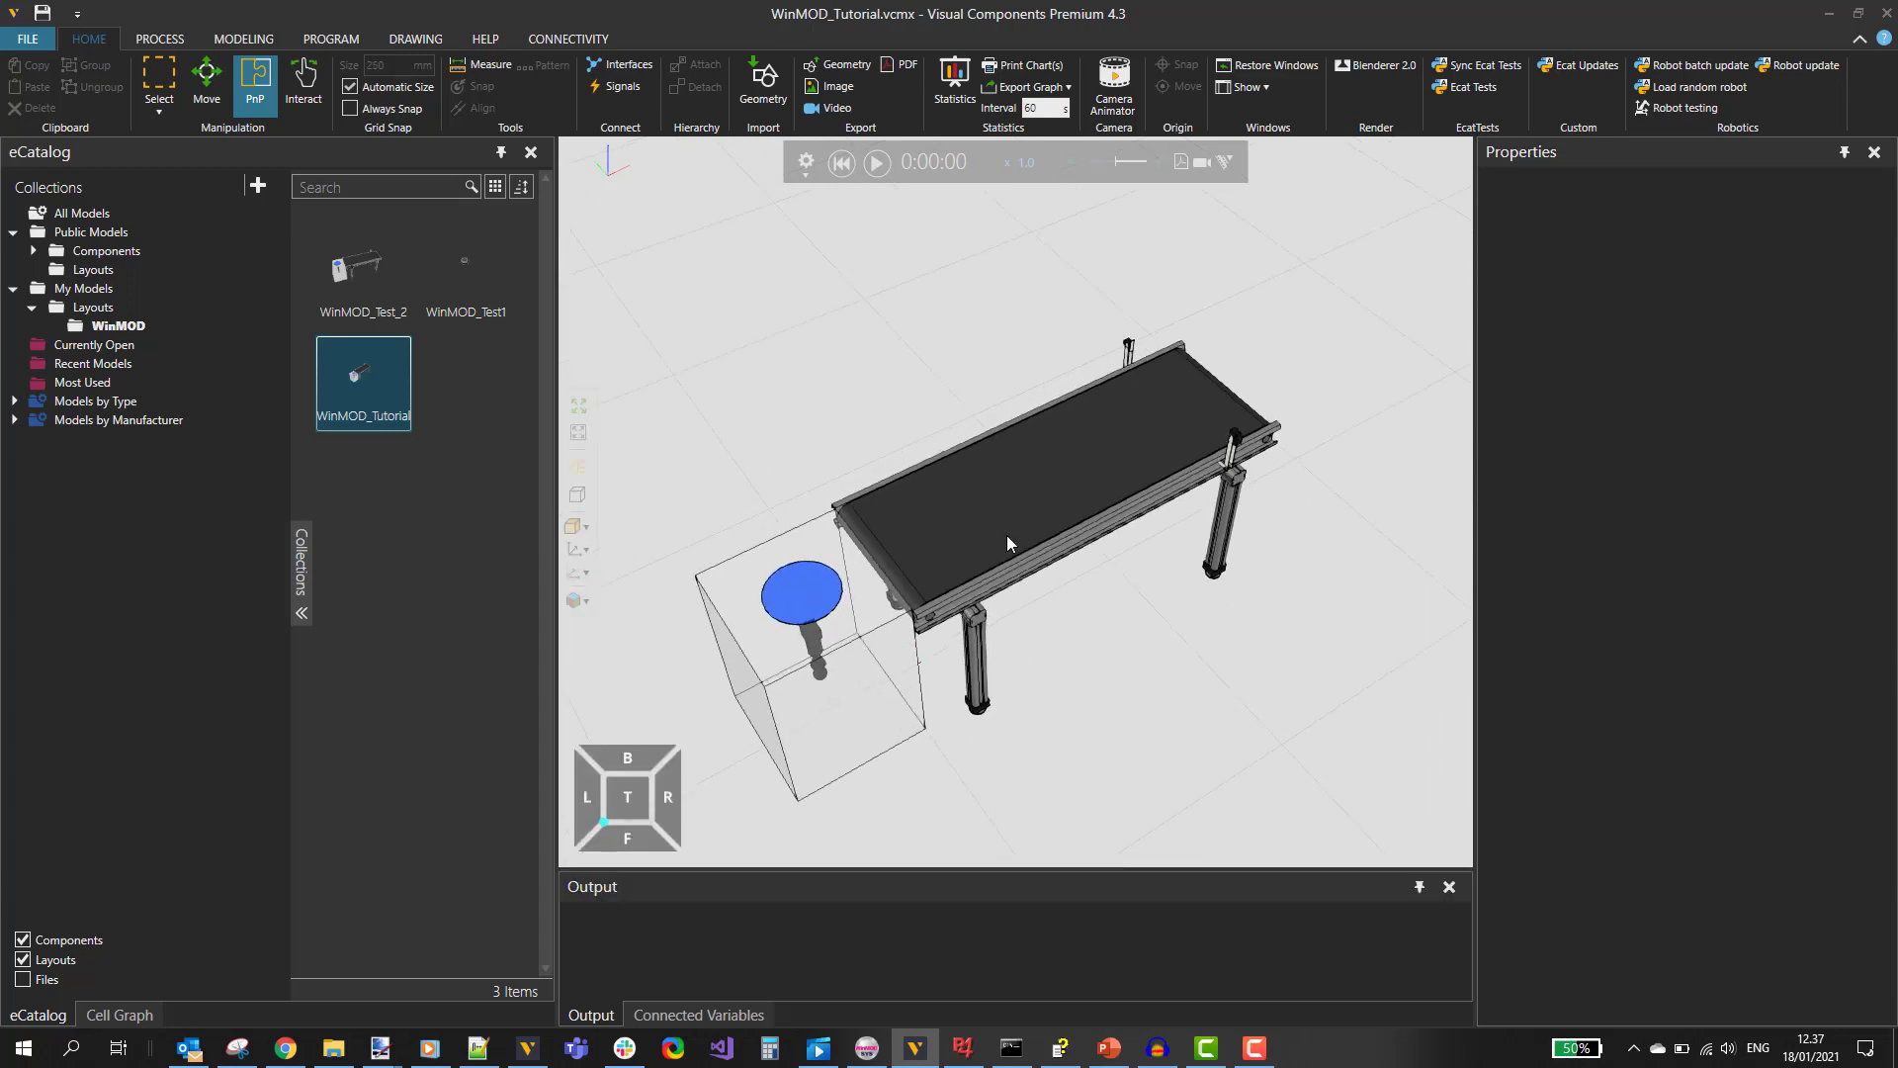
Add a new server under the WinMOD Net connection plugin in the connectivity configuration.
{"action": "left_click", "coordinate": [592, 43]}
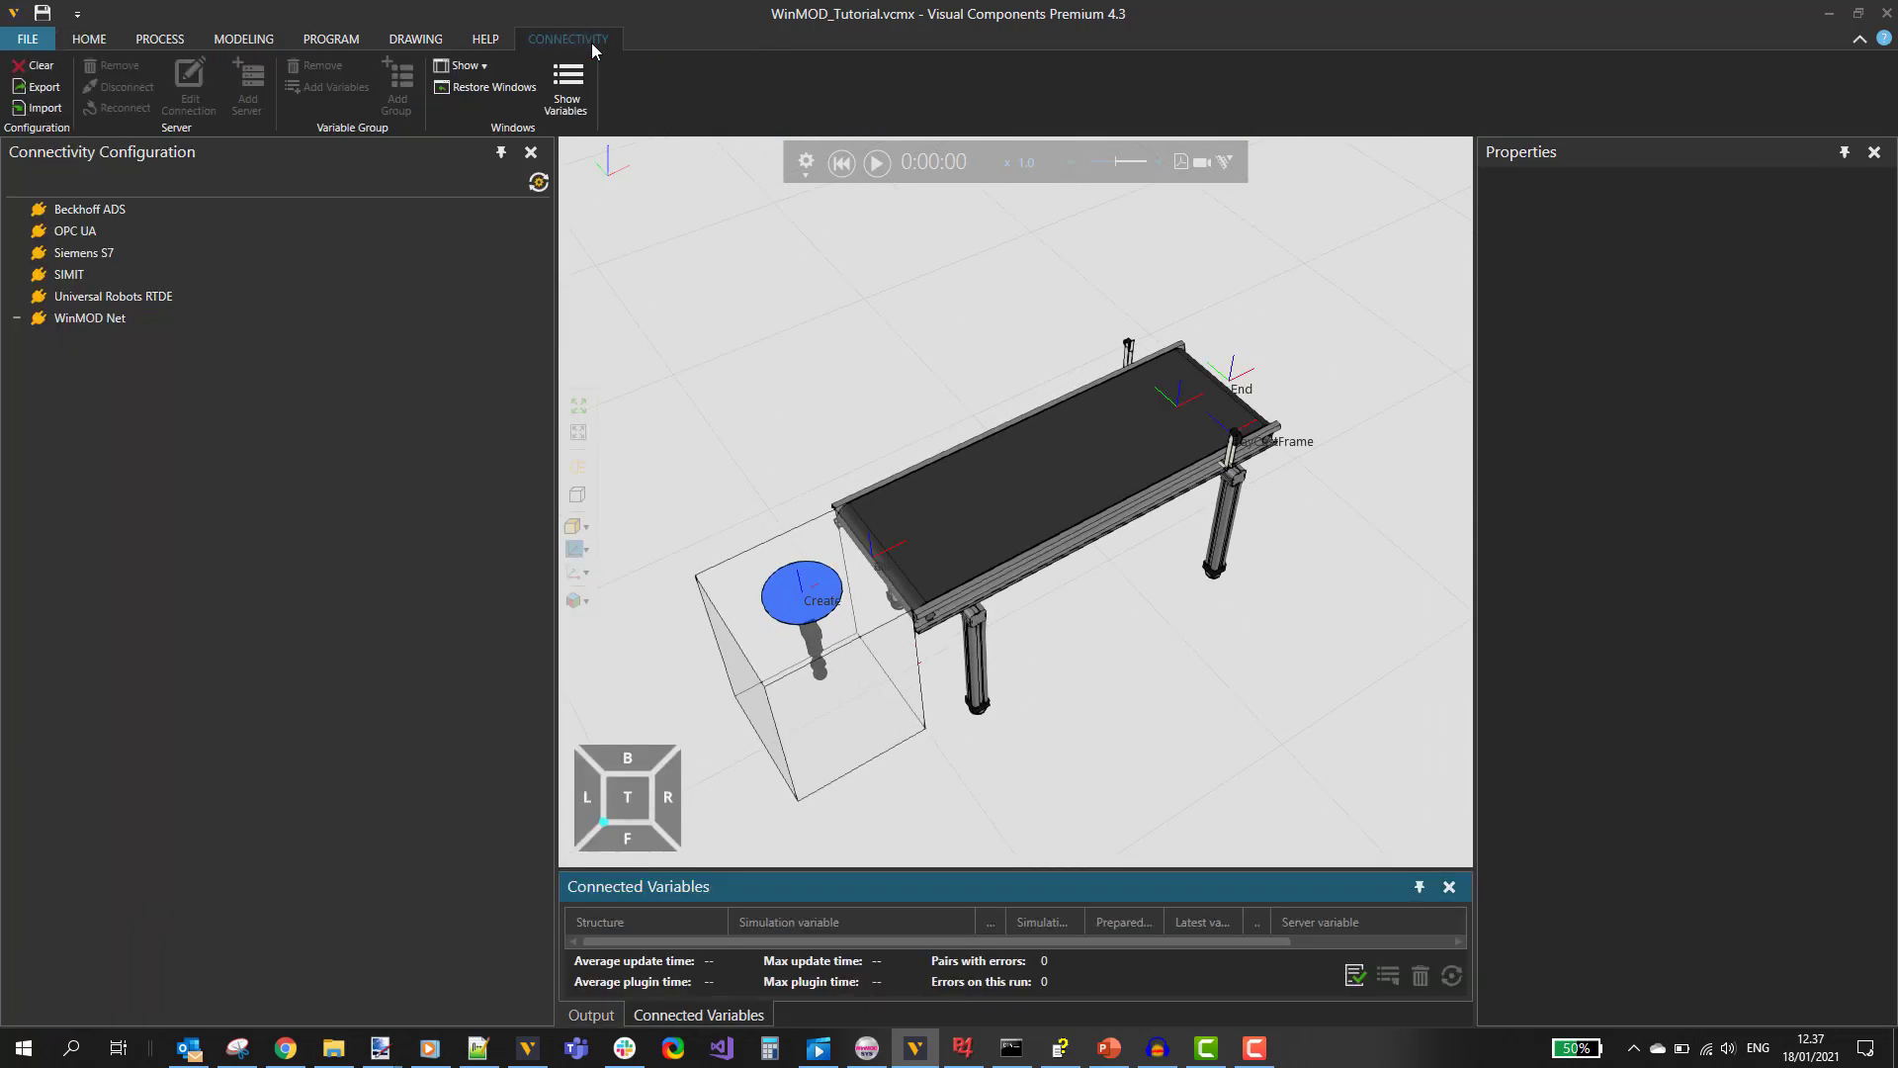
{"action": "left_click", "coordinate": [108, 320]}
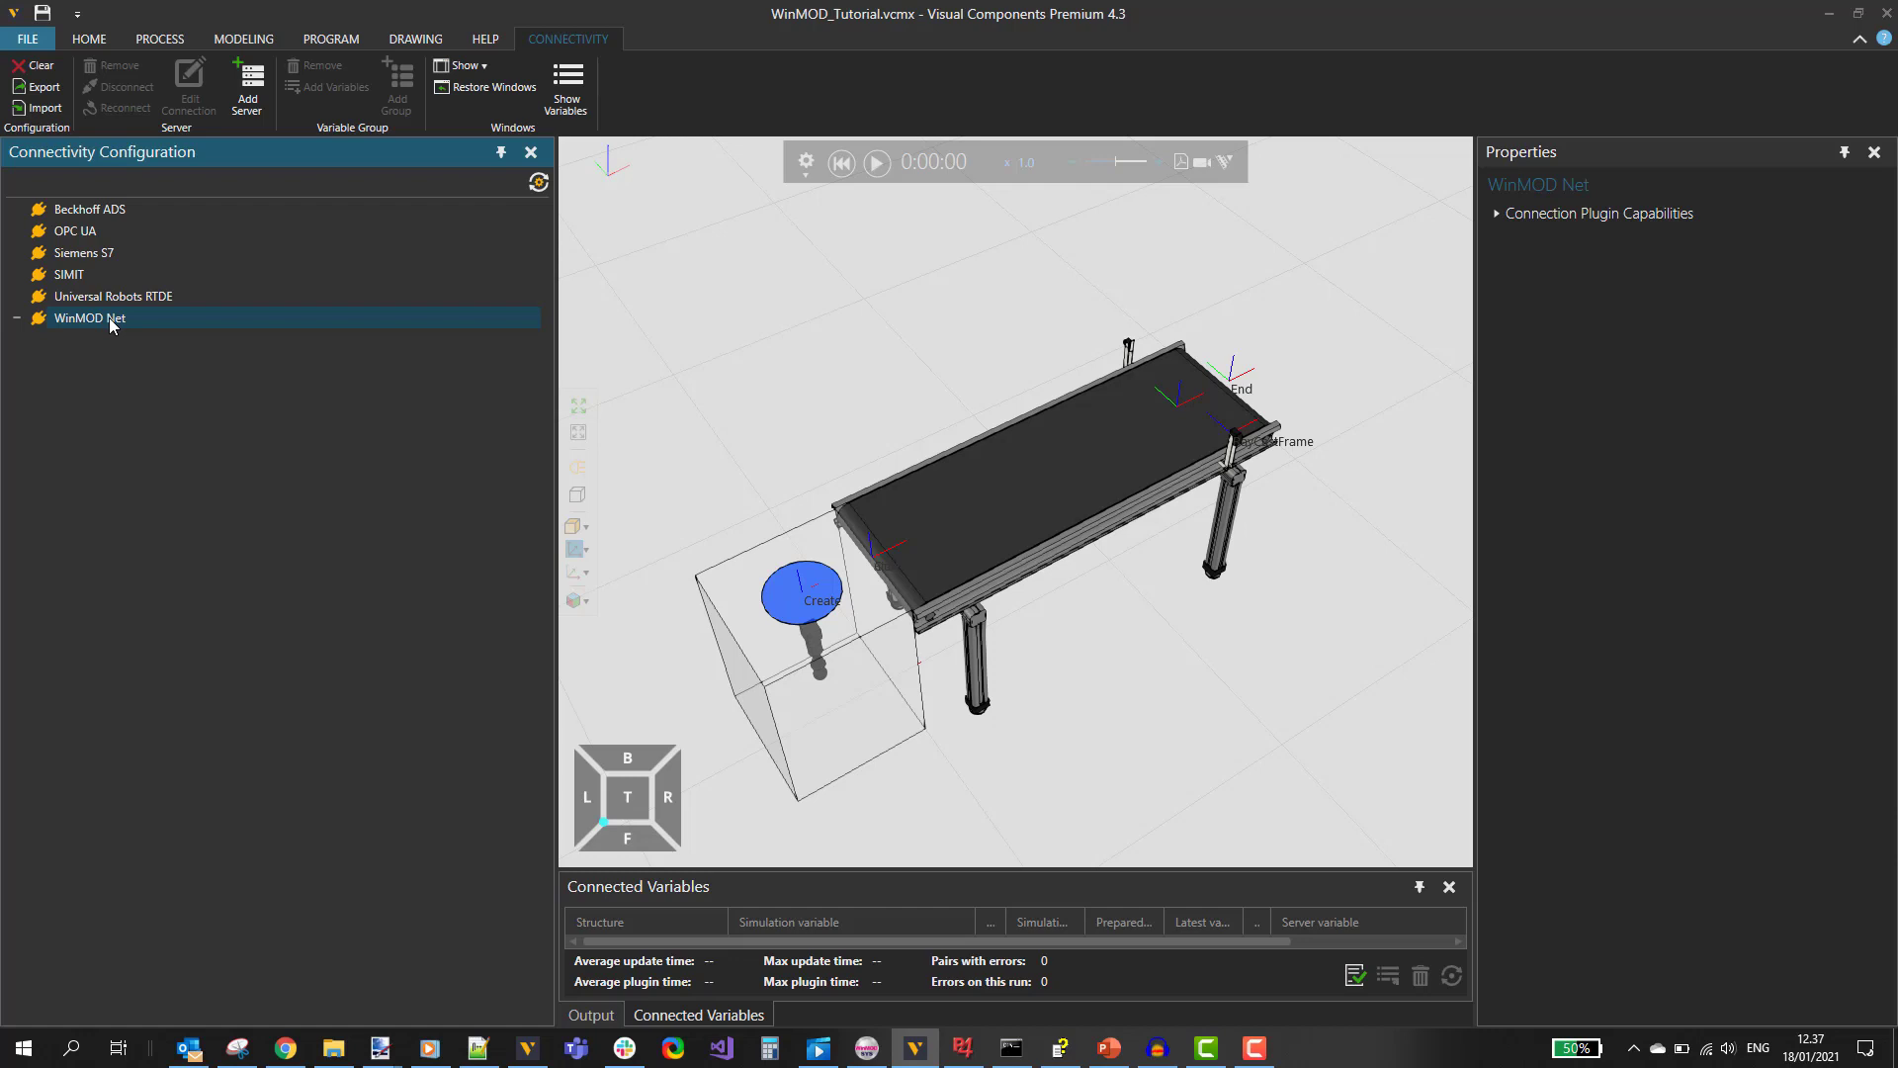
{"action": "right_click", "coordinate": [109, 317]}
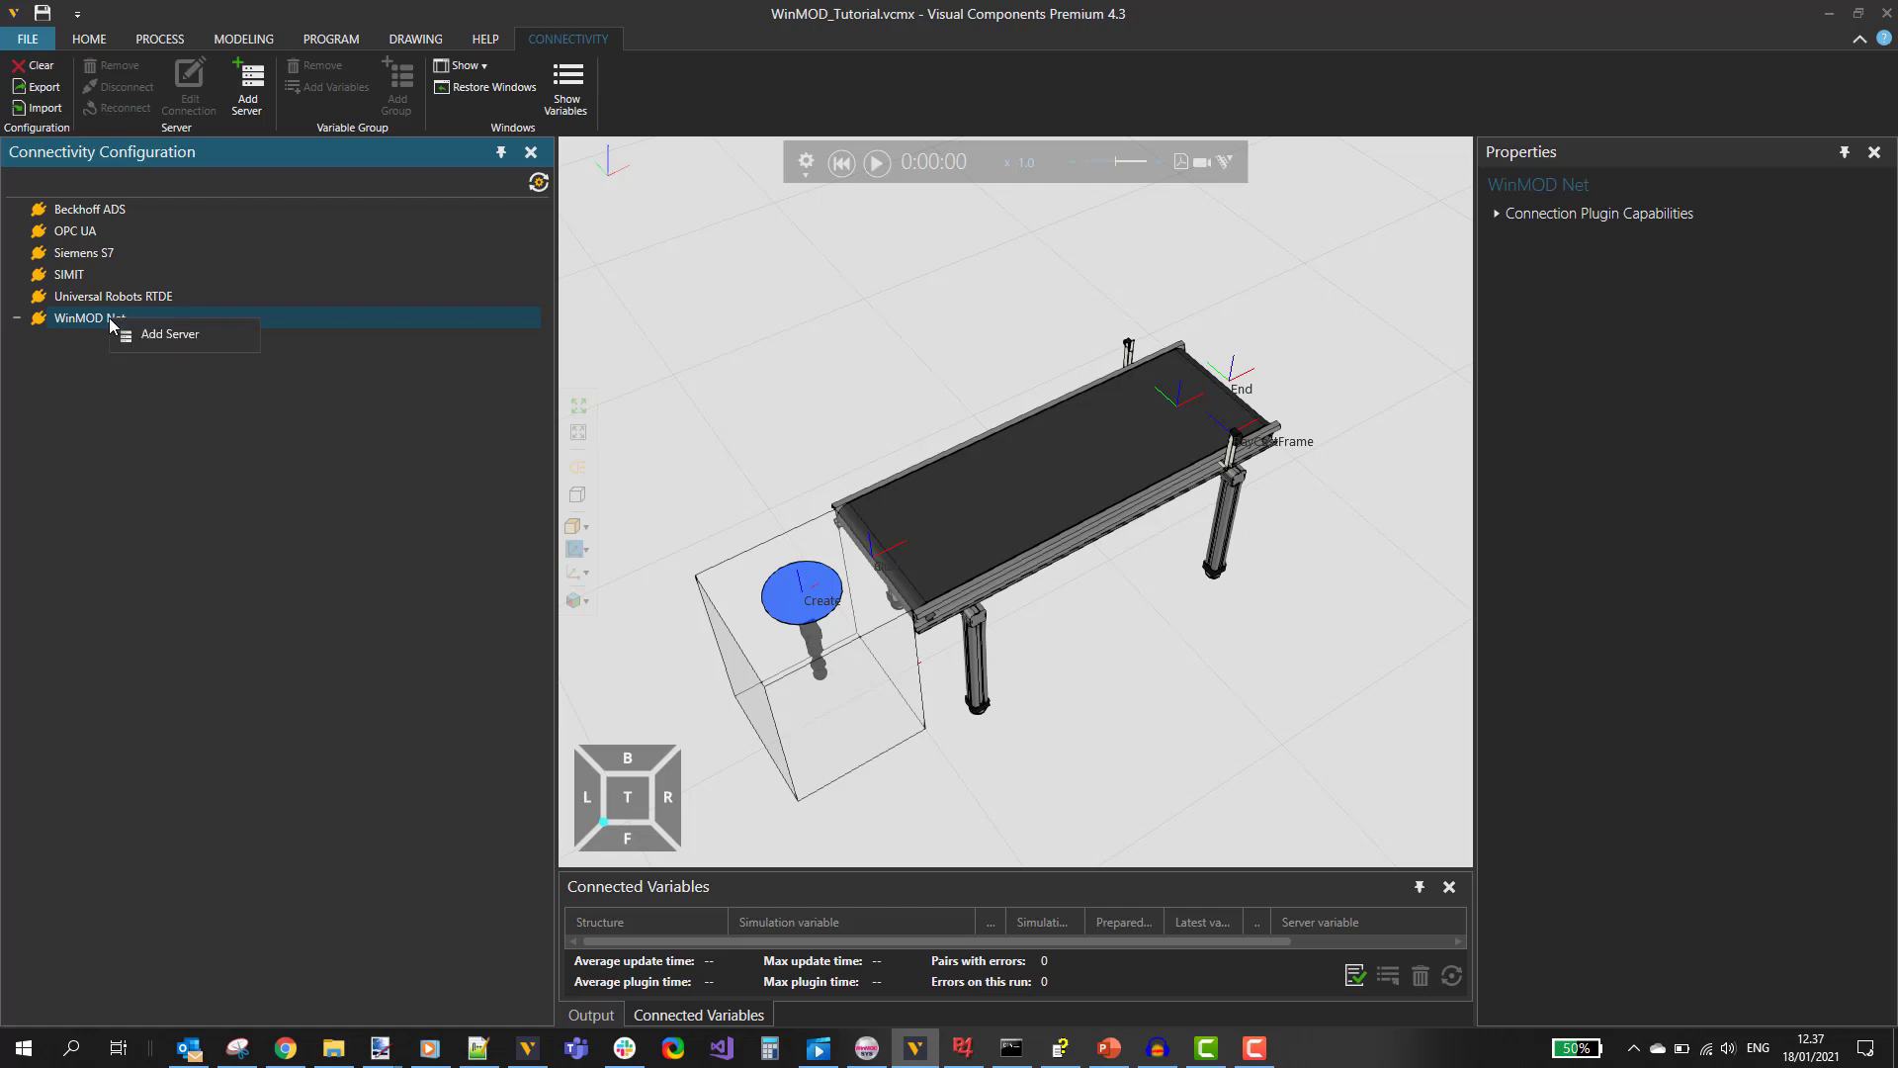
{"action": "left_click", "coordinate": [217, 338]}
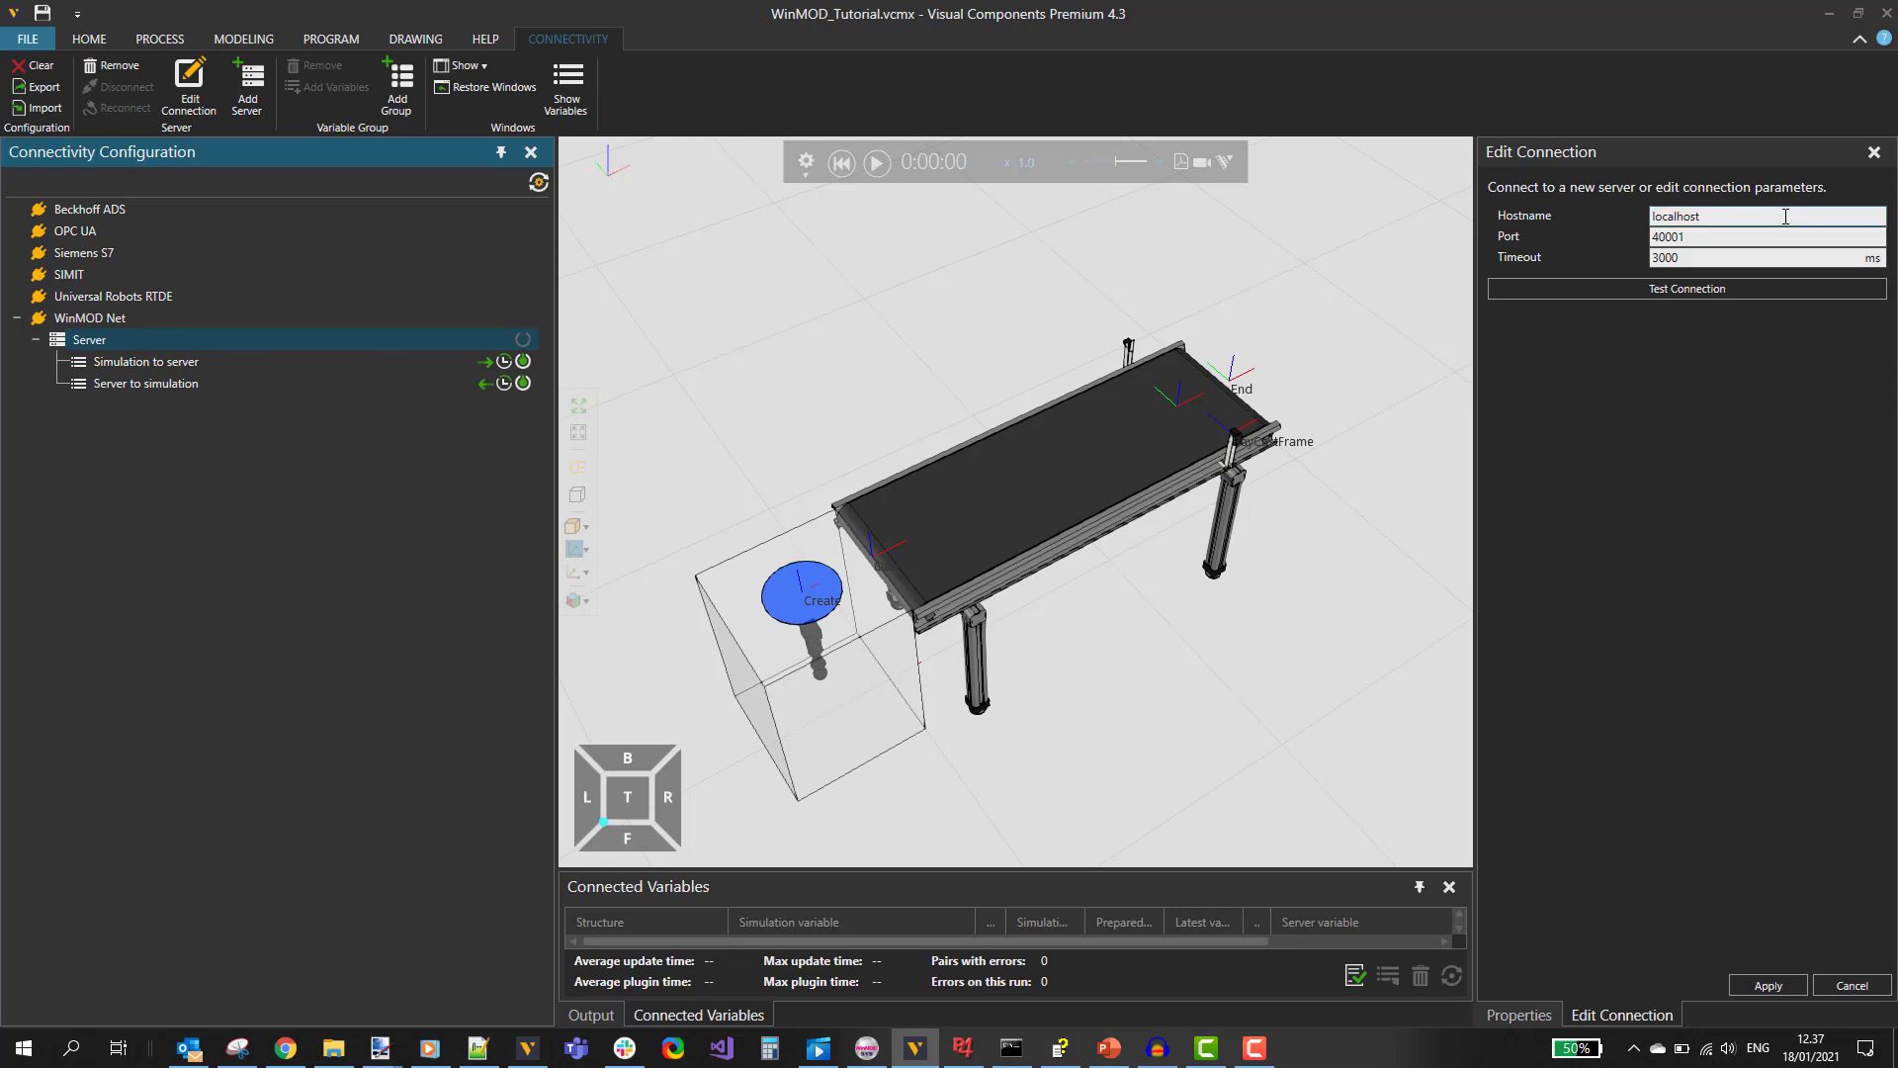
Test the new server's connection to localhost on port 40001 and apply the connection settings.
{"action": "left_click", "coordinate": [1592, 196]}
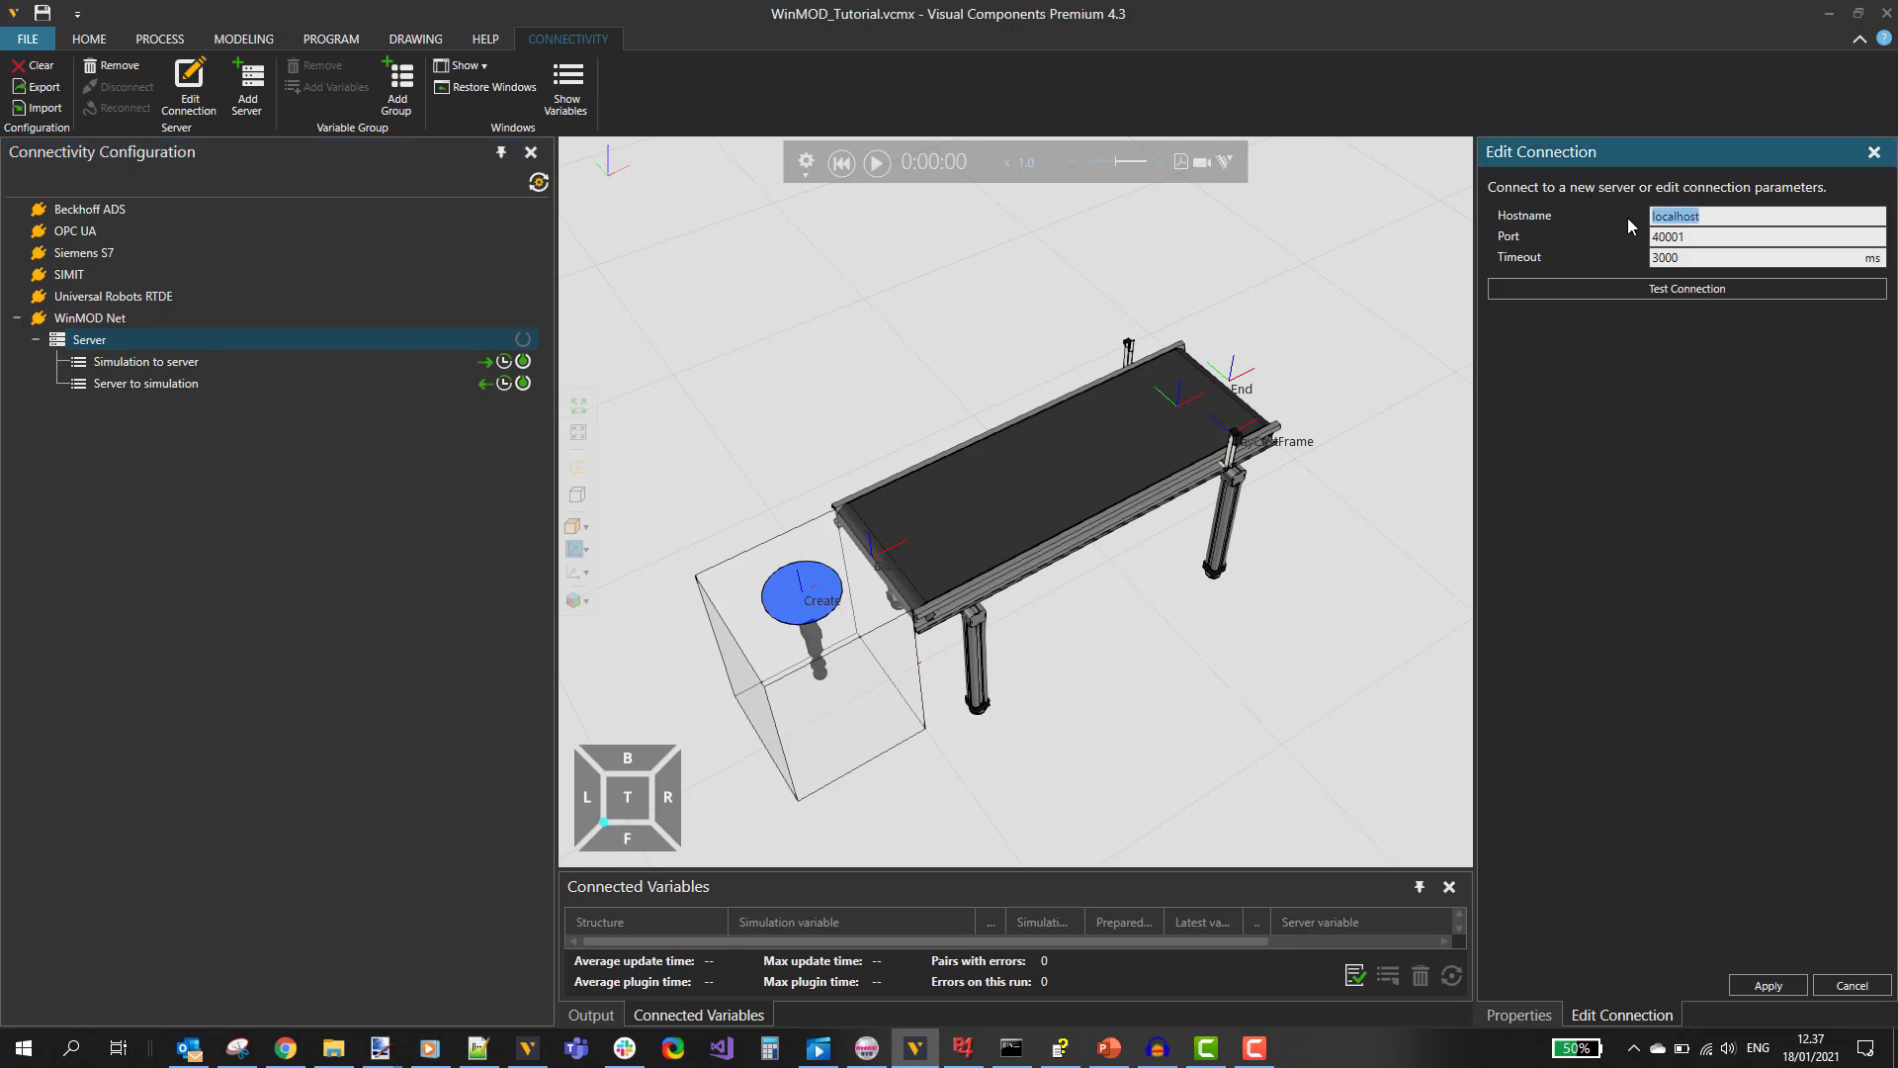
{"action": "left_click", "coordinate": [1699, 236]}
{"action": "left_click_drag", "start_coordinate": [1715, 236], "coordinate": [1658, 236]}
{"action": "left_click", "coordinate": [1681, 240]}
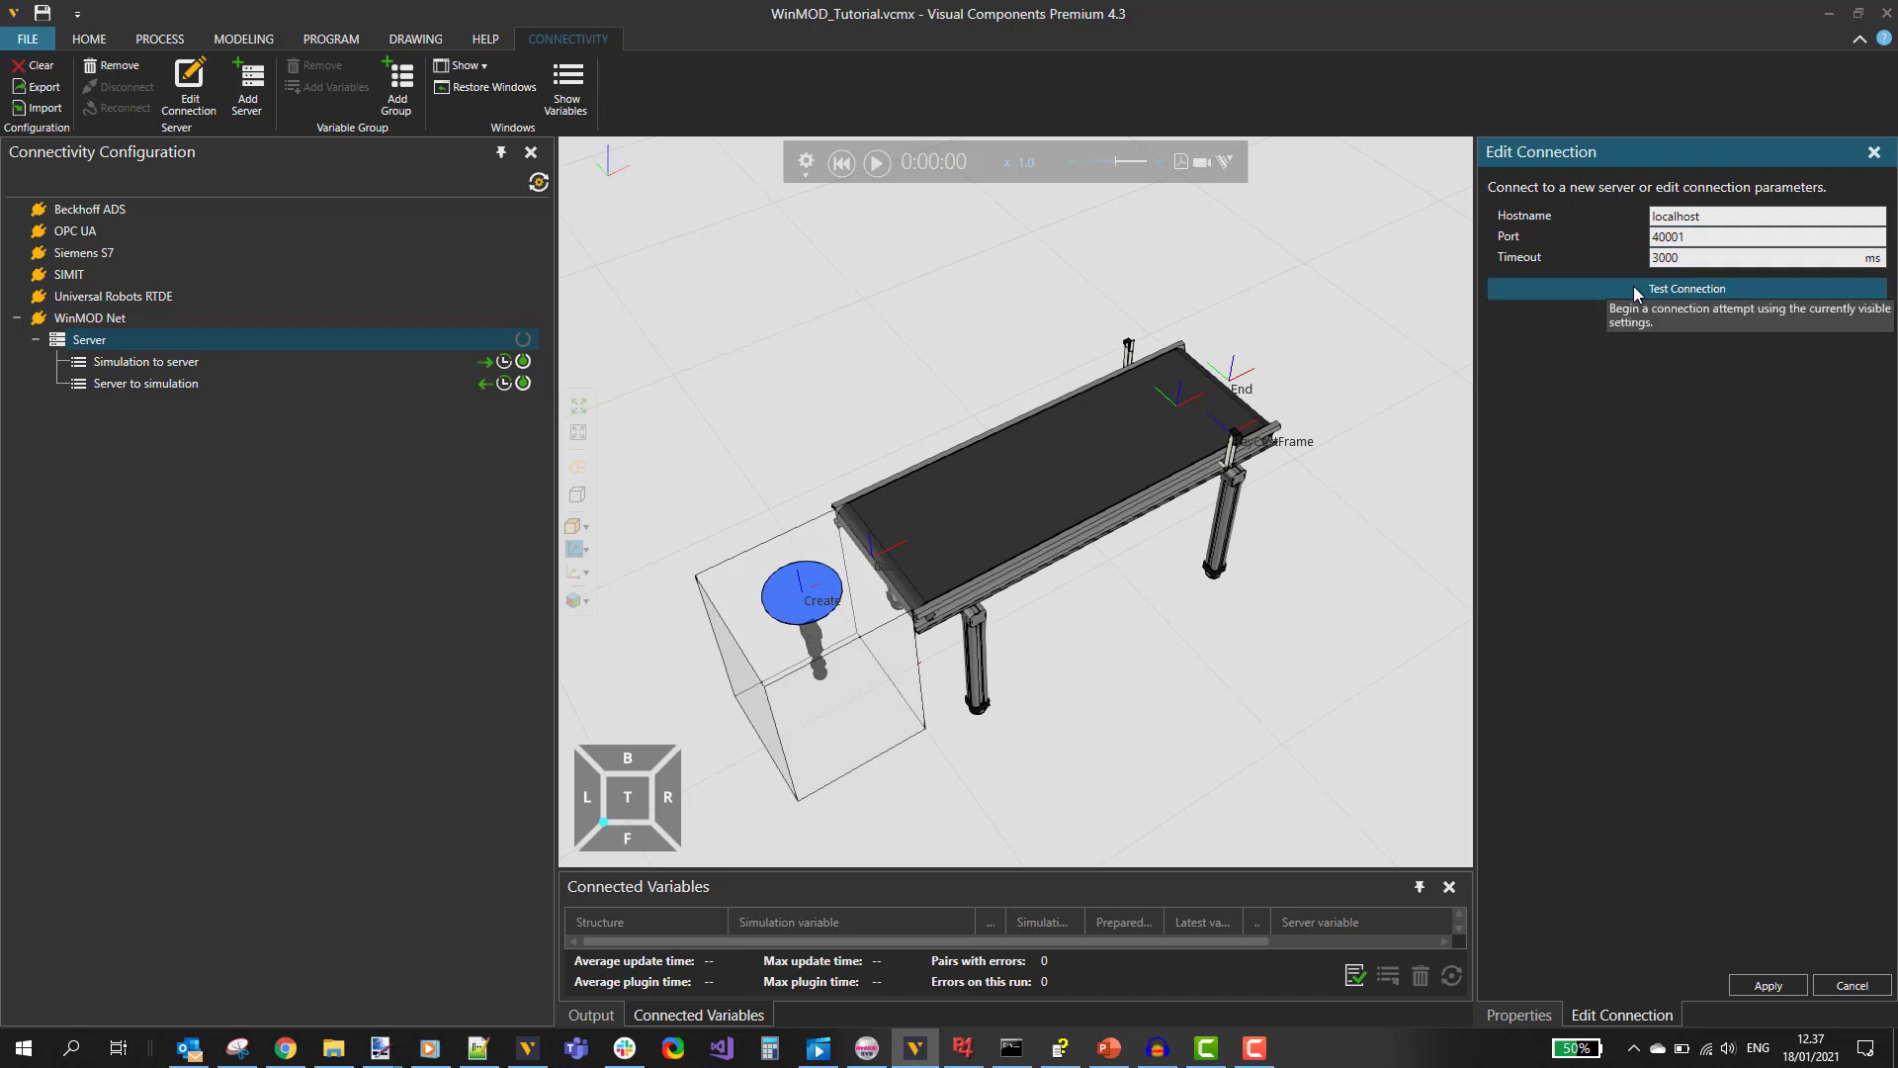
{"action": "left_click", "coordinate": [1634, 289]}
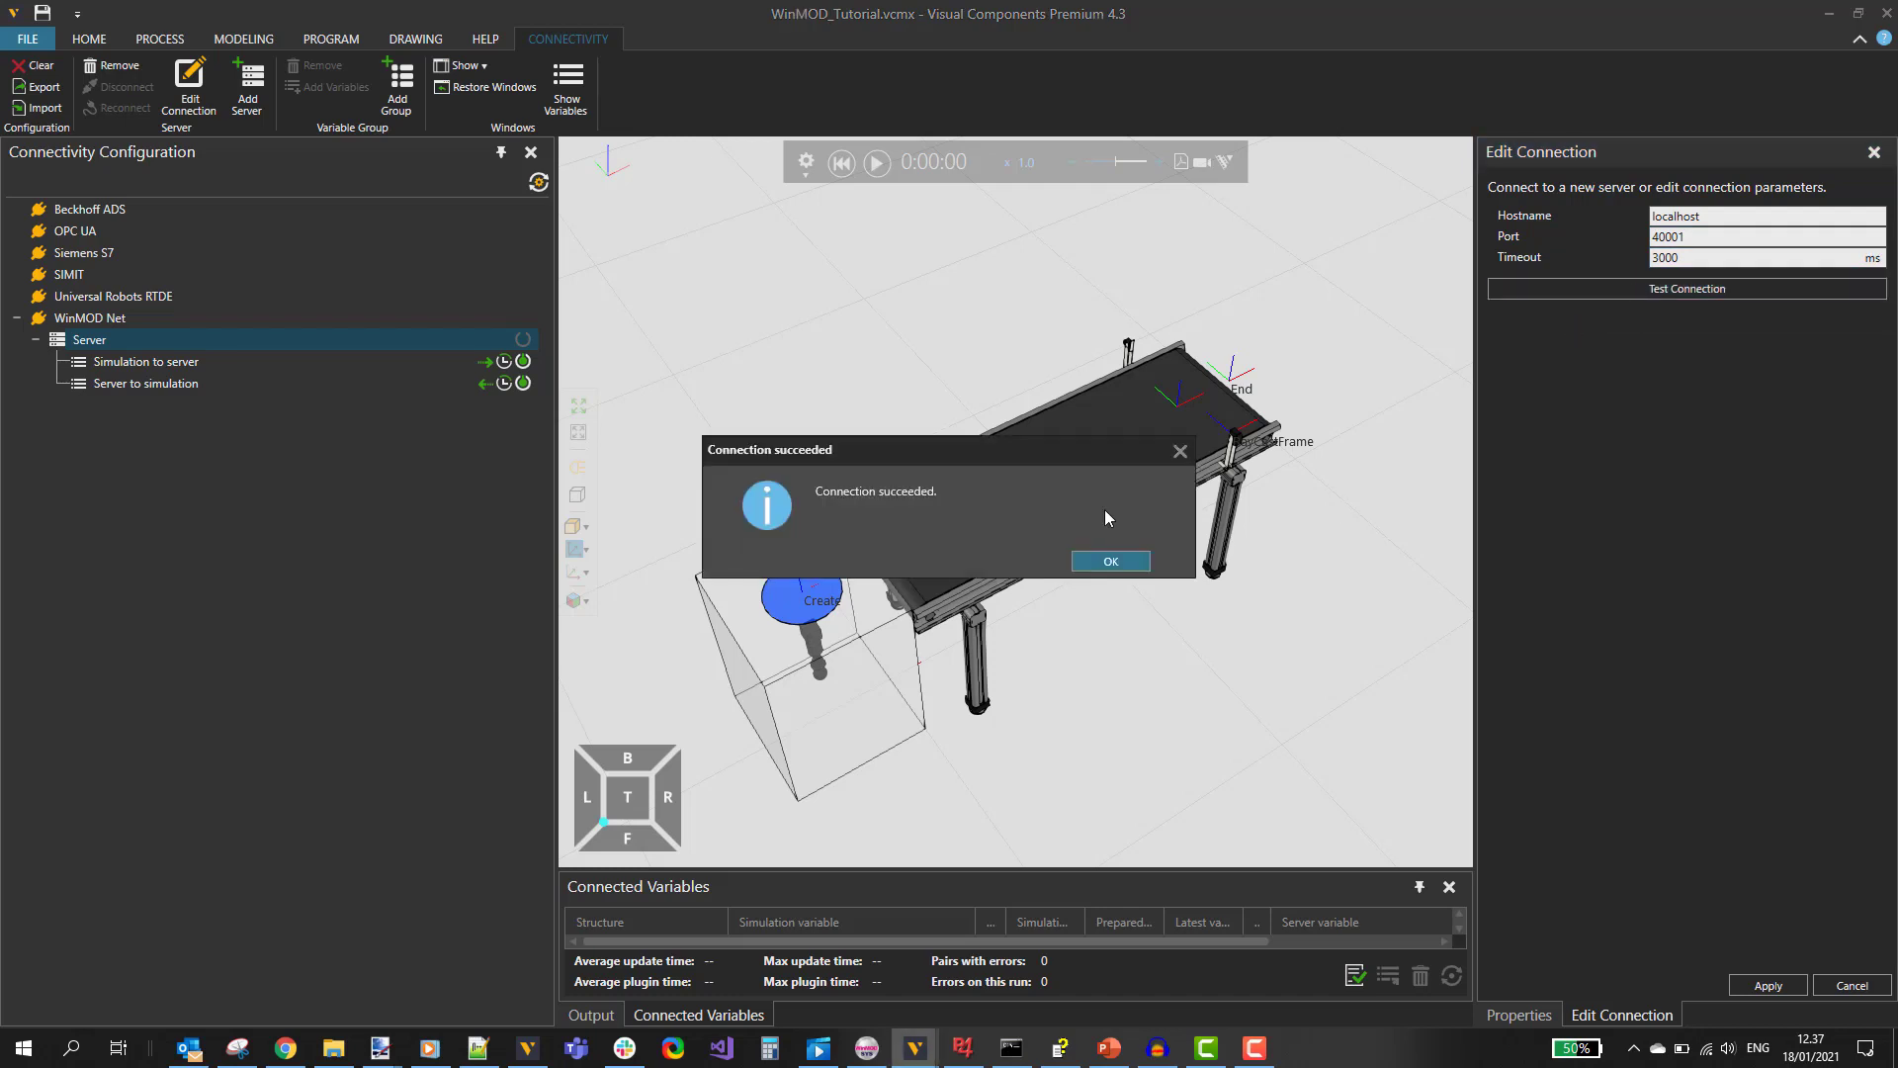
{"action": "left_click", "coordinate": [1120, 565]}
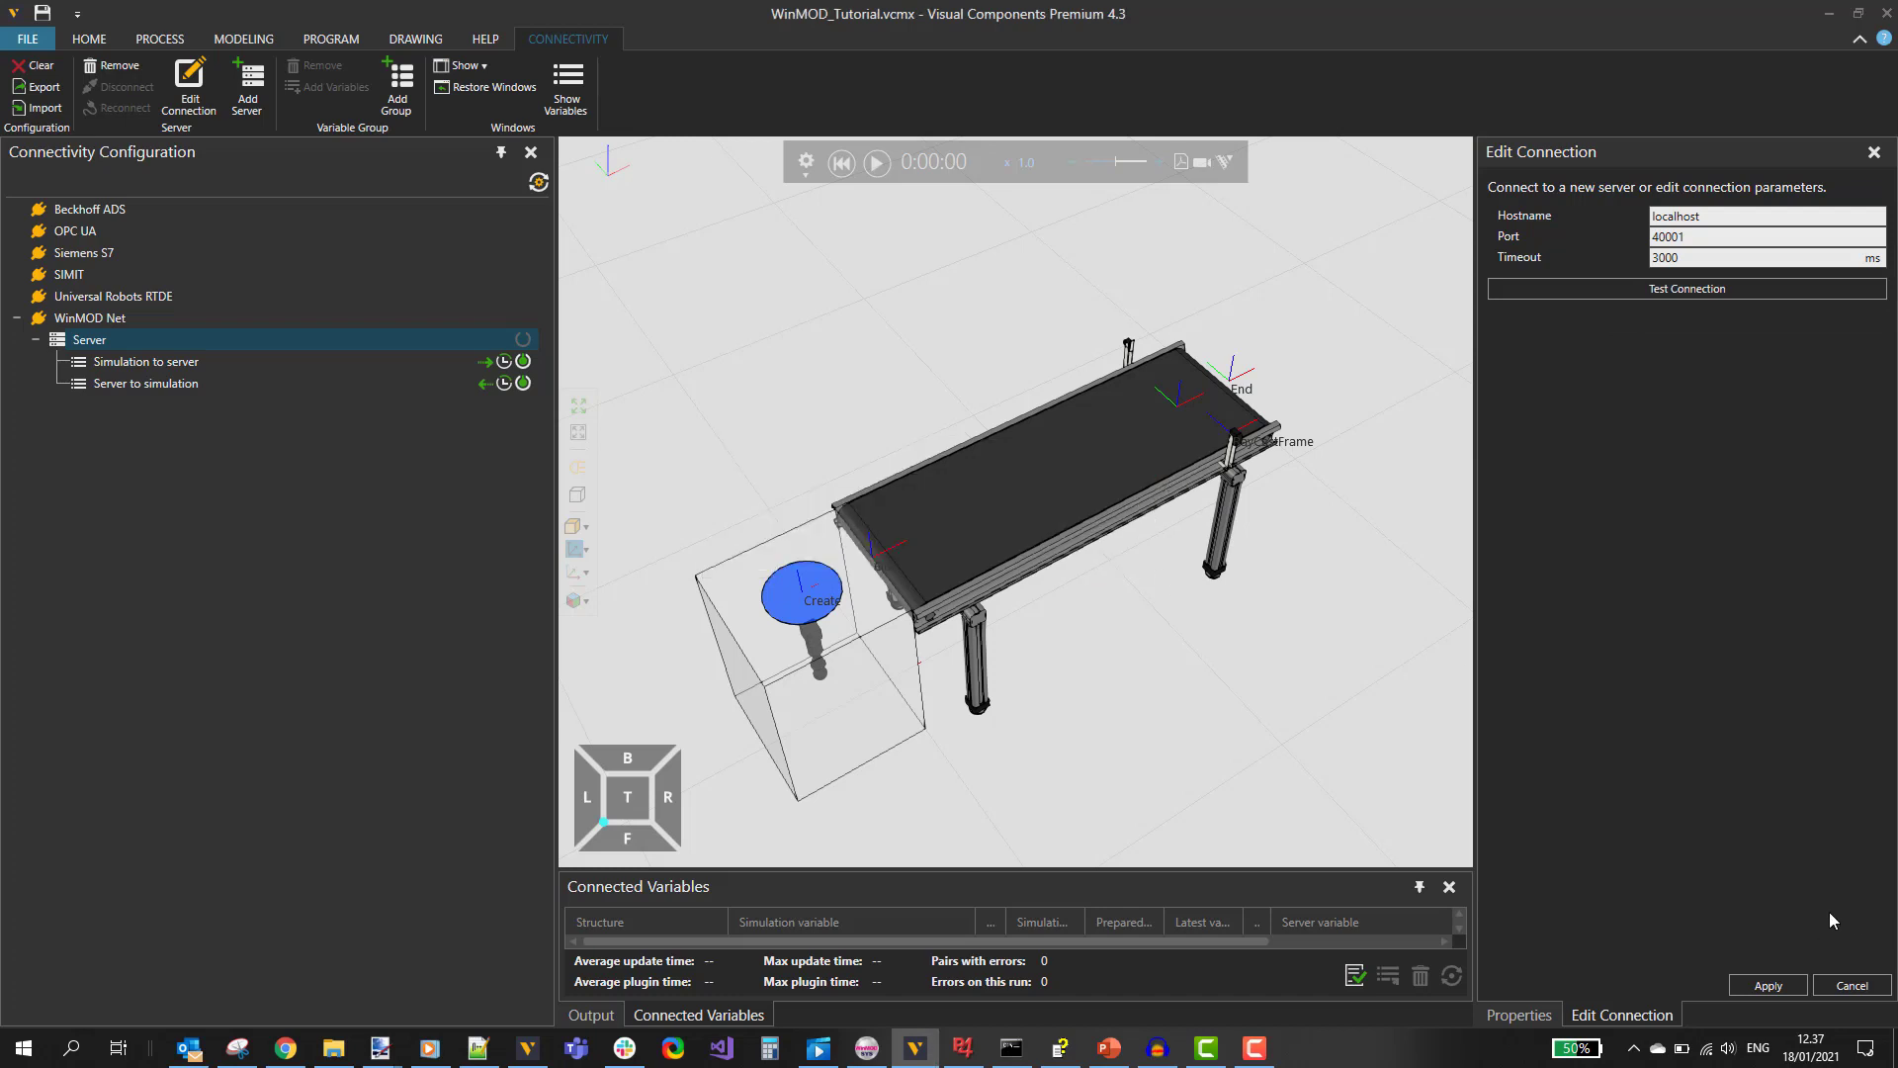
{"action": "left_click", "coordinate": [1768, 985]}
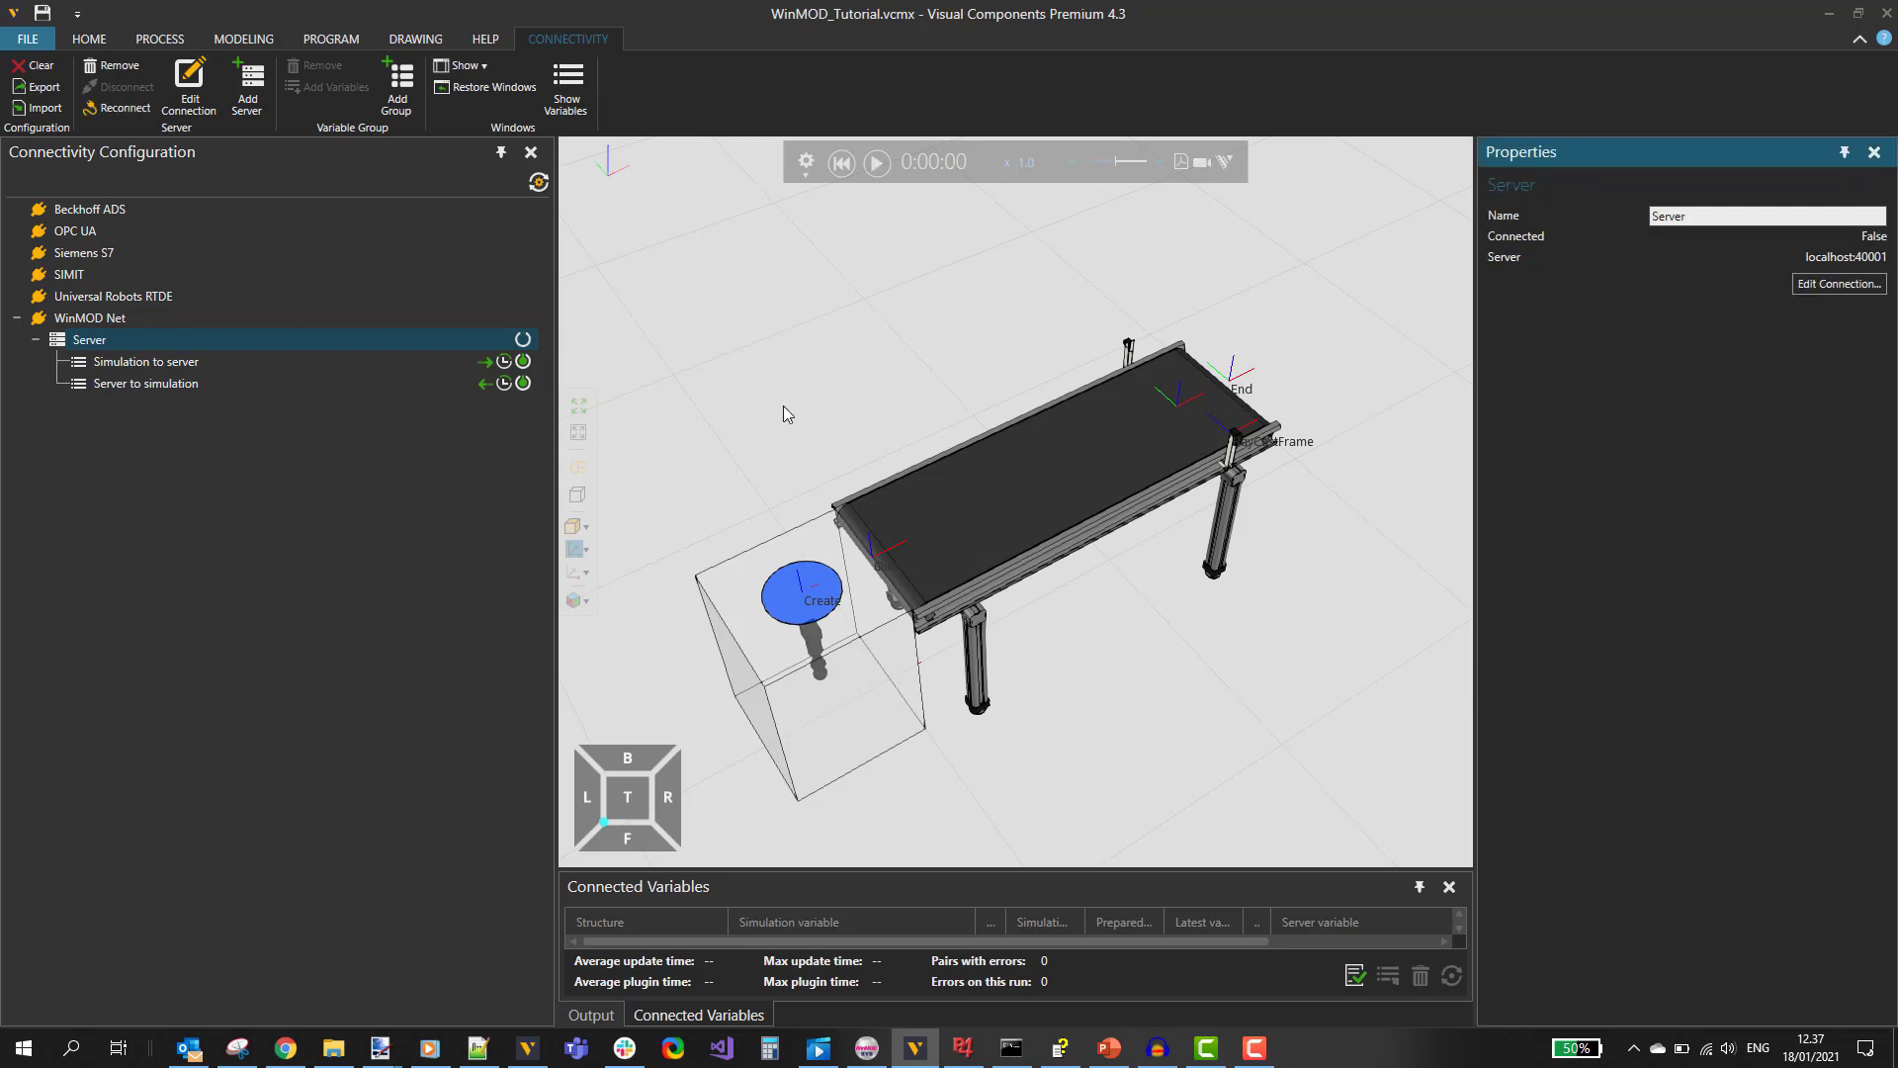
Activate the server connection and open the variable pairing for its Server to simulation group.
{"action": "left_click", "coordinate": [524, 341]}
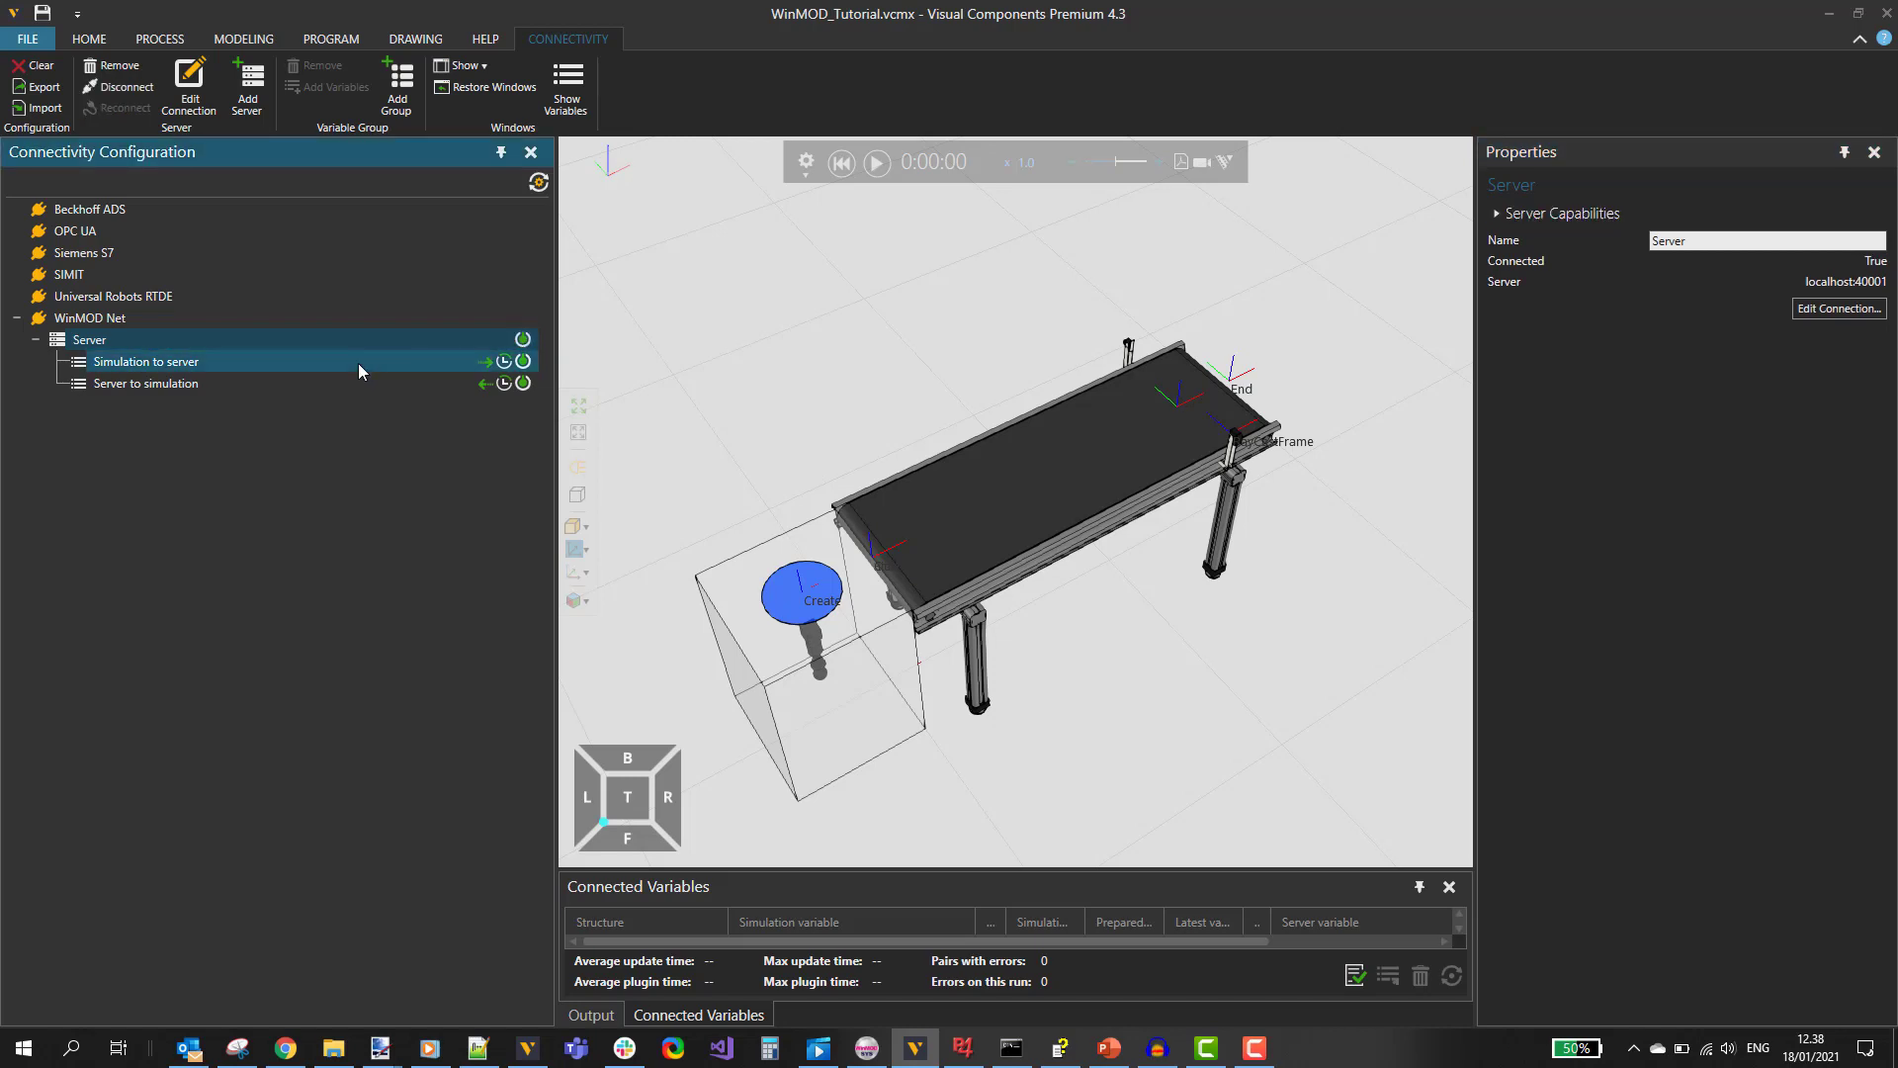
{"action": "left_click", "coordinate": [176, 383]}
{"action": "right_click", "coordinate": [177, 384]}
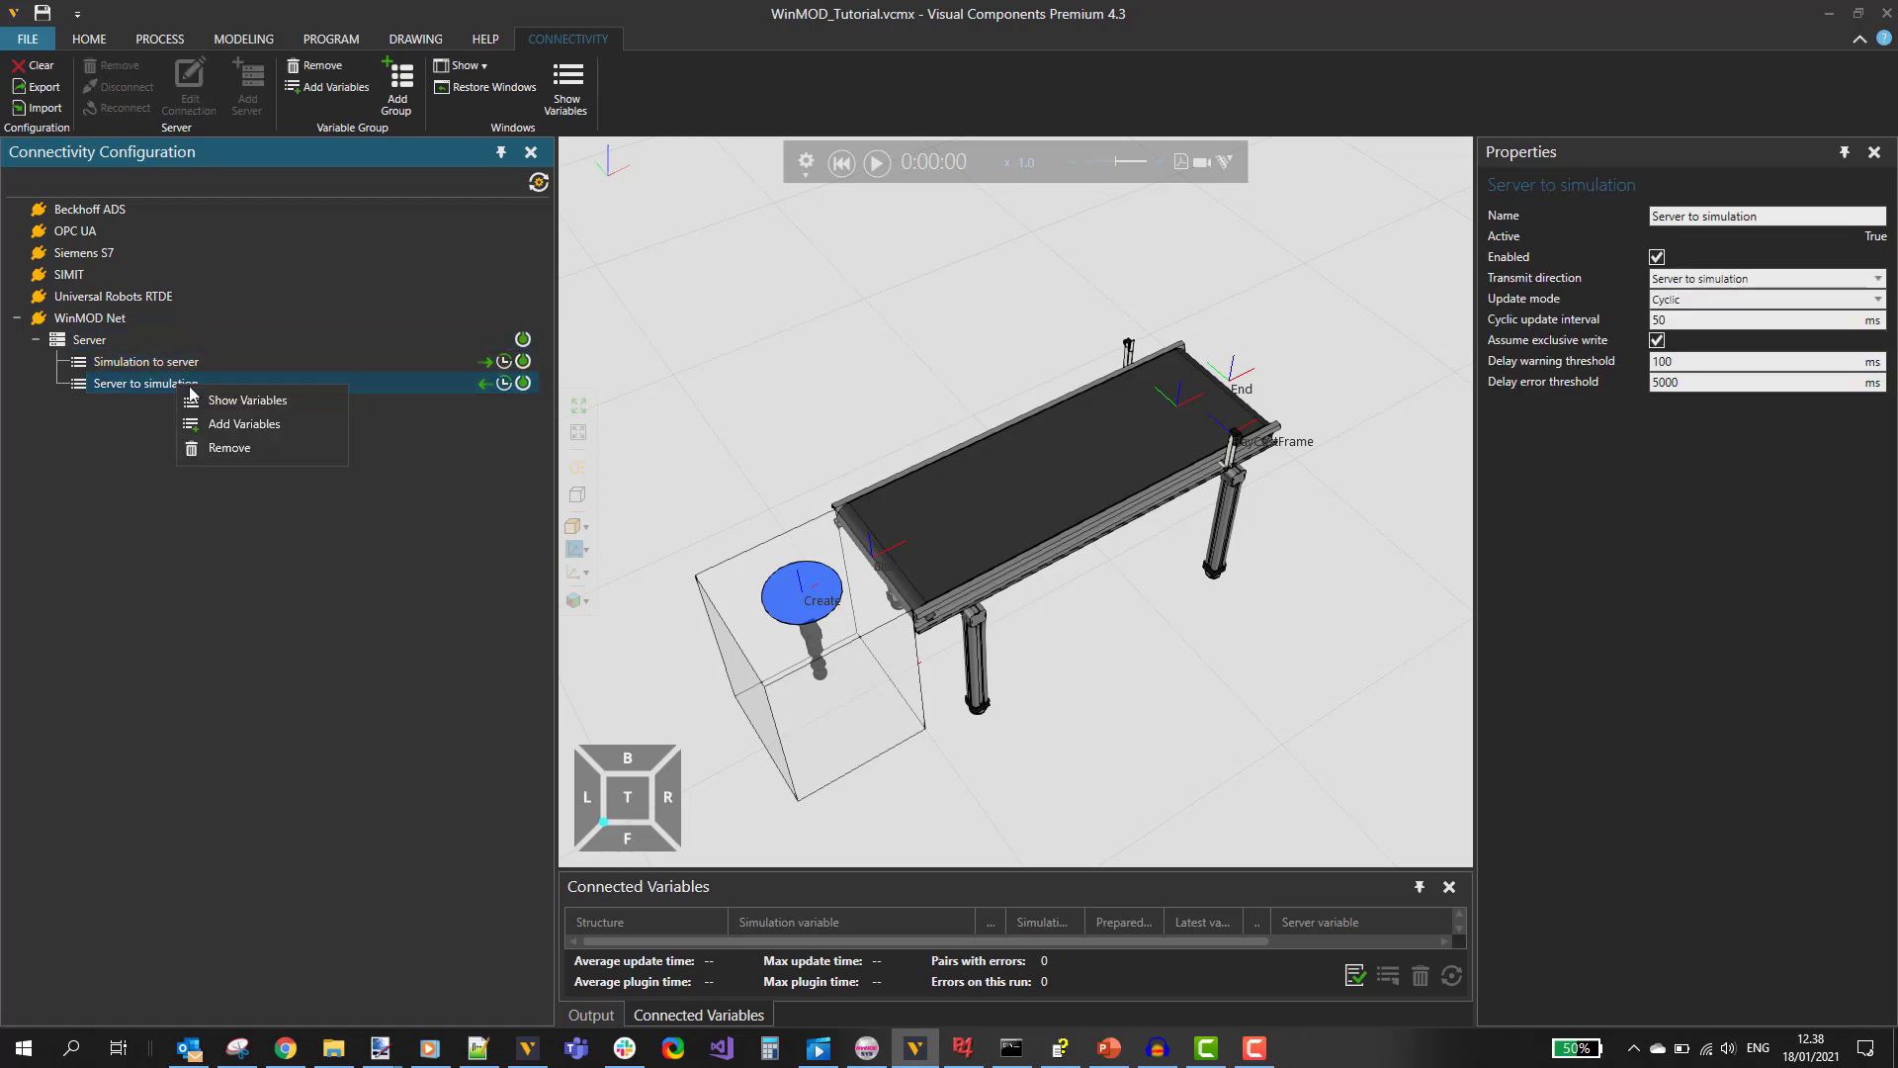
{"action": "left_click", "coordinate": [225, 424]}
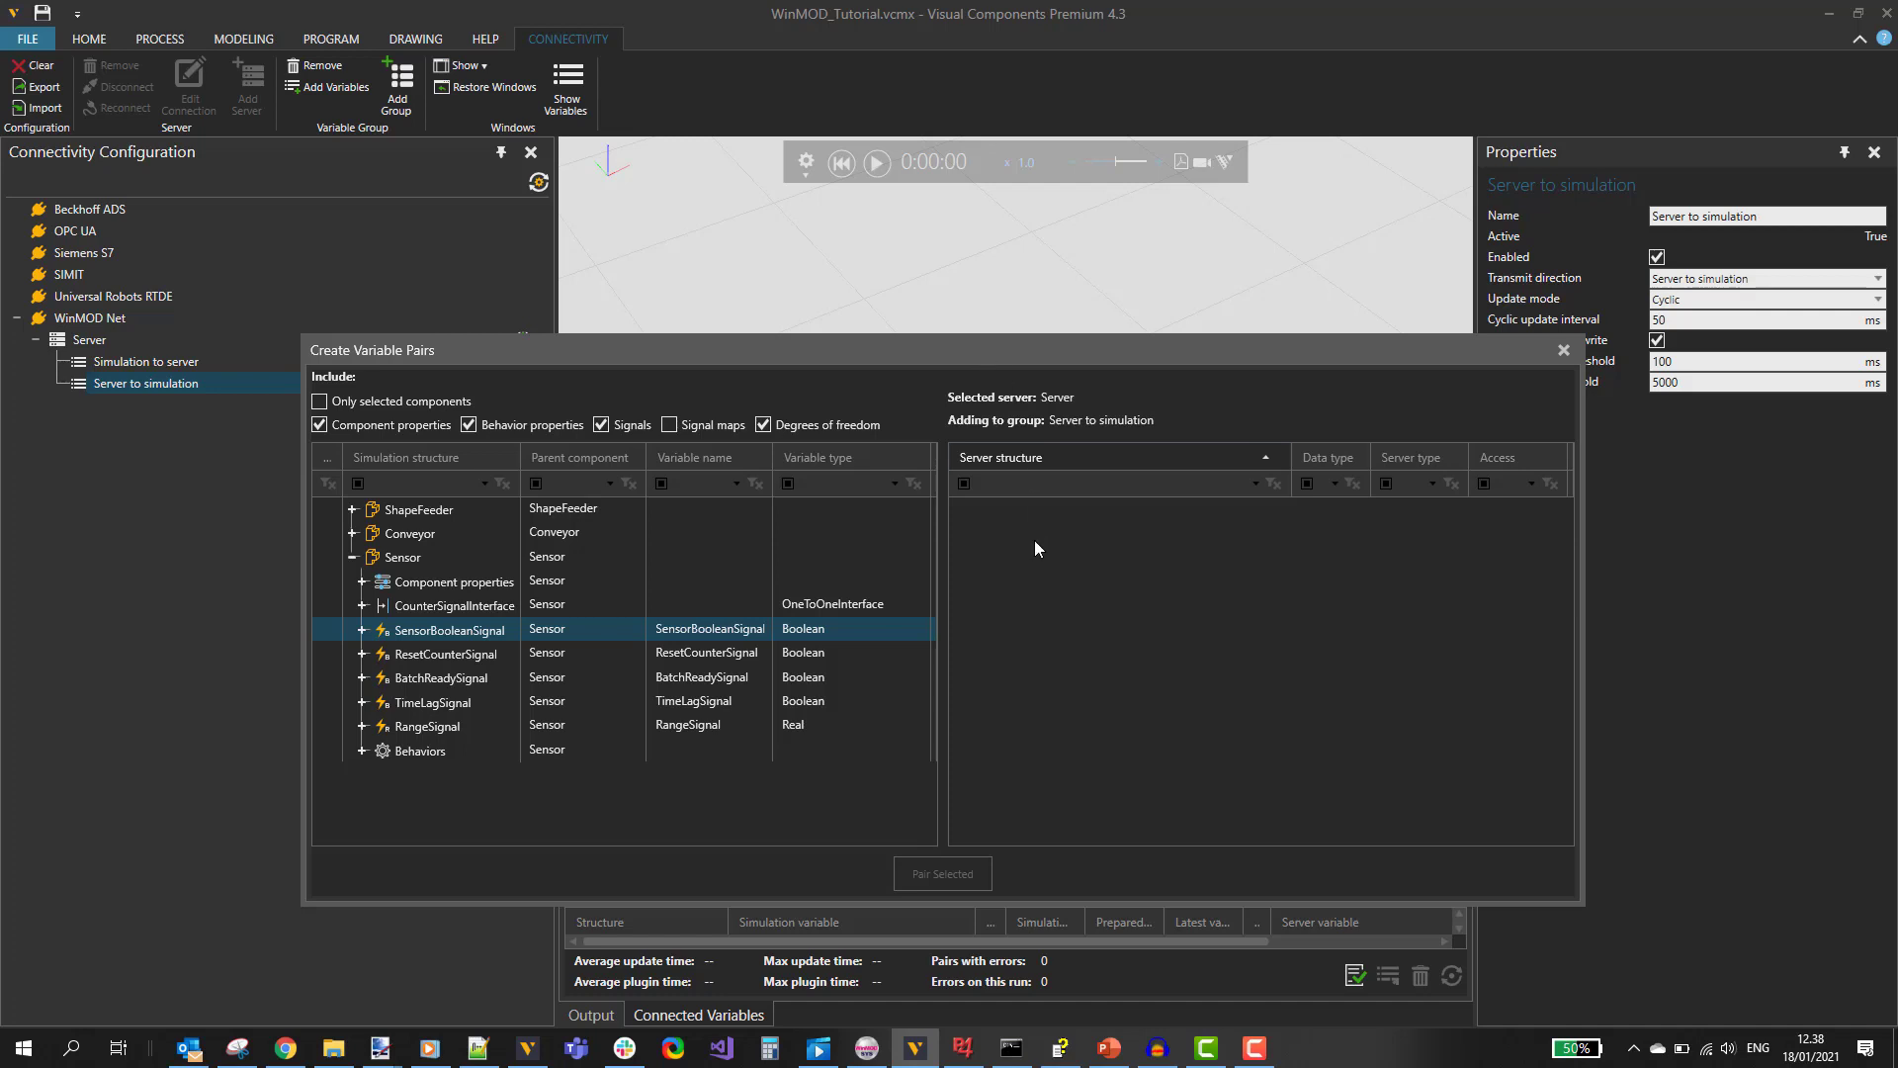
Reload the server structure and expand the Inputs and Outputs of the CNV7_COM communication element.
{"action": "right_click", "coordinate": [1052, 553]}
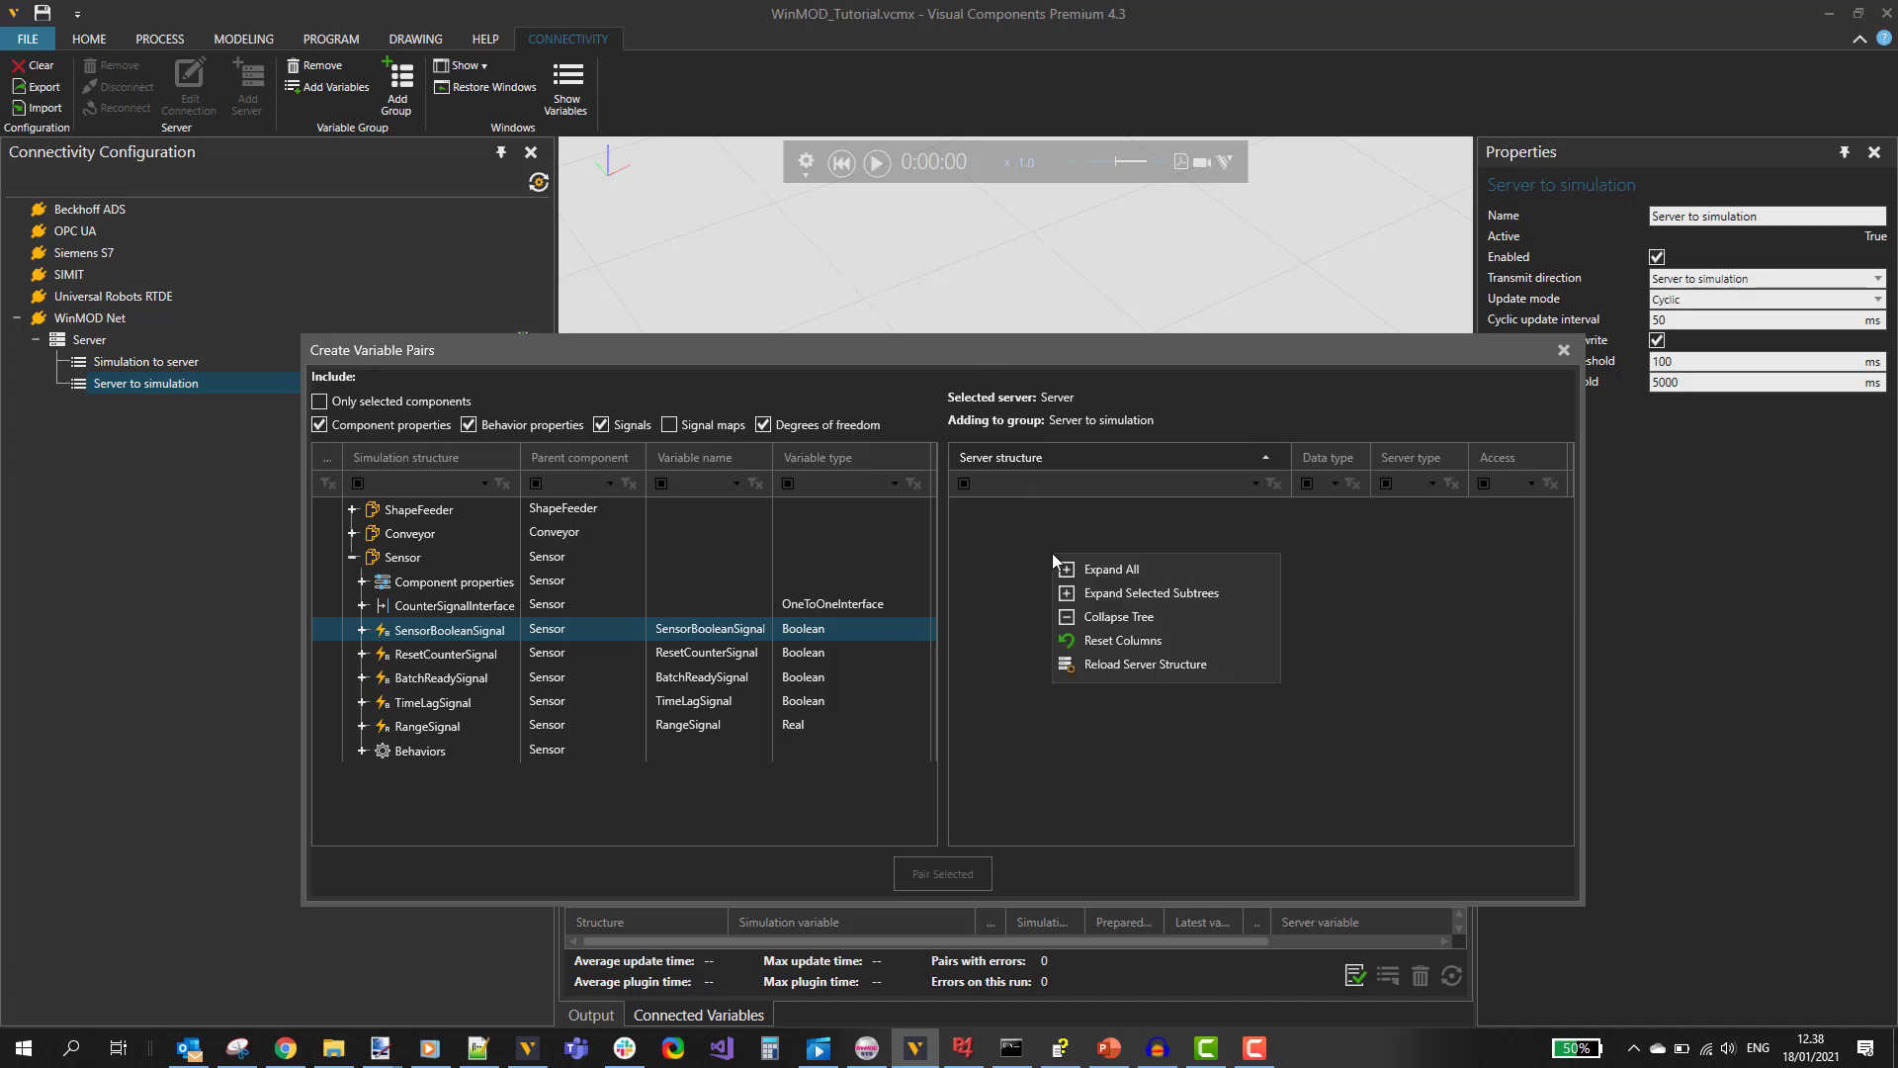
{"action": "left_click", "coordinate": [1136, 664]}
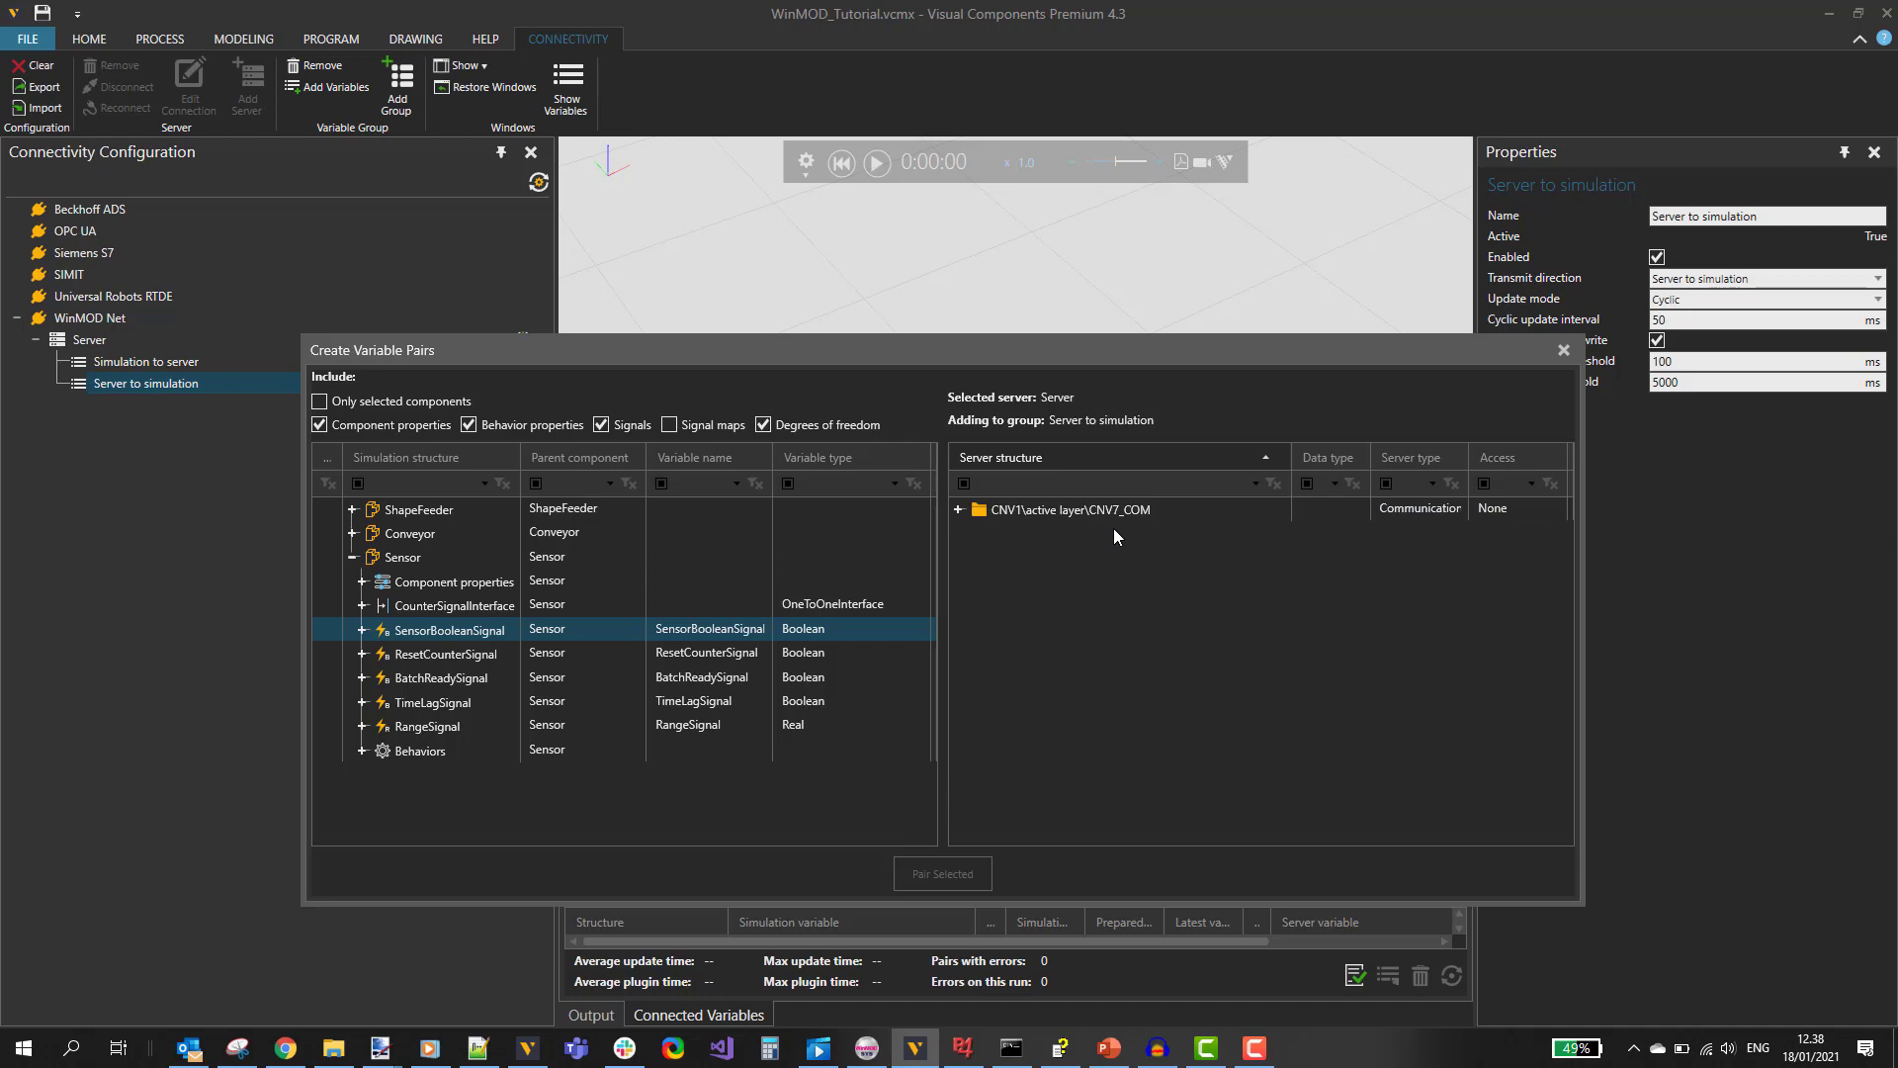
{"action": "left_click", "coordinate": [979, 513]}
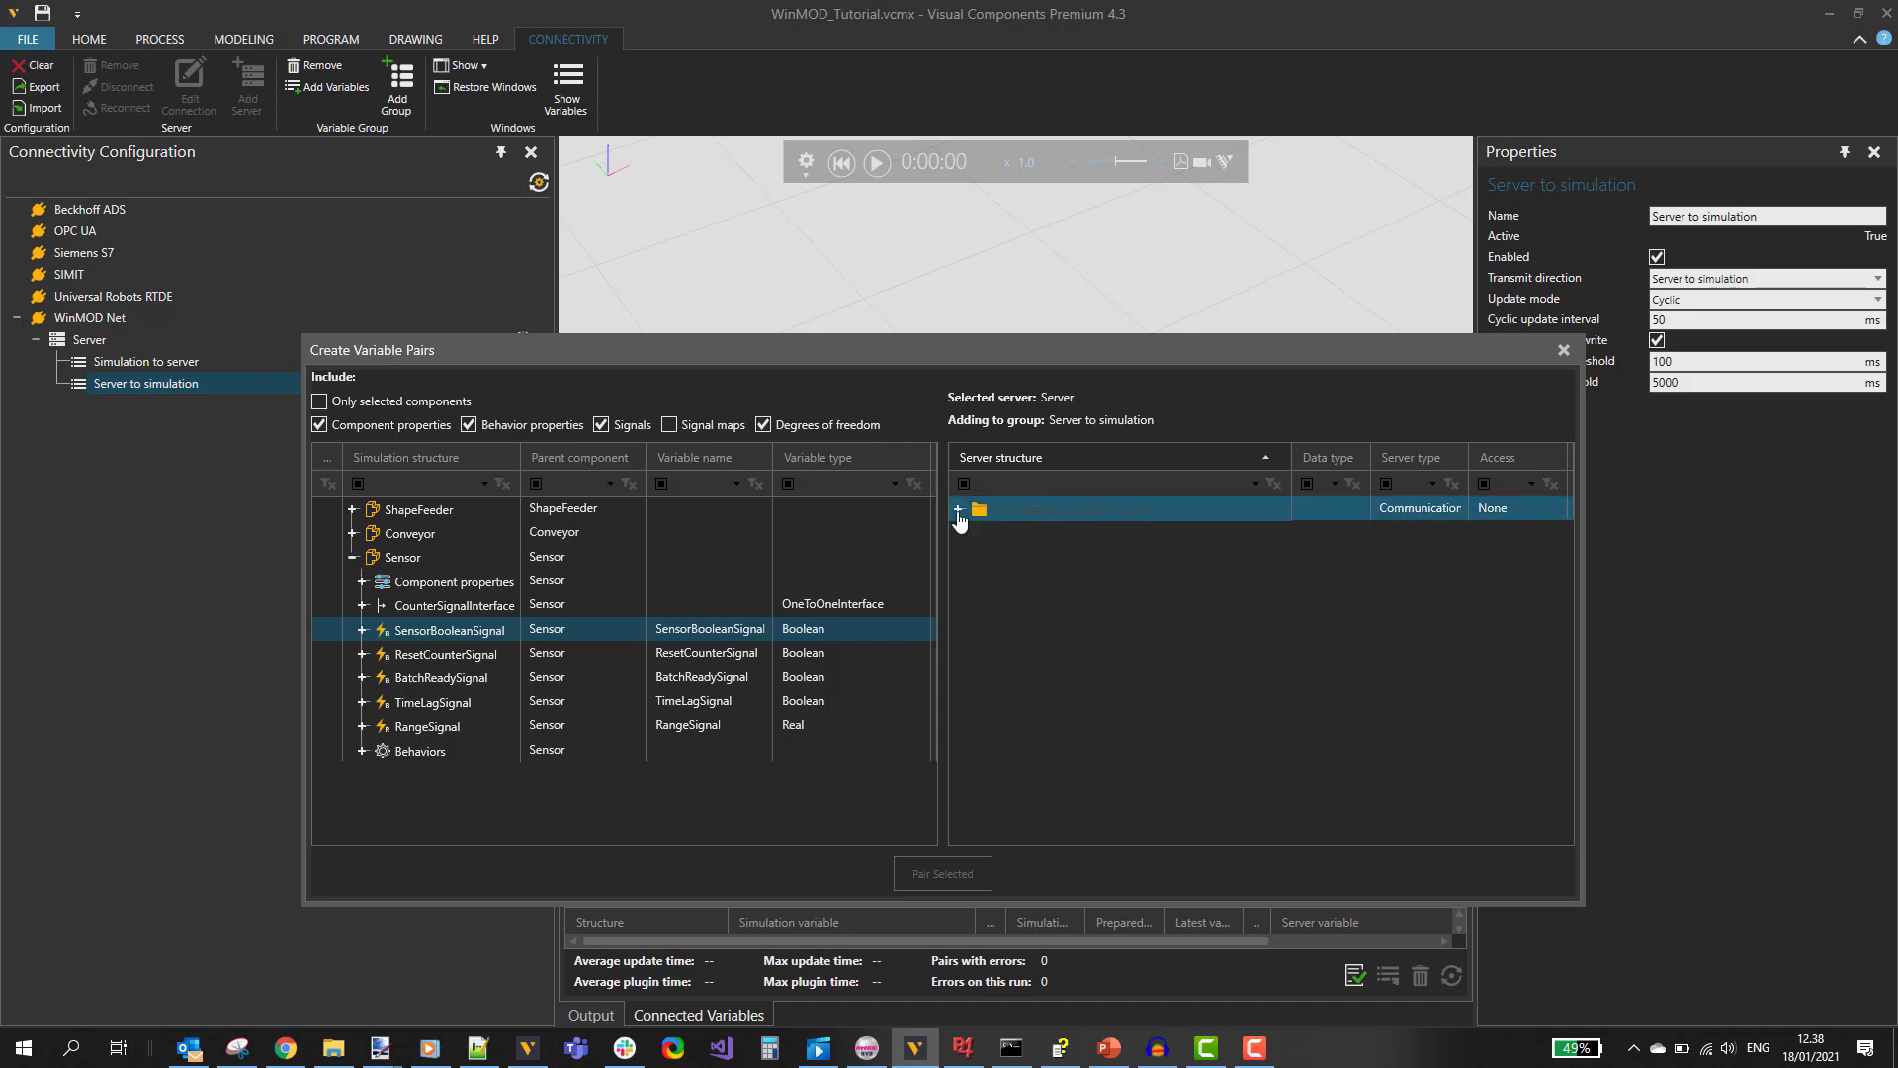
{"action": "left_click", "coordinate": [959, 511]}
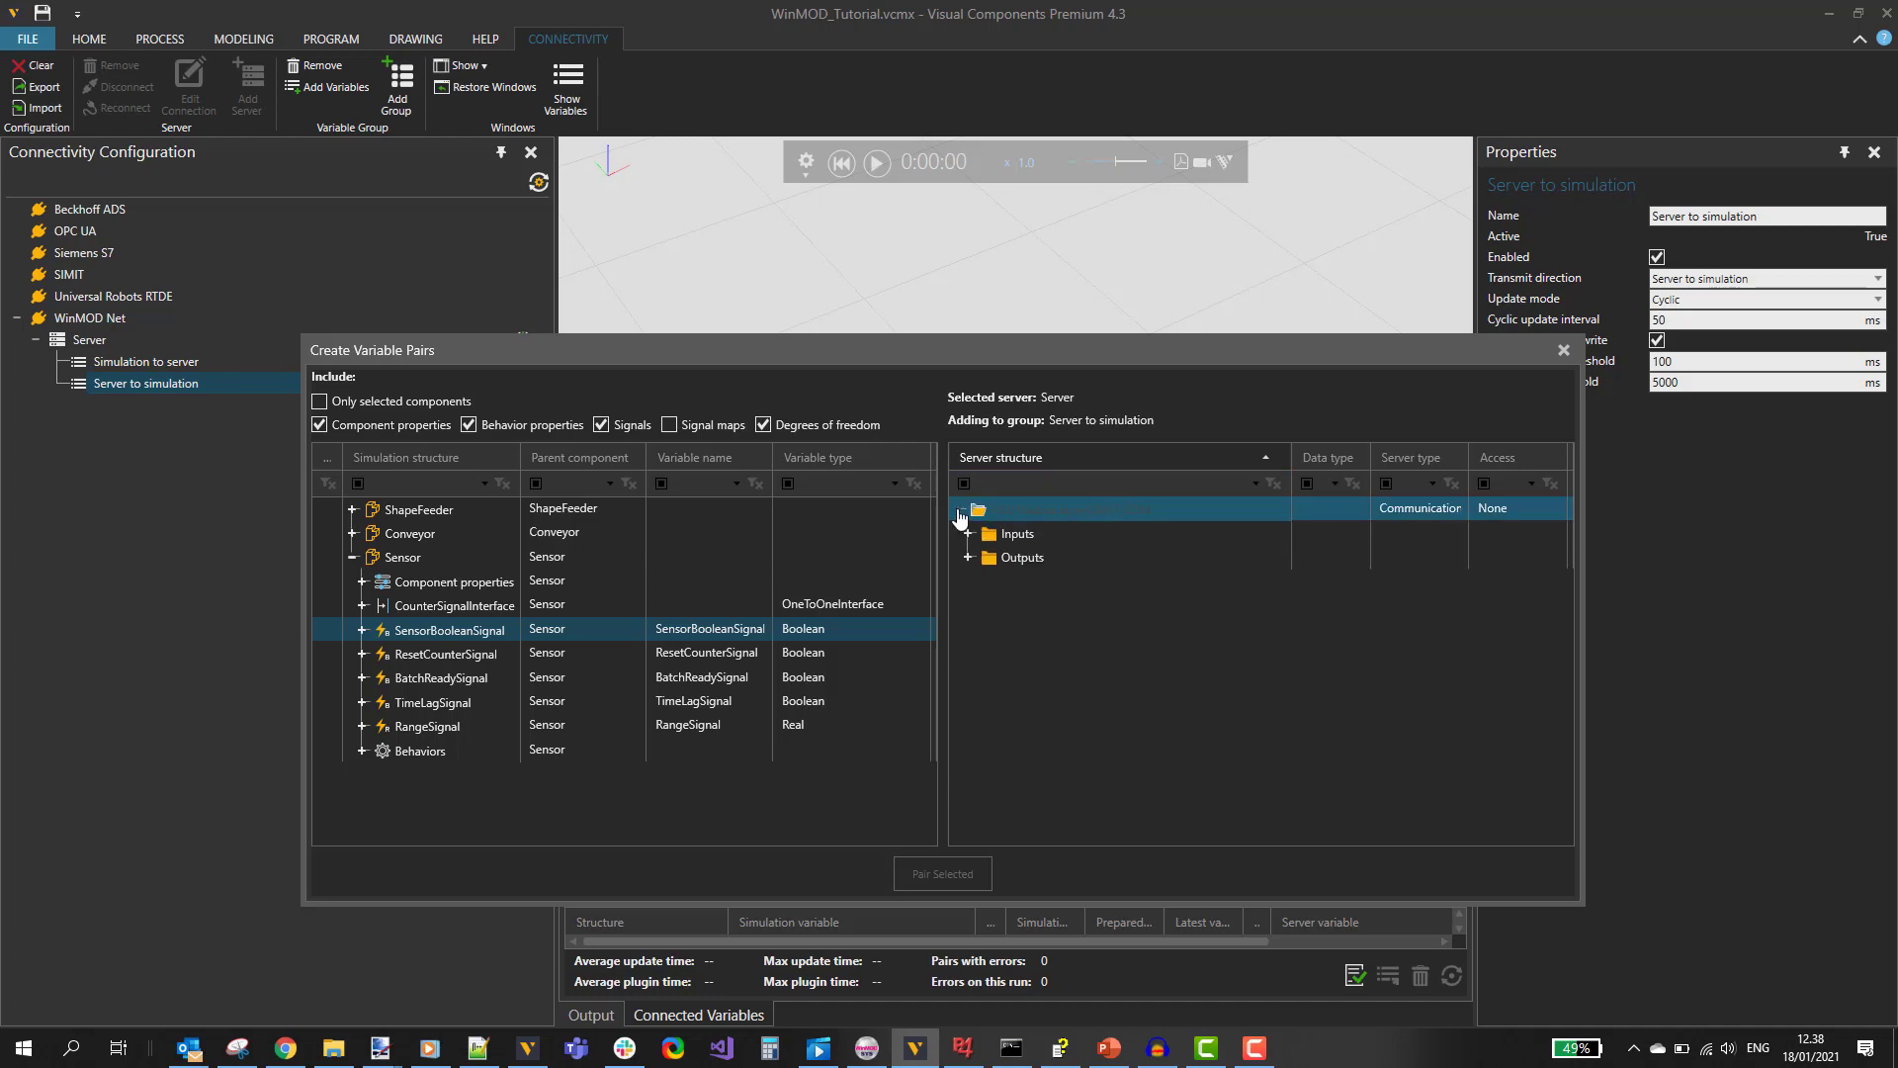
{"action": "left_click", "coordinate": [969, 534]}
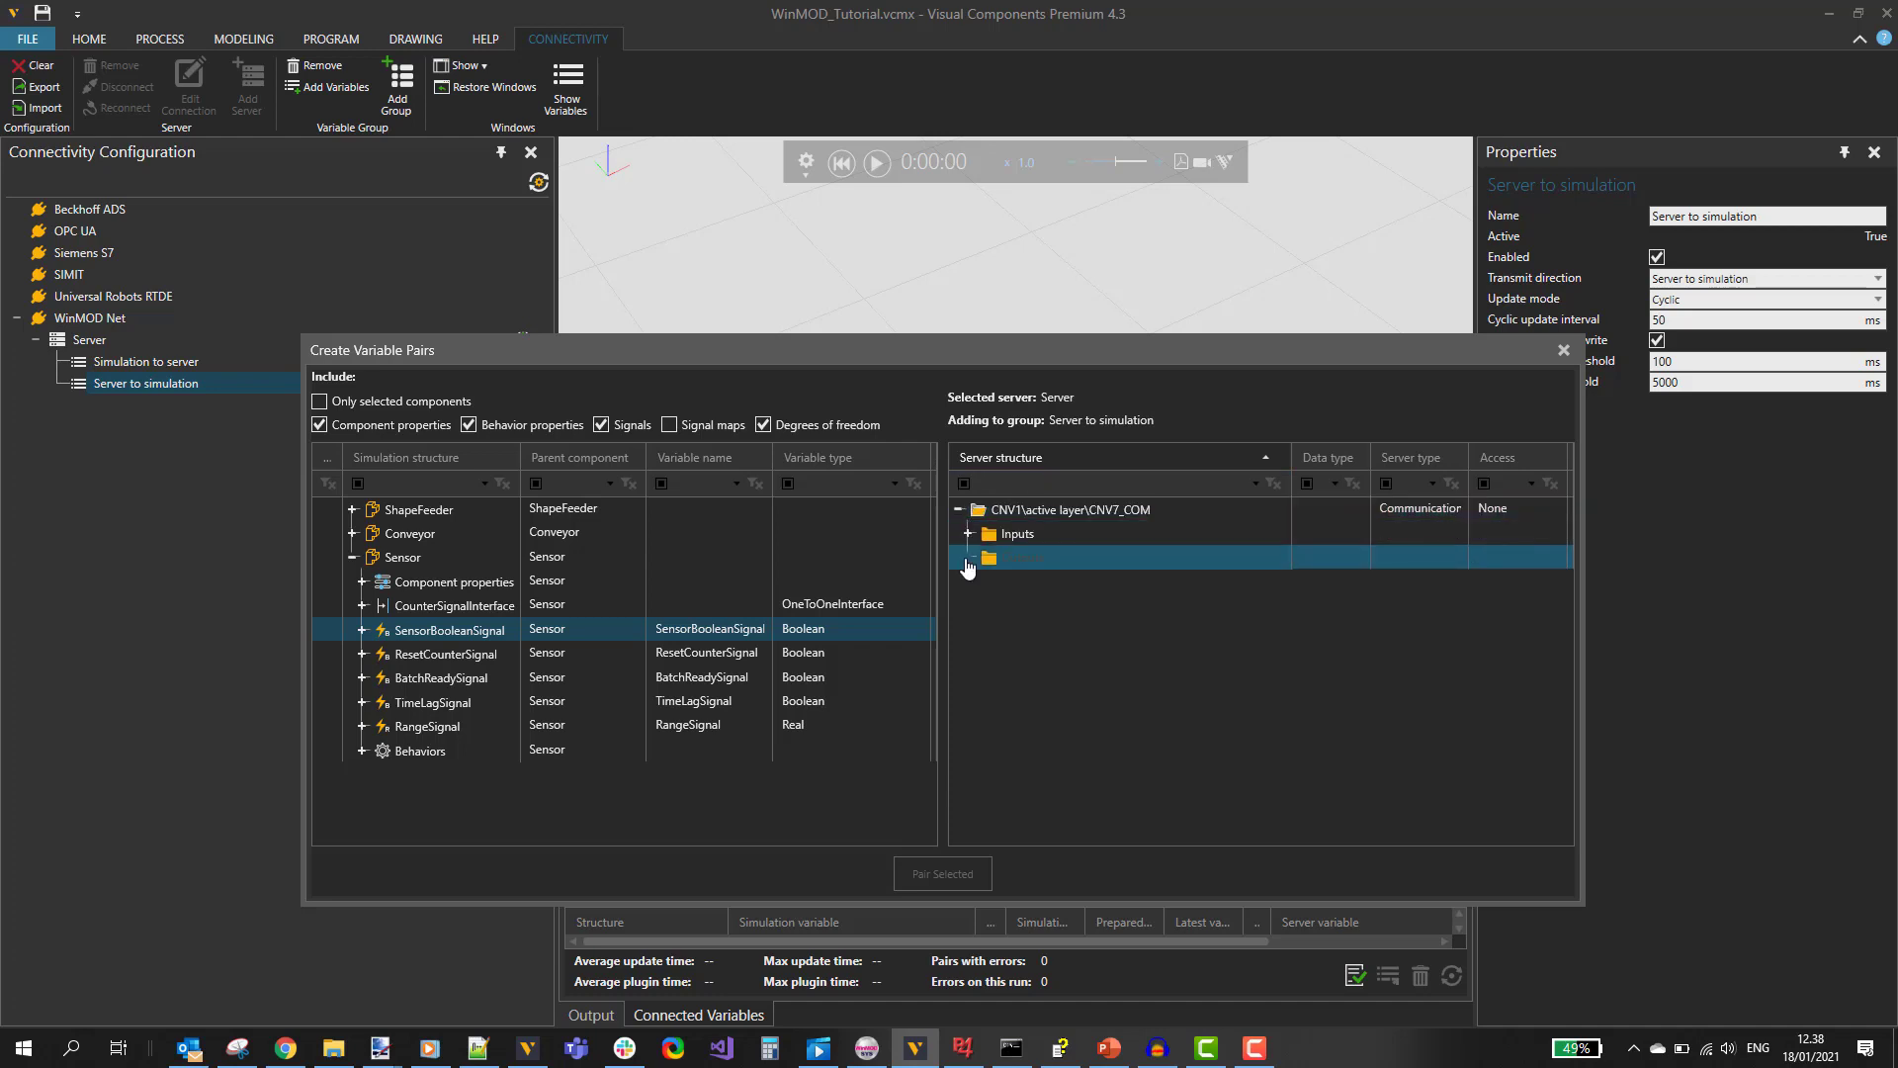
{"action": "left_click", "coordinate": [969, 556]}
{"action": "left_click", "coordinate": [968, 535]}
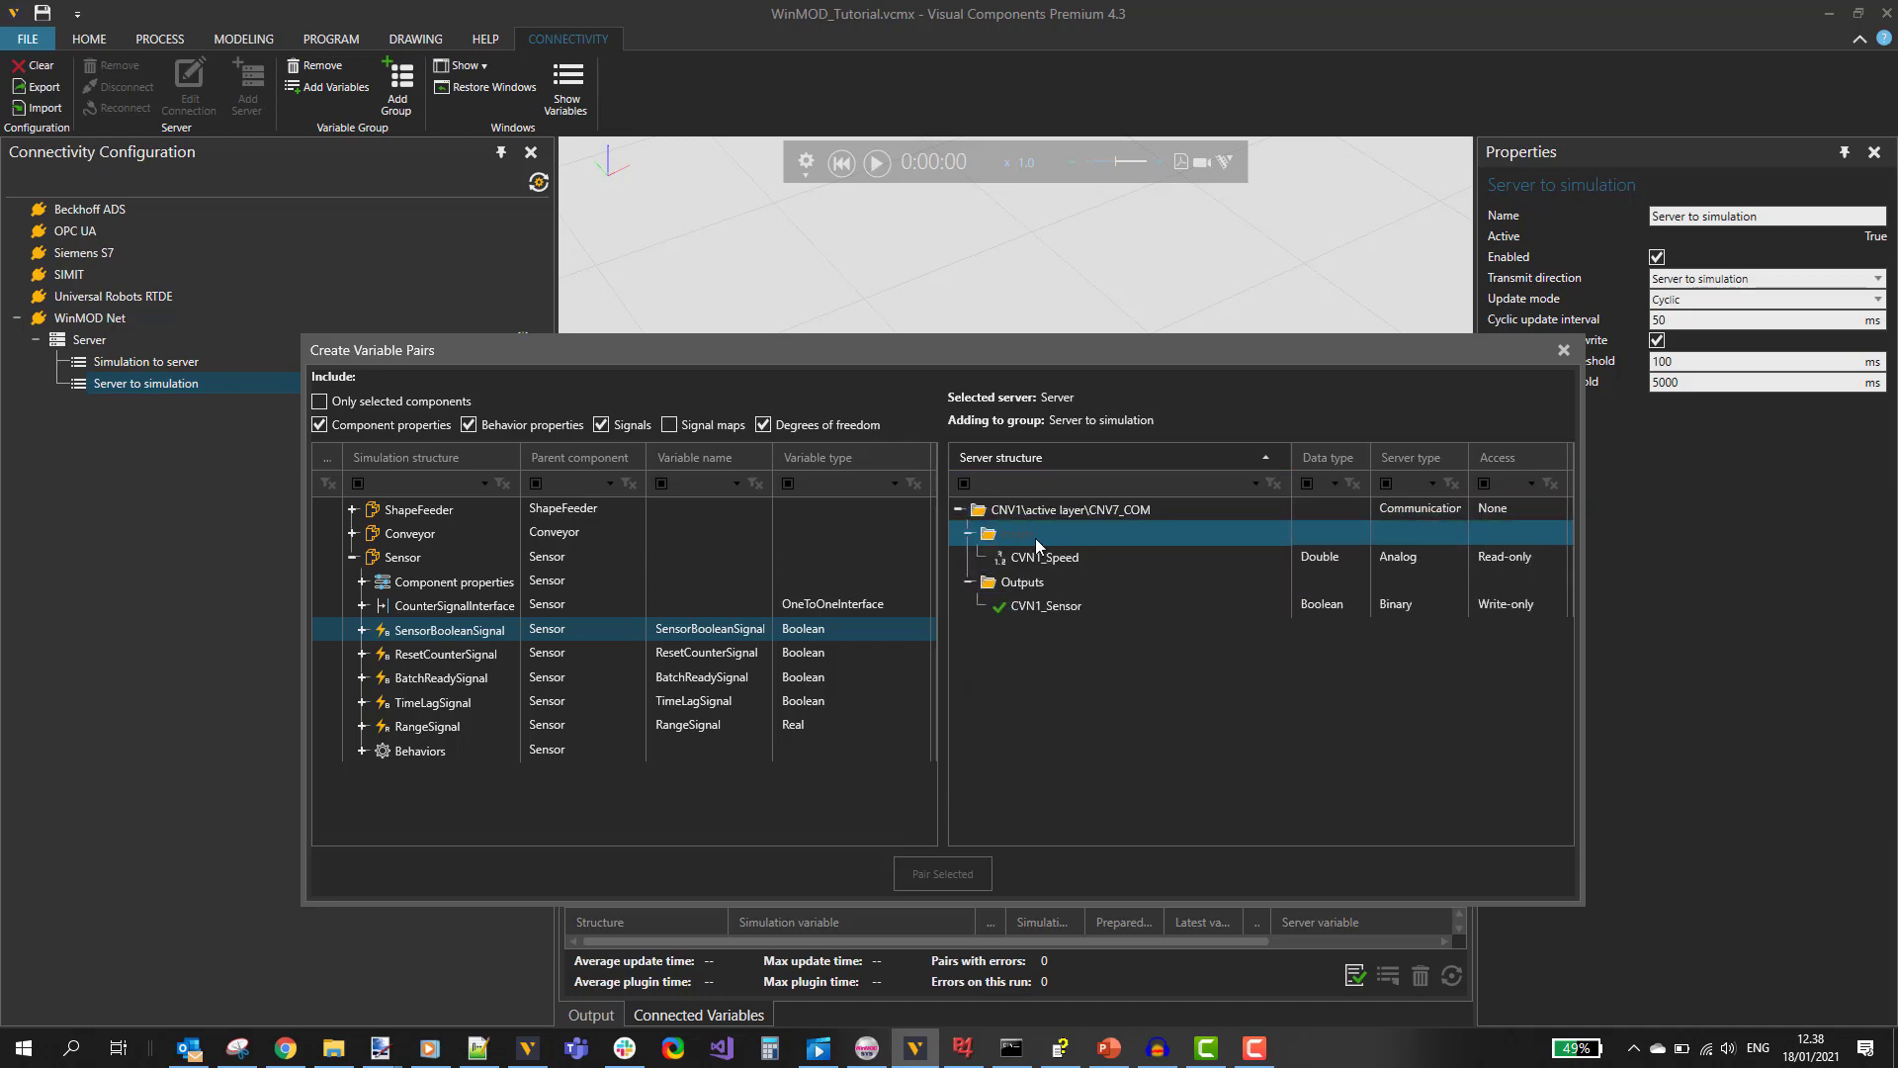
{"action": "left_click", "coordinate": [1034, 581]}
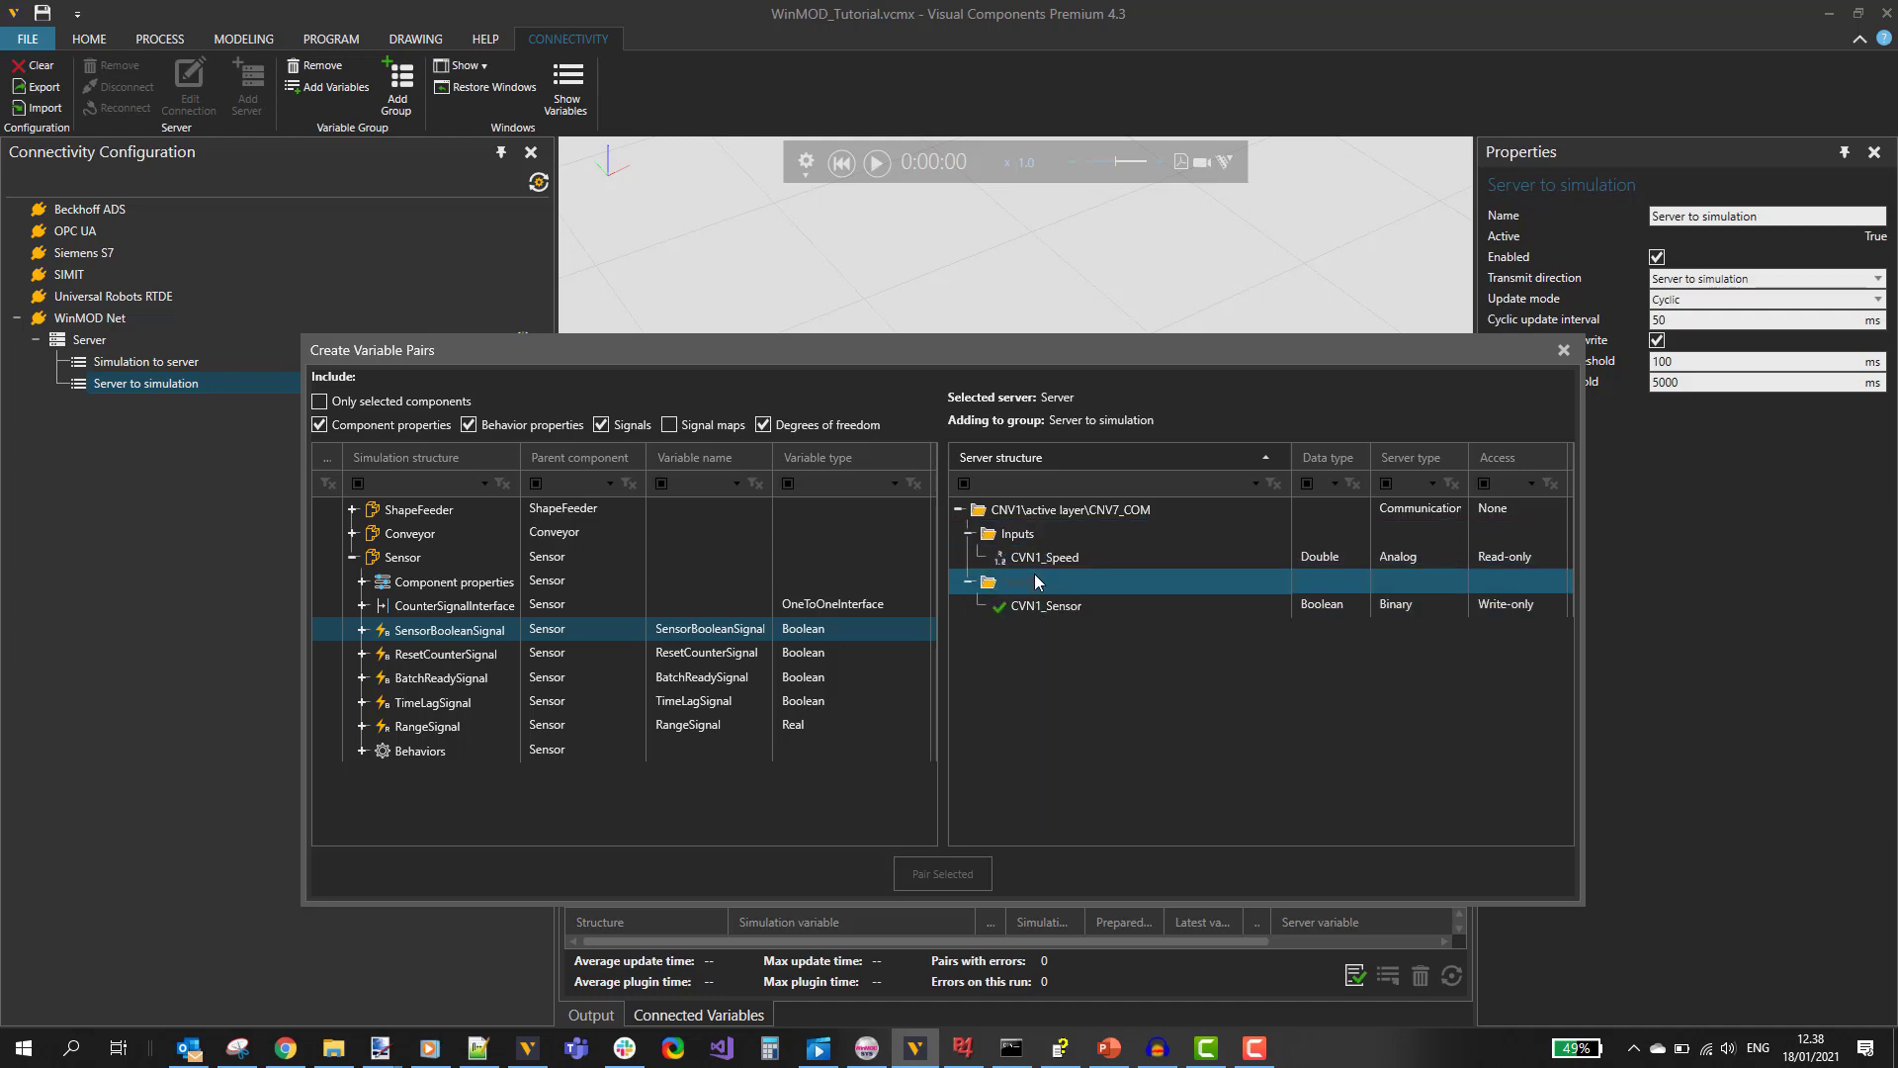
{"action": "left_click", "coordinate": [1063, 533]}
Pair the server input CVN1_Speed with the Speed property of the Conveyor's Path__HIDE__ behavior, and move the pairing dialog clear of the connected variables.
{"action": "left_click", "coordinate": [1072, 552]}
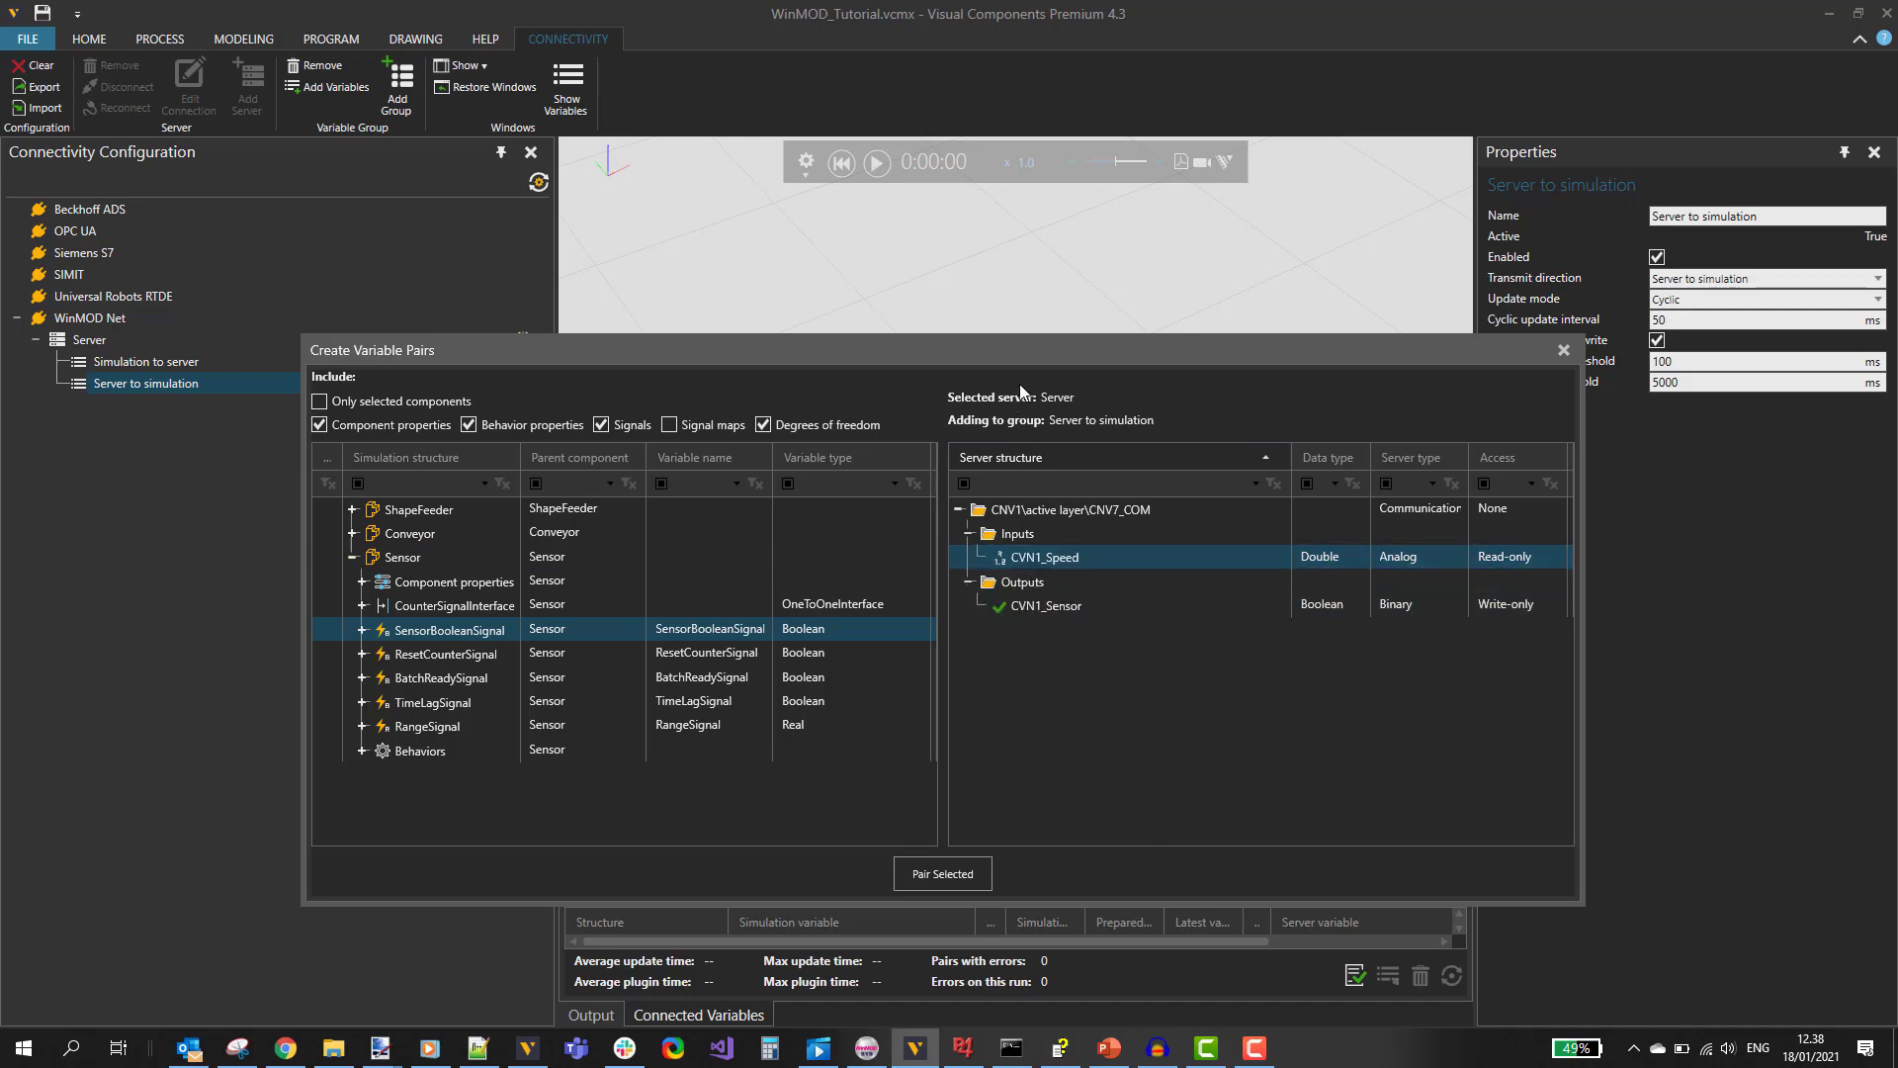
{"action": "left_click_drag", "start_coordinate": [1017, 358], "coordinate": [1021, 318]}
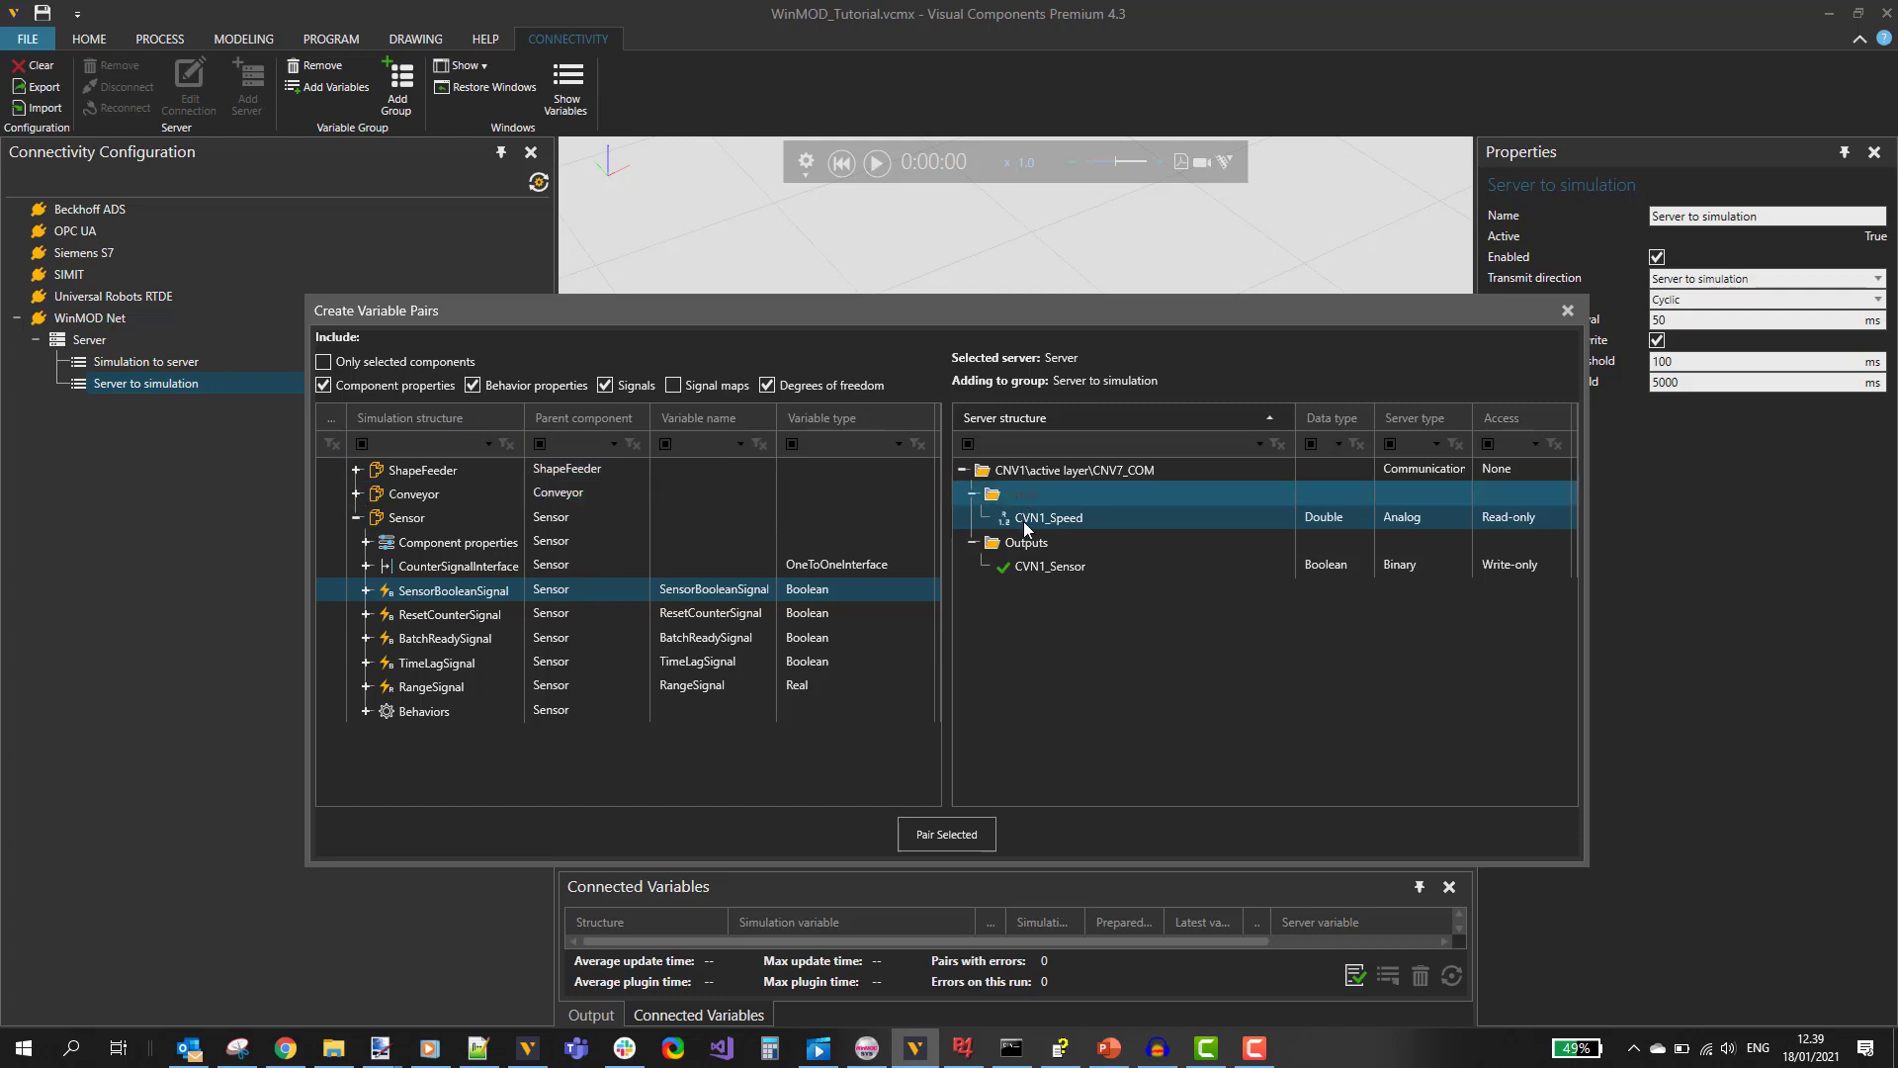
{"action": "left_click", "coordinate": [356, 518]}
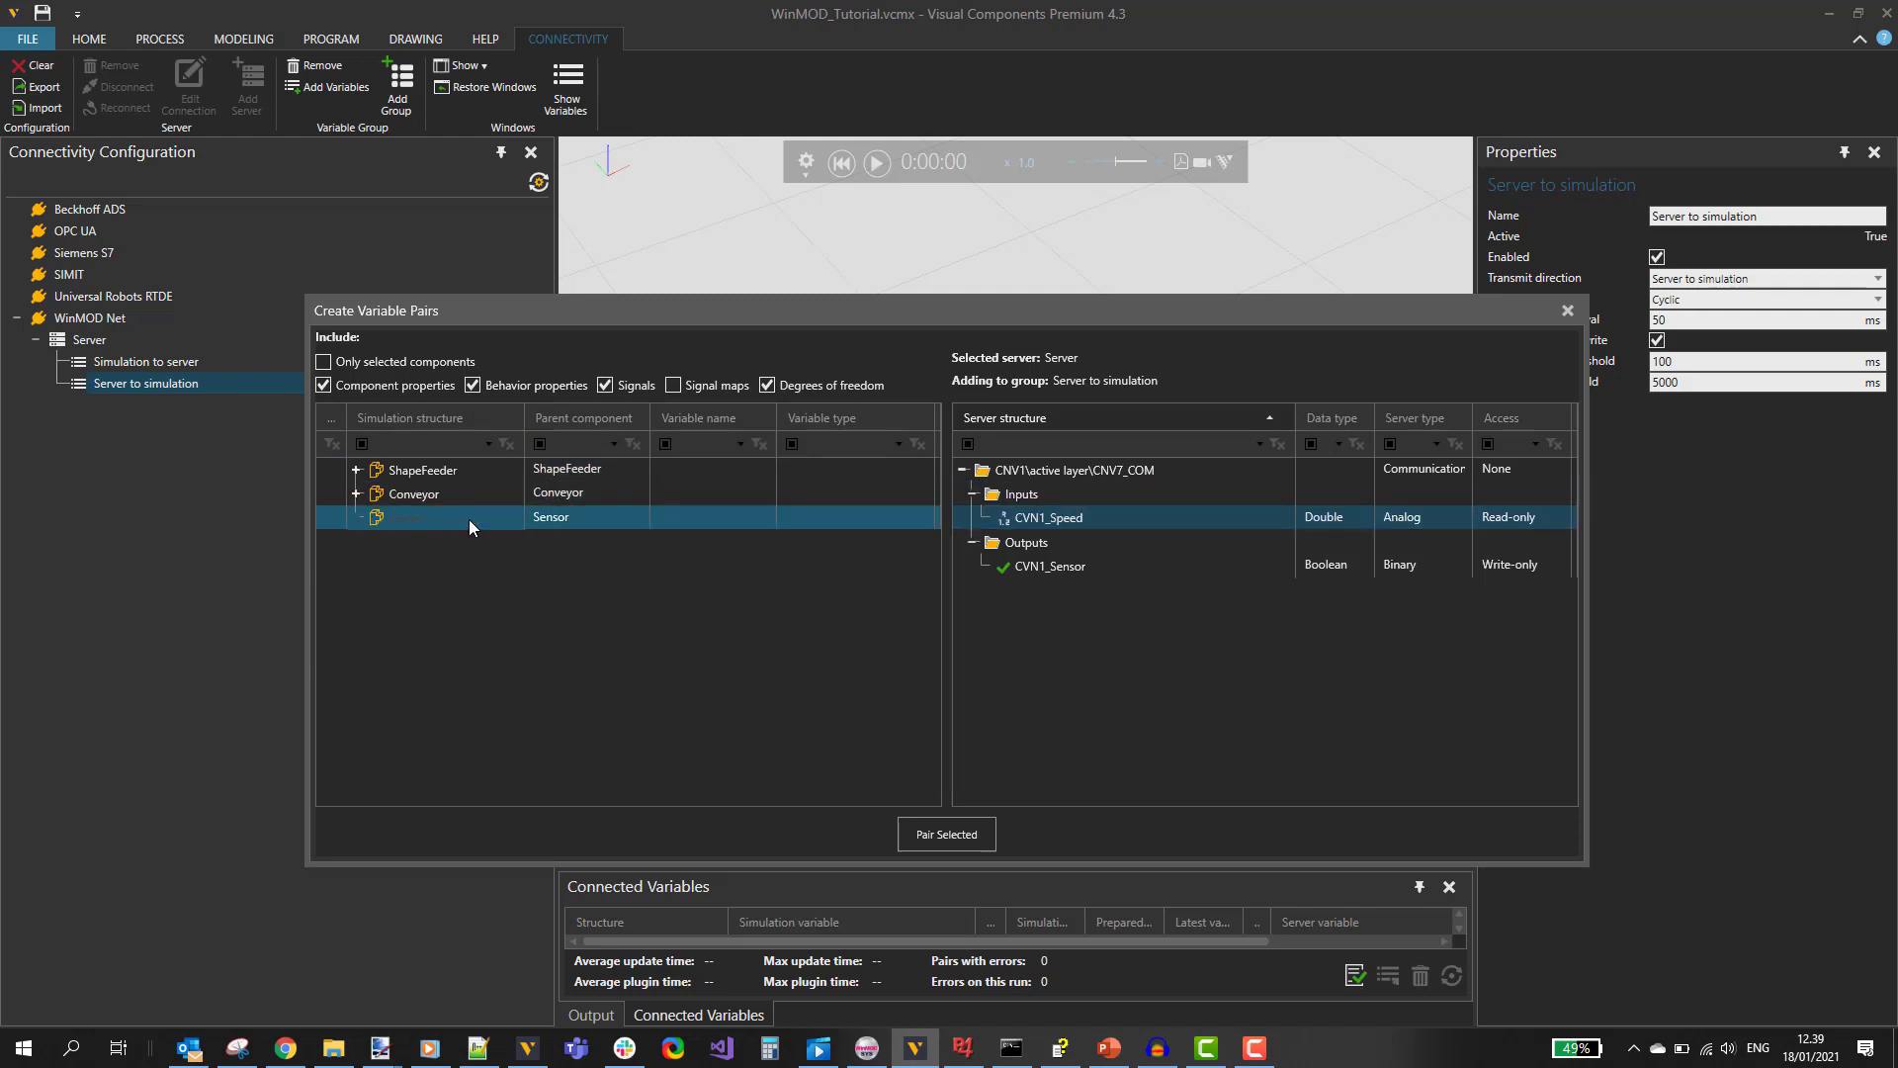
{"action": "left_click", "coordinate": [357, 495]}
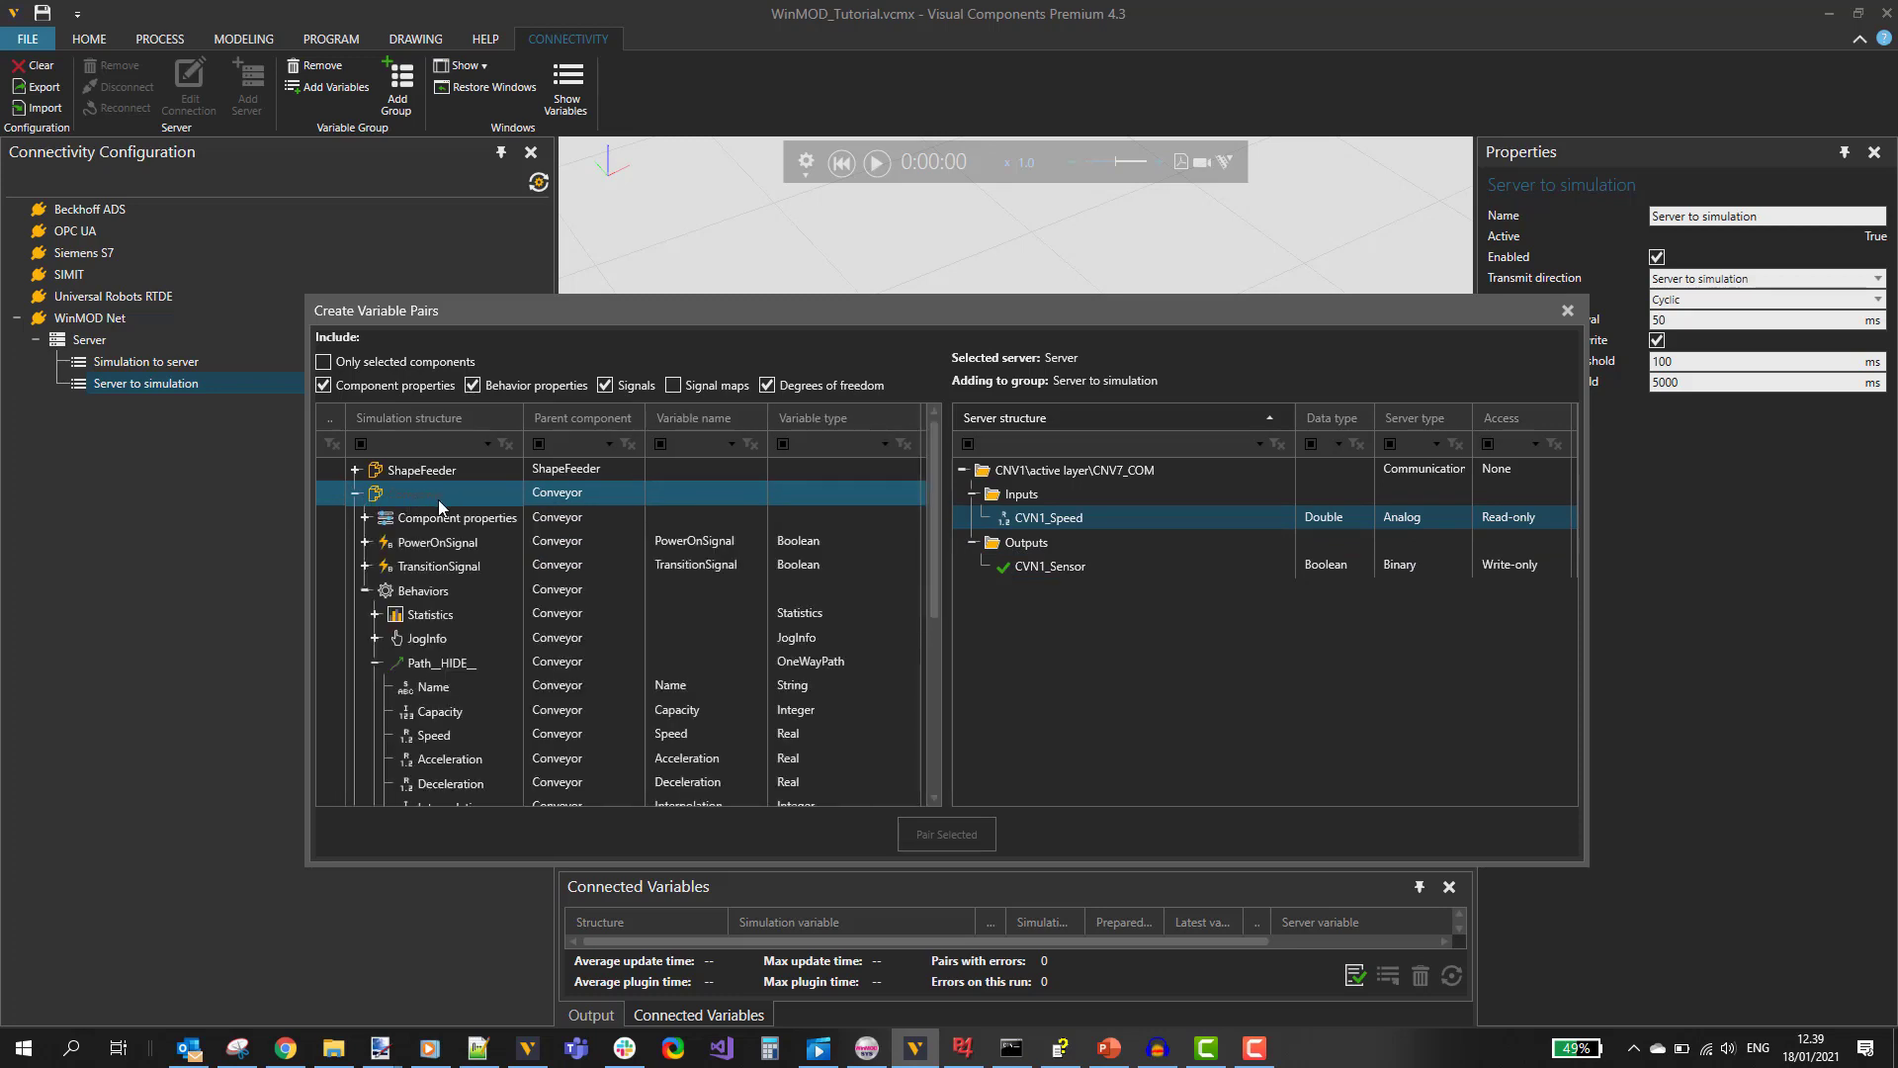
{"action": "left_click", "coordinate": [388, 663]}
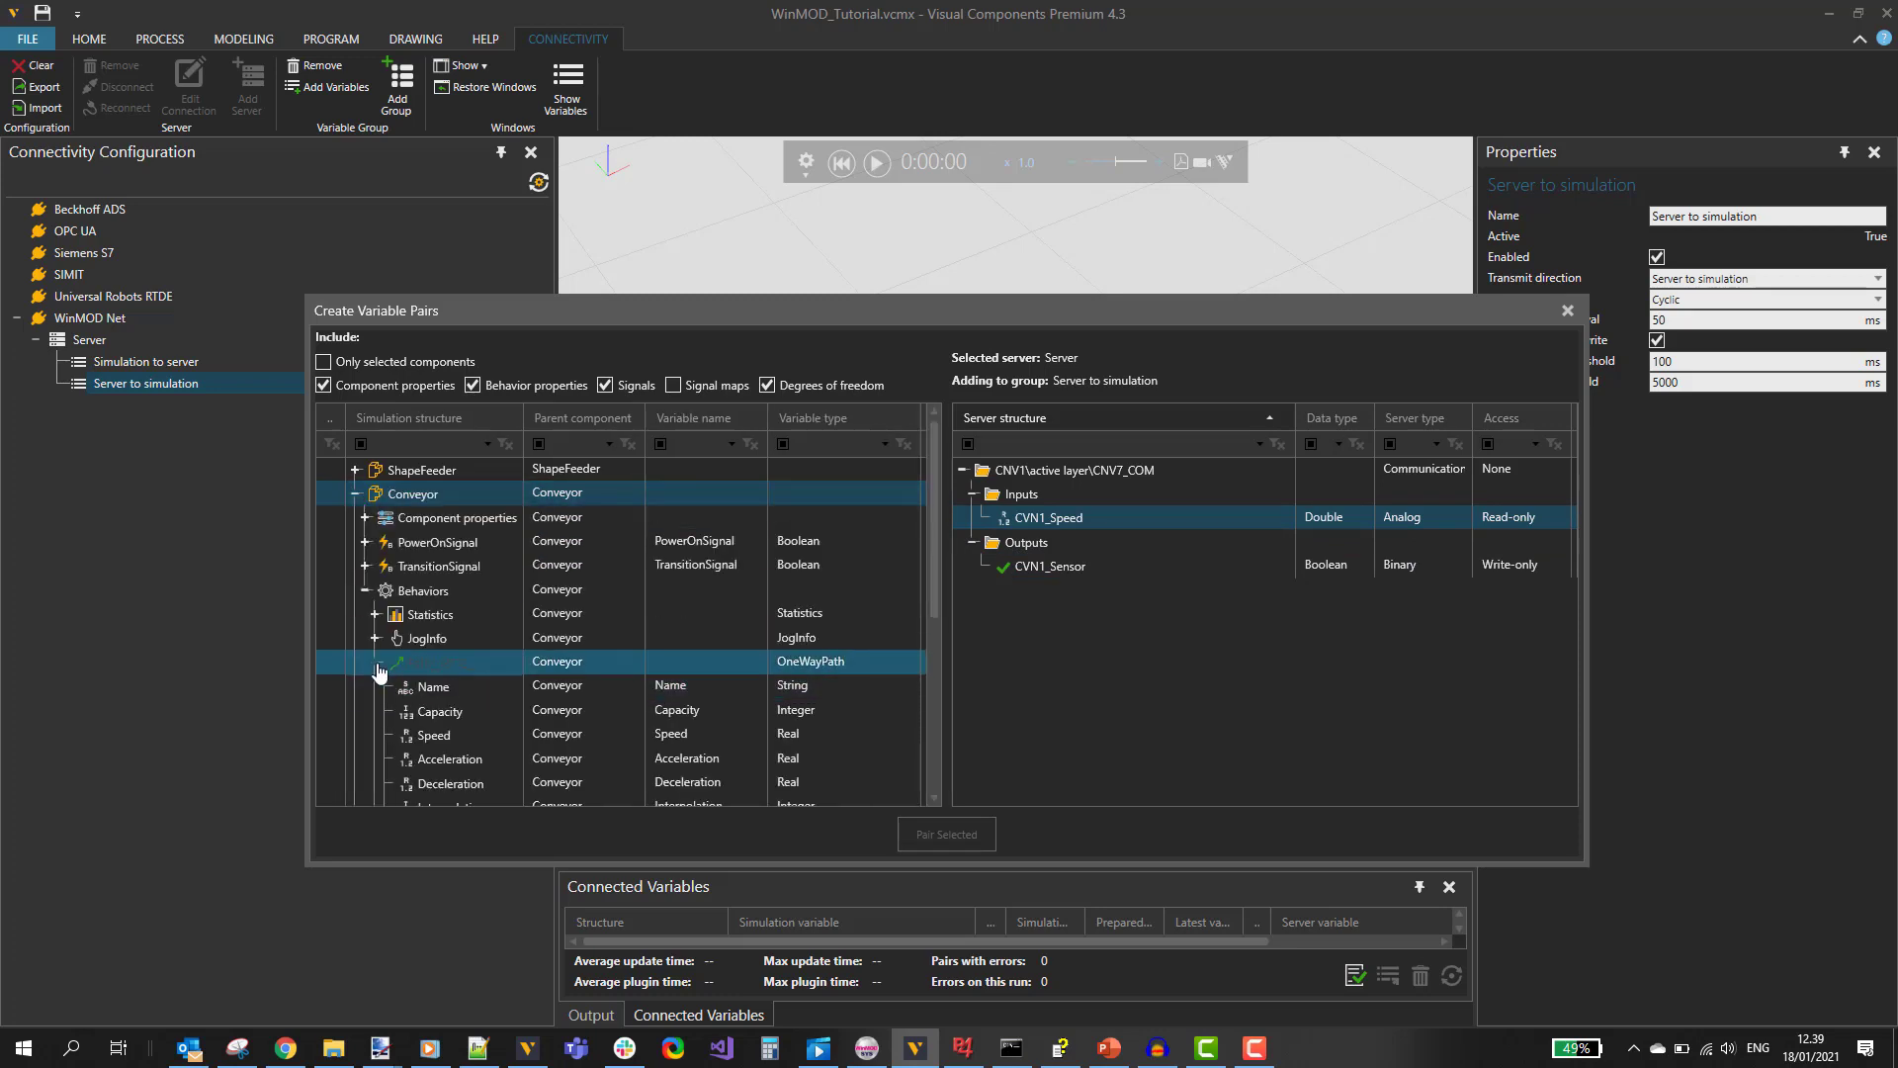
{"action": "left_click", "coordinate": [376, 663]}
{"action": "left_click", "coordinate": [421, 591]}
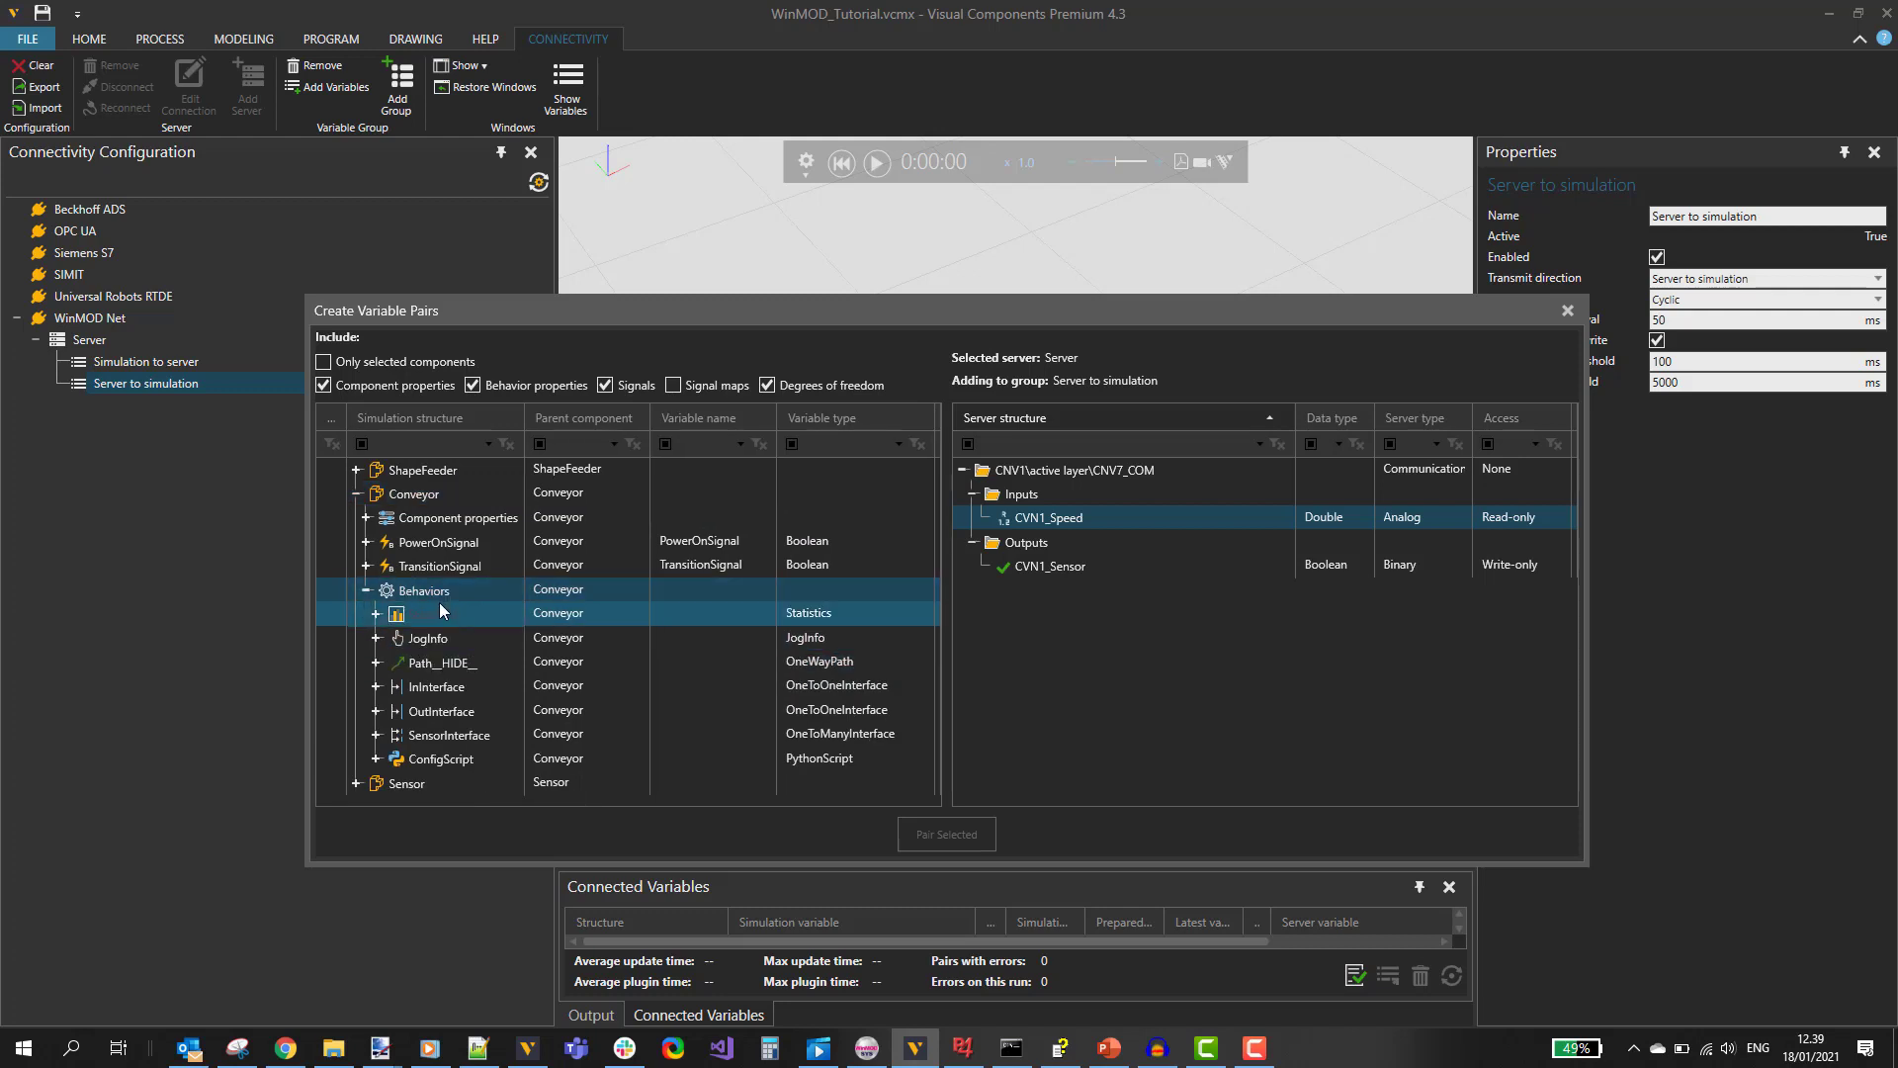
{"action": "left_click", "coordinate": [448, 667]}
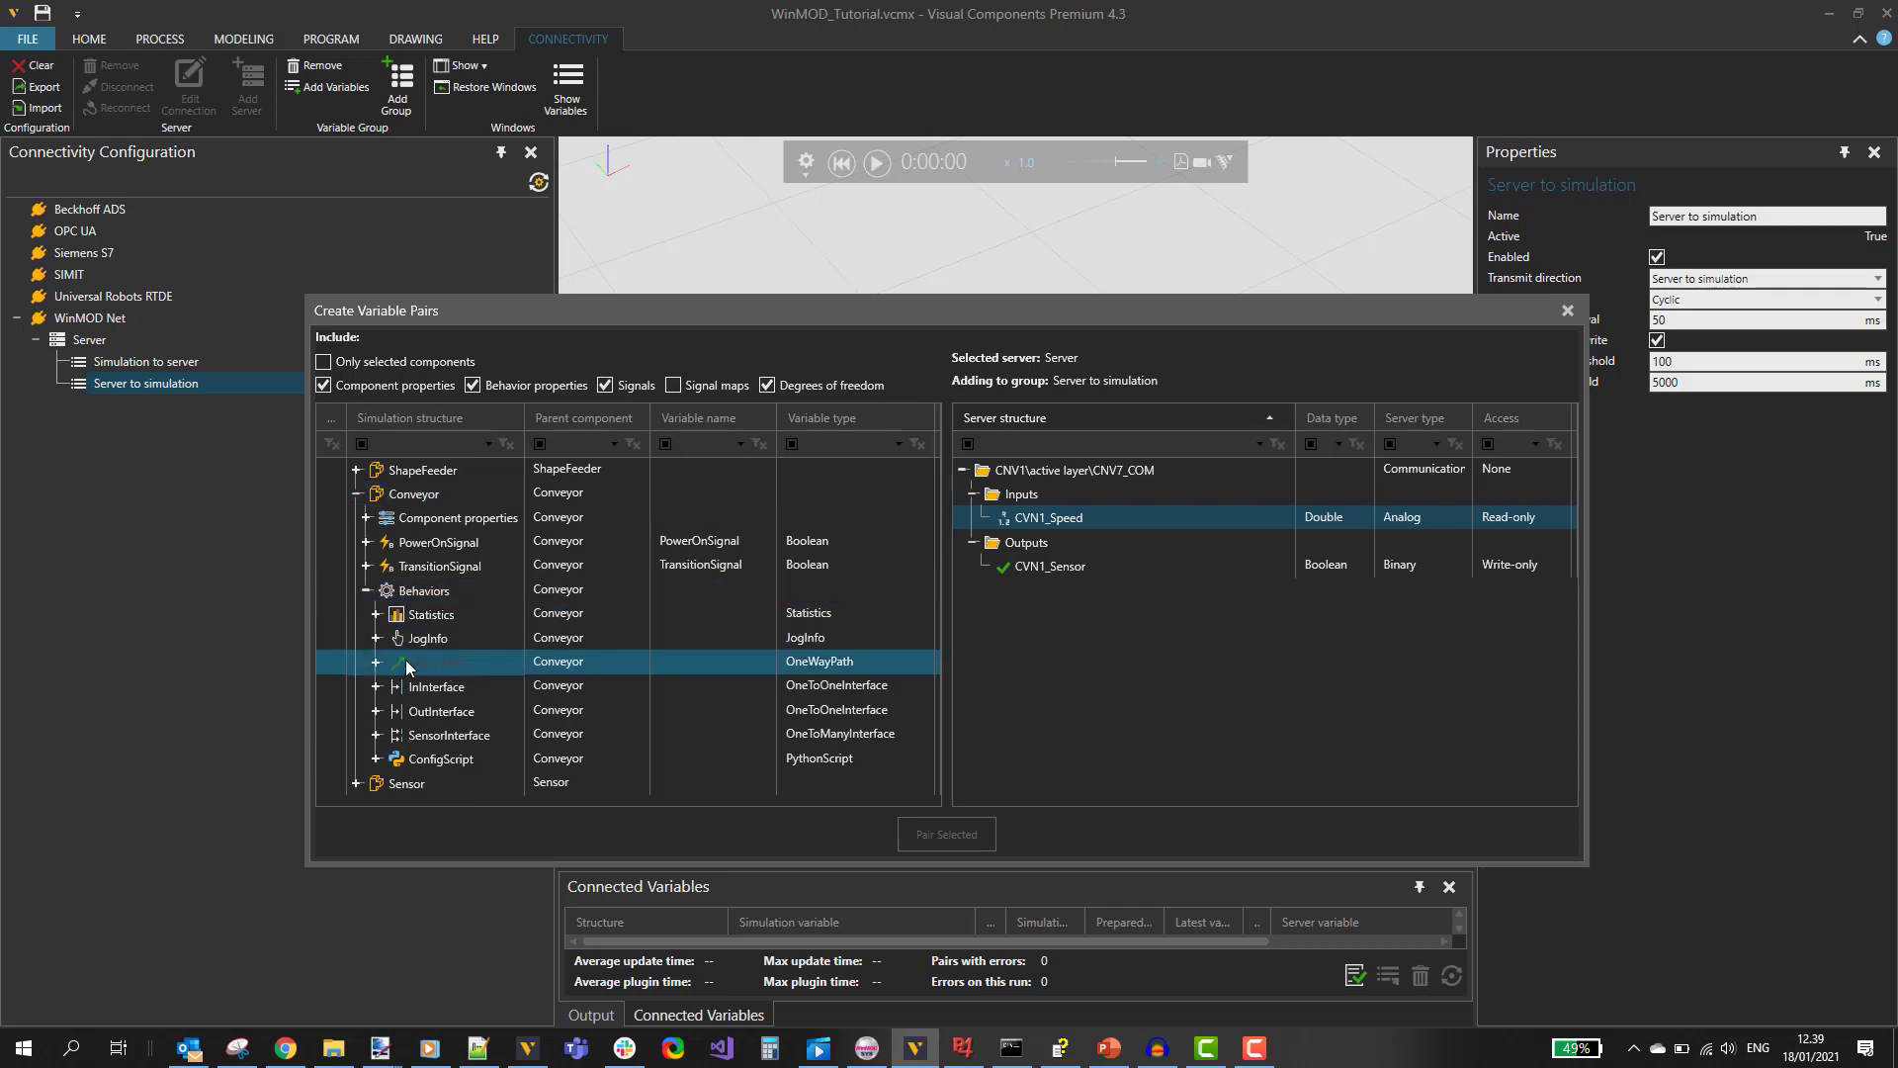
{"action": "left_click", "coordinate": [376, 670]}
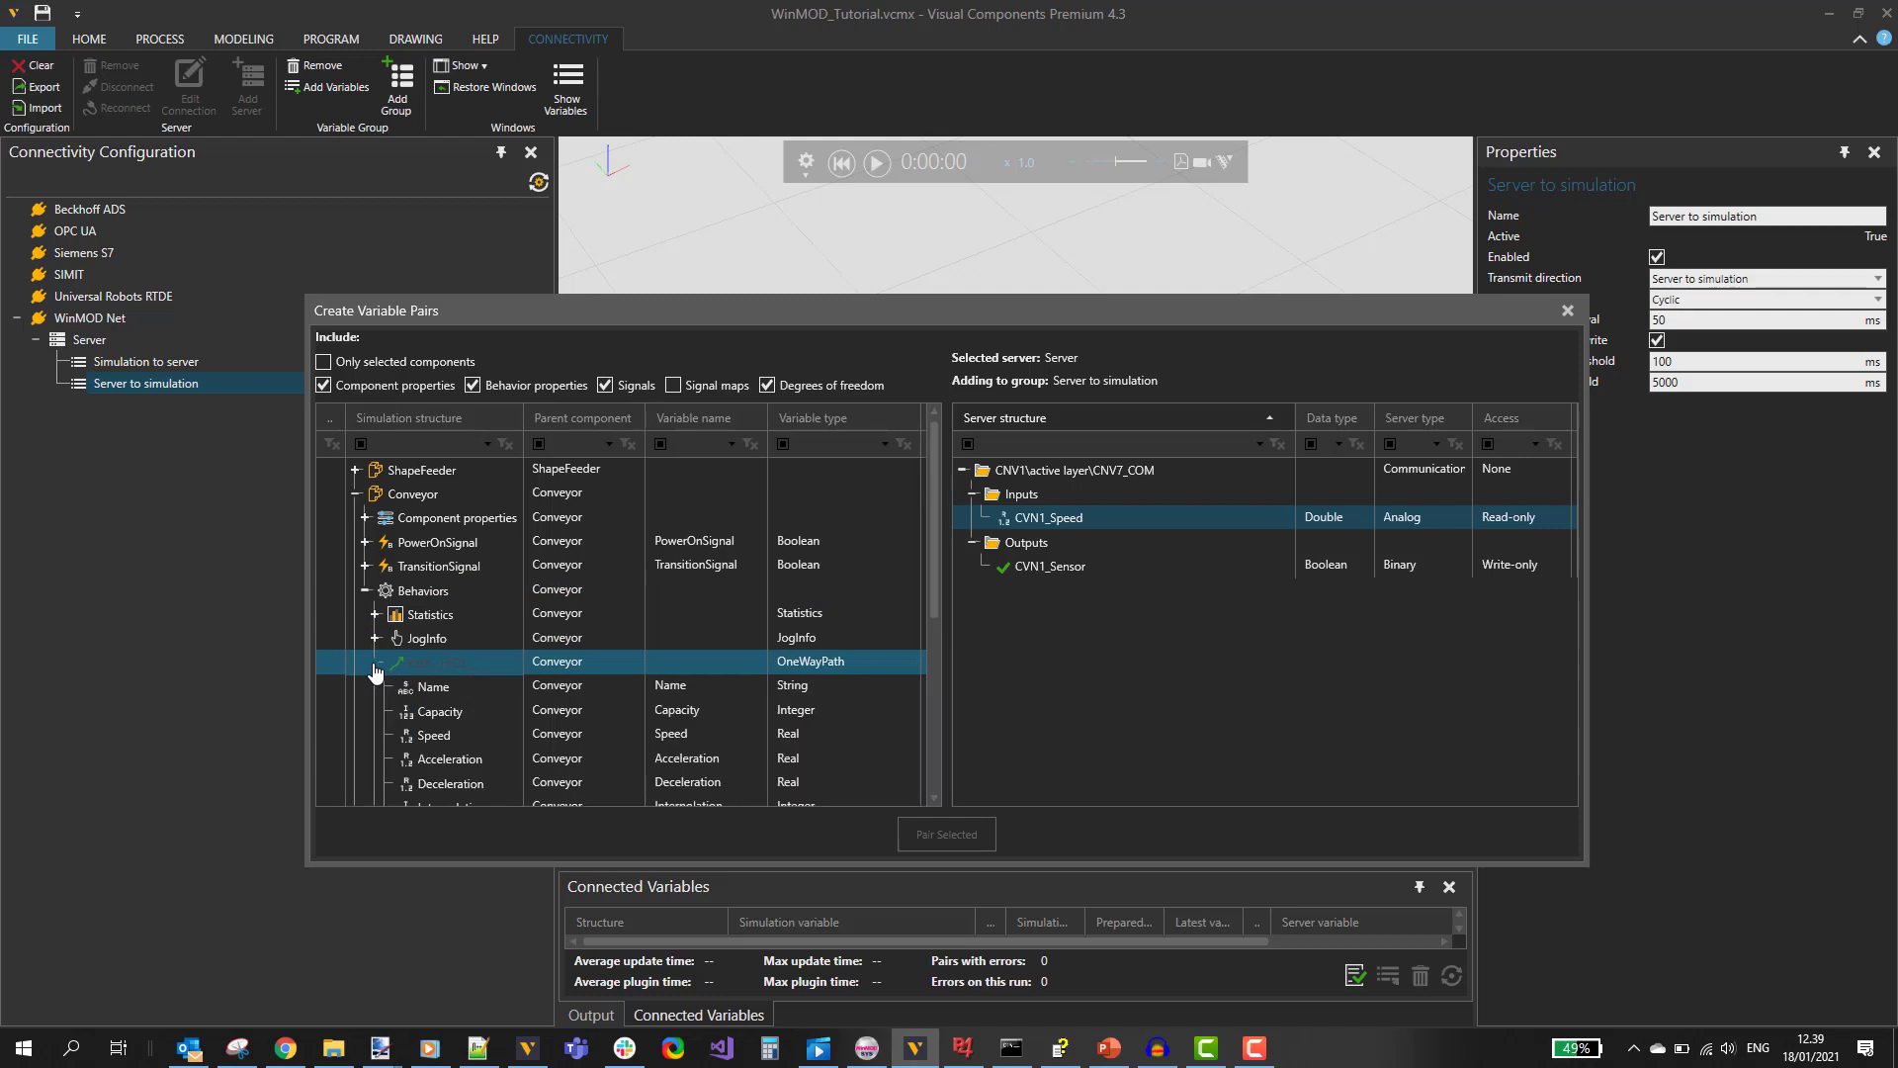
{"action": "scroll", "coordinate": [461, 633], "scroll_direction": "down", "scroll_amount": 2}
{"action": "left_click", "coordinate": [443, 593]}
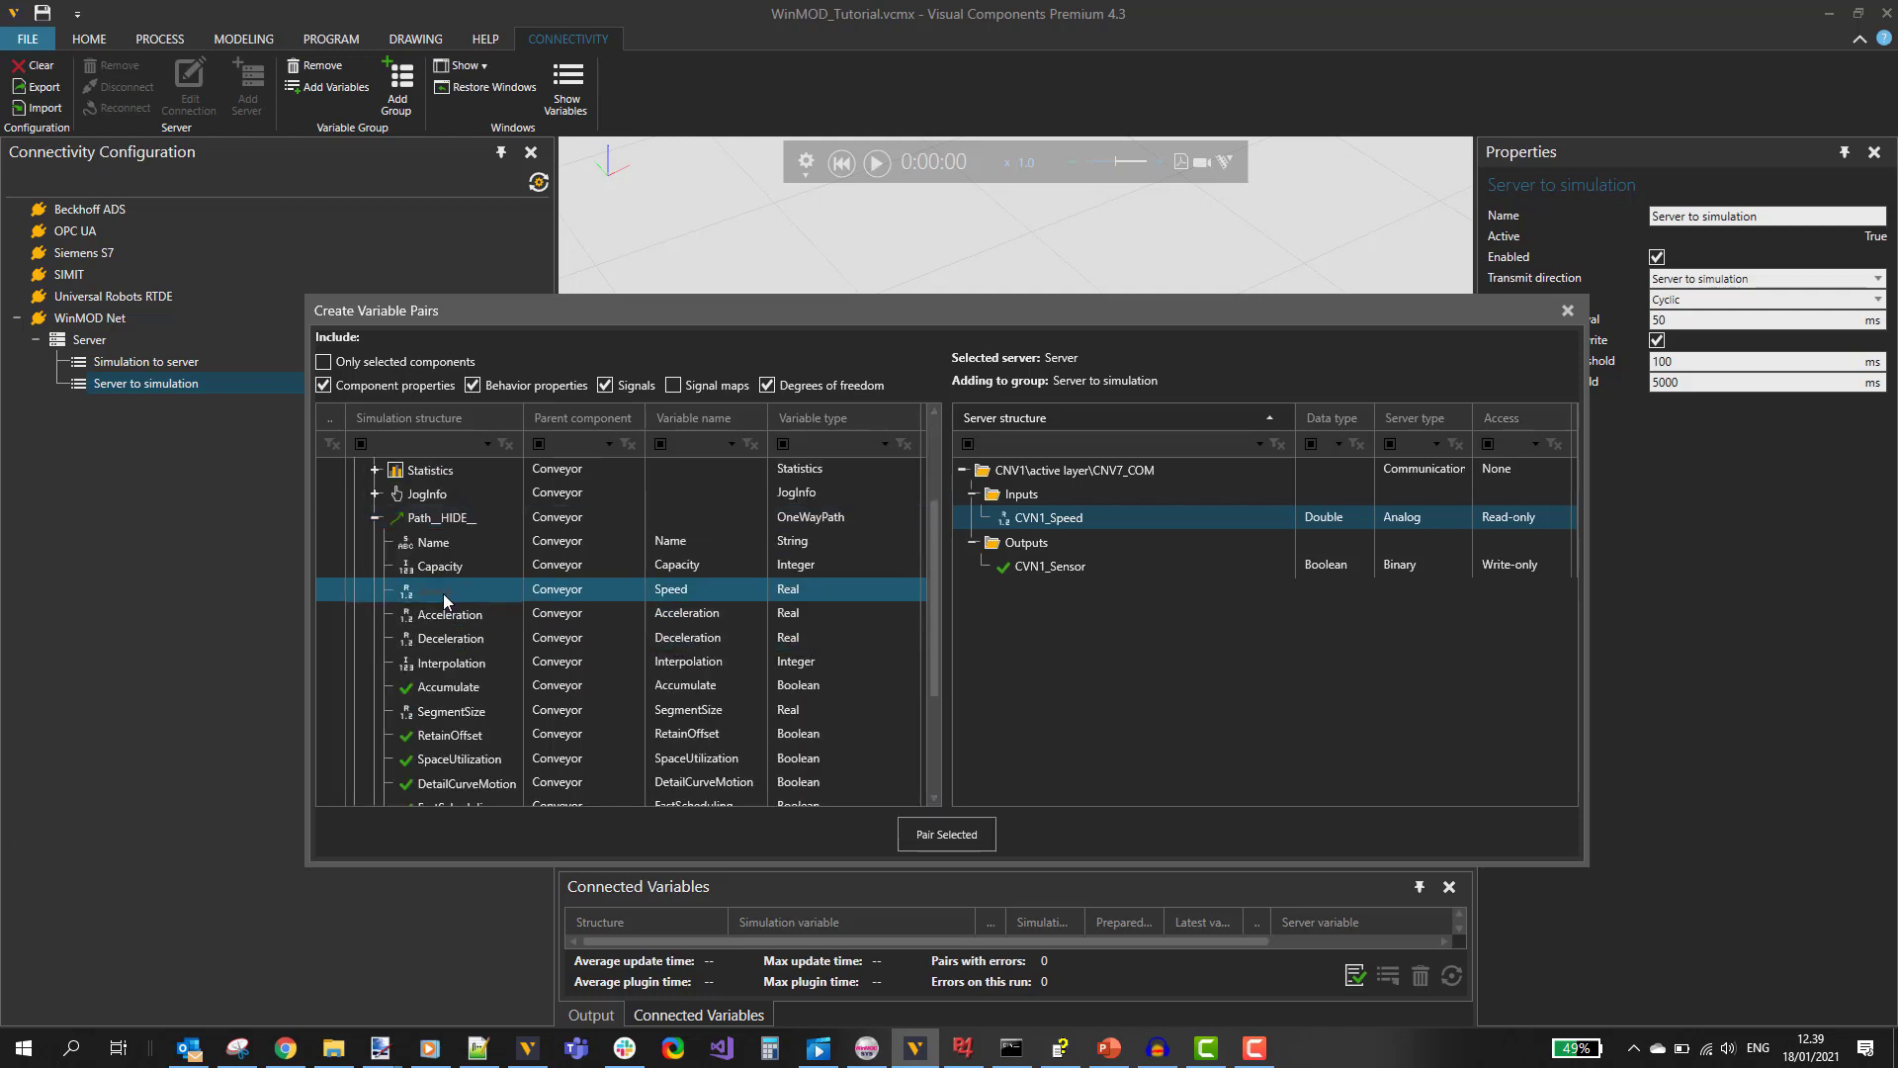
{"action": "left_click", "coordinate": [1042, 512]}
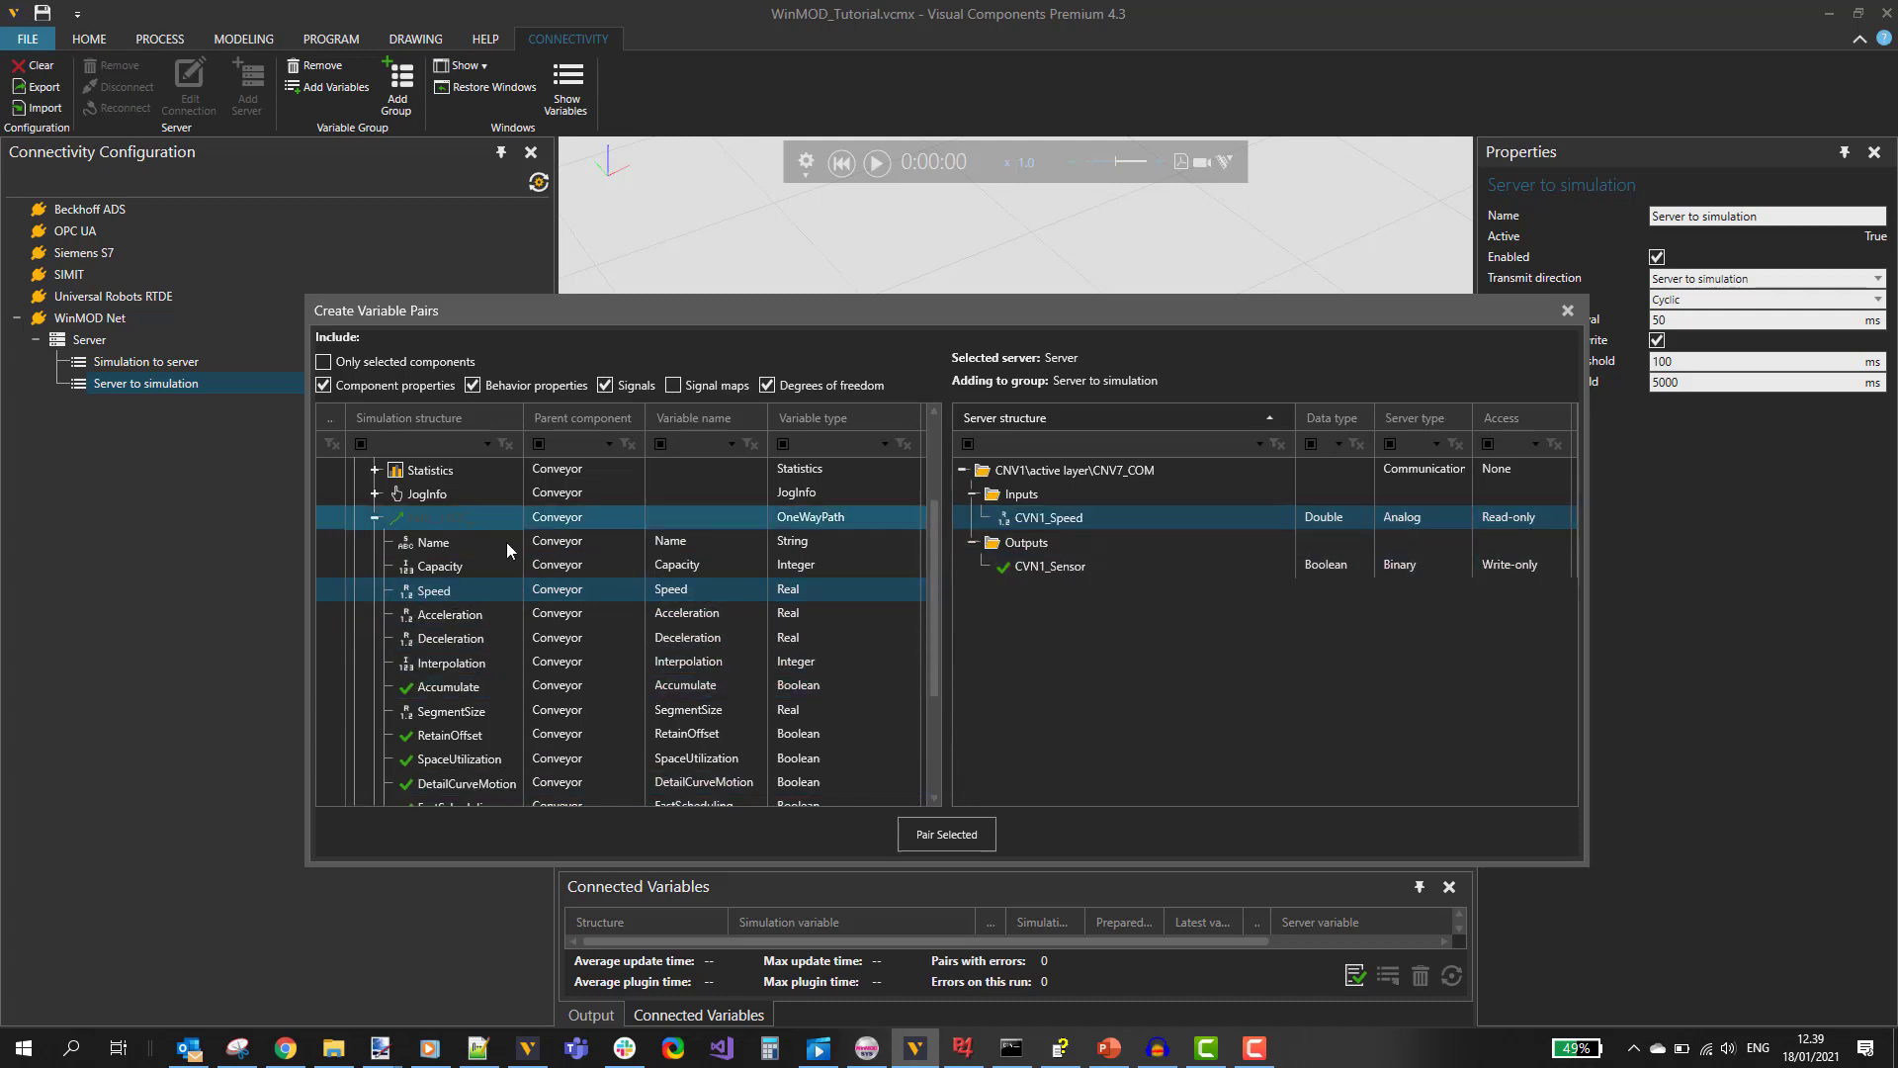
{"action": "left_click", "coordinate": [949, 836]}
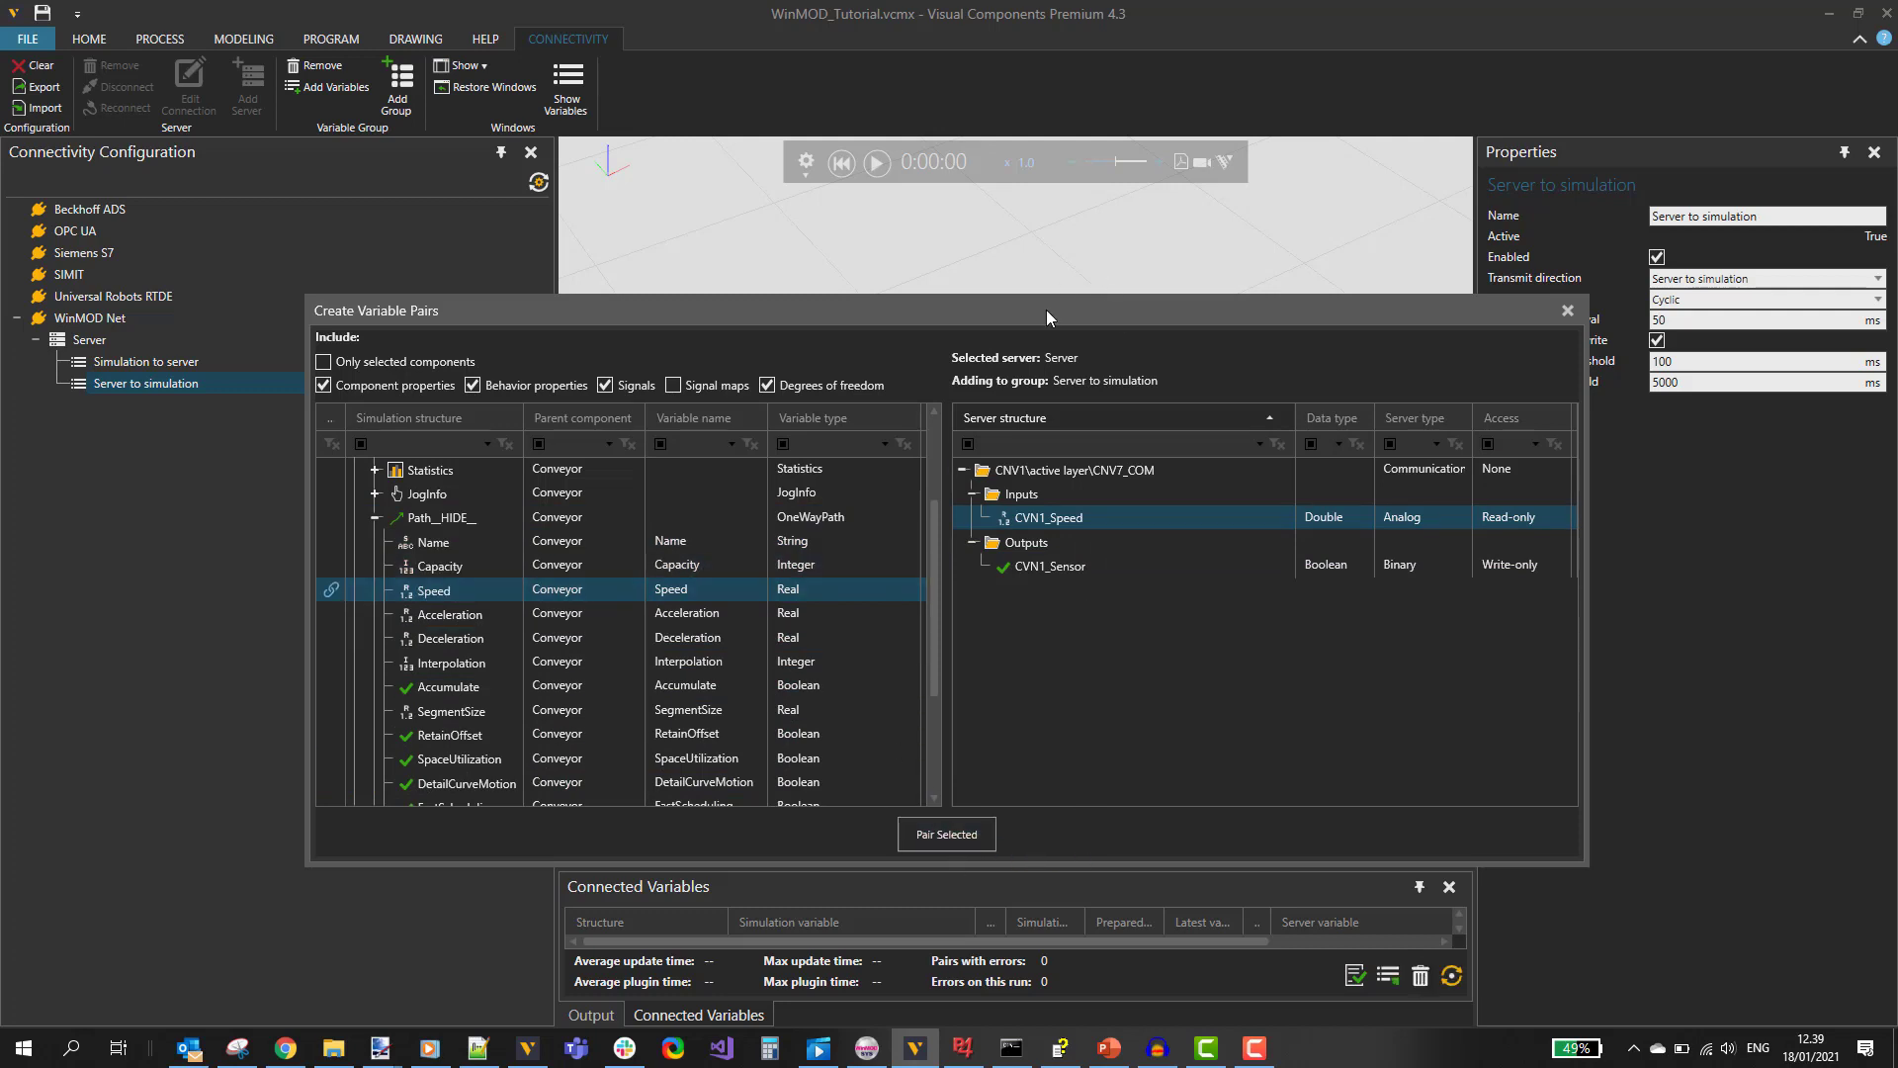
{"action": "left_click_drag", "start_coordinate": [1046, 311], "coordinate": [1048, 263]}
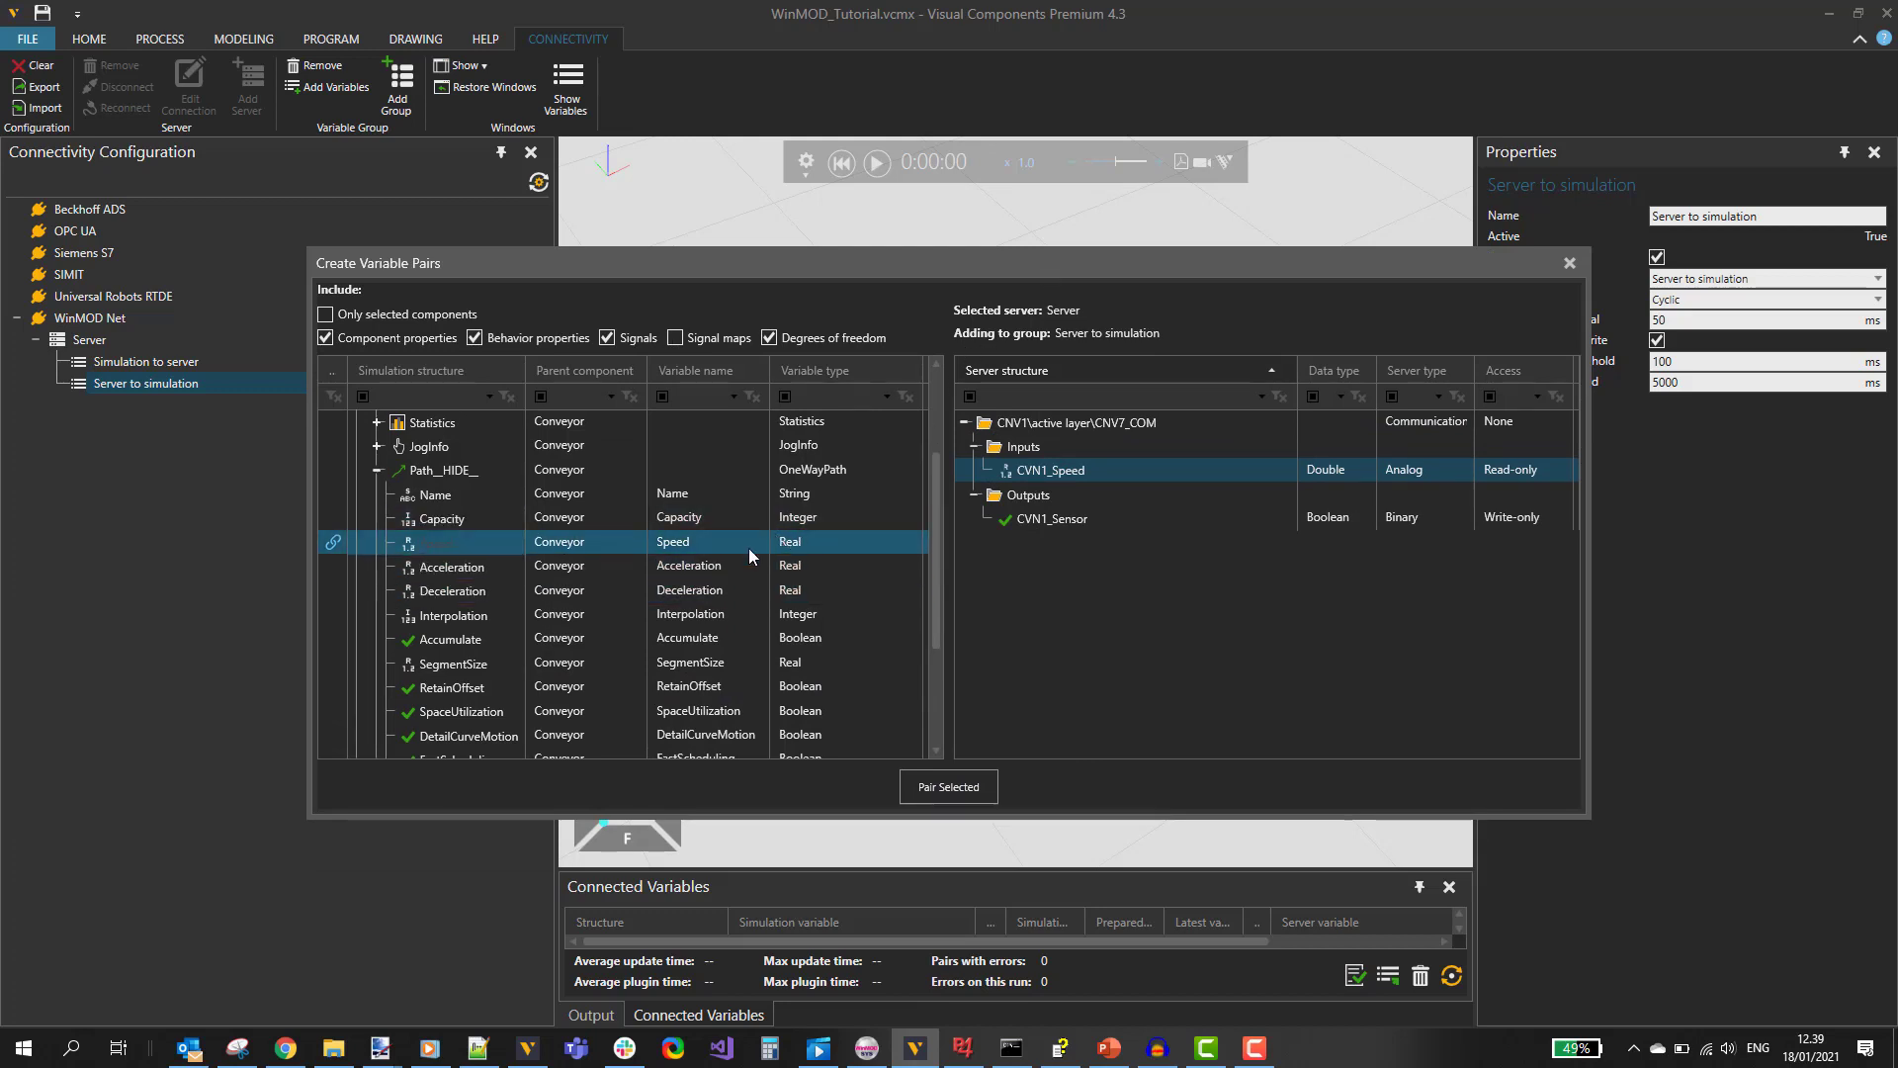
Switch the variable pairing to the Simulation to server group and collapse the Conveyor's structure.
{"action": "scroll", "coordinate": [744, 548], "scroll_direction": "up", "scroll_amount": 2}
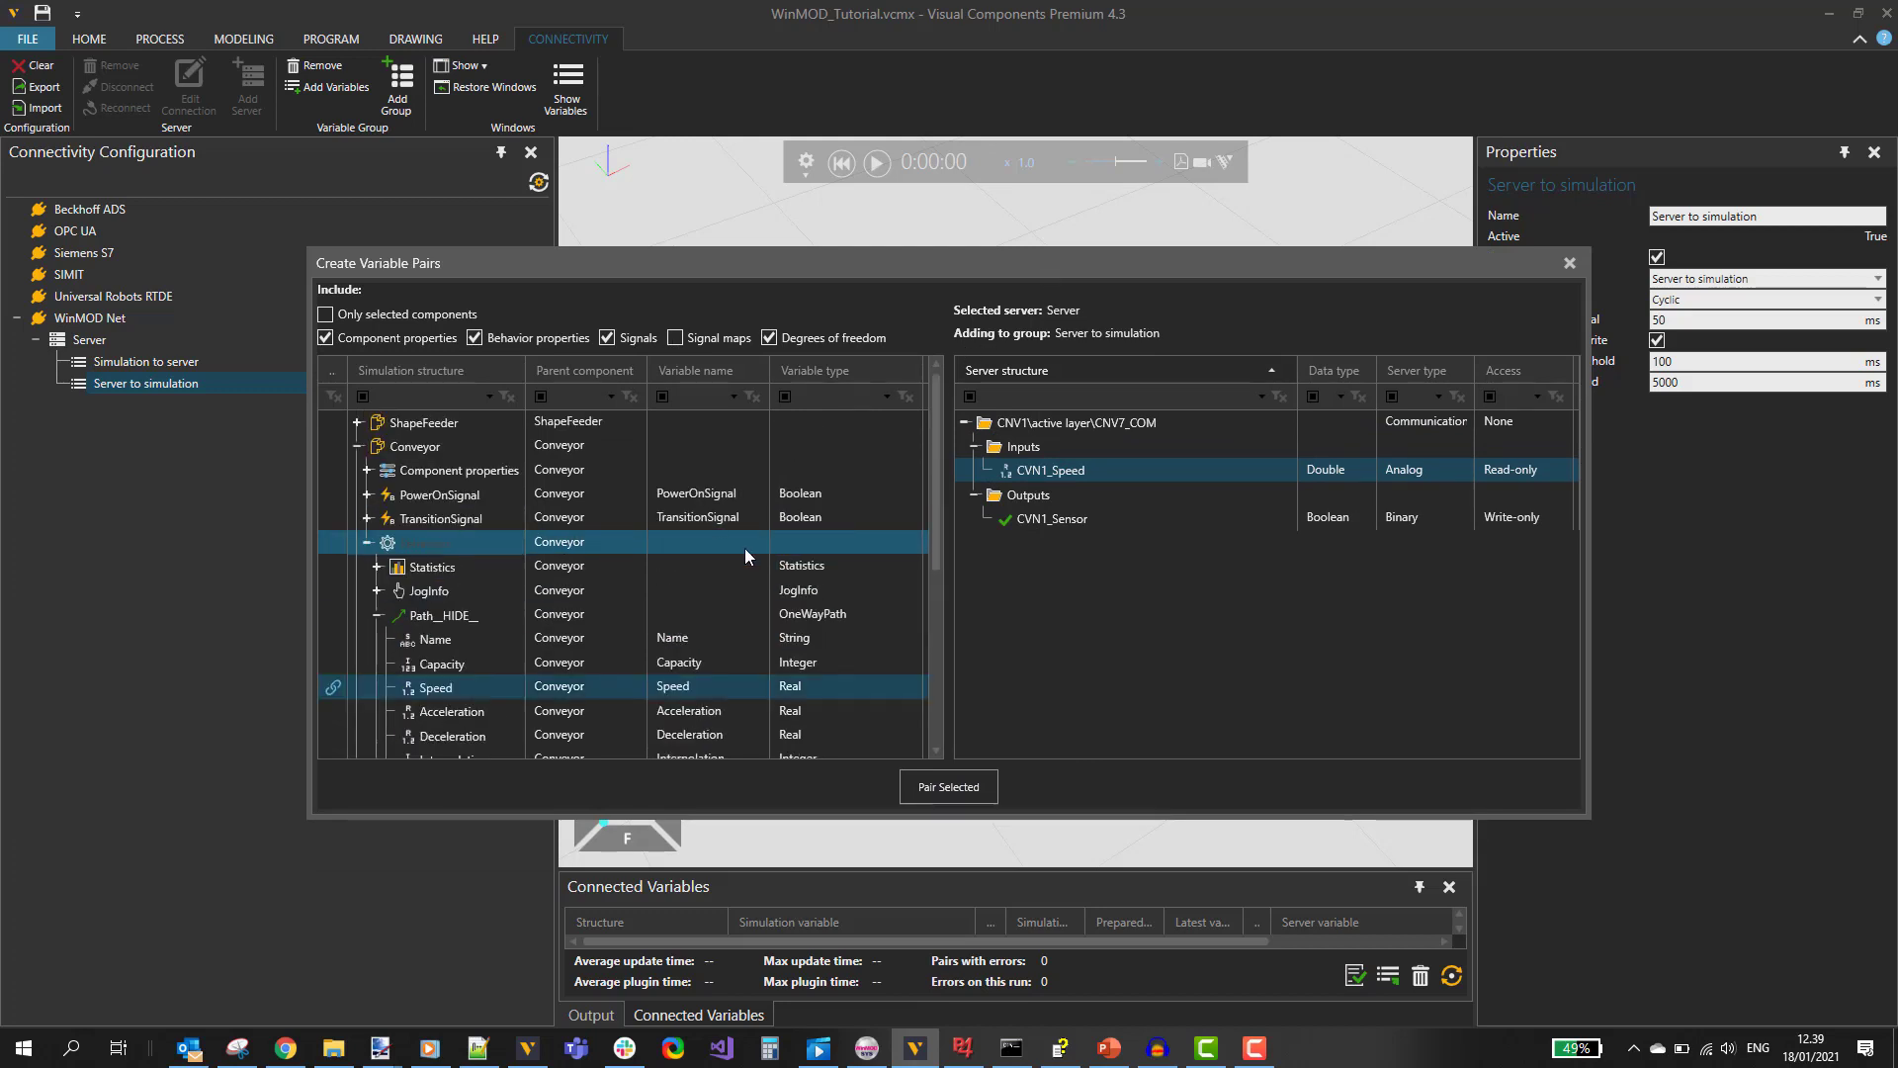
{"action": "left_click", "coordinate": [143, 366]}
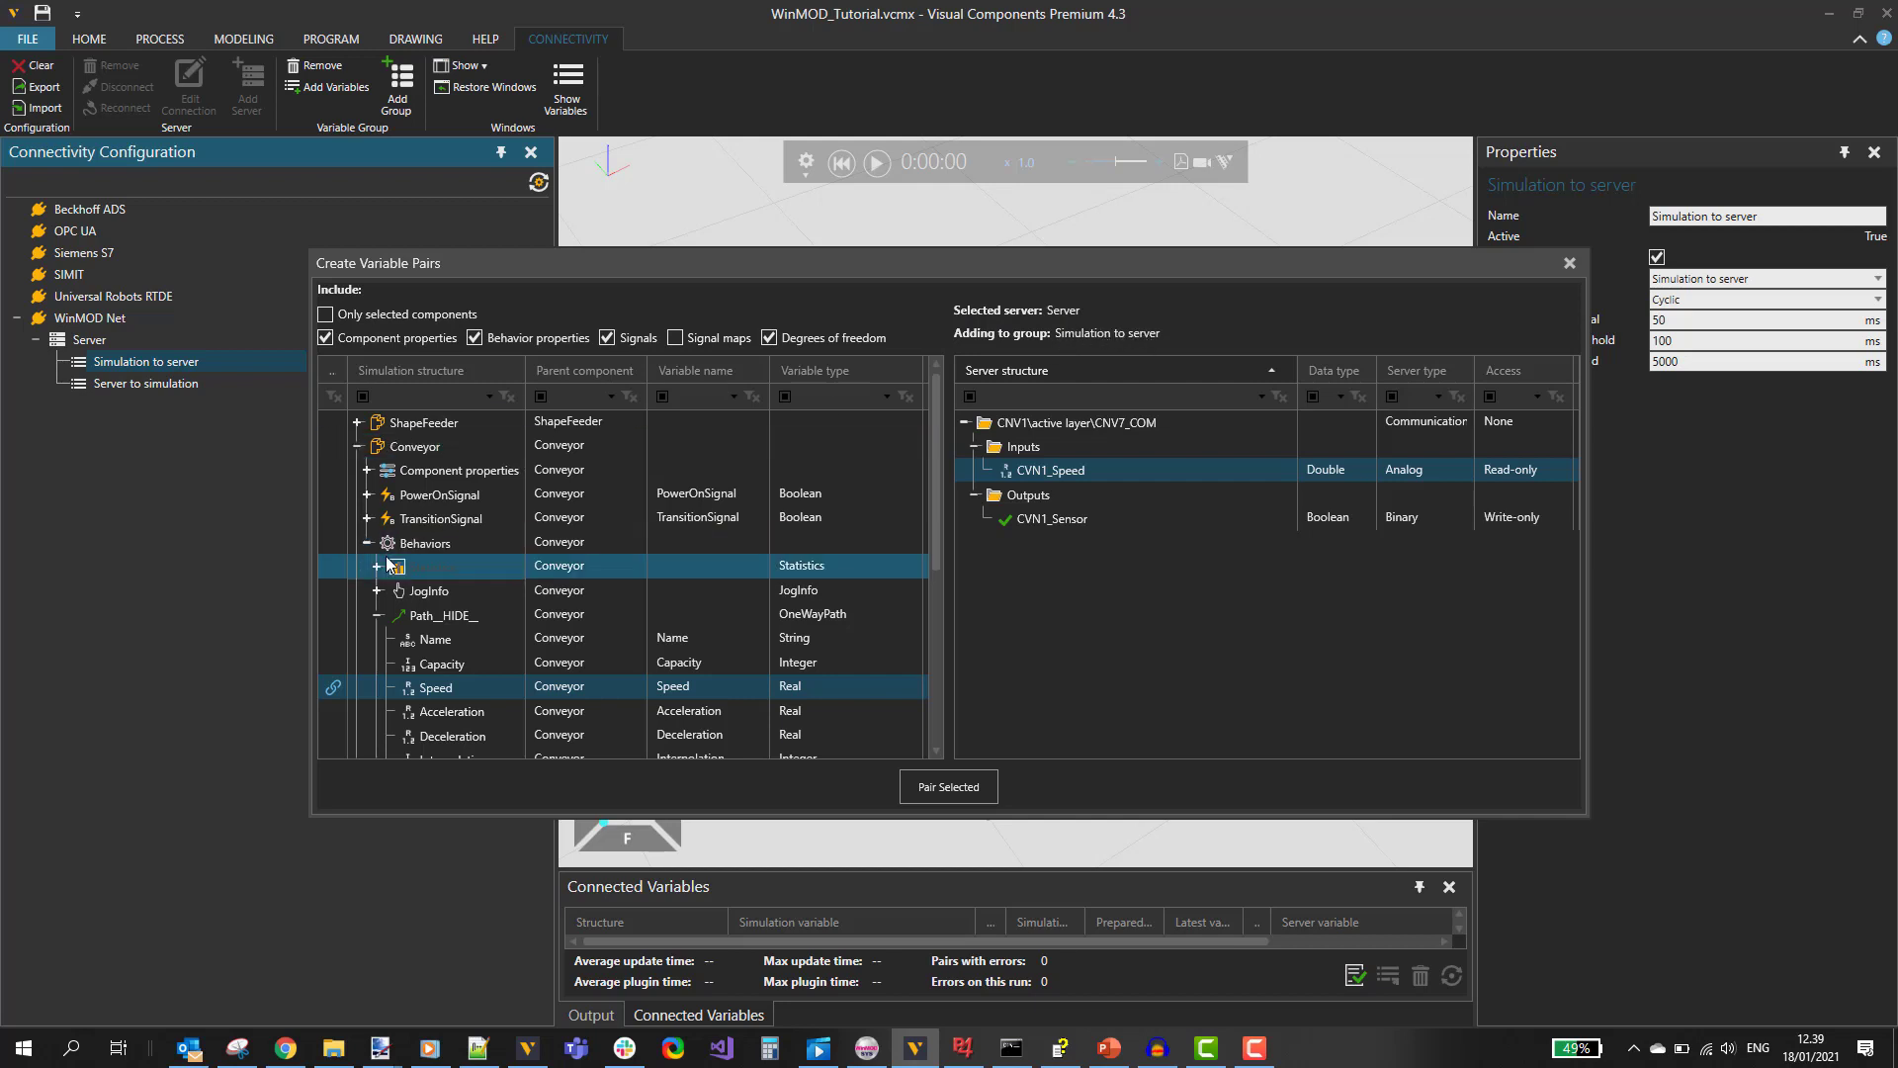
{"action": "left_click", "coordinate": [359, 450]}
{"action": "left_click", "coordinate": [357, 447]}
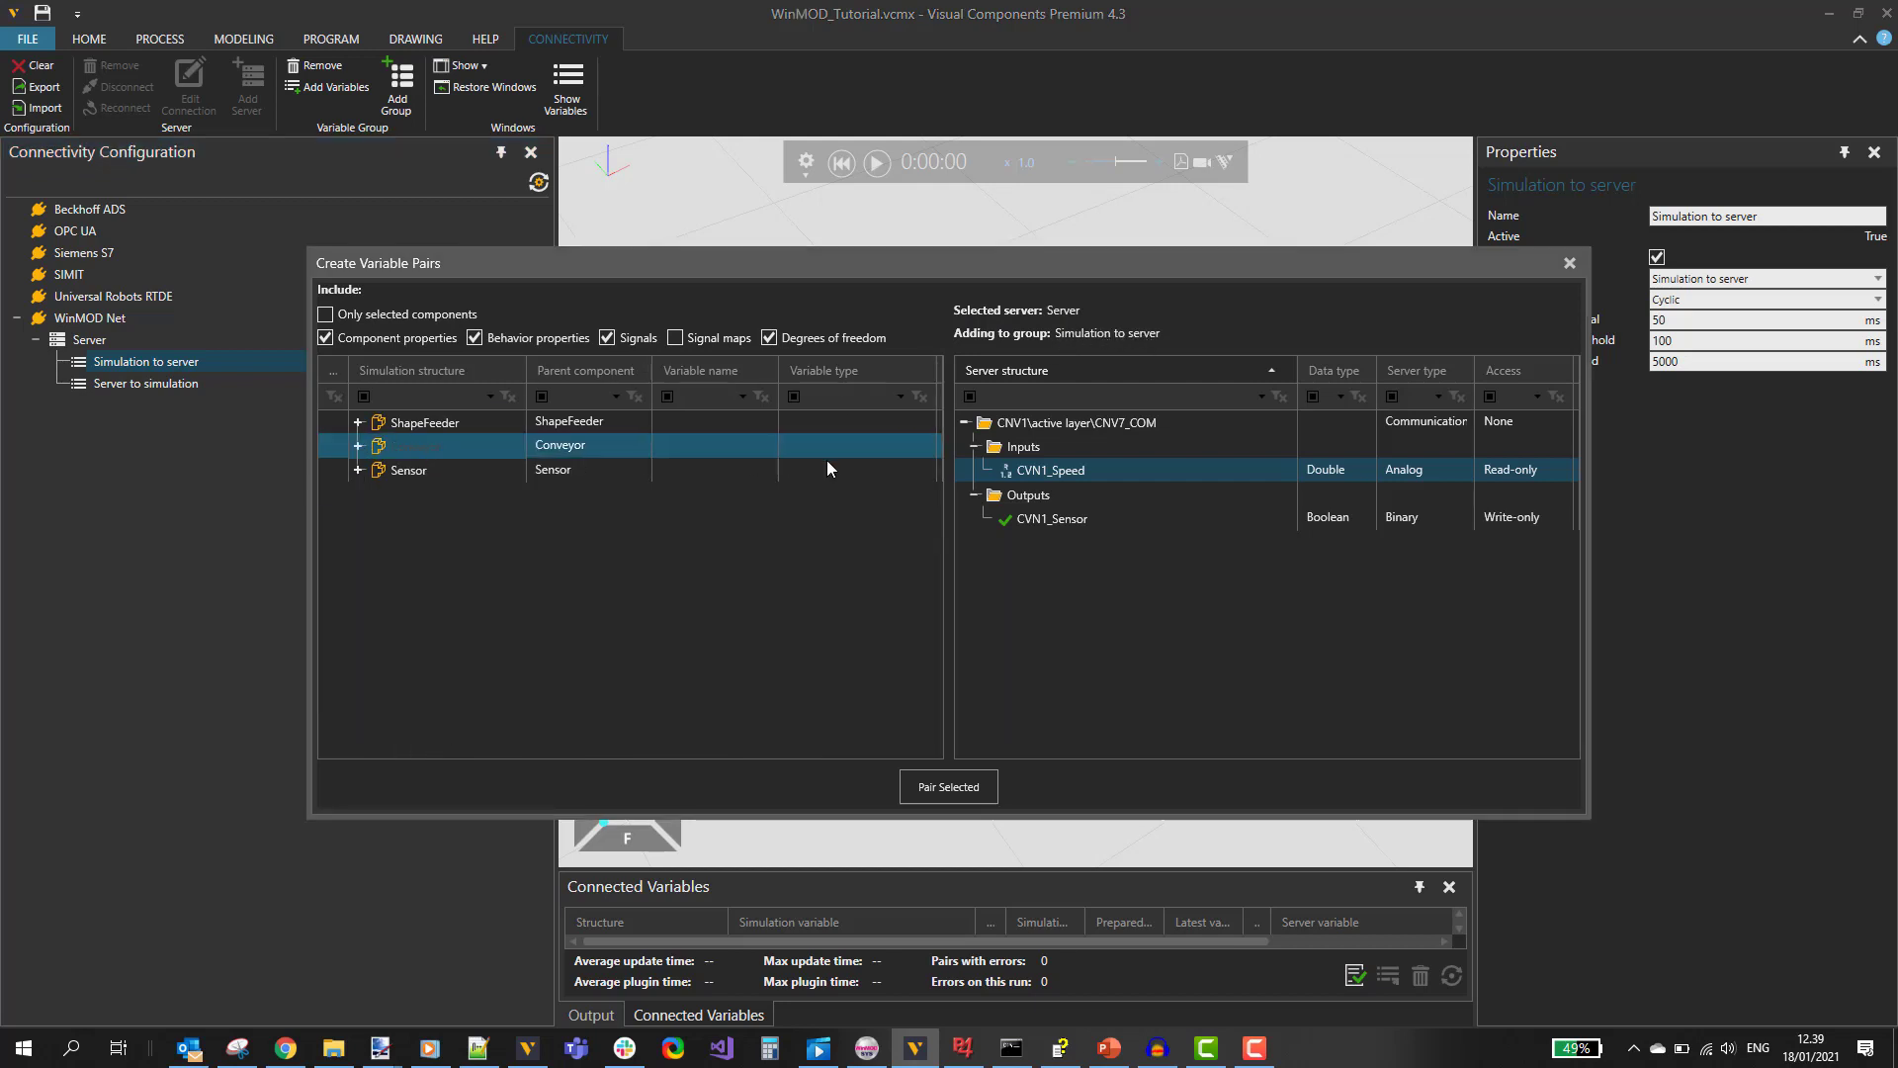
Pair the server output CVN1_Sensor with the Sensor component's SensorBooleanSignal and close the pairing dialog.
{"action": "left_click", "coordinate": [1068, 524]}
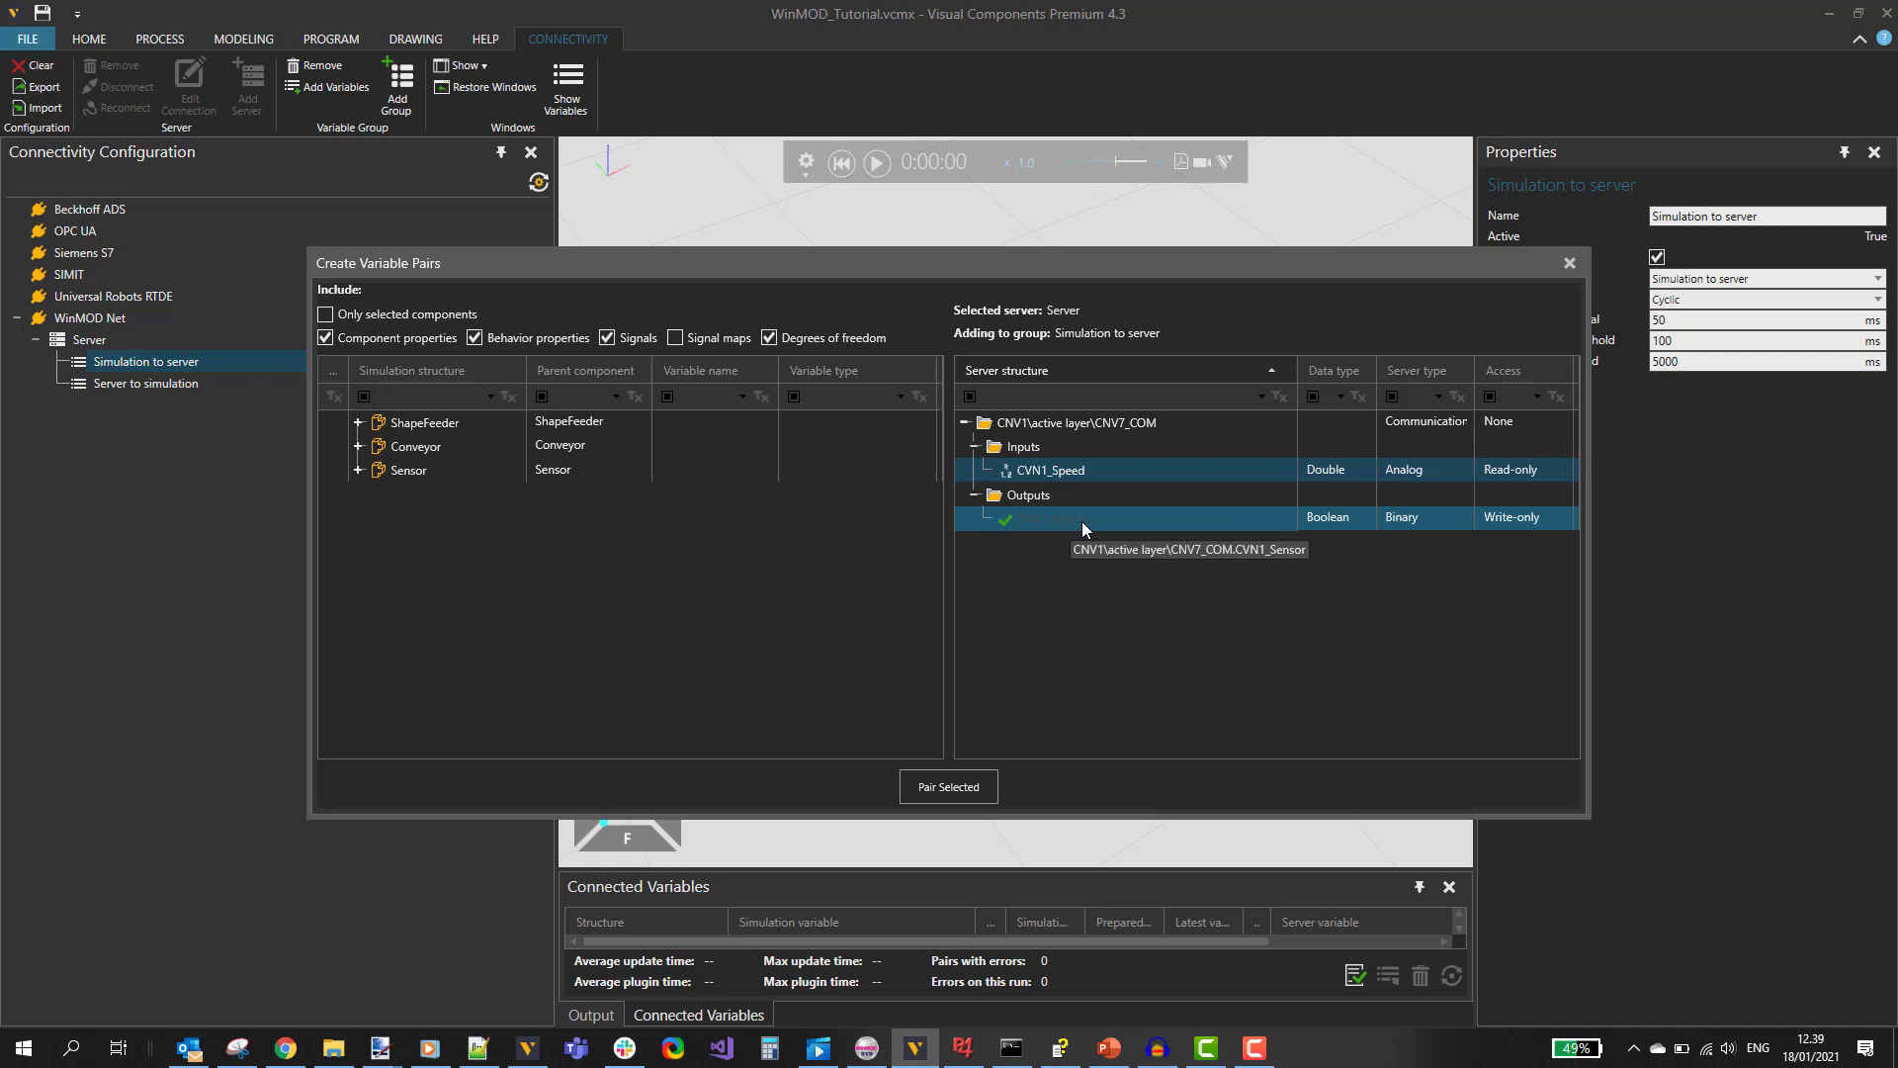
{"action": "left_click", "coordinate": [1081, 520]}
{"action": "left_click", "coordinate": [619, 477]}
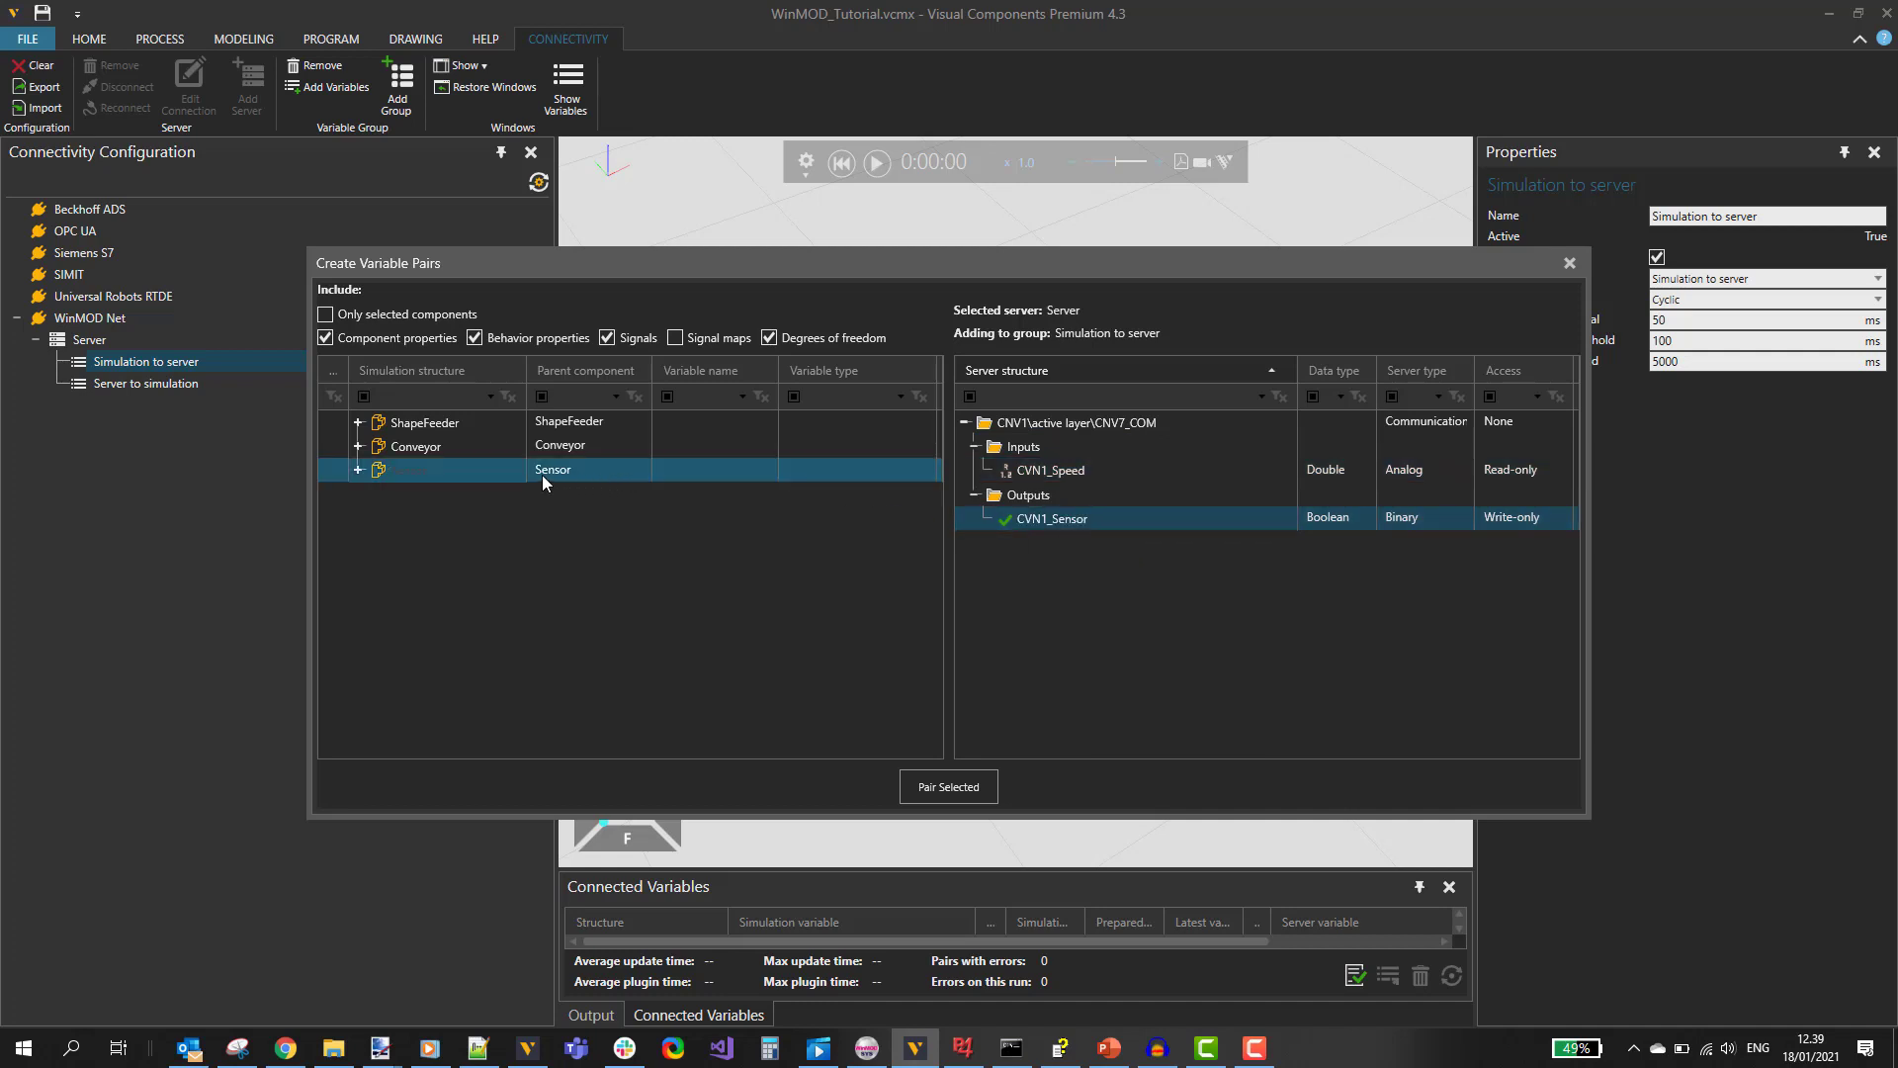
{"action": "left_click", "coordinate": [361, 471]}
{"action": "left_click", "coordinate": [443, 545]}
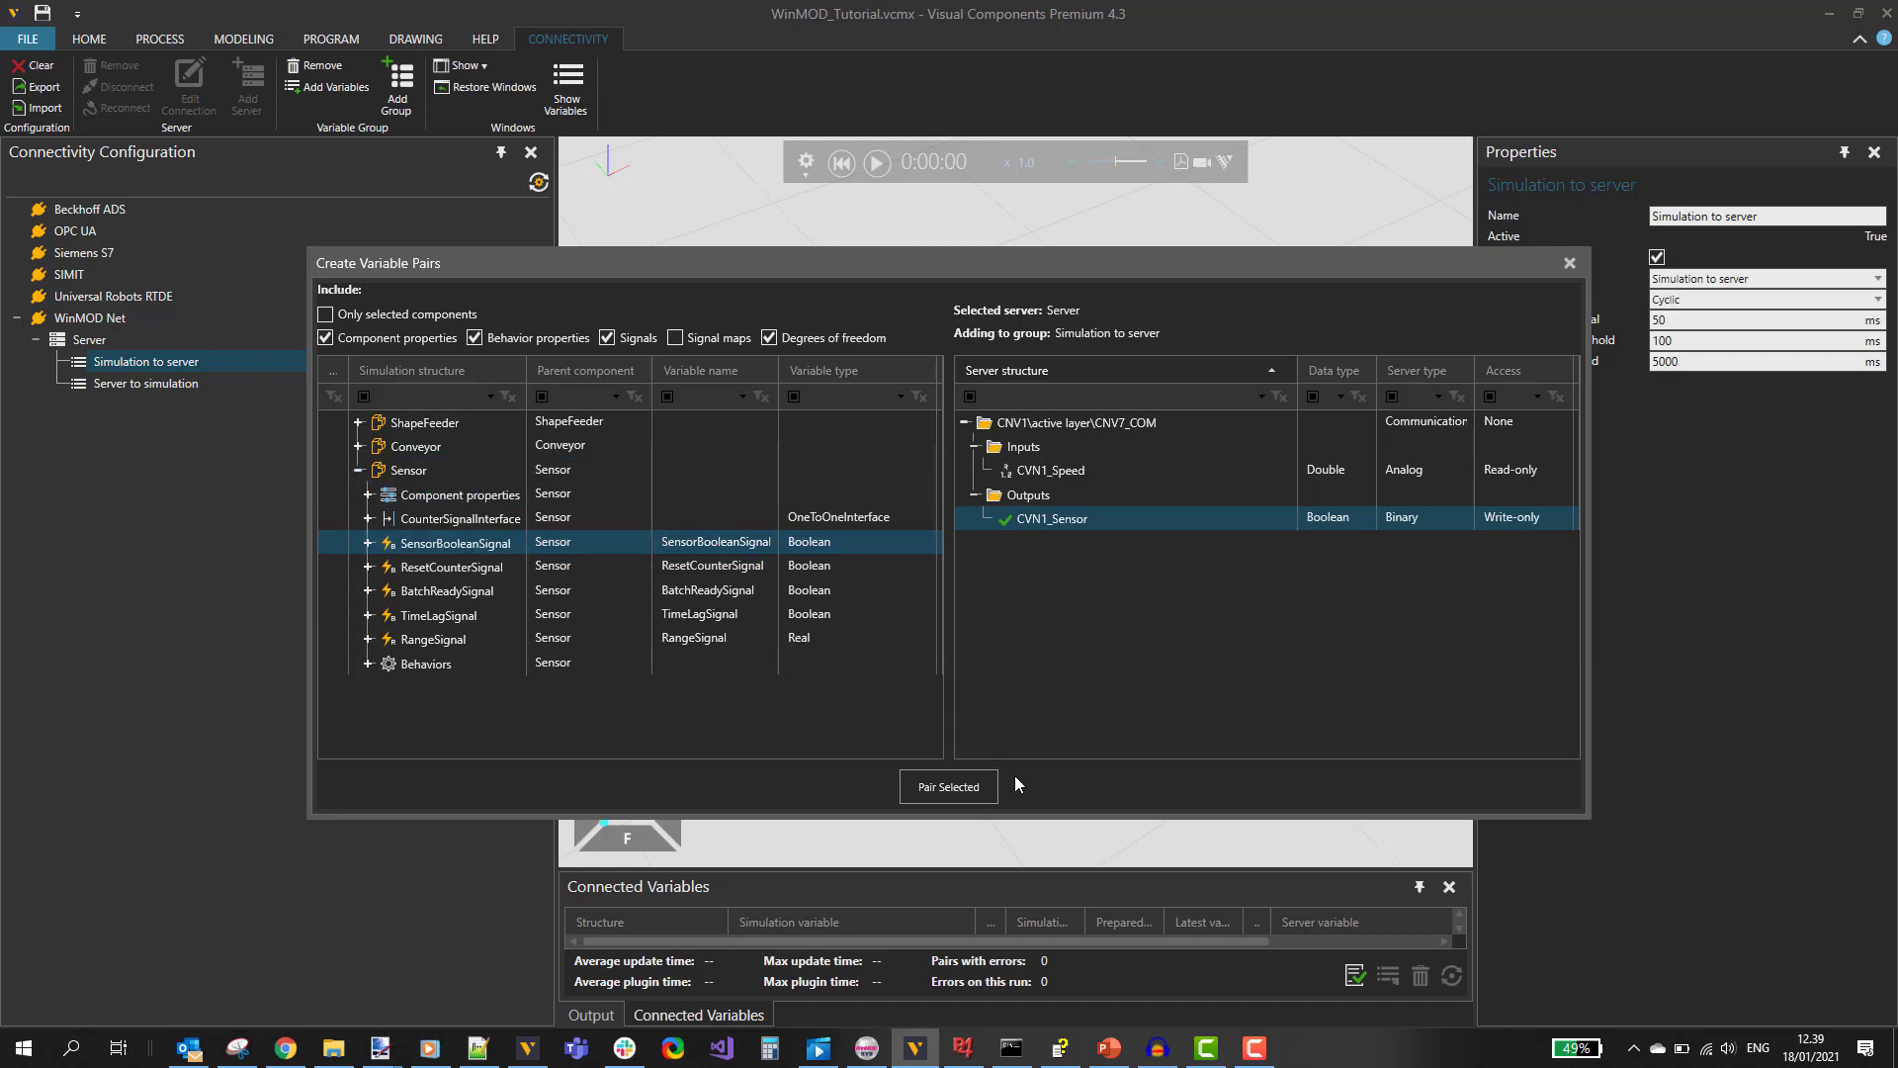
{"action": "left_click", "coordinate": [967, 792]}
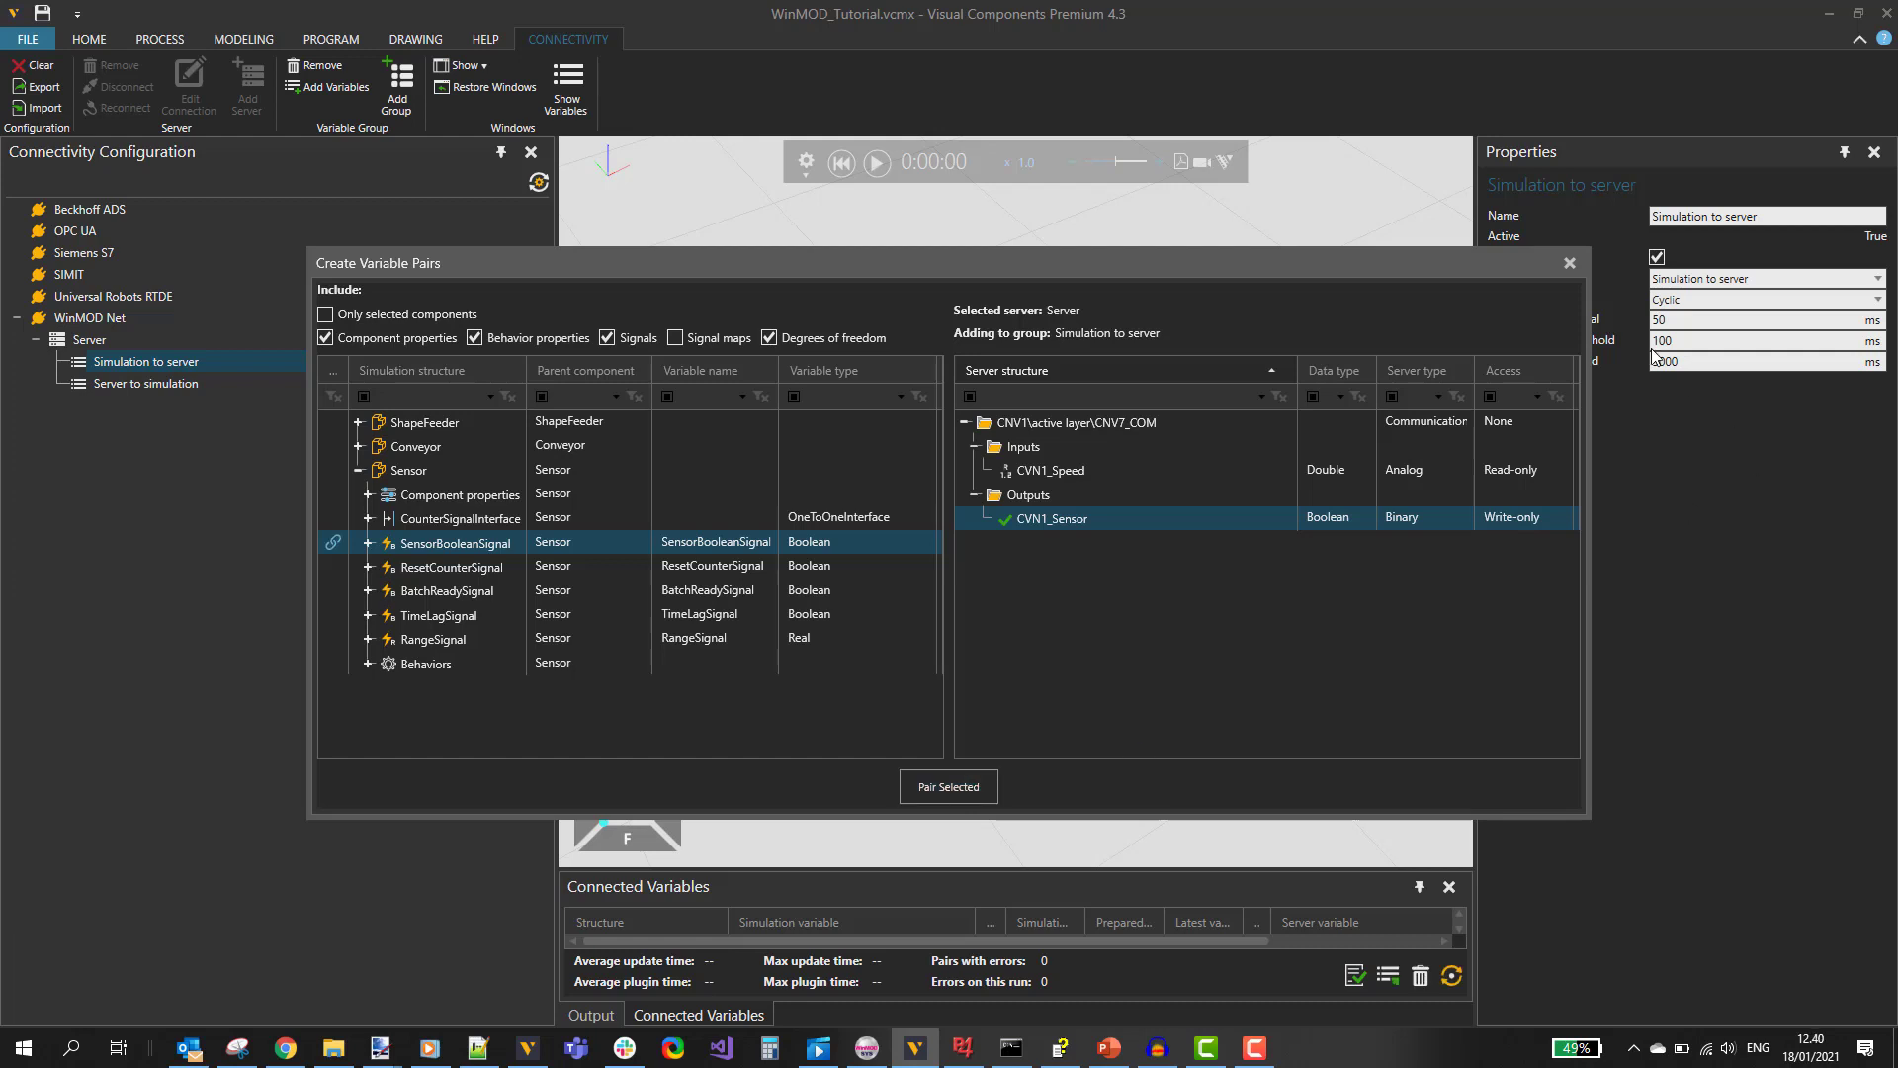
{"action": "left_click", "coordinate": [1570, 265]}
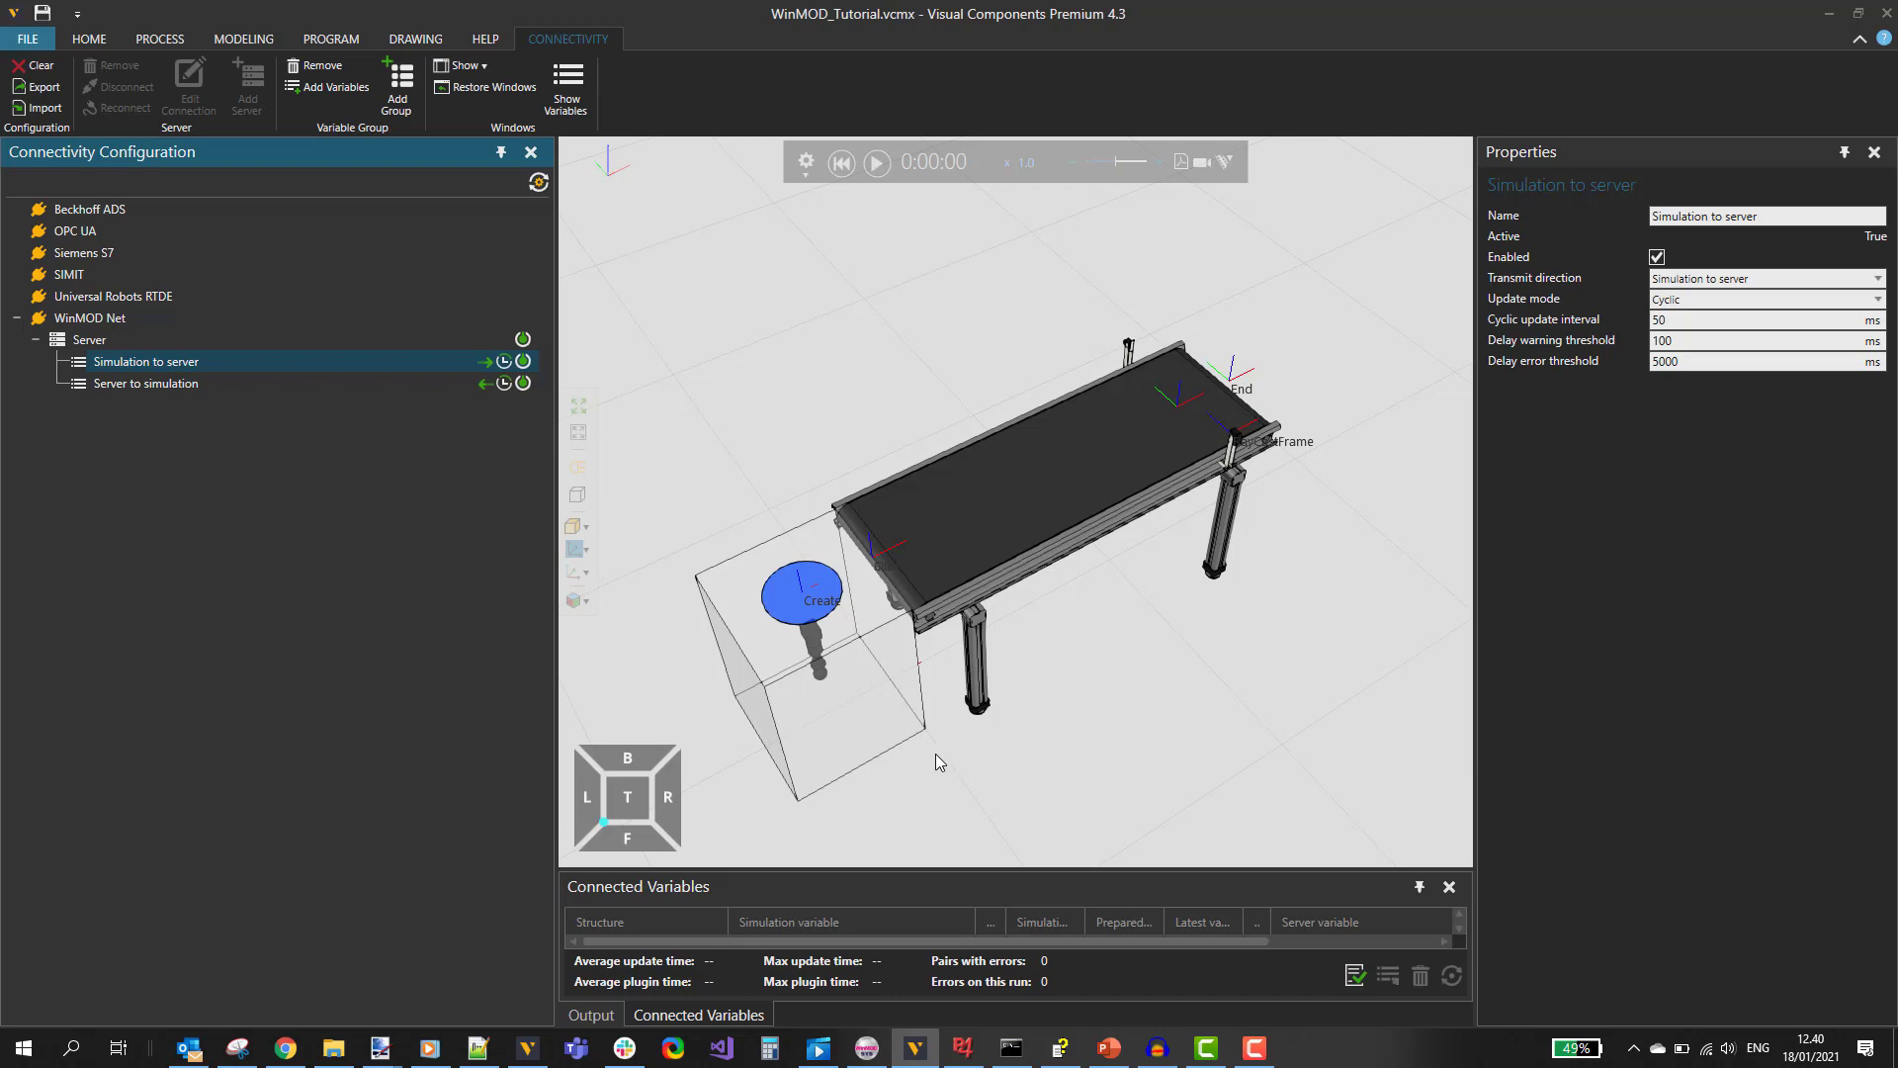
Show the variables of the Simulation to server group and enlarge the Connected Variables area to fit all pairs.
{"action": "right_click", "coordinate": [184, 363]}
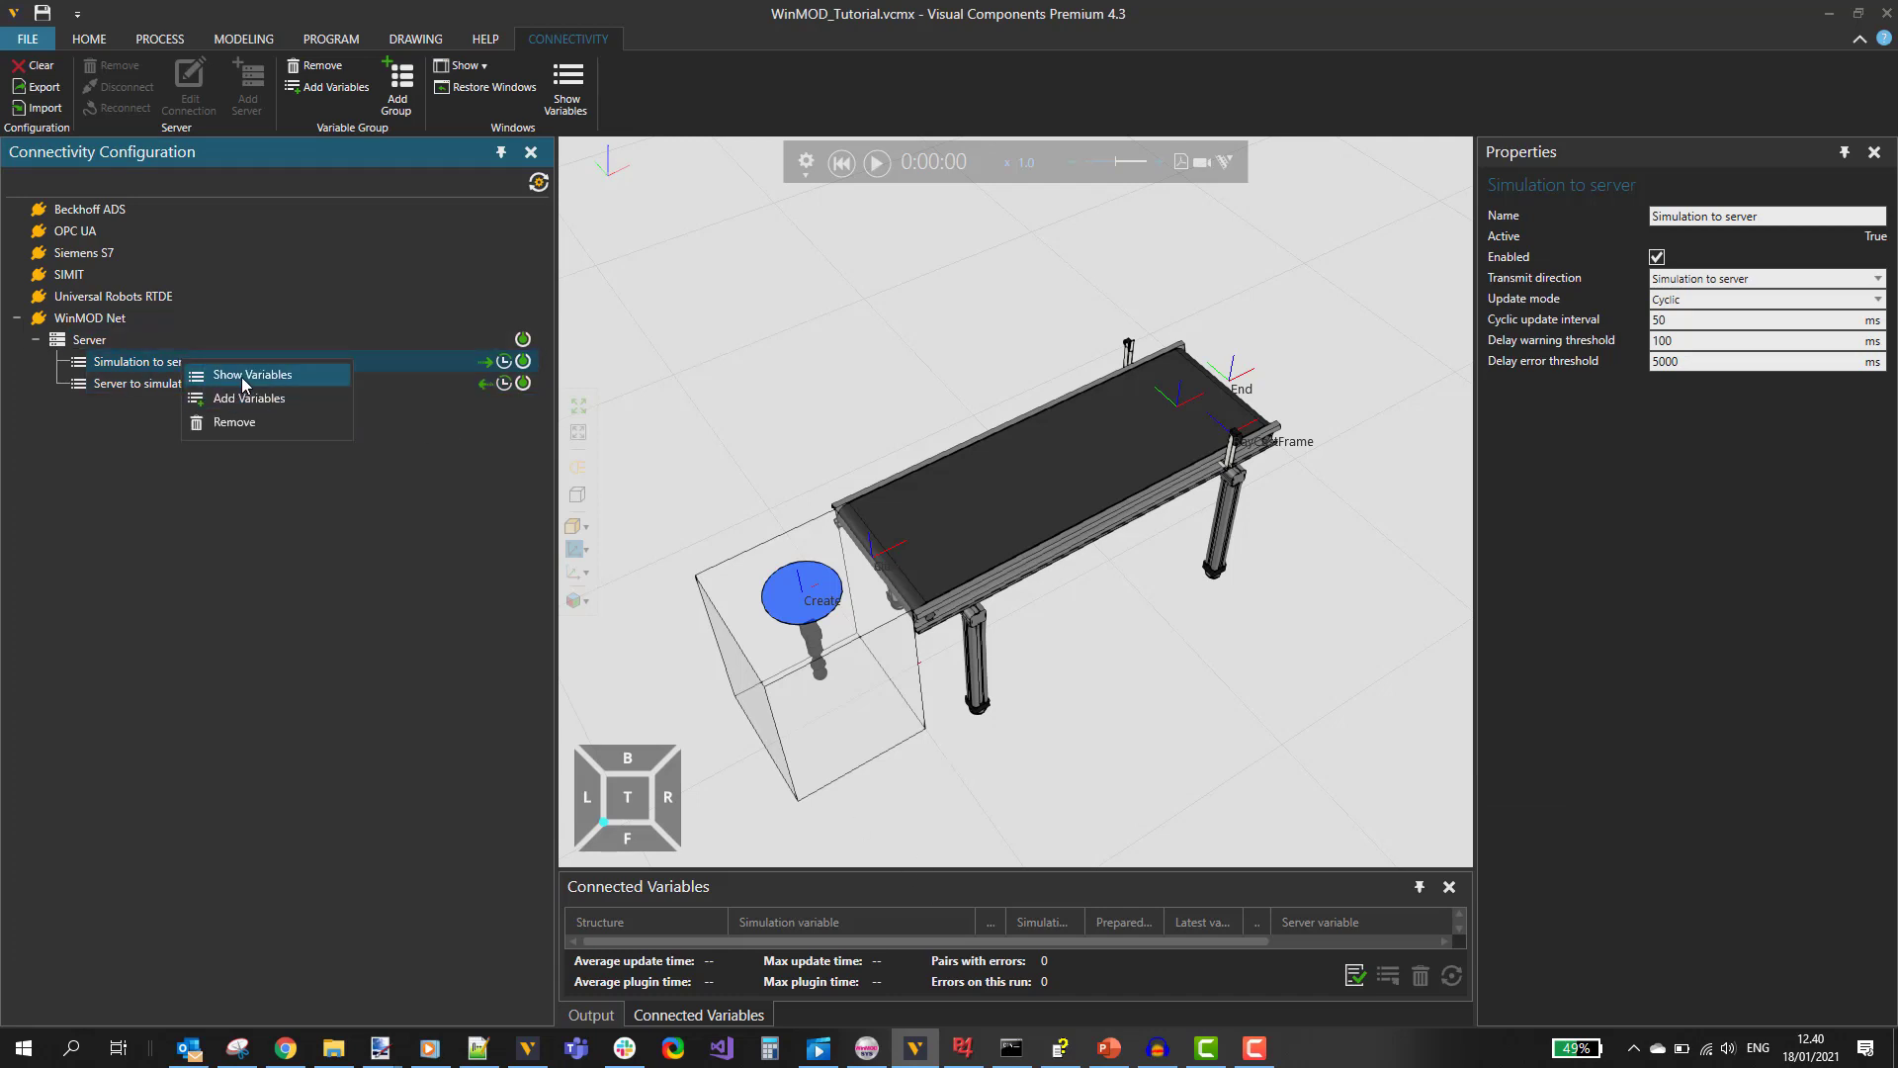
{"action": "left_click", "coordinate": [221, 374]}
{"action": "left_click_drag", "start_coordinate": [1043, 870], "coordinate": [1038, 618]}
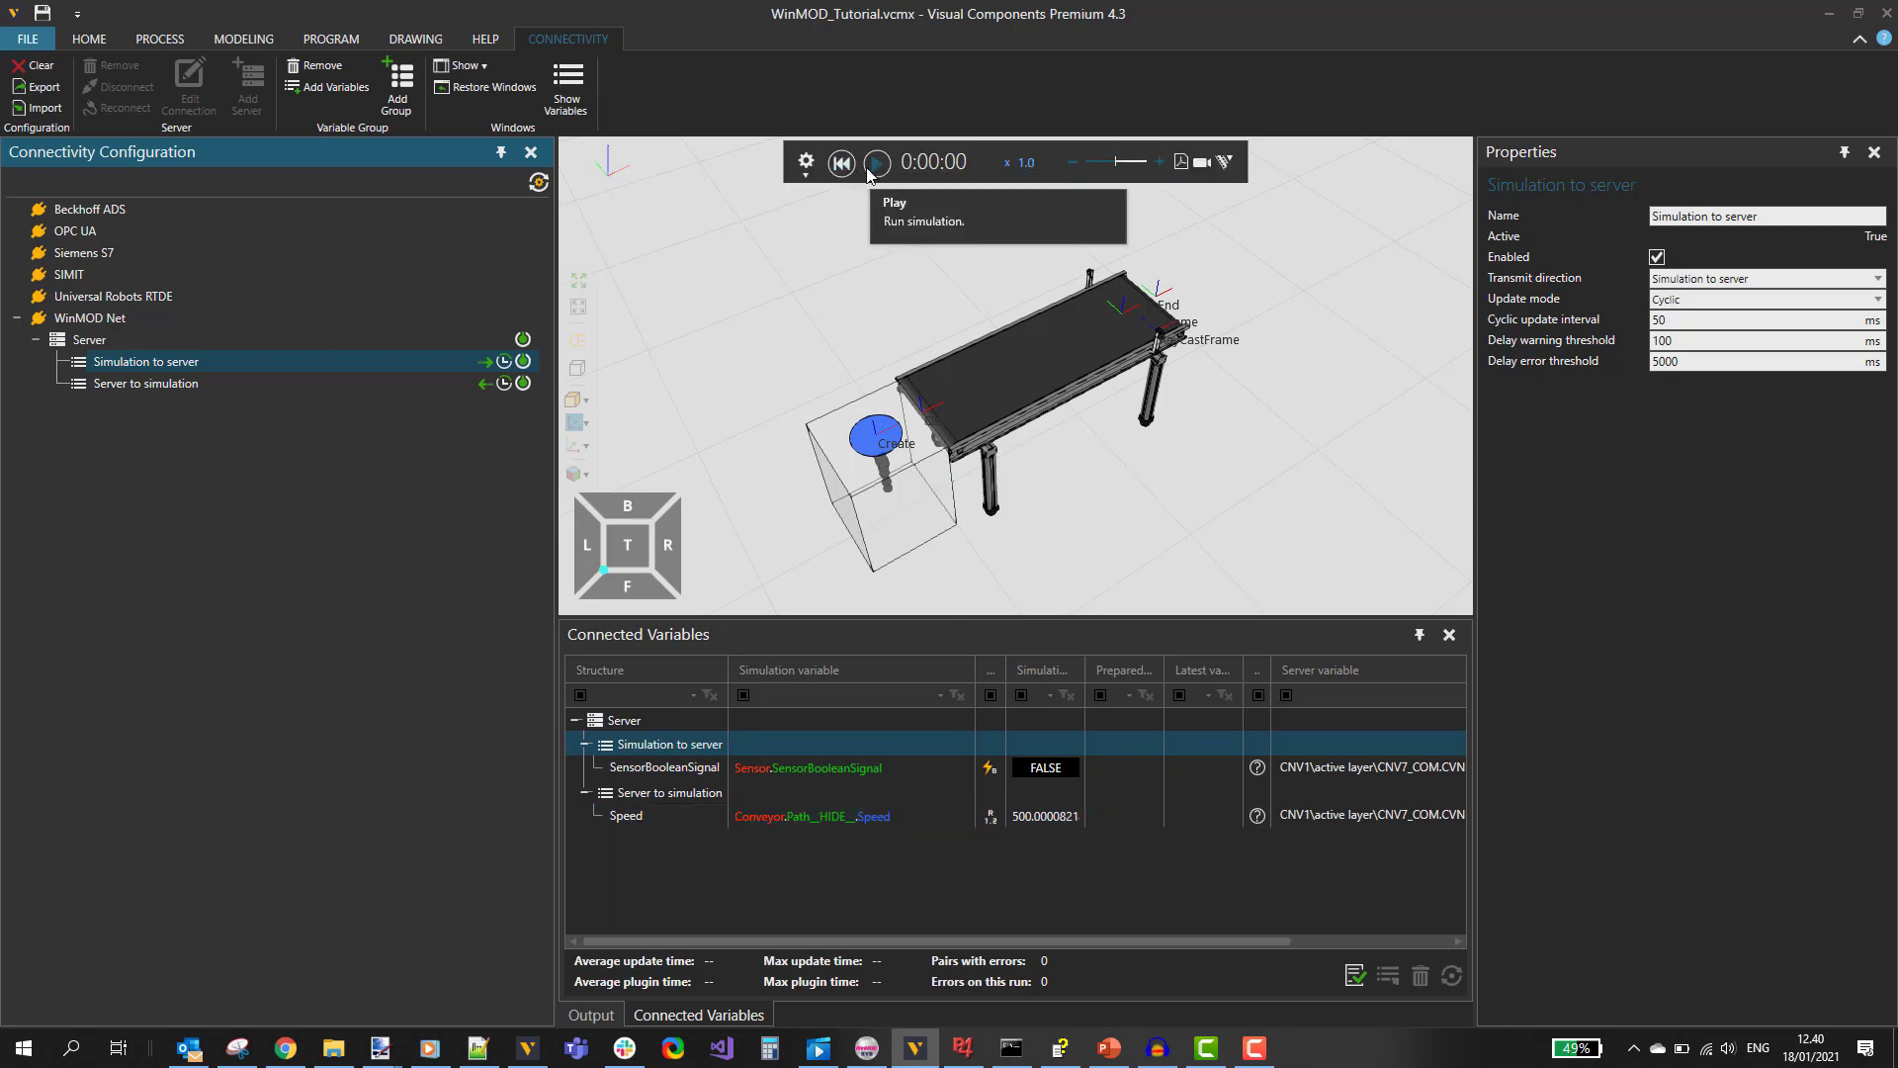
Tile Visual Components side by side with WinMOD, hide the WinMOD project window, and auto-hide Connectivity Configuration and Properties.
{"action": "key", "text": "super+Left"}
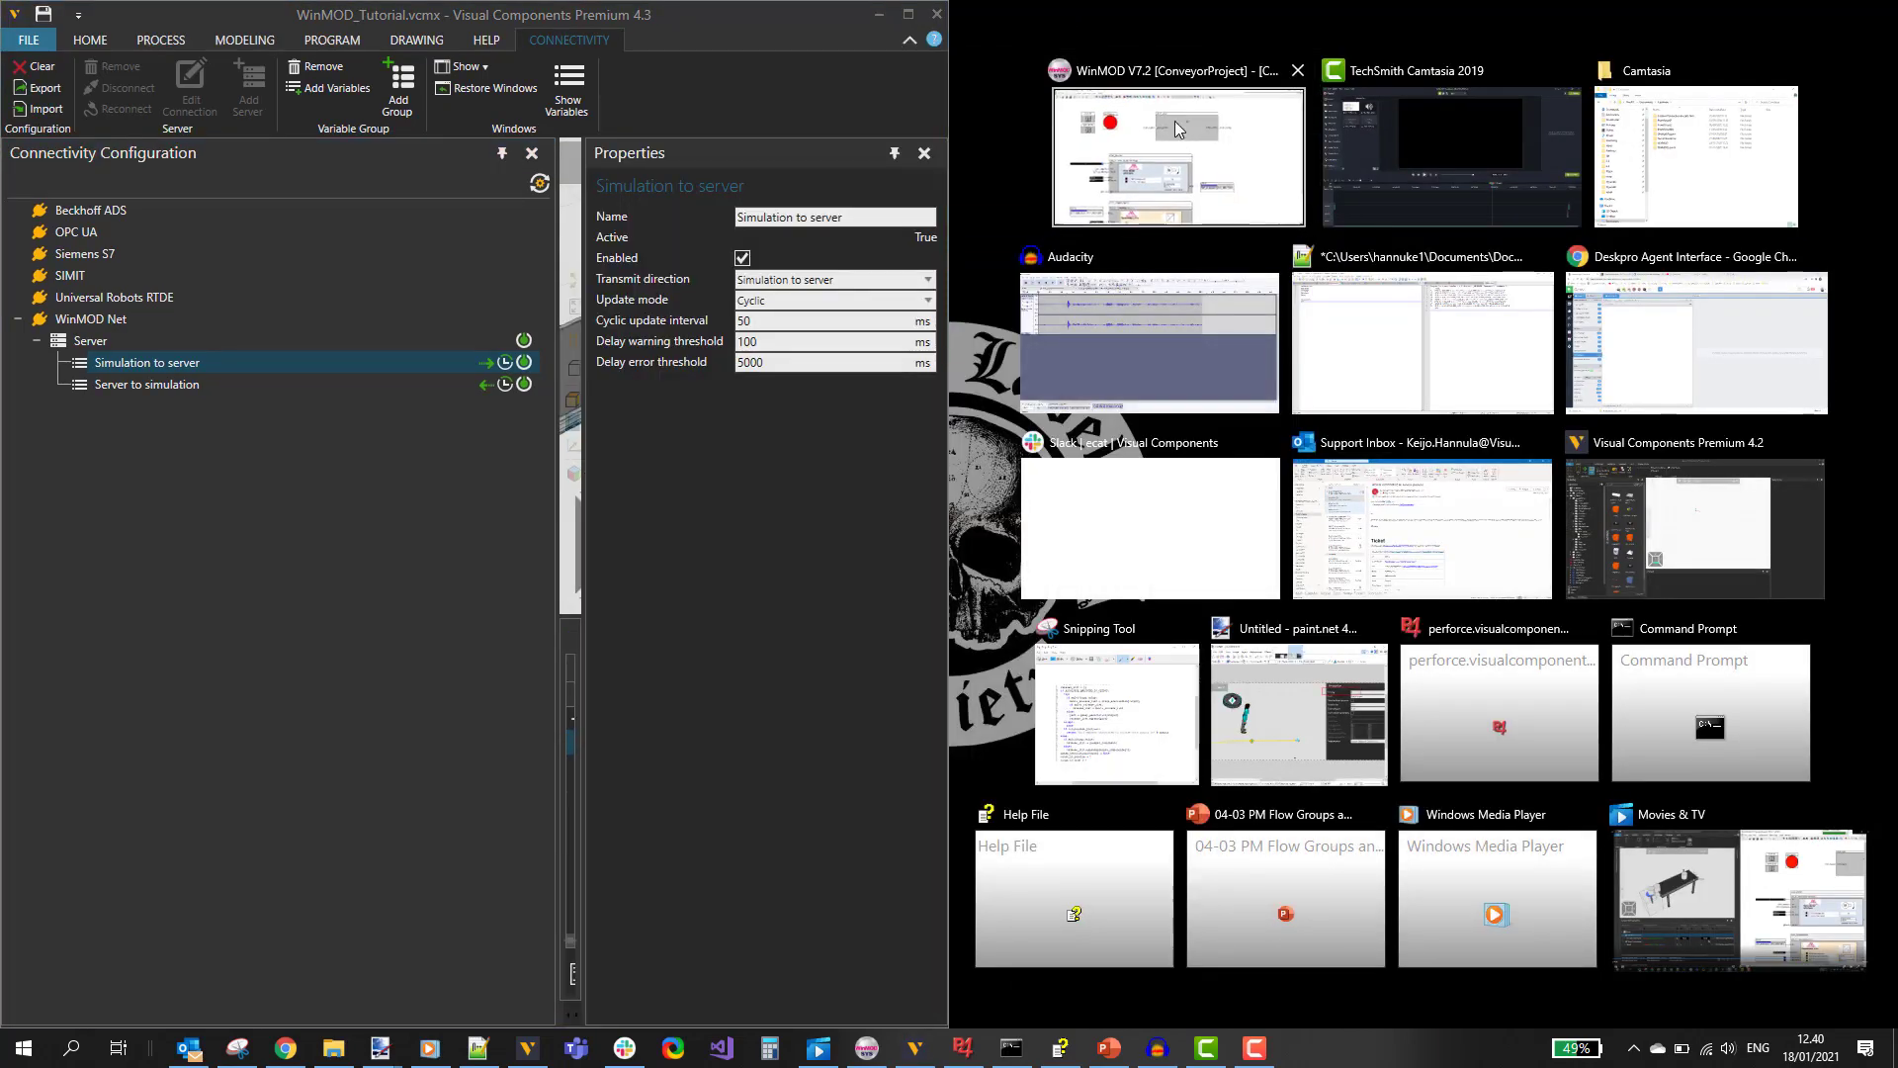
{"action": "left_click", "coordinate": [1109, 109]}
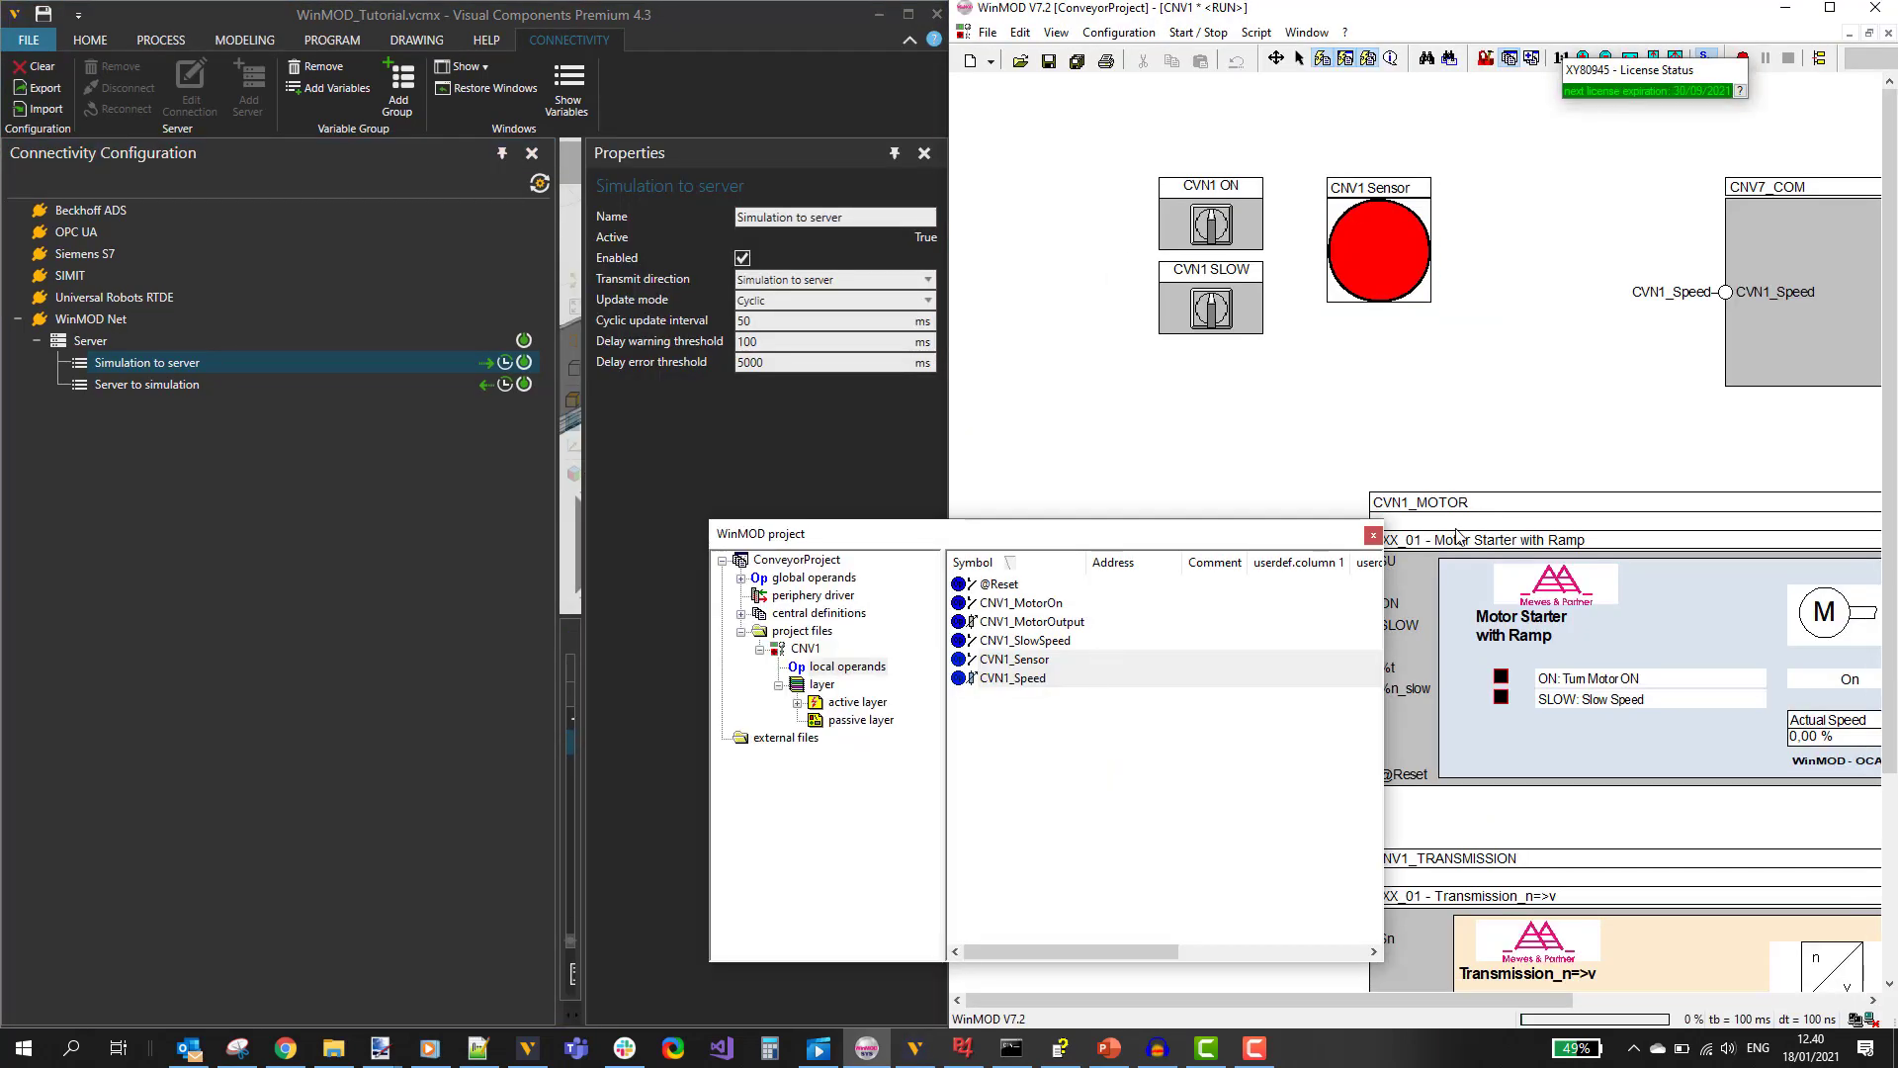
{"action": "left_click", "coordinate": [1510, 62]}
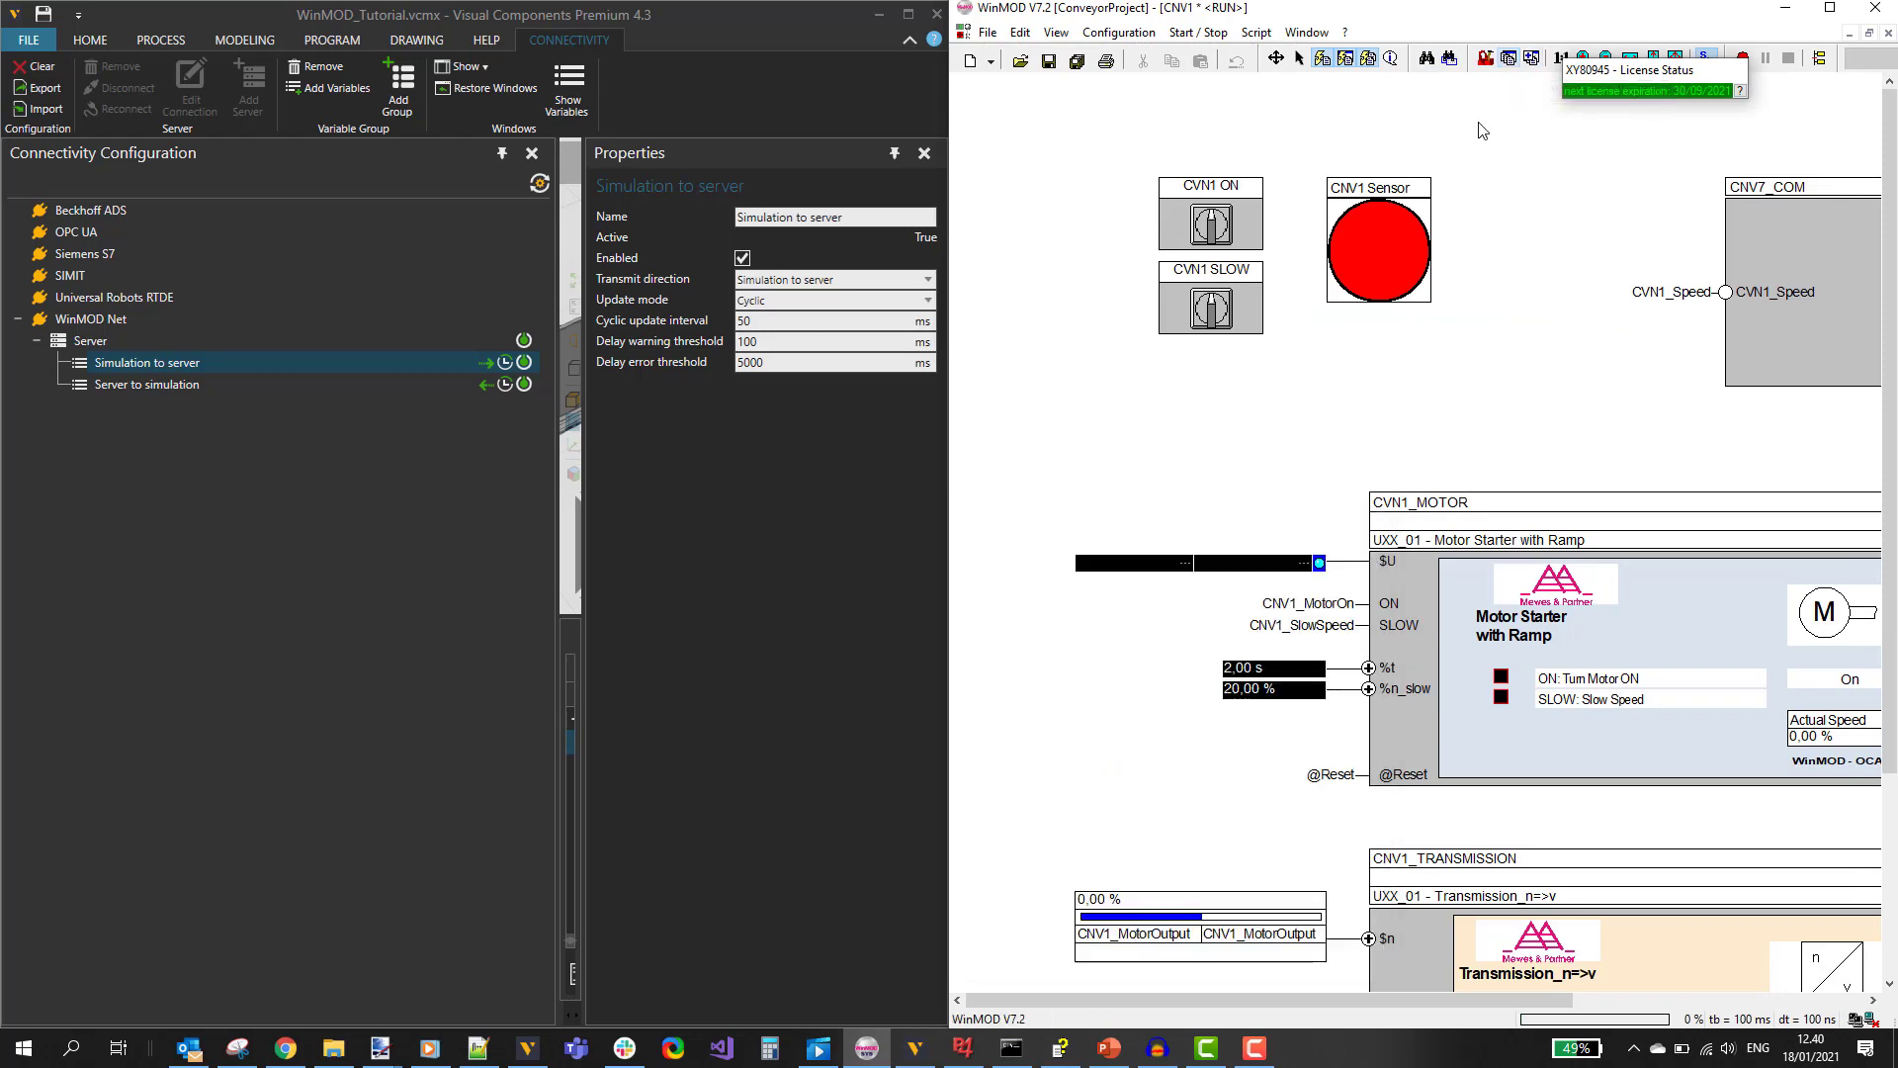
{"action": "left_click", "coordinate": [505, 151]}
{"action": "left_click", "coordinate": [894, 154]}
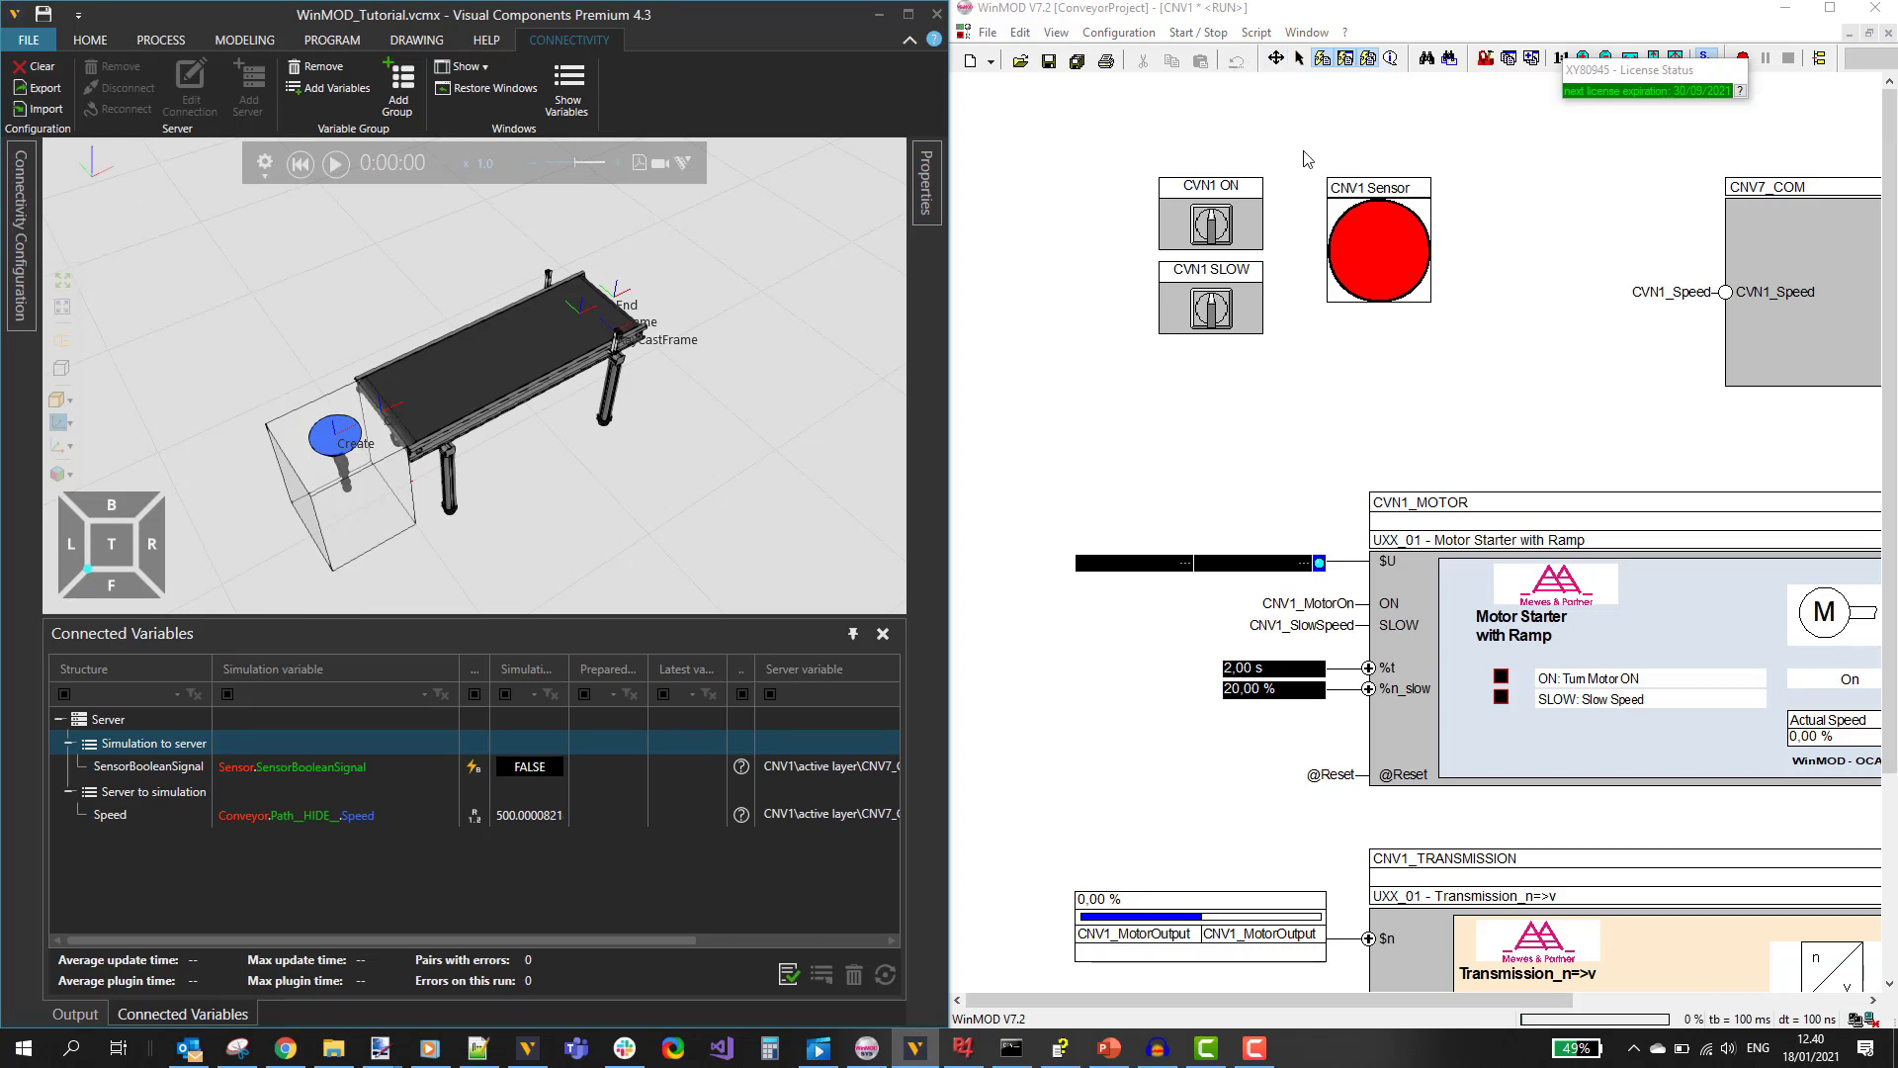
Run the simulation and test the conveyor by switching CVN1 ON on, off and on again in WinMOD.
{"action": "left_click", "coordinate": [337, 164]}
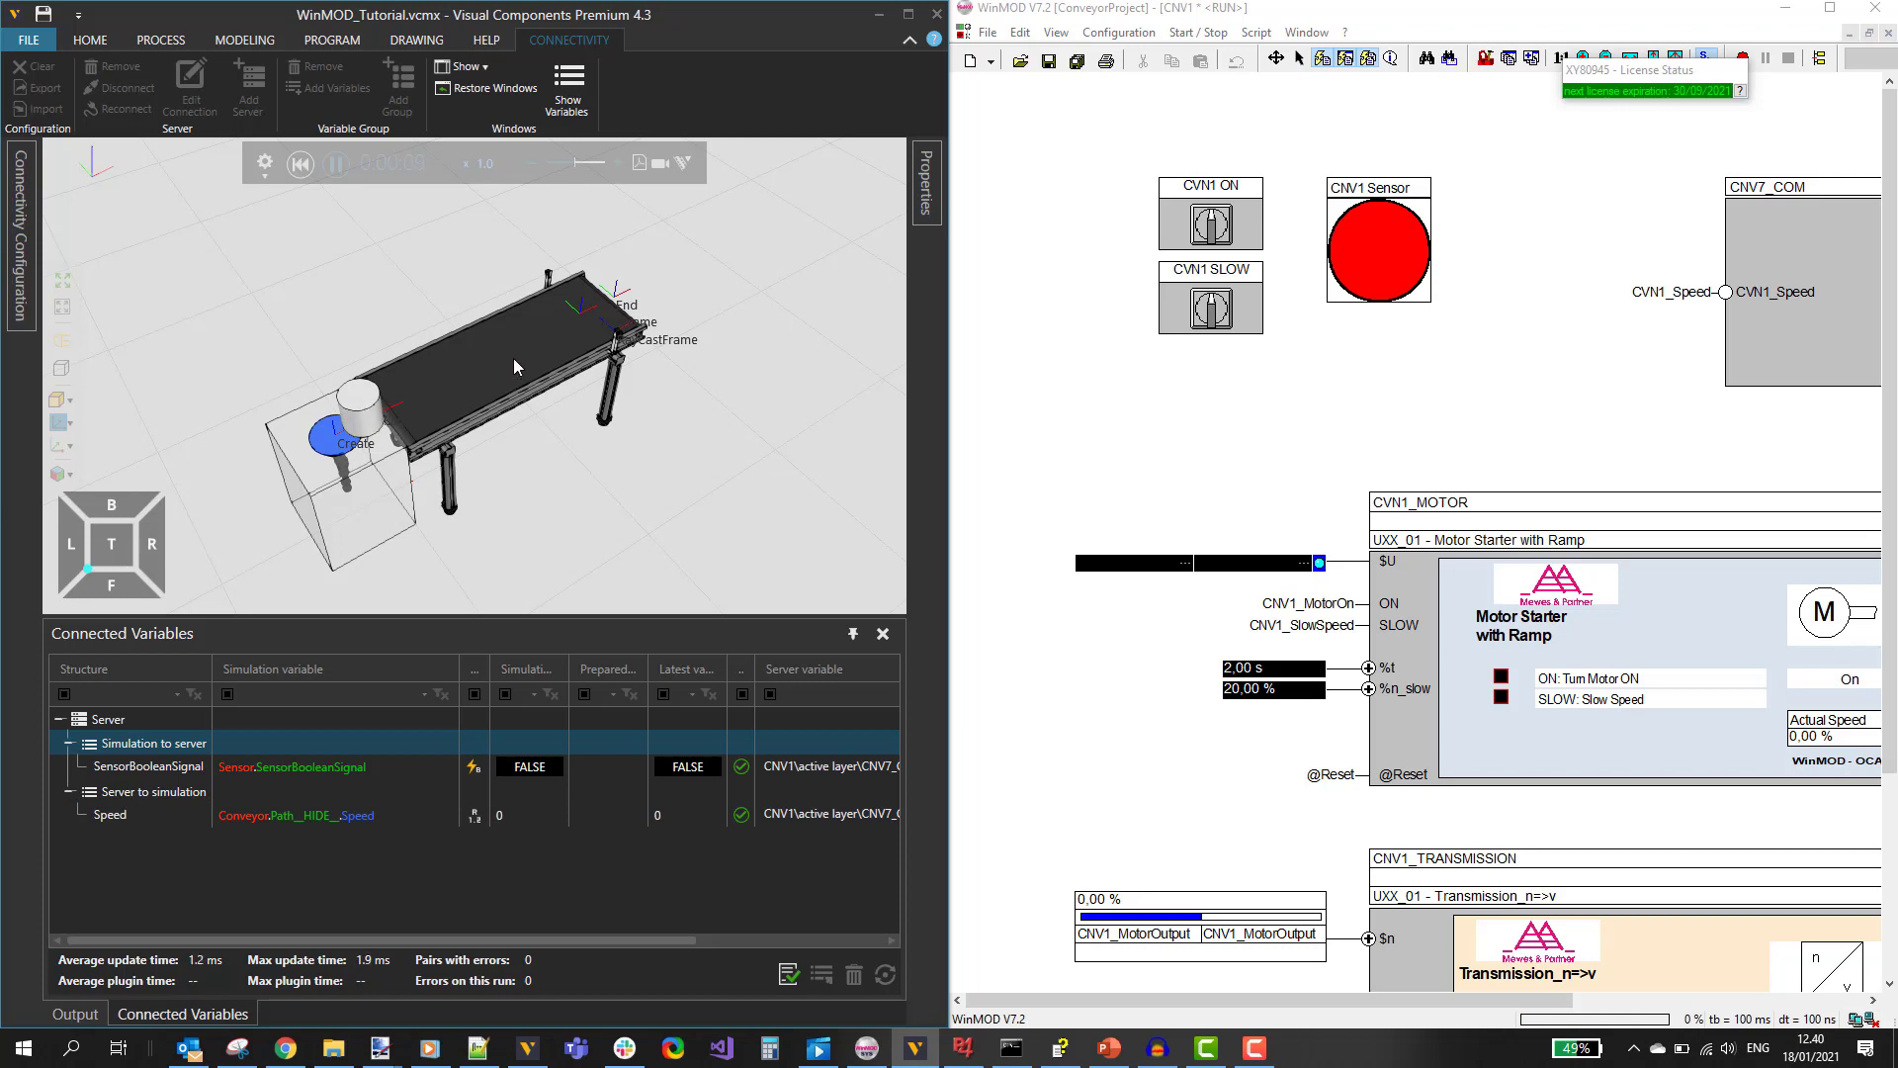
{"action": "left_click", "coordinate": [1212, 225]}
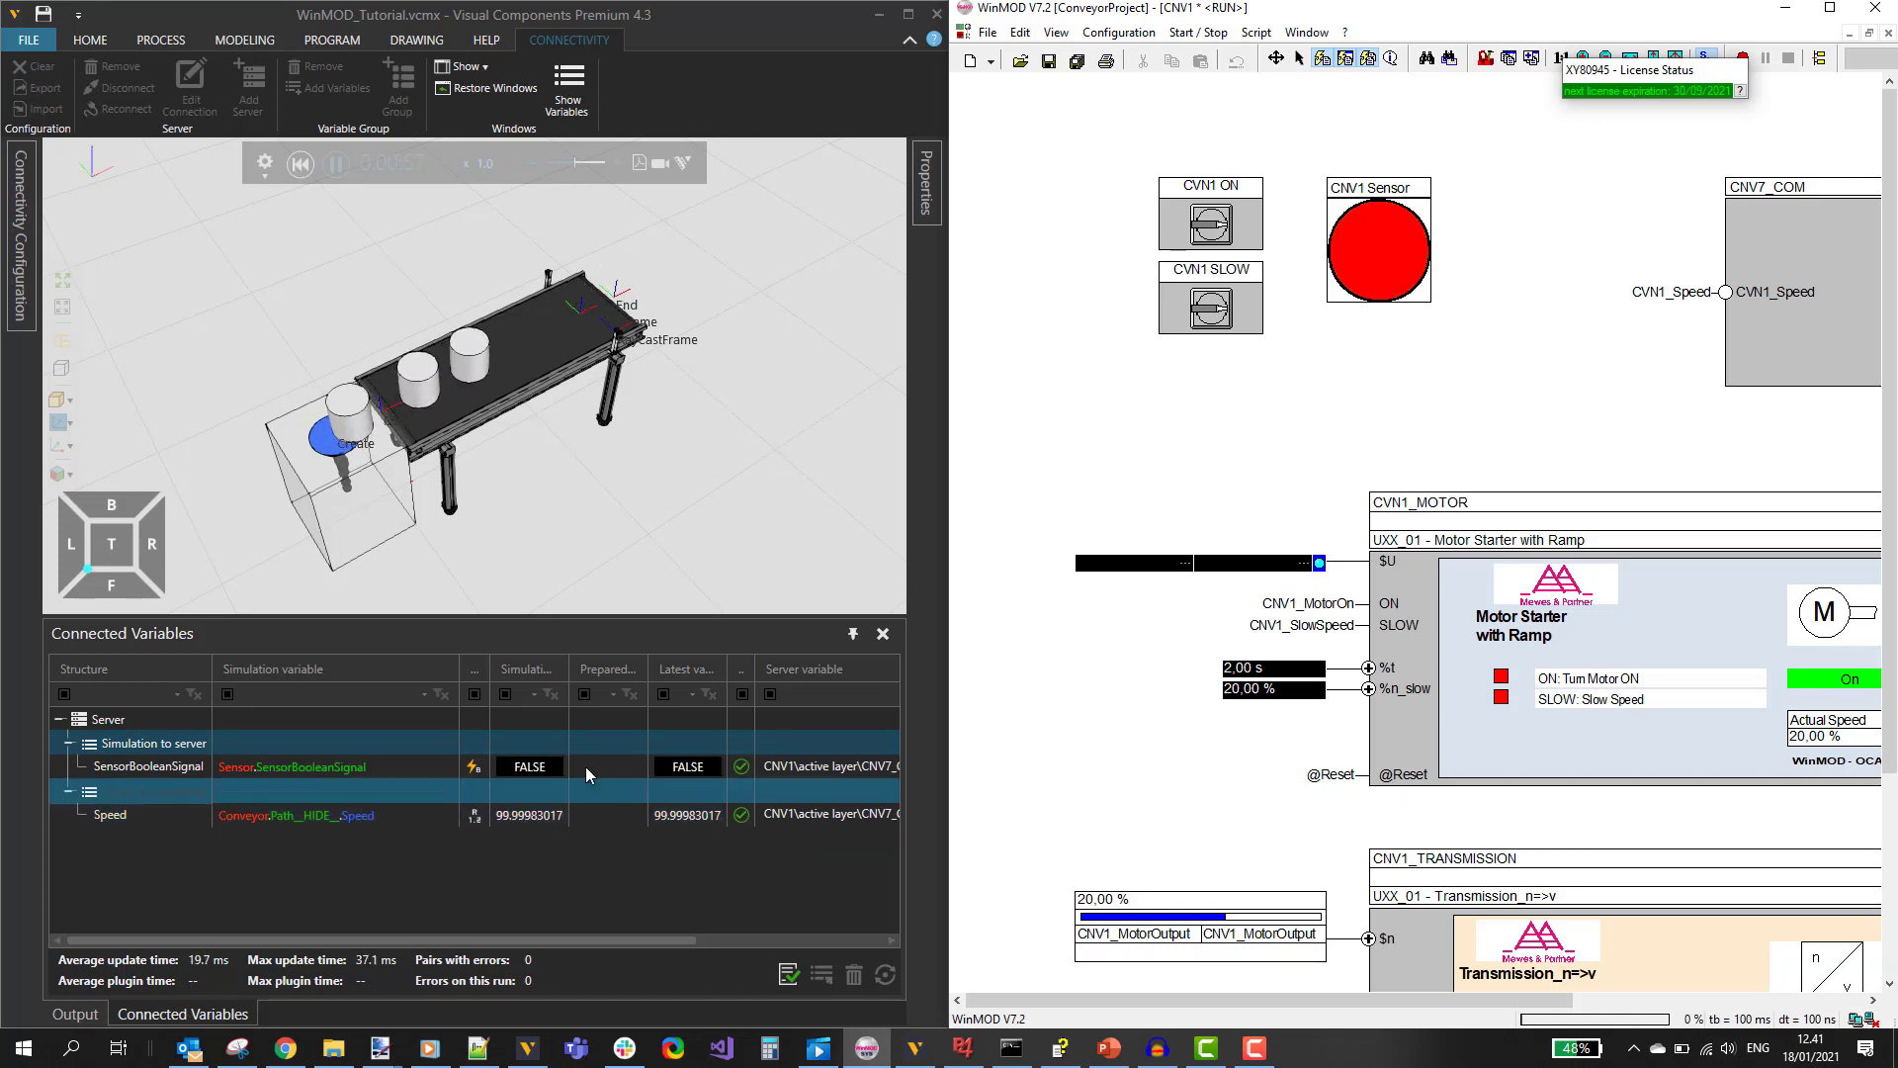
{"action": "left_click", "coordinate": [1216, 223]}
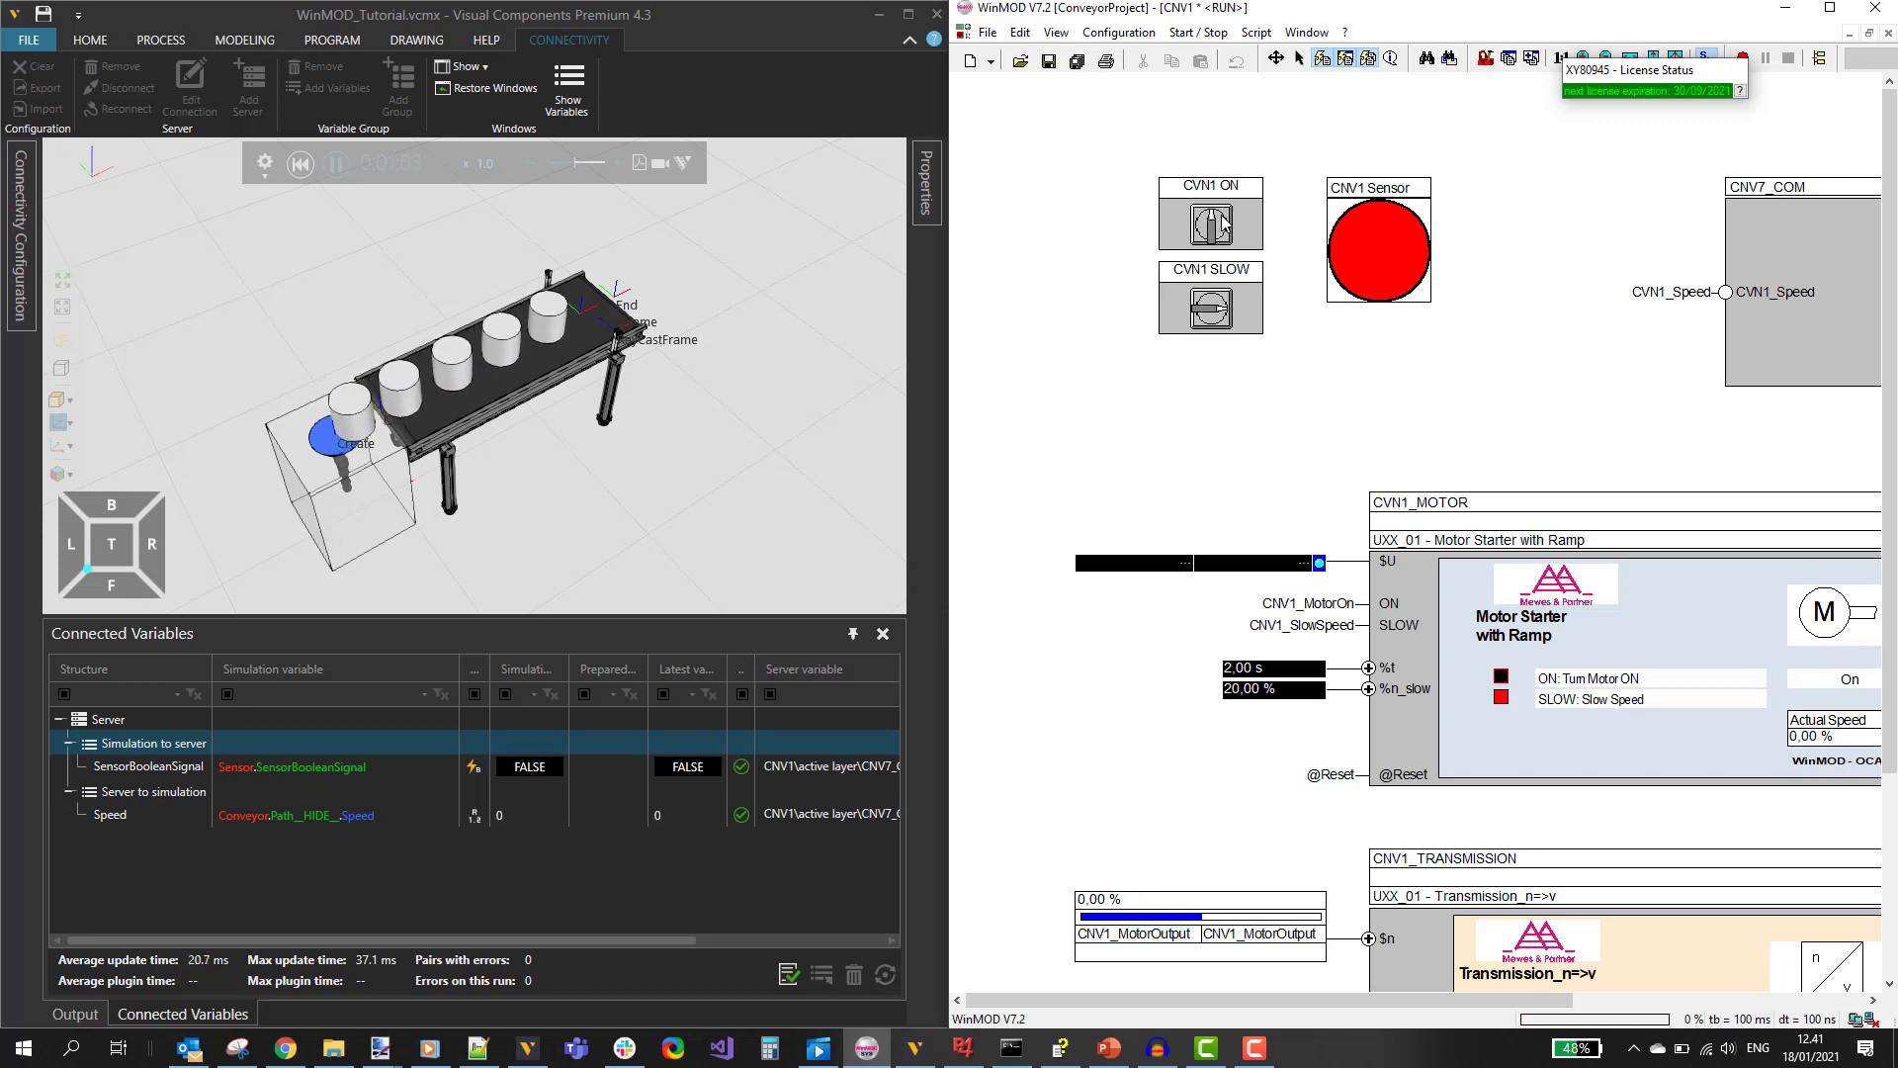
{"action": "left_click", "coordinate": [1216, 223]}
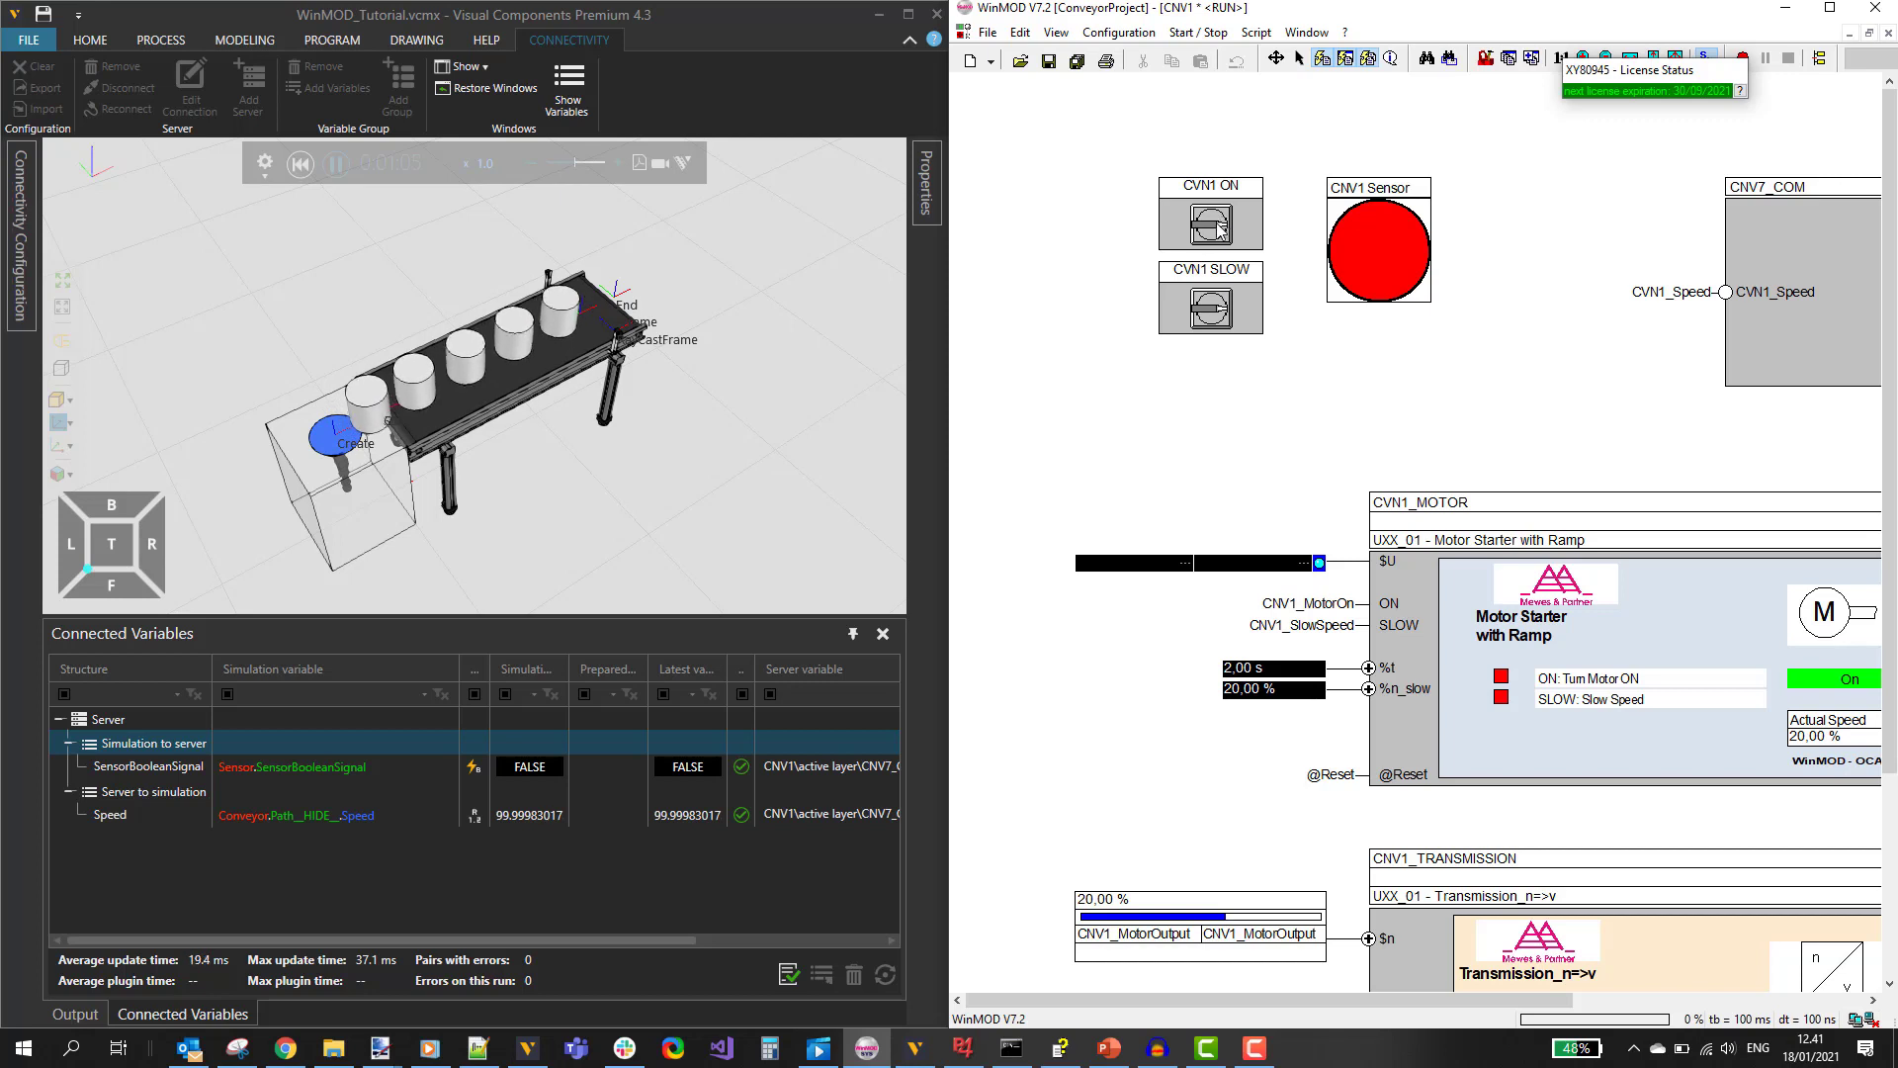